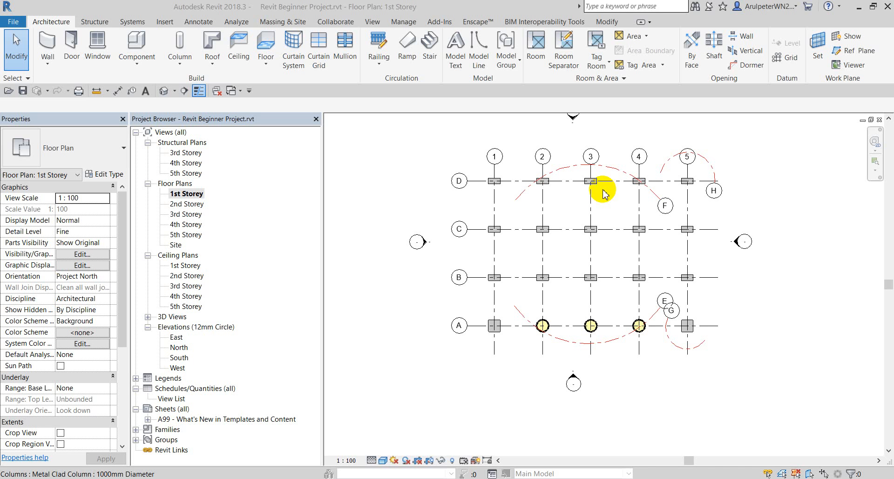
Switch to Notepad, review the seven floor topics and move its window up and right.
key(alt+Tab)
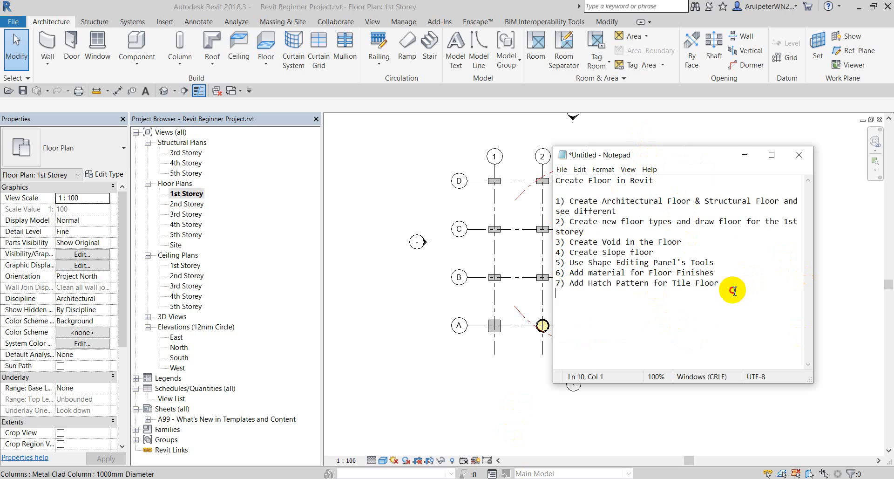
drag(677, 292, 550, 201)
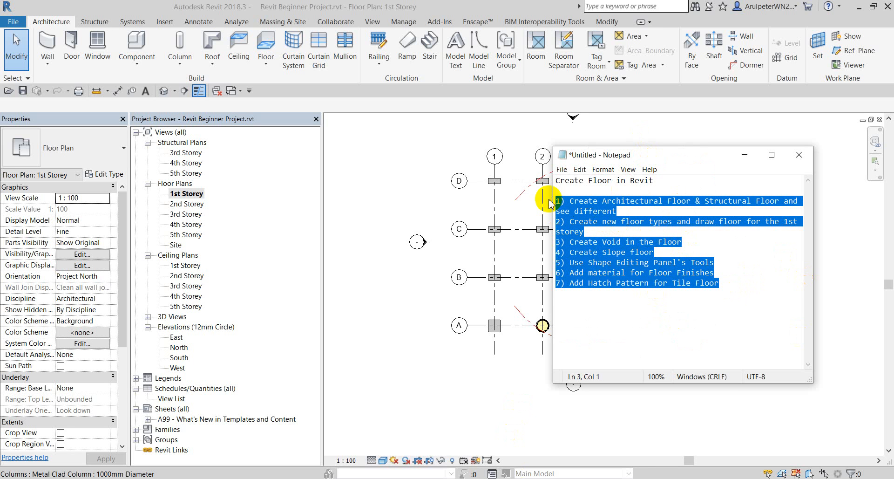
click(730, 281)
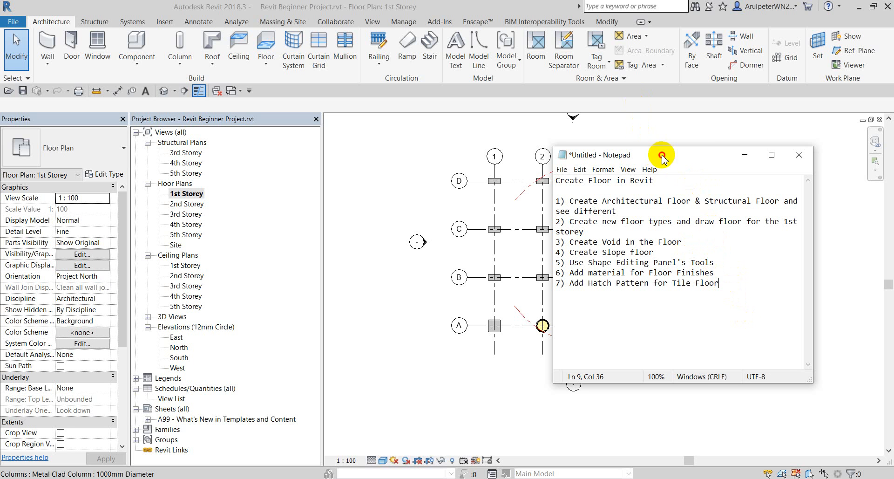
drag(662, 155, 689, 138)
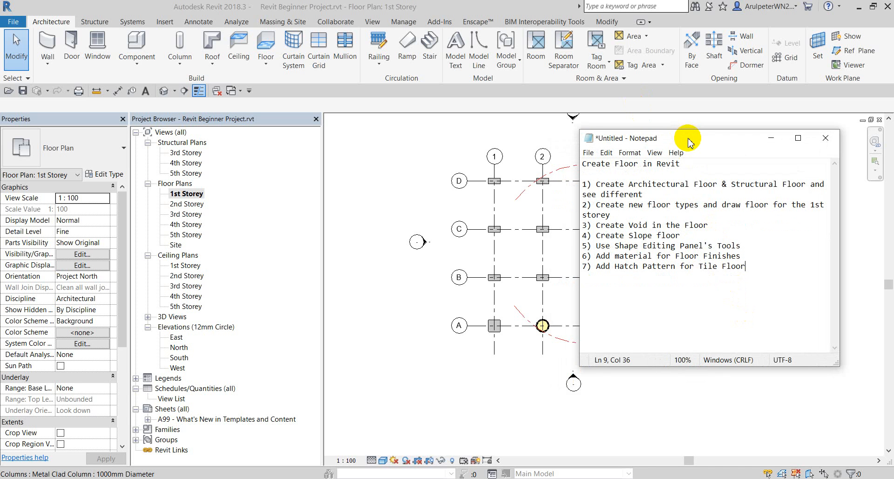
drag(644, 195, 588, 187)
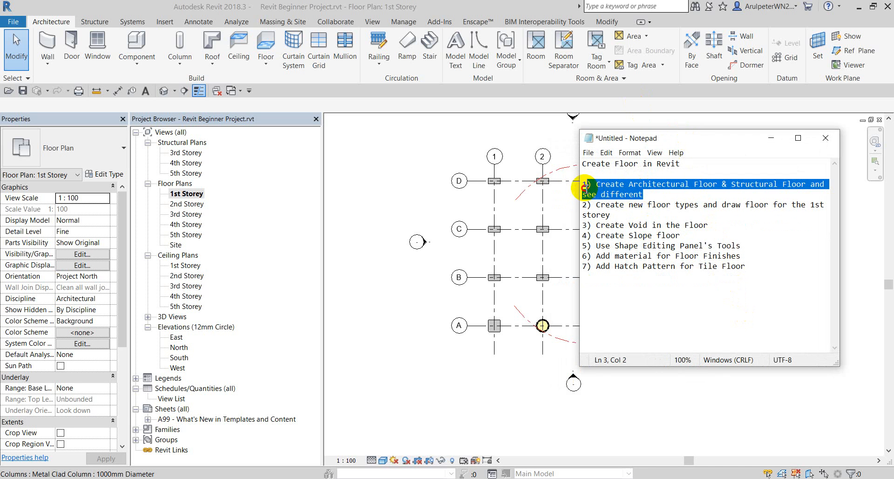
click(706, 316)
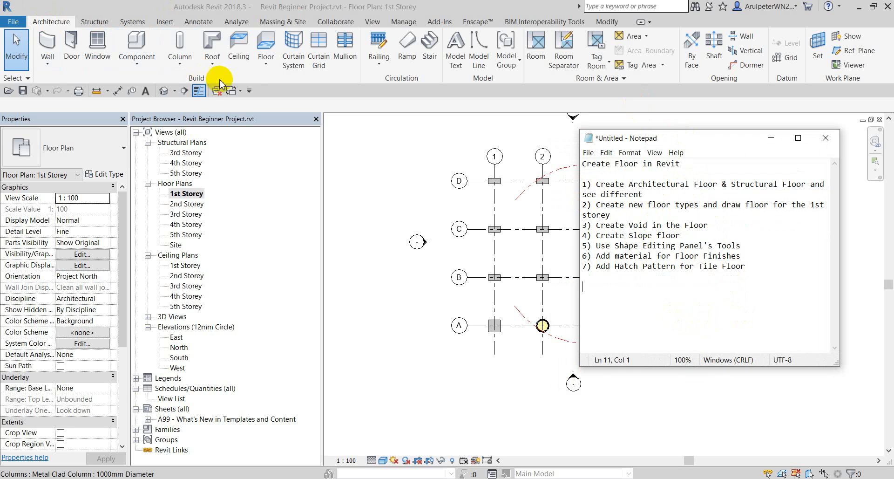
Sketch a 2300 × 2000 rectangular architectural floor right of grid 5 and finish it.
click(264, 70)
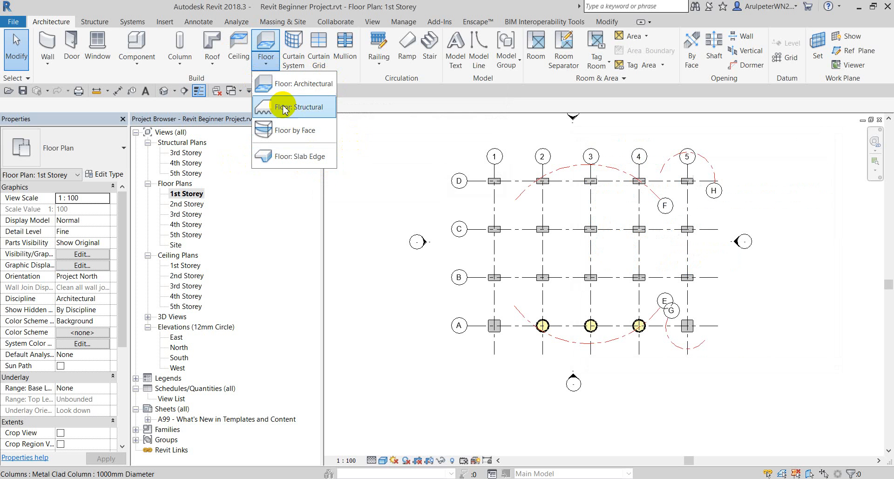
click(306, 85)
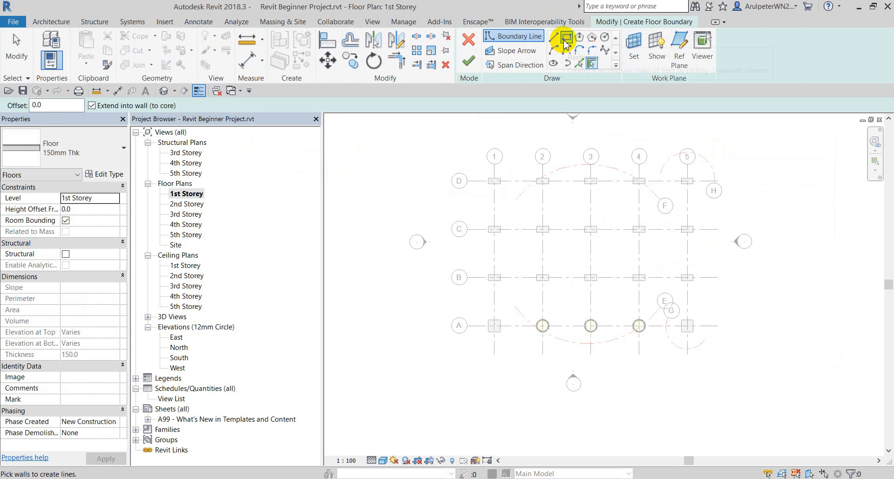
click(566, 39)
scroll(649, 247, up, 2)
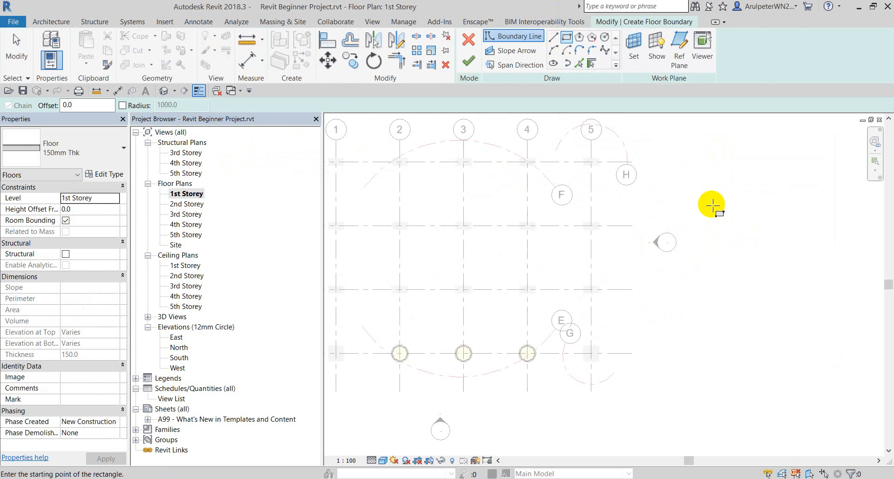
scroll(713, 205, up, 1)
click(684, 172)
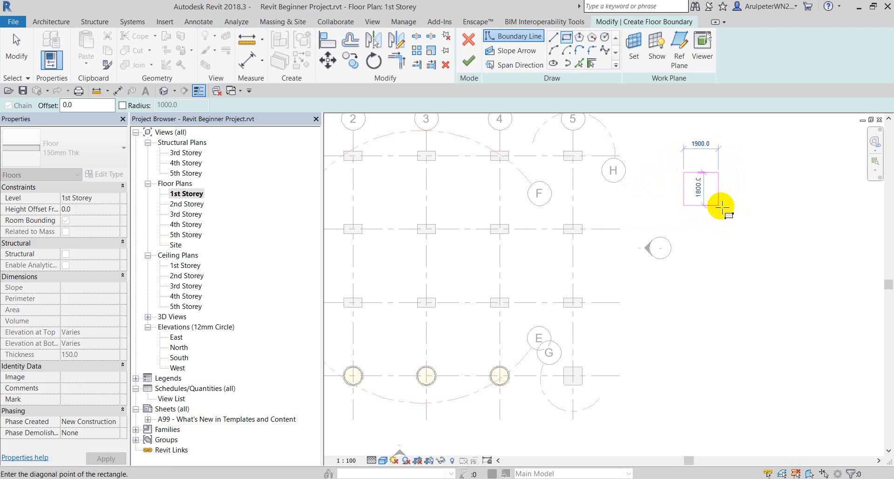
click(725, 209)
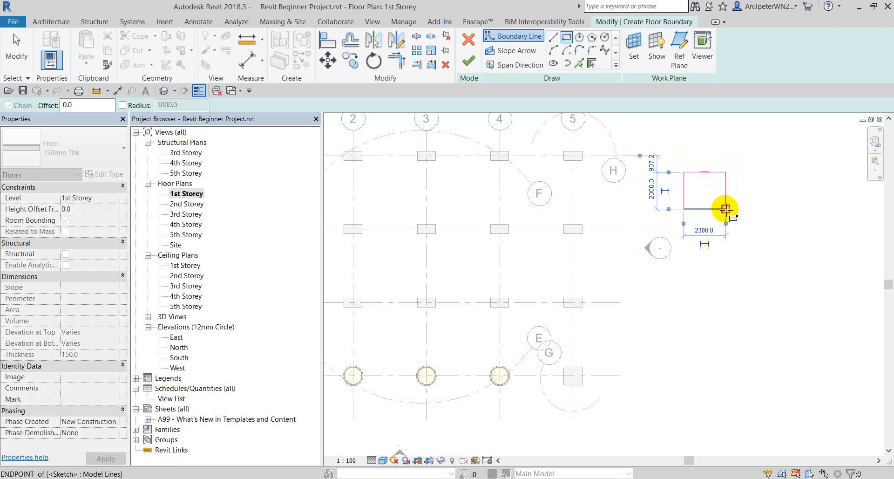
click(469, 65)
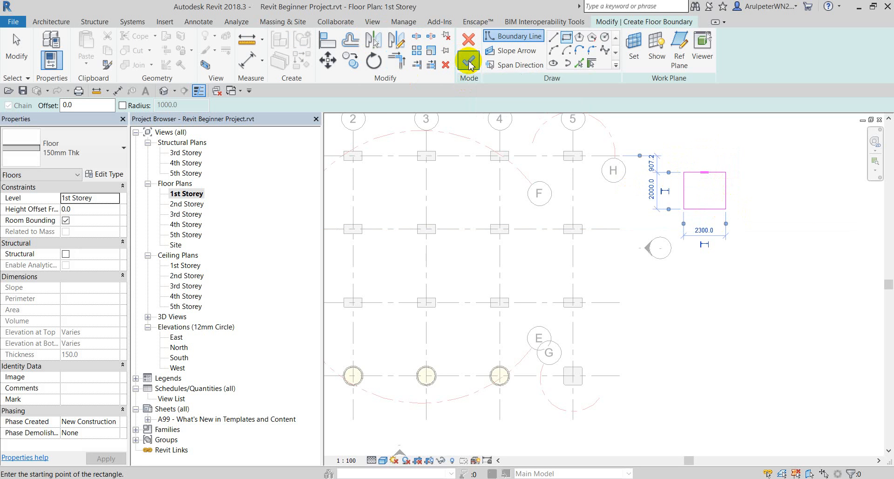
click(707, 188)
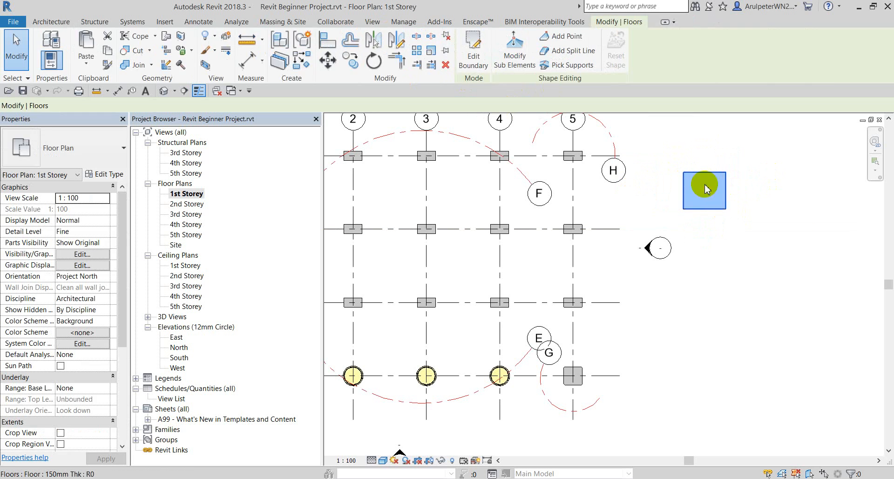
click(658, 144)
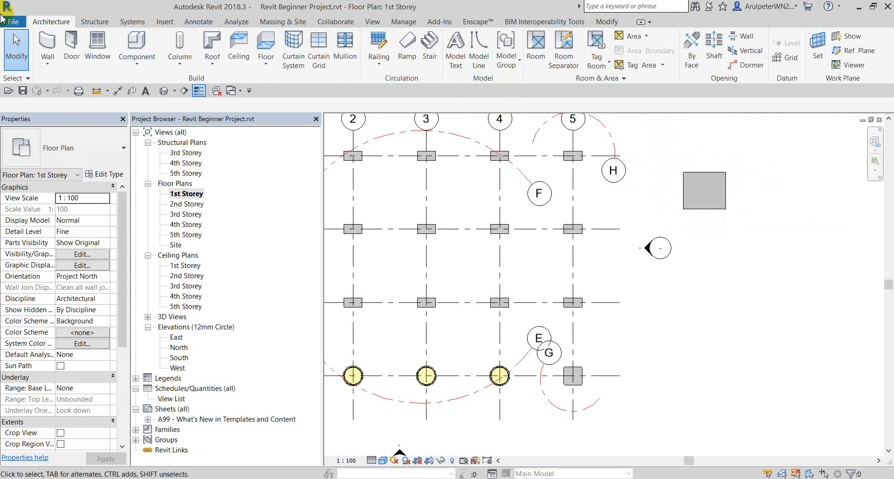
Draw a 1700 × 1300 rectangular structural floor beside the first floor.
click(268, 65)
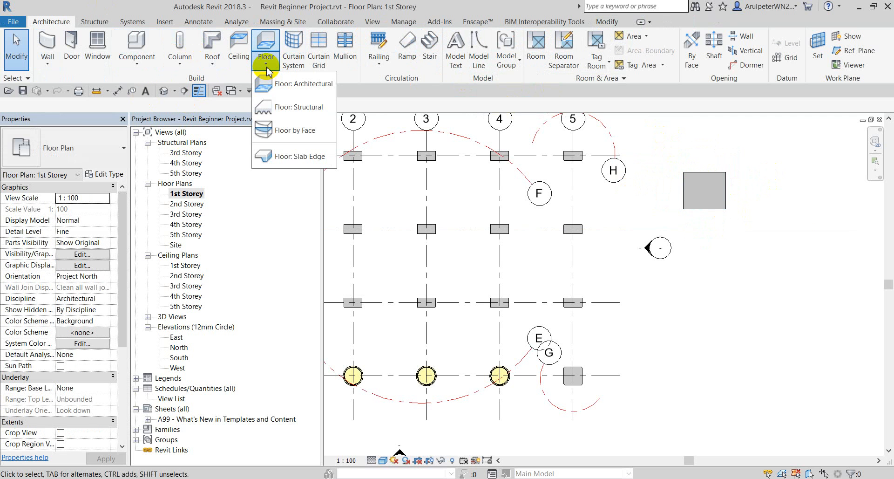
click(299, 109)
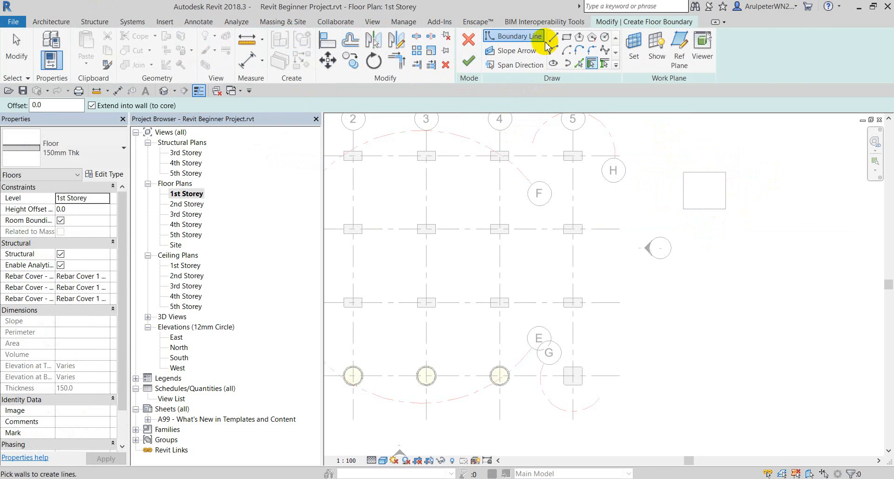
click(566, 36)
scroll(746, 188, up, 2)
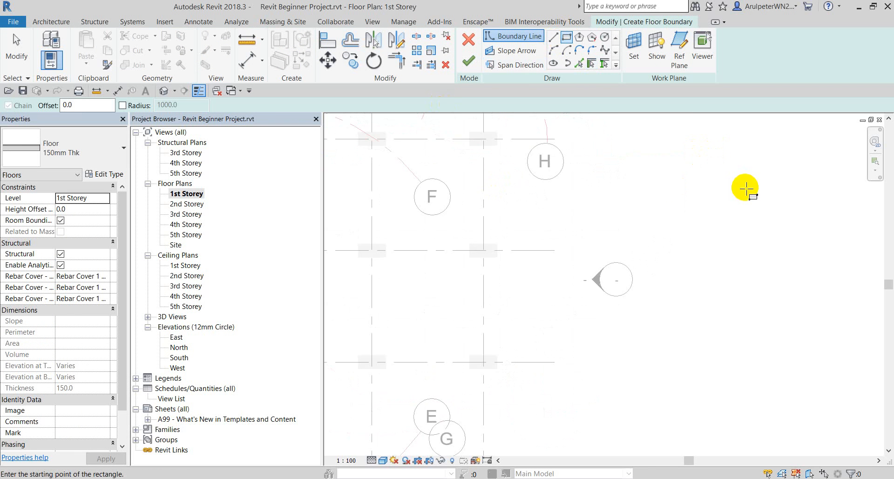
middle_drag(745, 187, 564, 224)
click(572, 201)
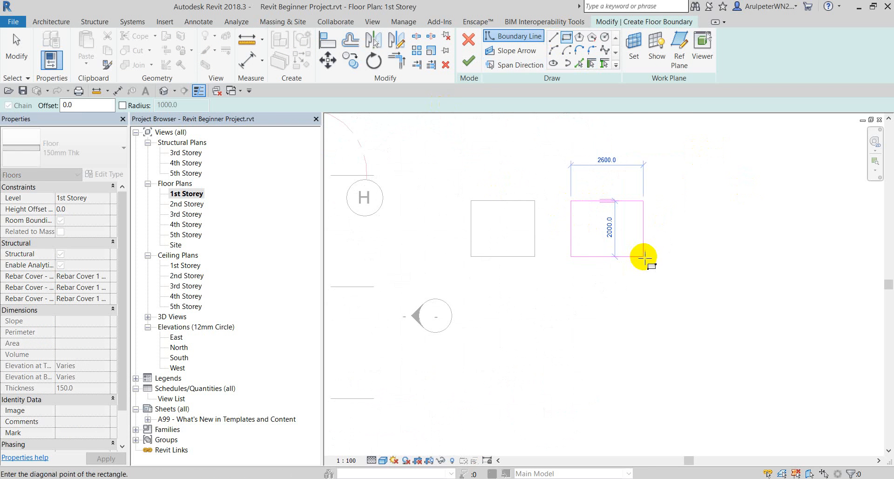
click(618, 236)
click(468, 64)
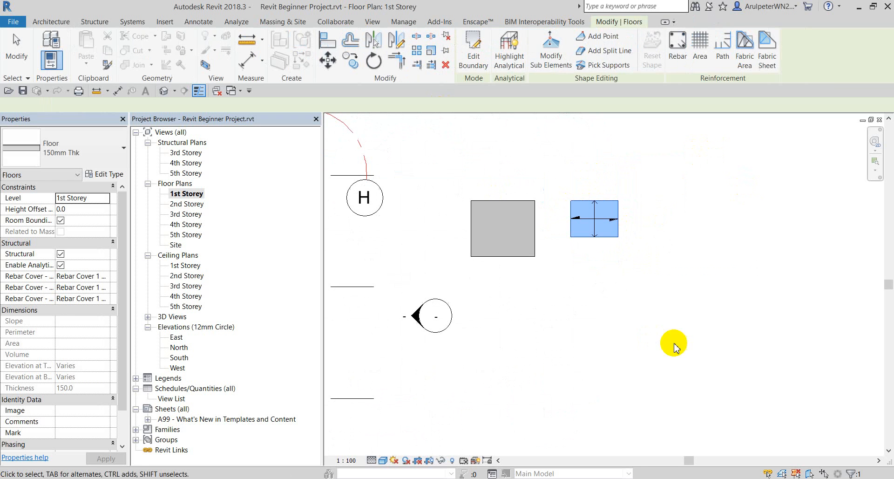
click(571, 259)
Select the architectural floor and then the structural floor to compare them.
click(492, 218)
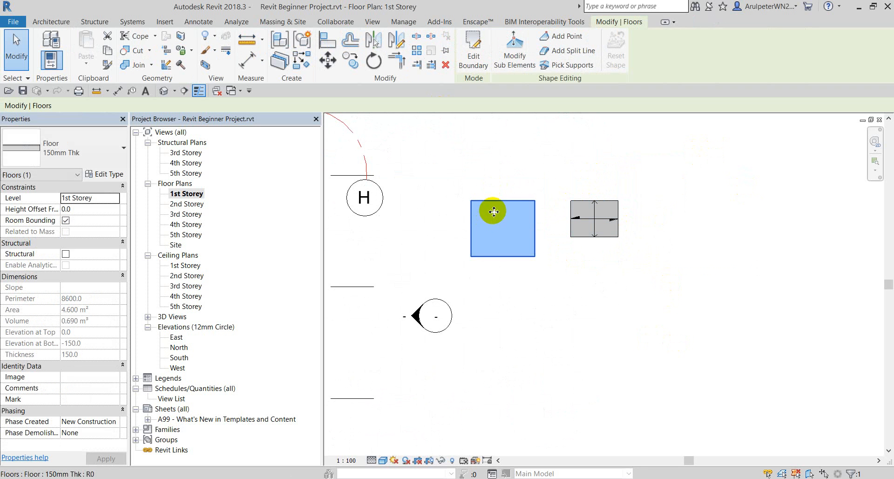
click(500, 173)
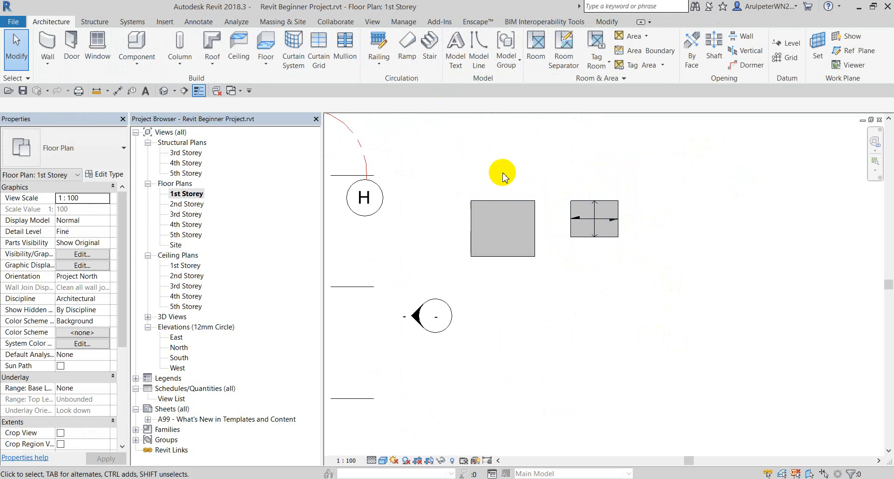
click(608, 201)
click(557, 177)
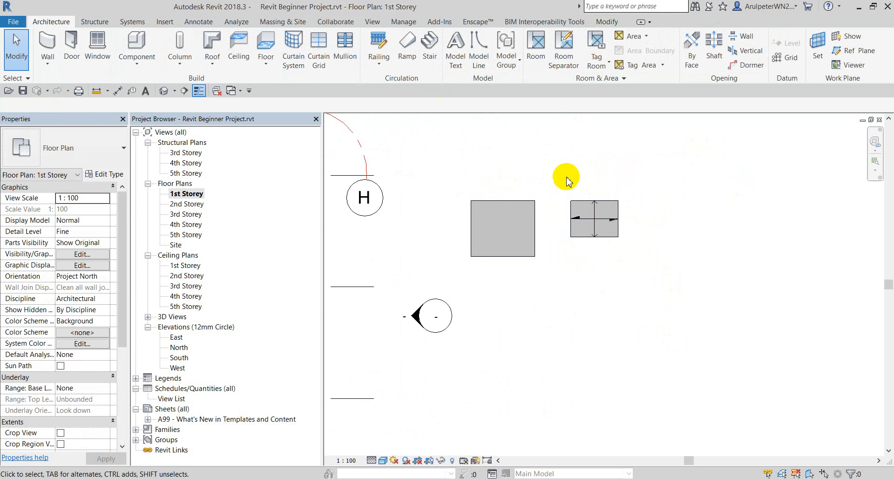
Make the first architectural floor structural.
click(530, 205)
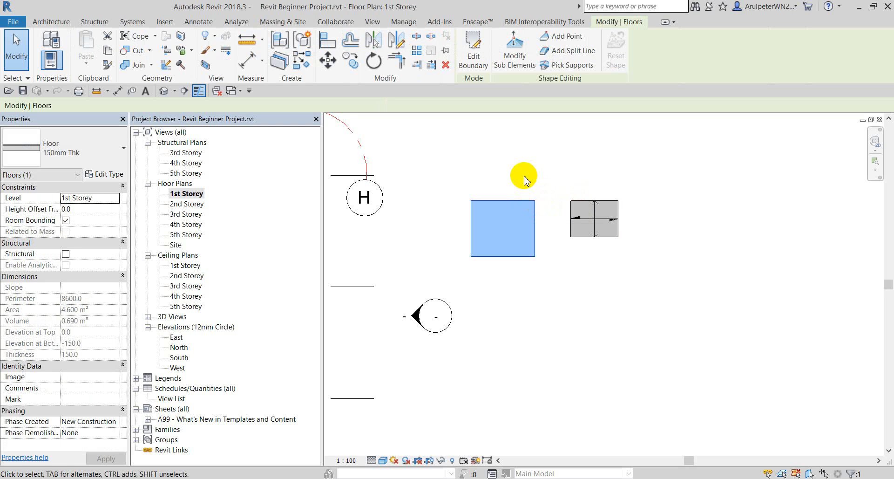
scroll(525, 179, down, 1)
scroll(525, 179, up, 2)
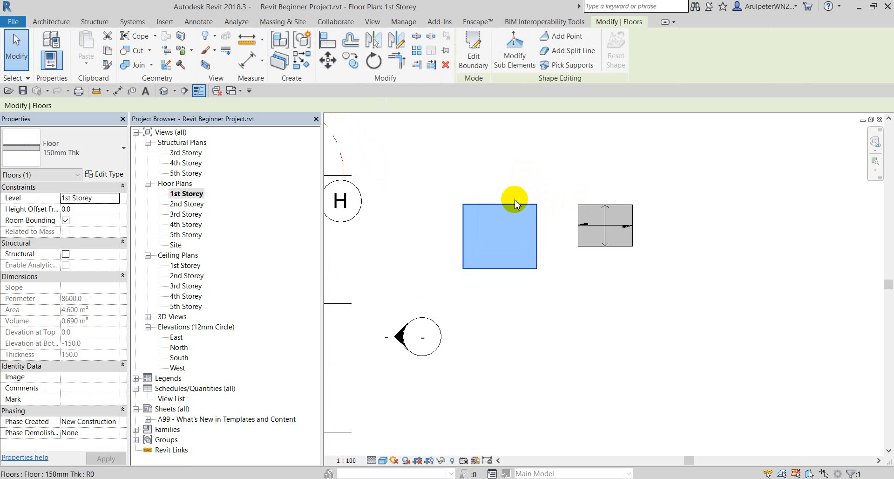
click(480, 197)
drag(479, 196, 457, 216)
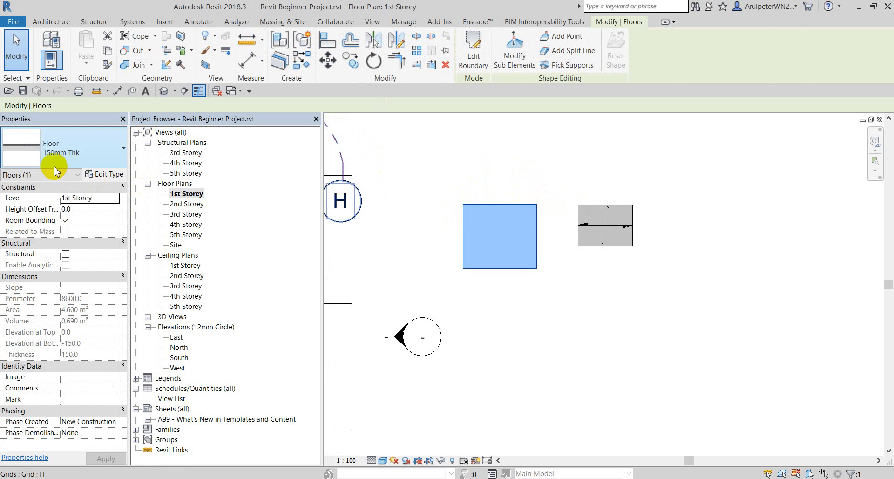
click(65, 254)
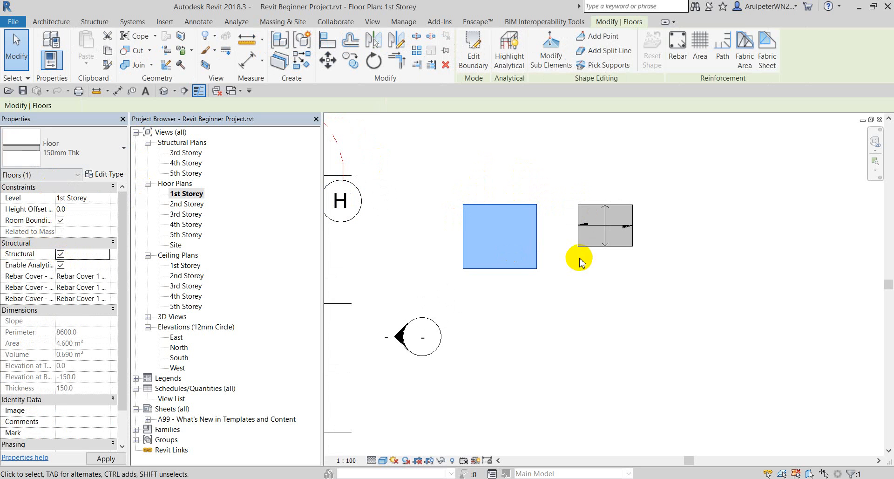
click(562, 280)
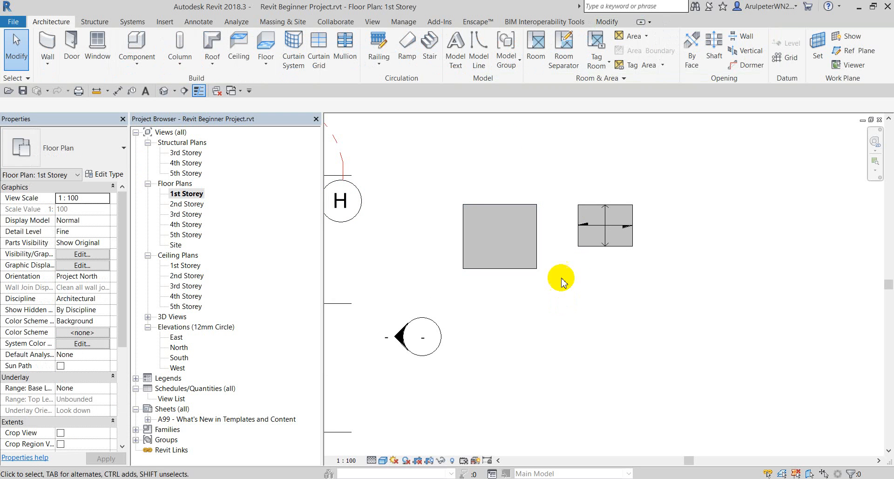
Delete the floor's span direction symbol and zoom out.
click(604, 223)
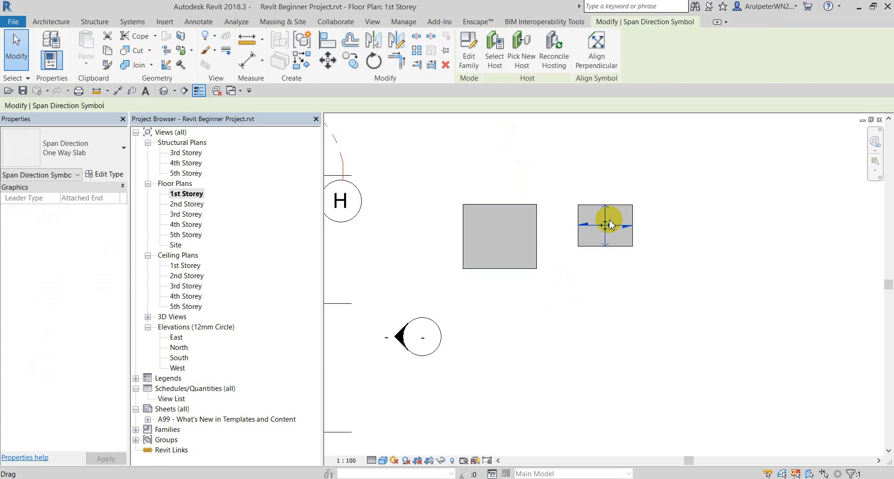
click(595, 185)
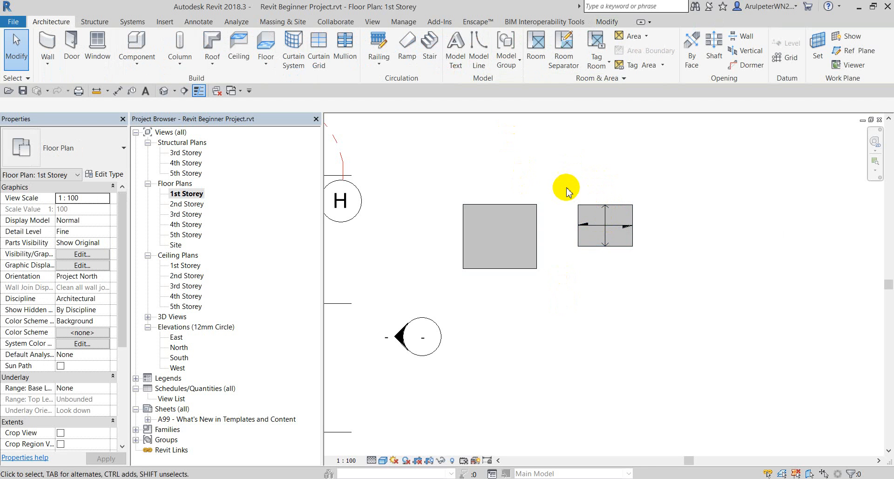
drag(565, 189, 679, 289)
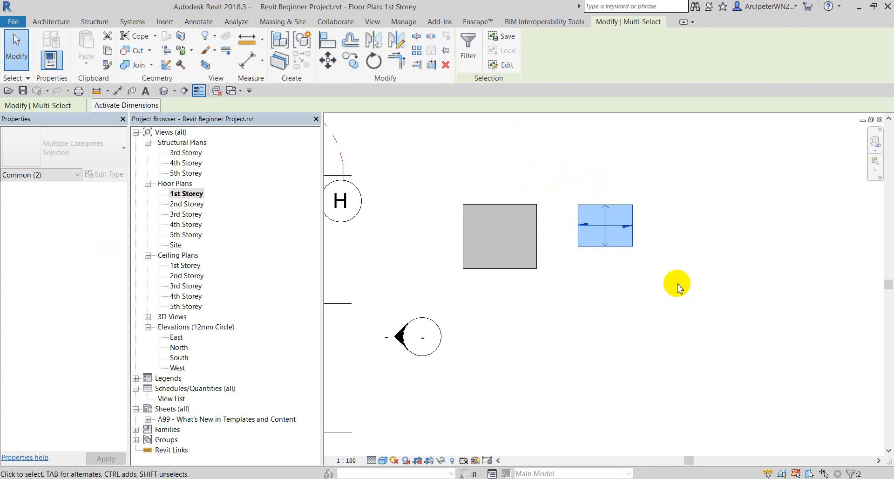
key(Delete)
scroll(569, 213, down, 3)
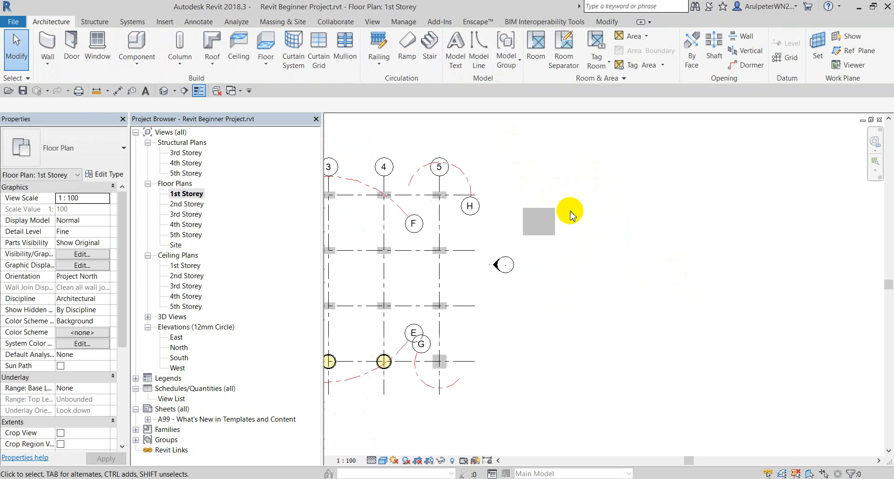
Highlight the next task, 'Create new floor types', in Notepad and minimize it.
scroll(571, 214, down, 2)
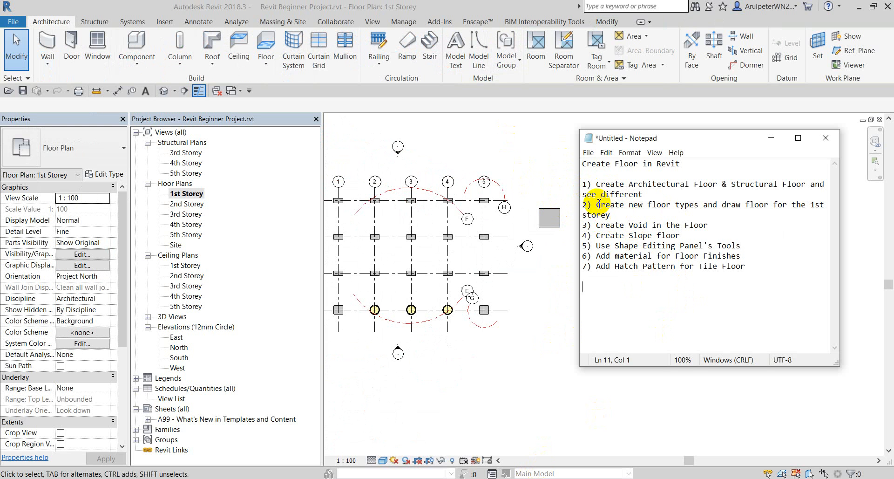
drag(598, 207, 700, 205)
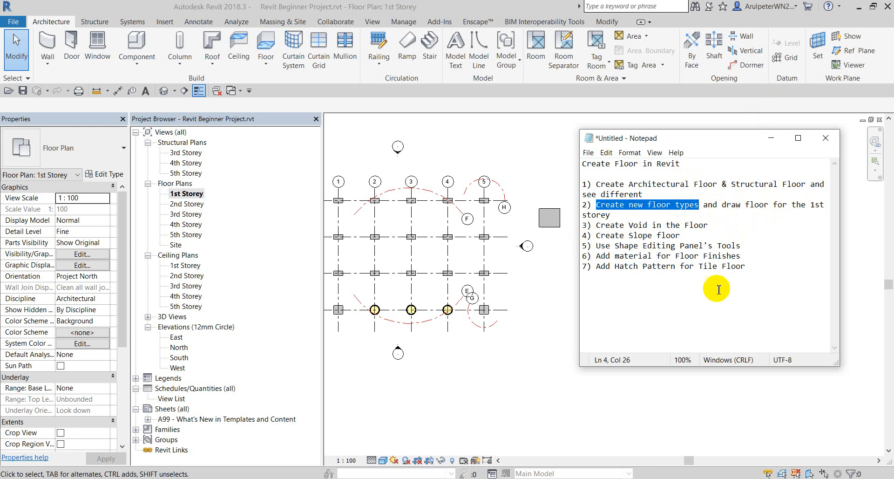
click(771, 138)
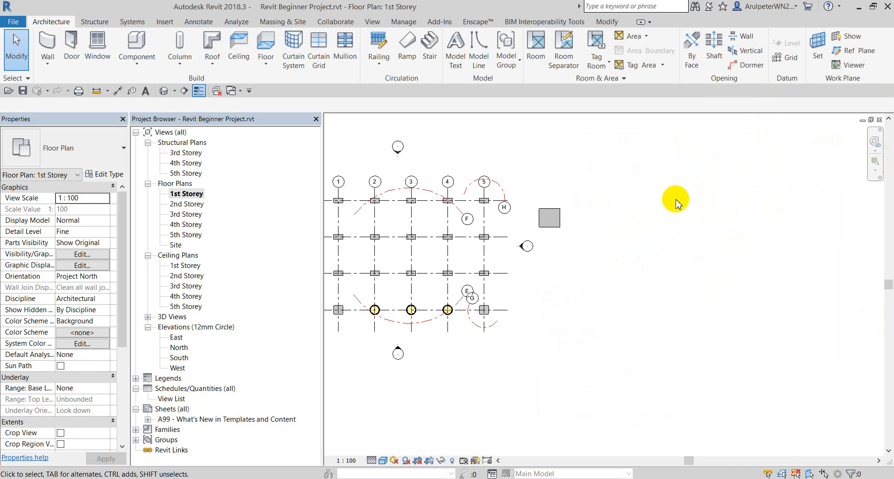
Select the small floor and open its 150mm Thk type properties.
scroll(579, 179, down, 2)
scroll(579, 179, up, 2)
click(566, 214)
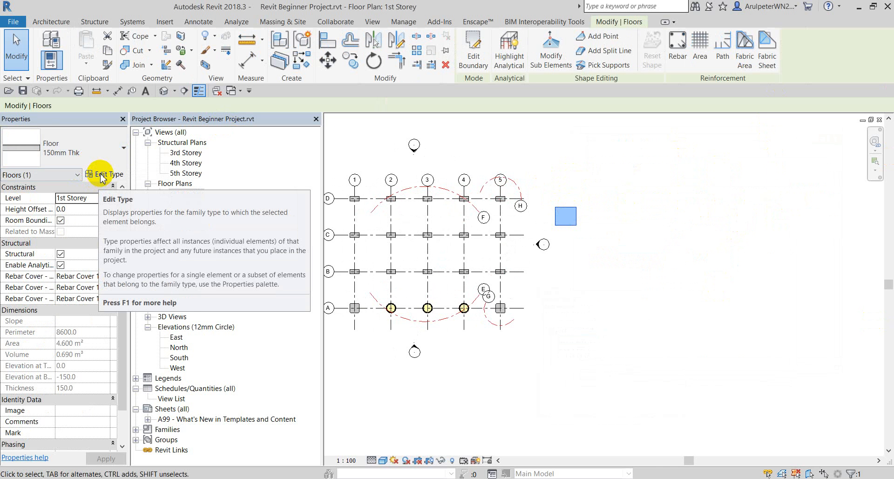
click(634, 159)
click(576, 216)
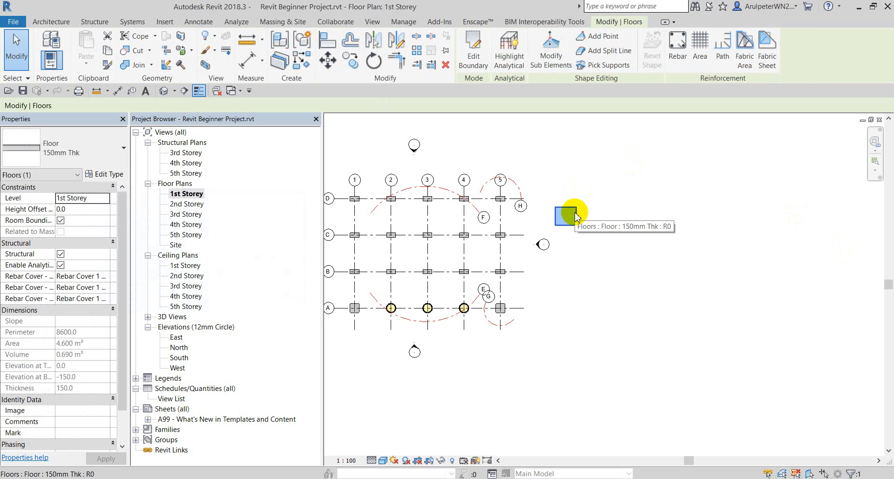
click(104, 175)
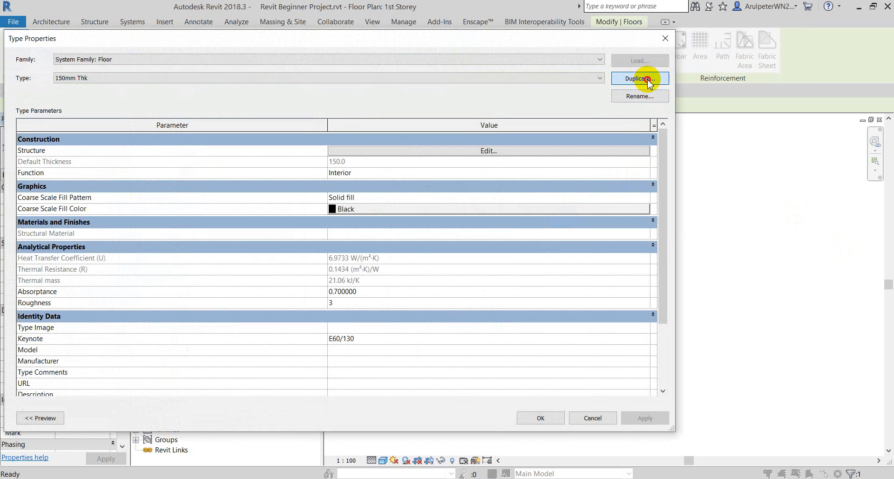
Duplicate 150mm Thk as '100mm Thk_Concrete' and open its Structure layers.
click(649, 79)
drag(477, 201, 461, 204)
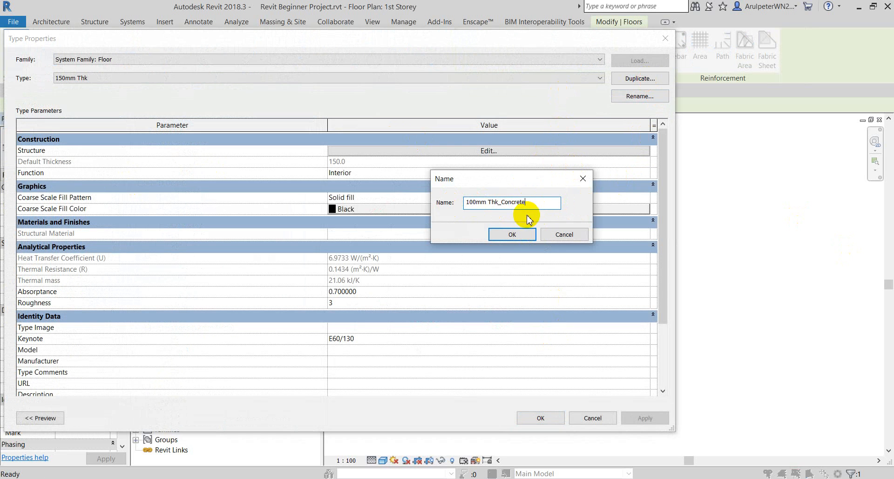
click(514, 234)
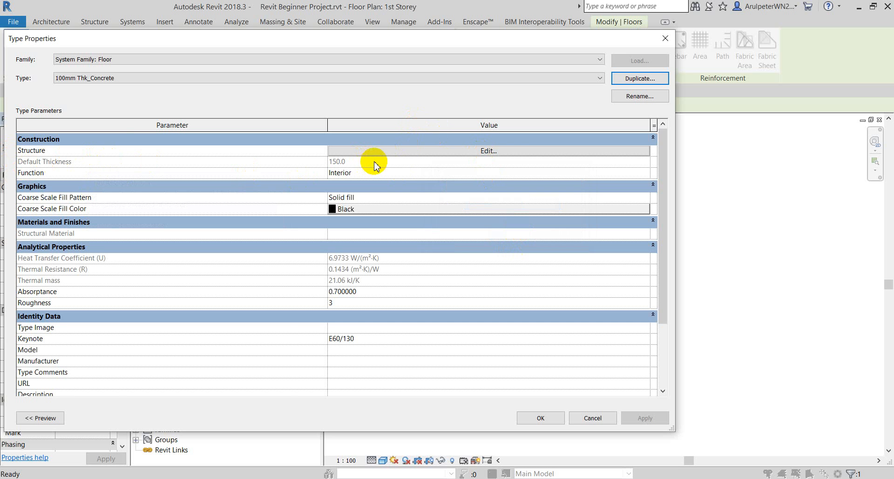
click(406, 150)
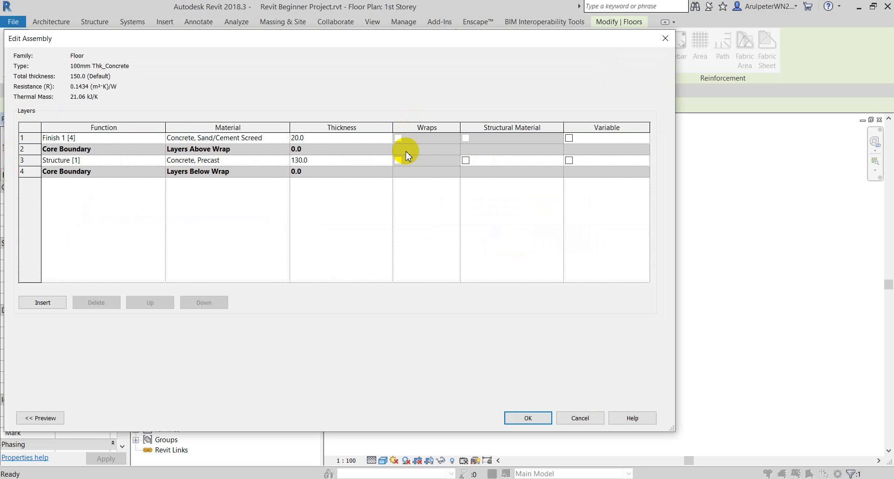
Set the precast concrete layer to 90 mm and the screed finish to 10 mm.
click(25, 162)
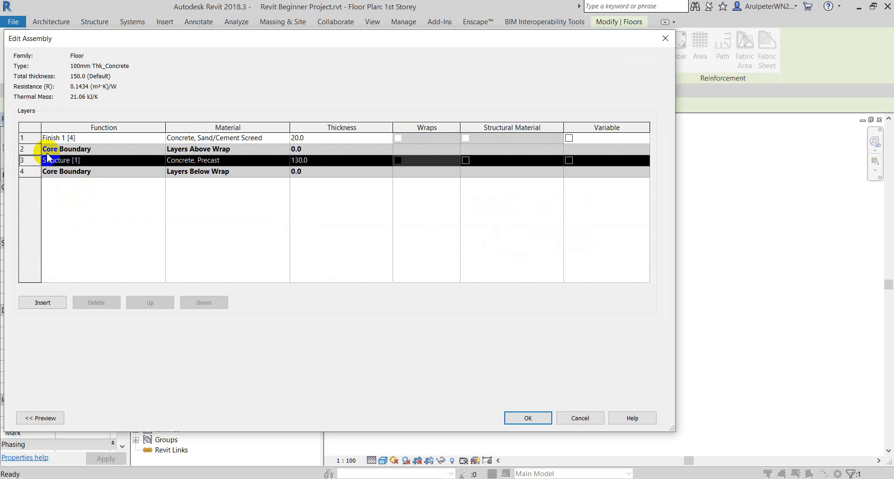
click(30, 138)
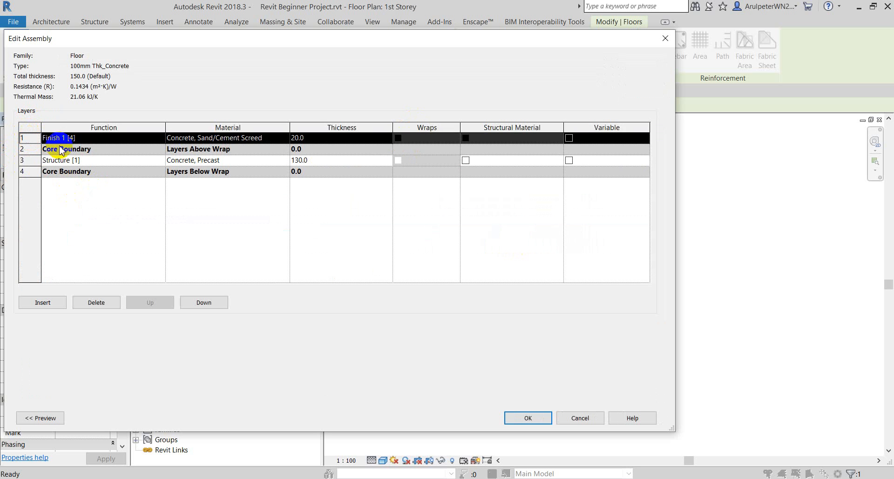
click(329, 158)
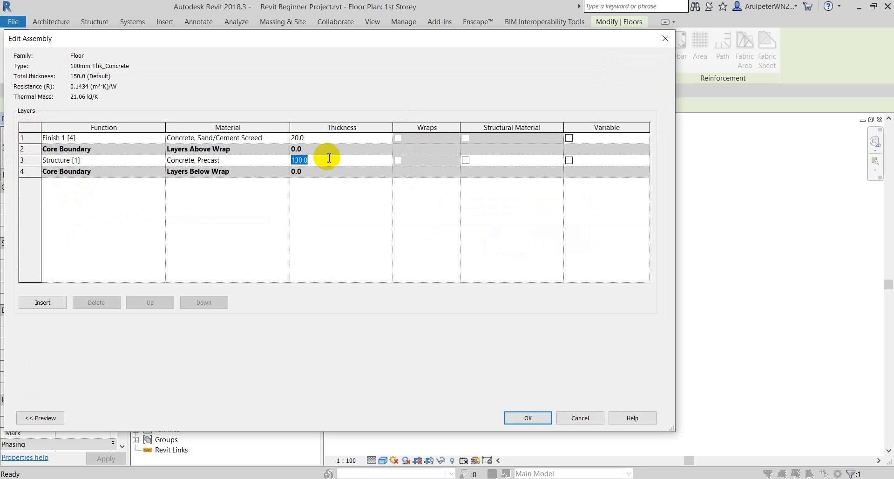
text(90)
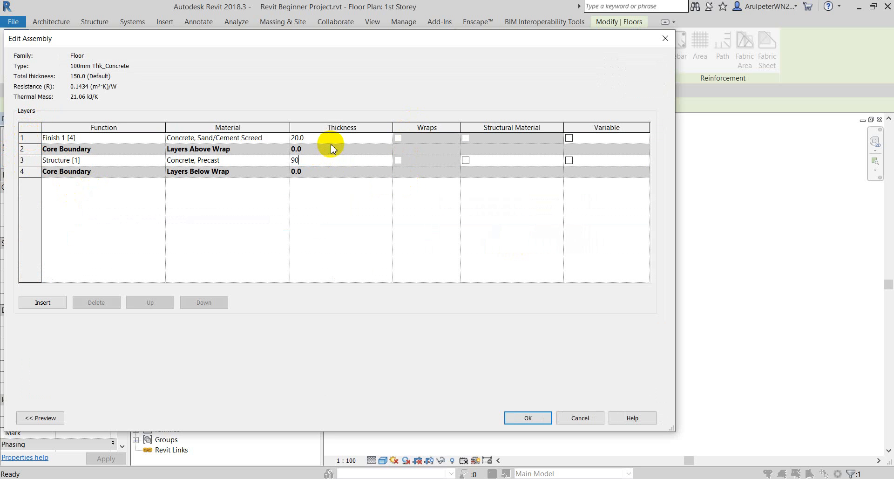
click(326, 138)
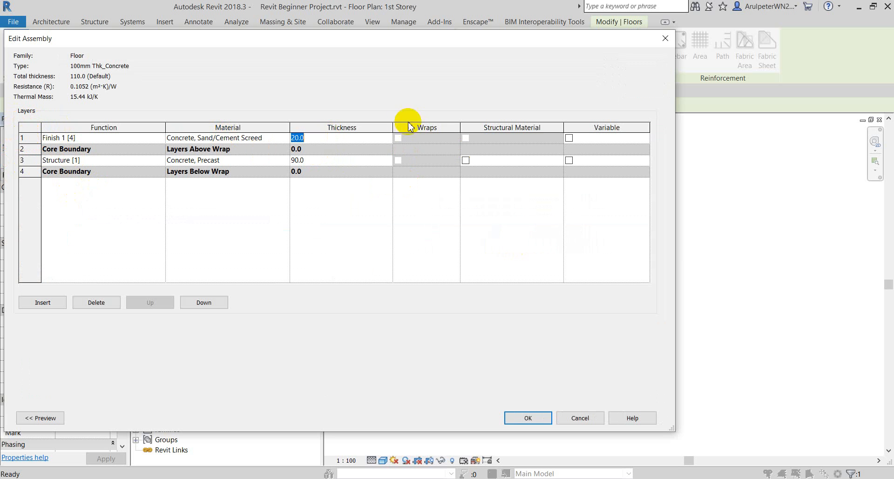
text(1)
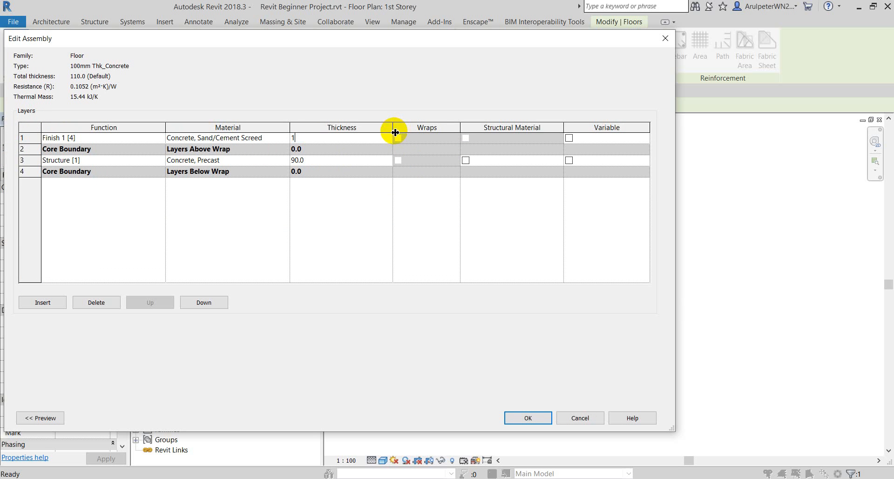
text(0)
key(Return)
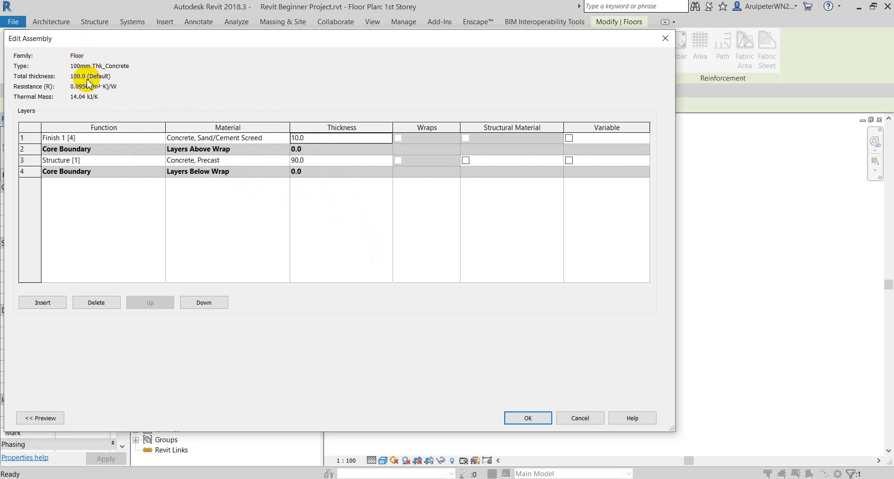
click(529, 418)
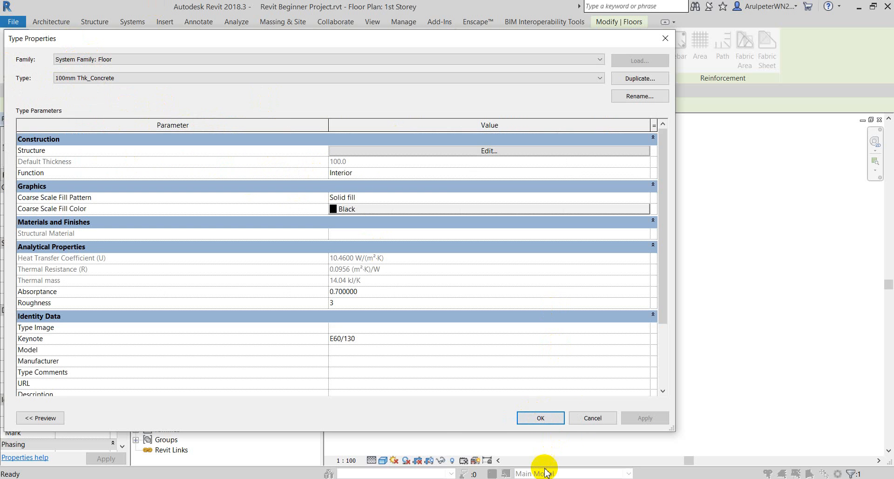
click(539, 418)
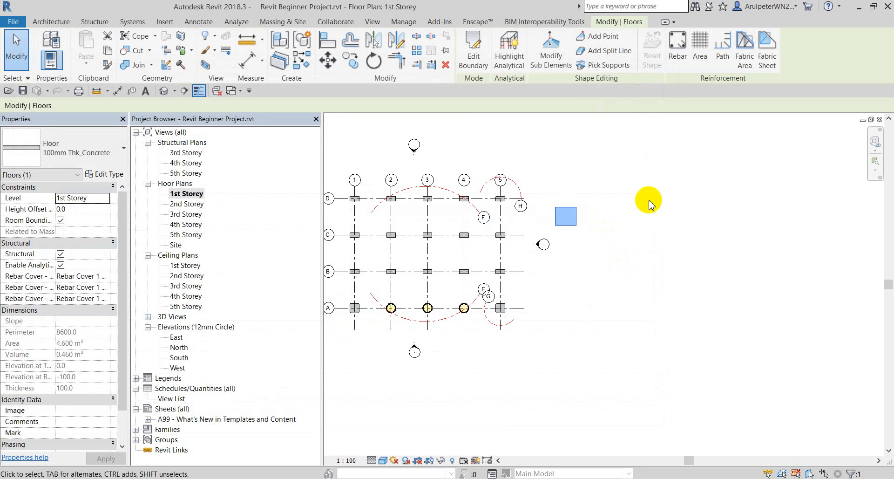
click(527, 135)
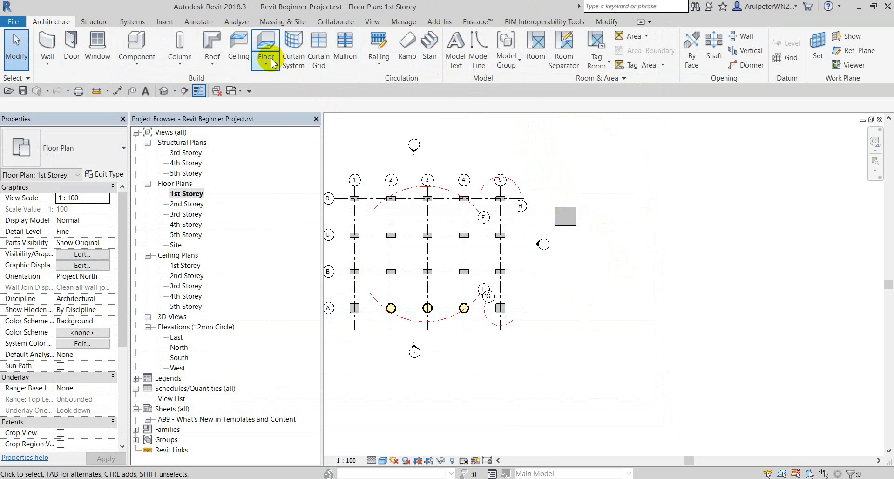
click(571, 210)
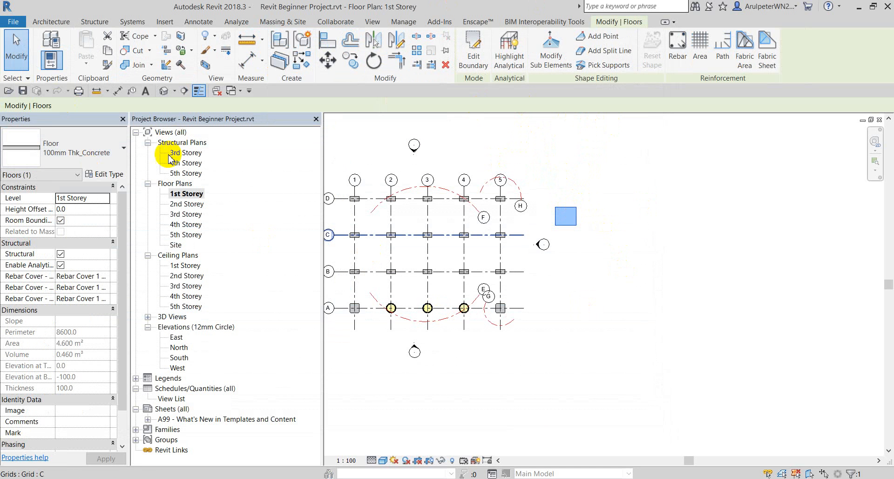
Duplicate the 100mm Thk_Concrete type as '200mm Thk_25mm Thk Tile'.
click(109, 176)
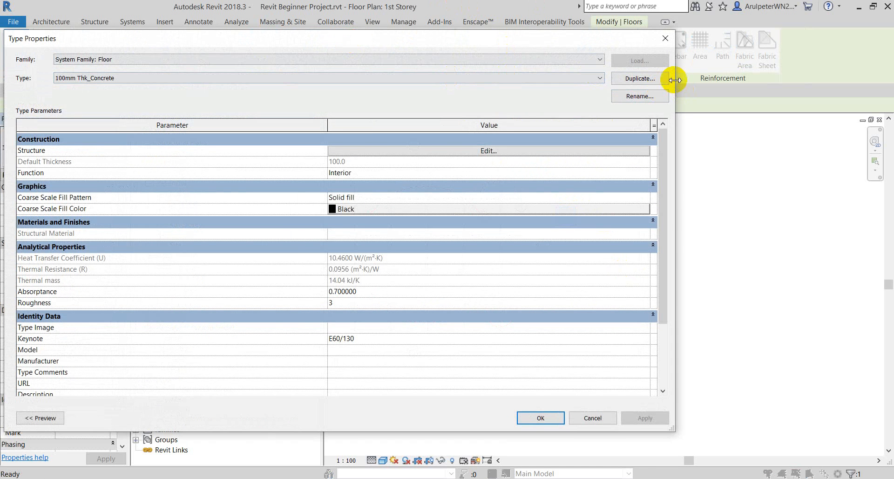
drag(677, 77, 515, 78)
drag(251, 49, 468, 46)
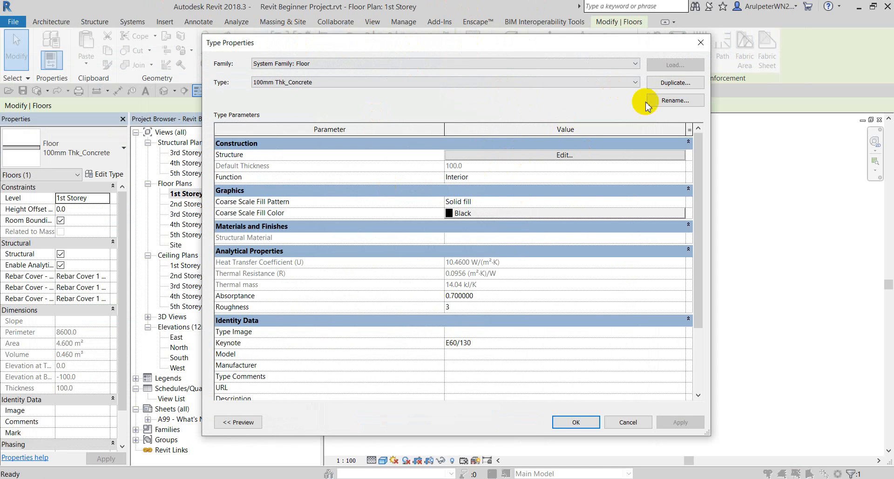
click(674, 82)
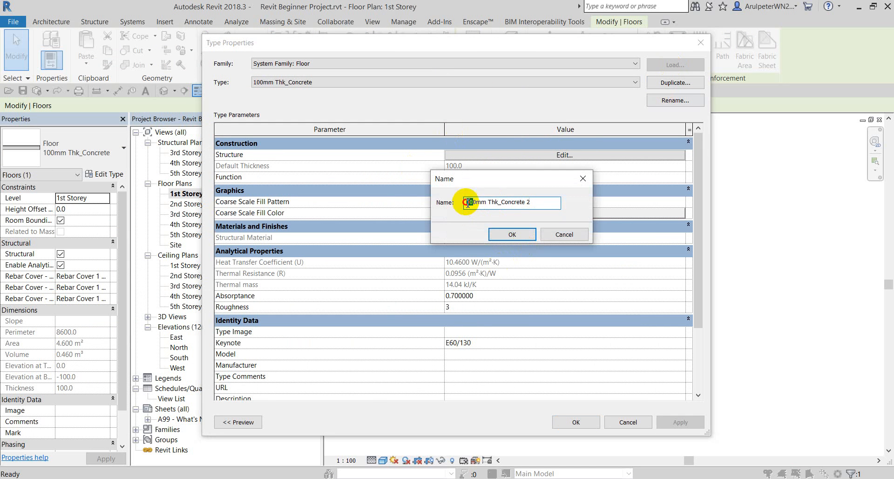
text(0)
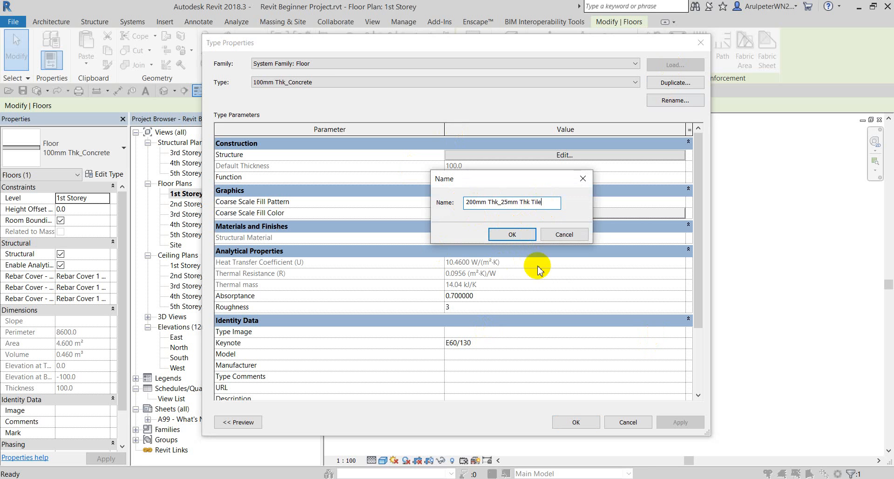
click(511, 233)
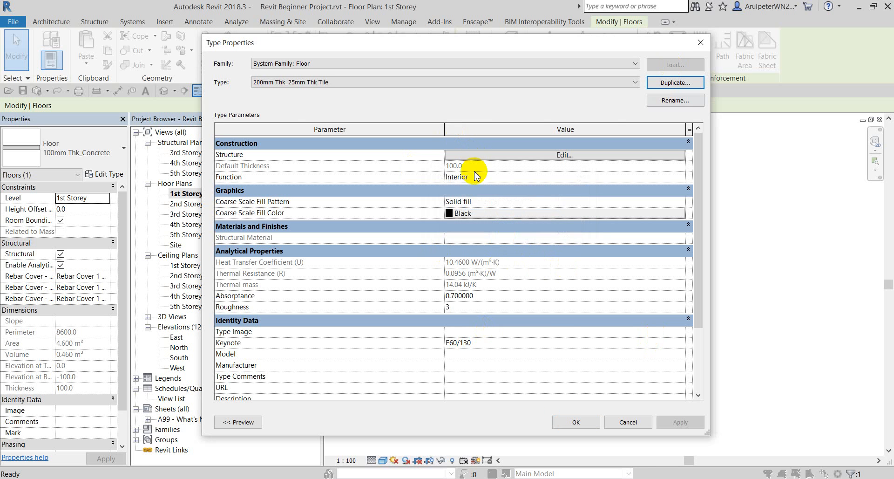
Insert a new top layer in the tile type and set its function to Finish 2 [5].
click(530, 155)
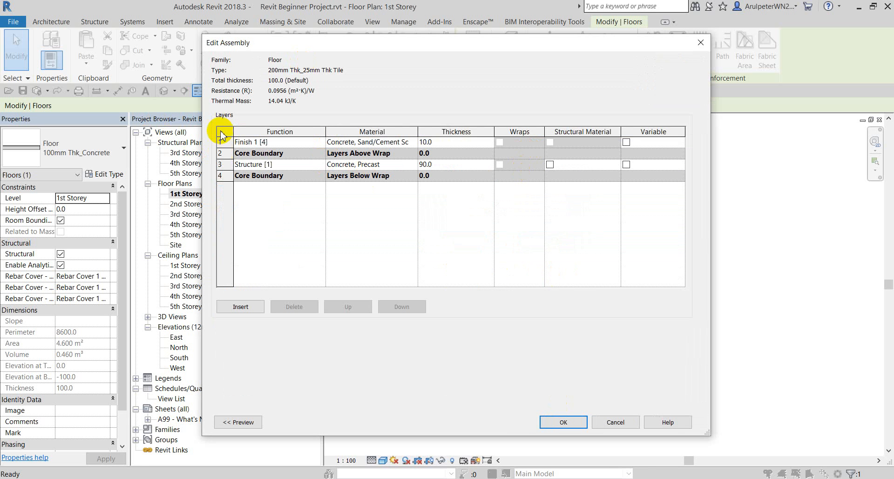
click(224, 142)
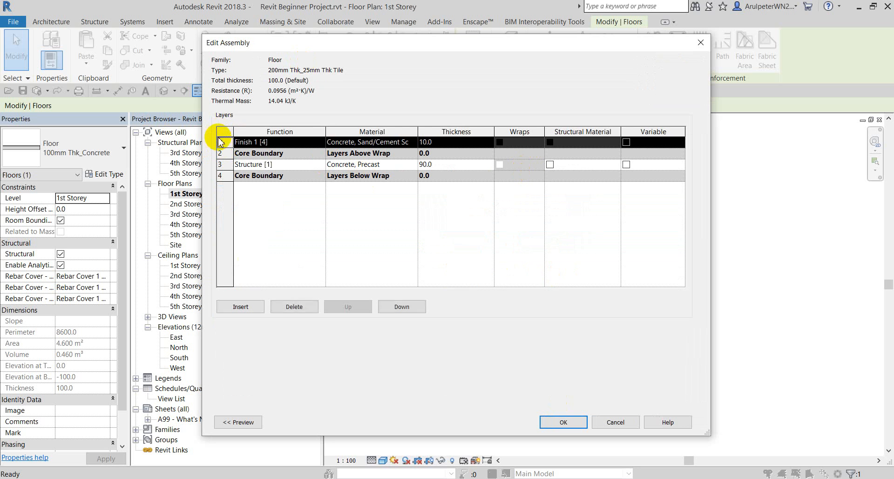
click(245, 309)
click(247, 310)
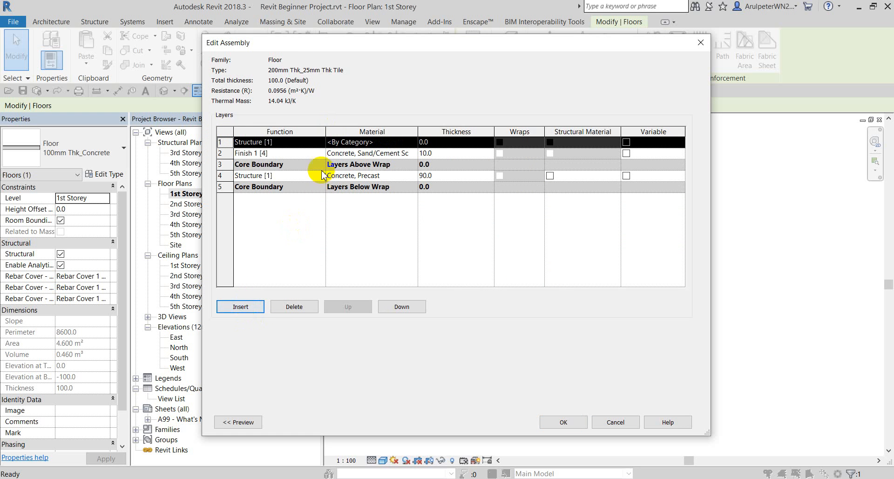
click(319, 146)
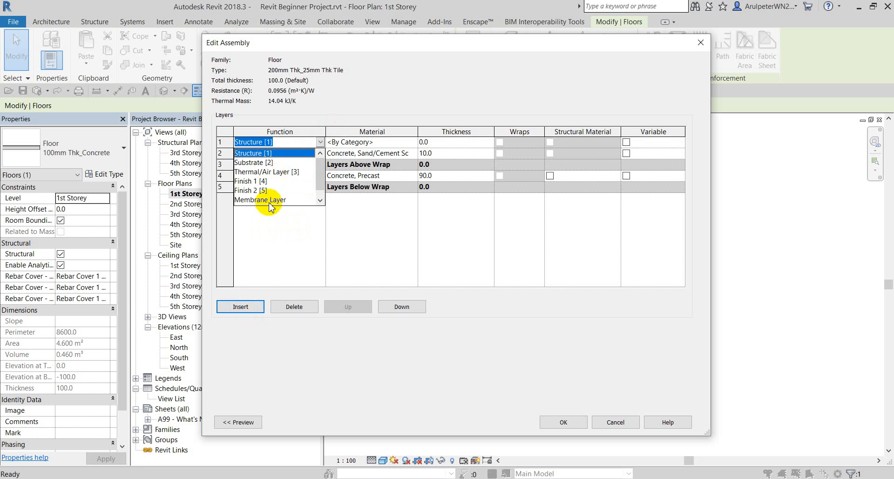
click(257, 195)
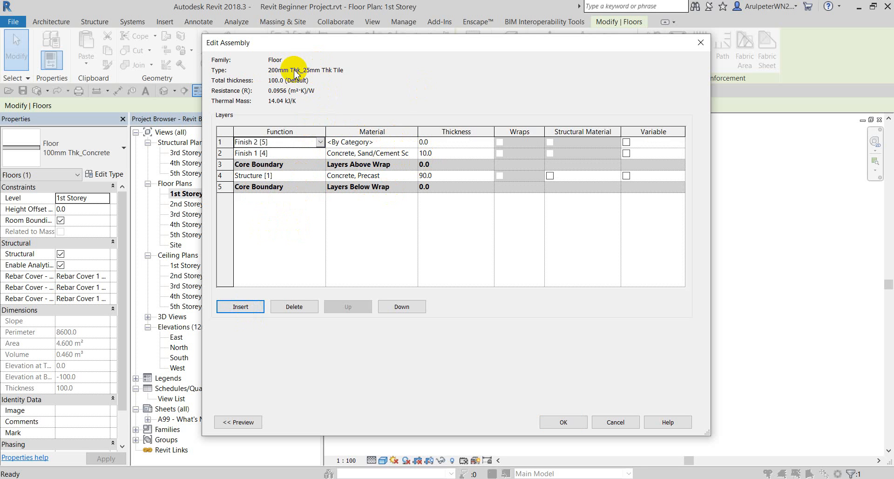
Set thicknesses to 150 mm precast concrete and two 25 mm finish layers.
click(448, 177)
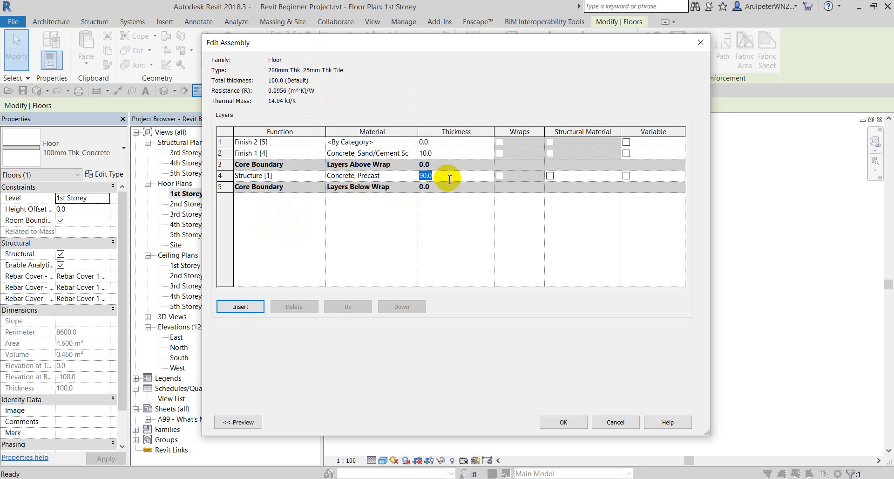
text(150)
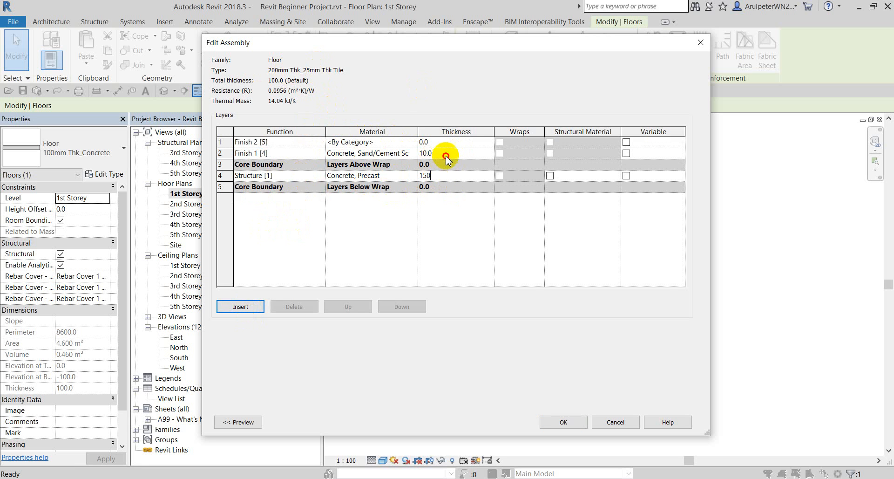
click(446, 157)
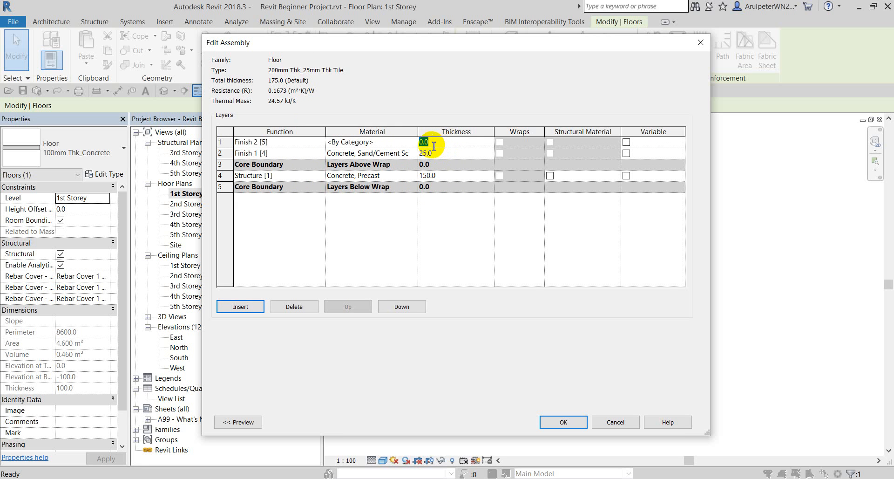
click(434, 147)
text(25)
click(384, 242)
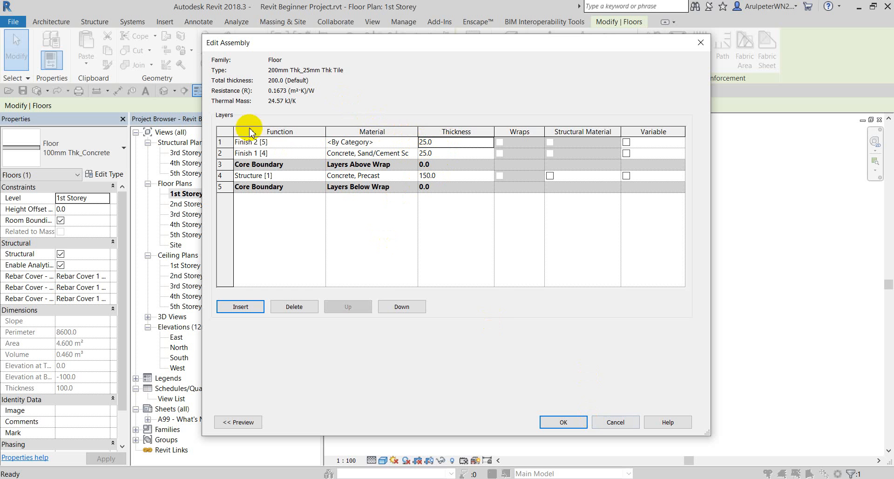
click(563, 422)
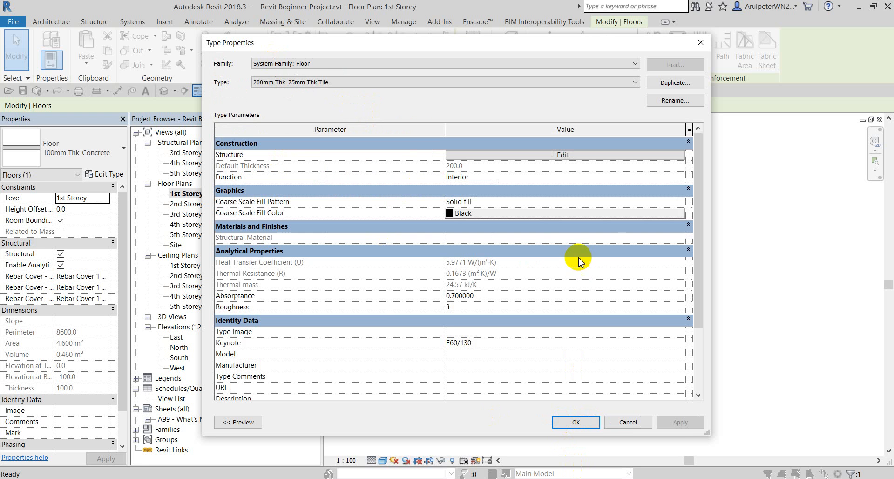
Close Type Properties, deselect the floor and zoom out to the whole 1st Storey grid.
click(574, 419)
click(638, 310)
scroll(531, 186, up, 3)
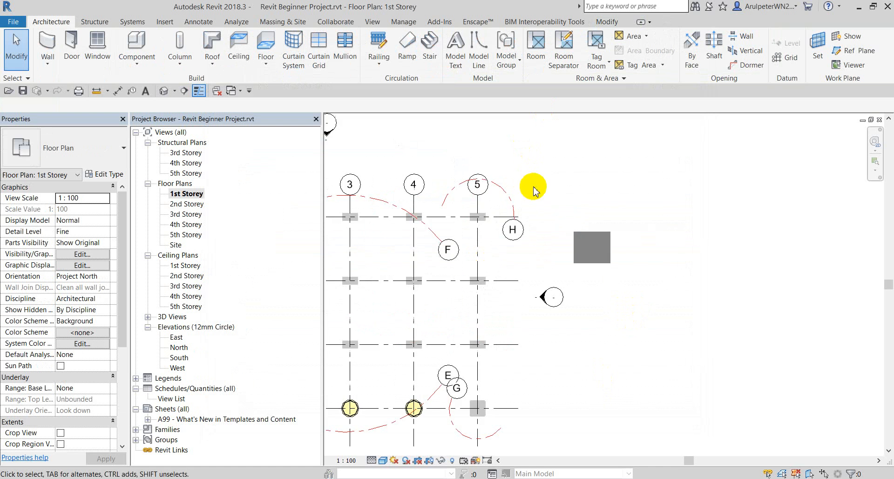
scroll(642, 182, down, 1)
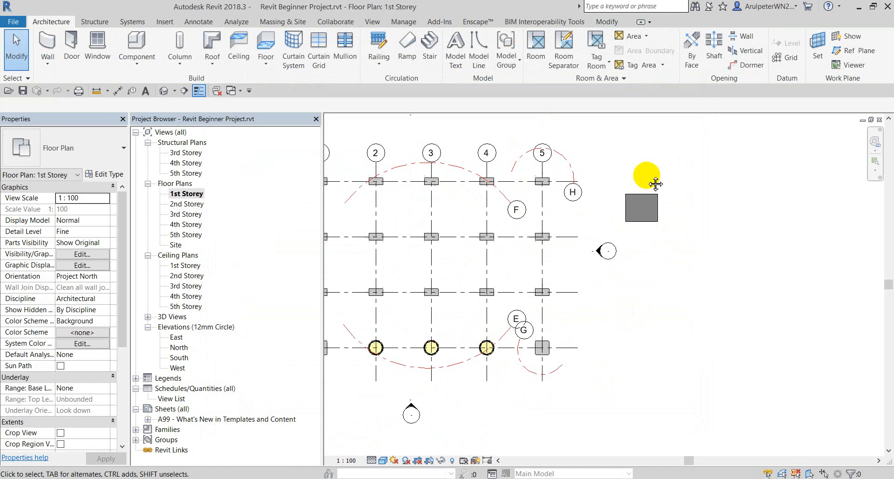
scroll(636, 187, down, 2)
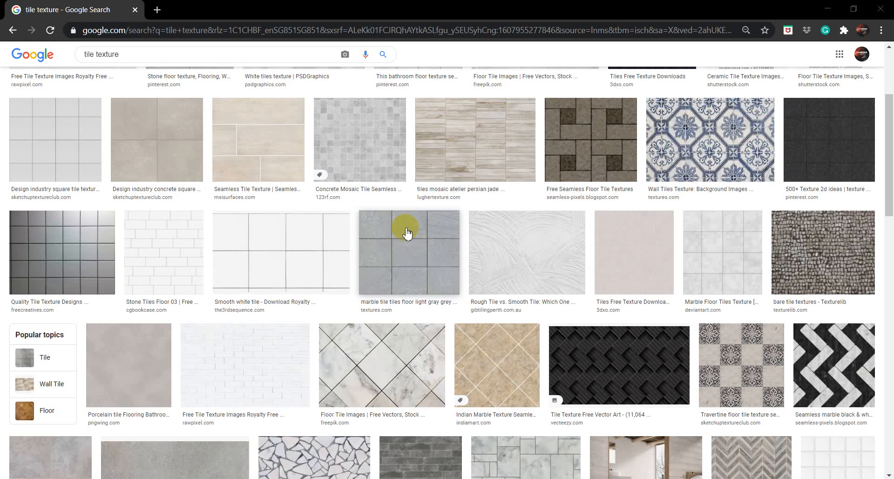
scroll(404, 230, up, 3)
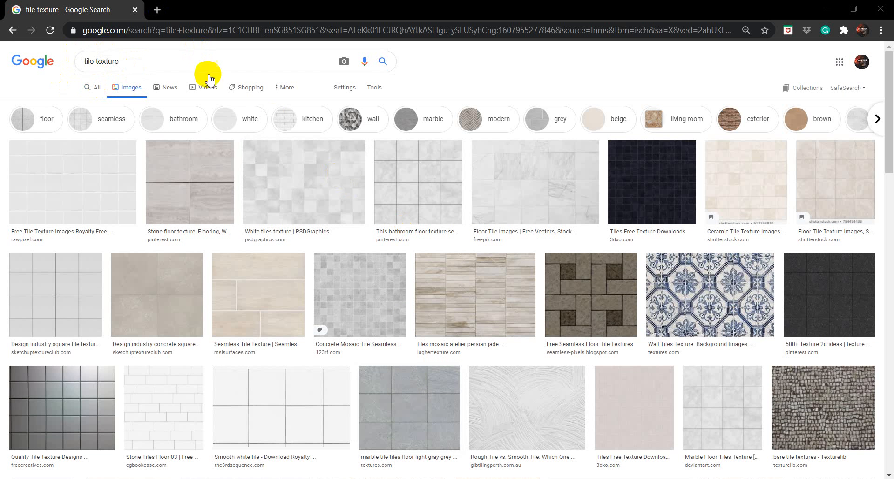
Browse the white tile texture results and preview the Ceramic tile texture seamless image.
scroll(468, 195, down, 1)
scroll(470, 196, down, 10)
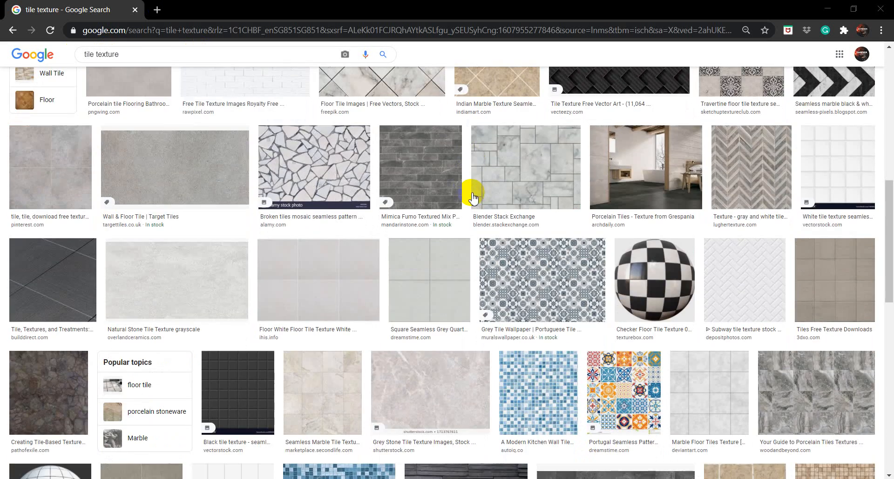
scroll(470, 195, up, 7)
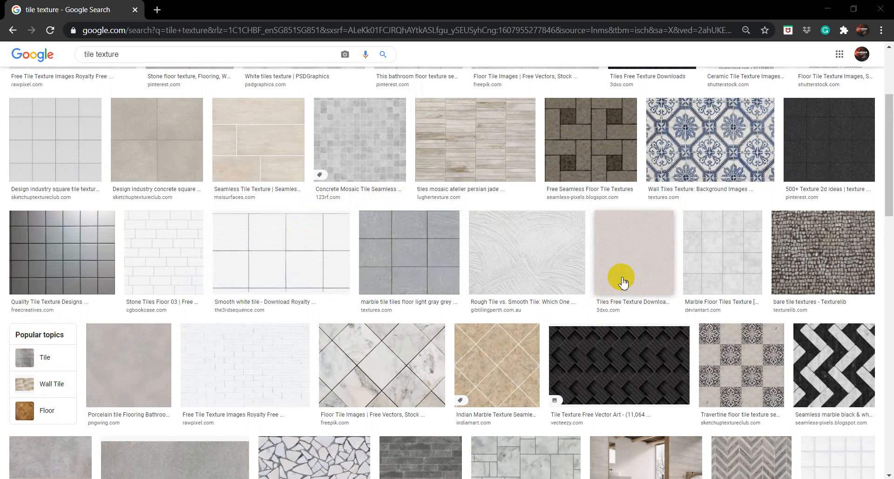
click(261, 251)
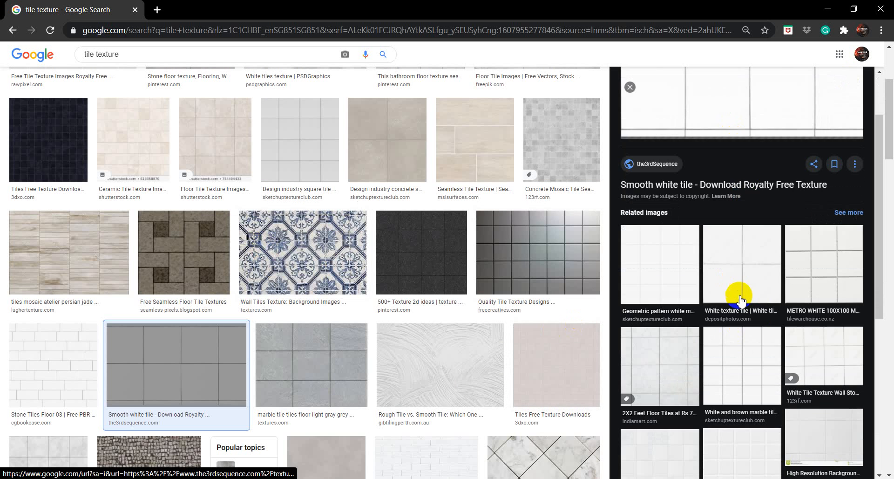
click(741, 298)
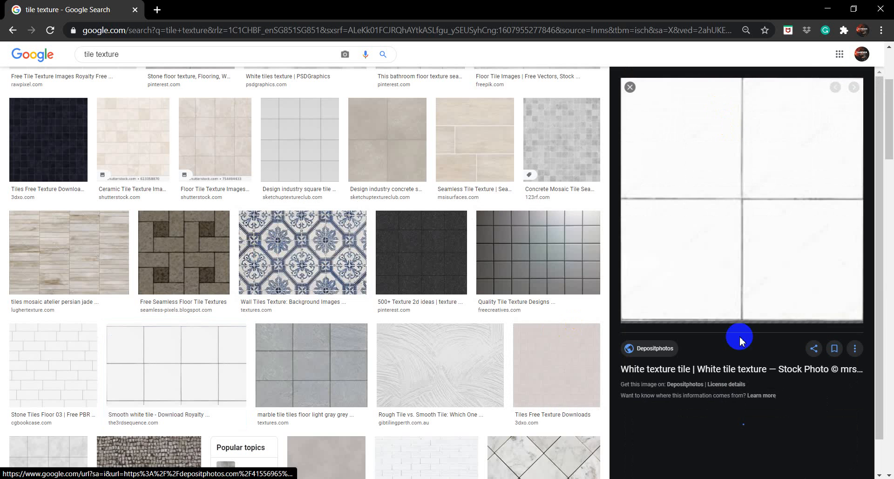
scroll(786, 243, down, 3)
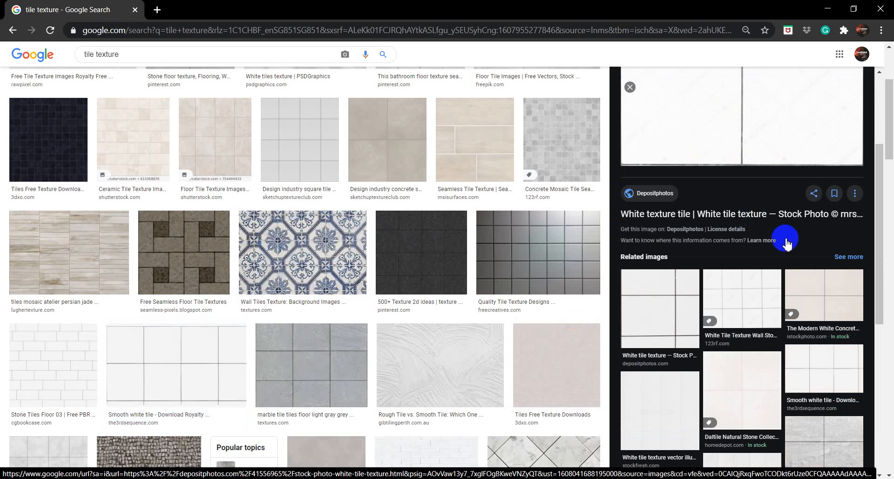
scroll(783, 237, down, 2)
scroll(439, 282, down, 5)
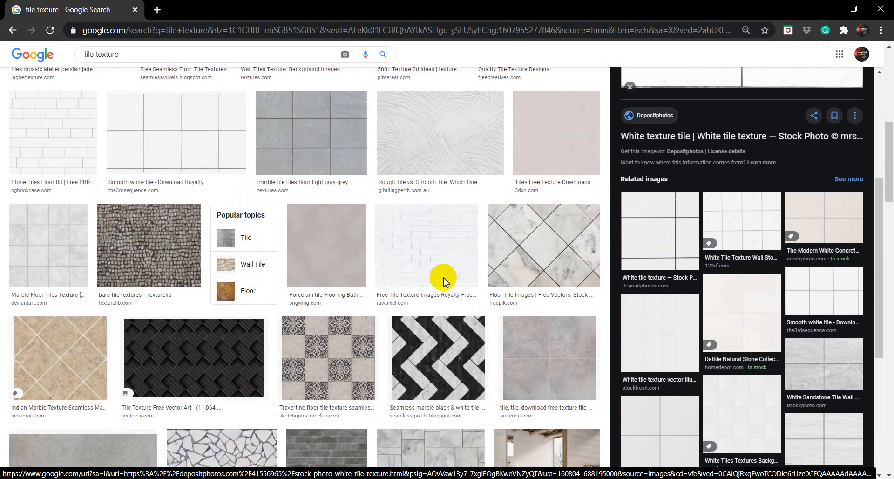
scroll(444, 281, down, 6)
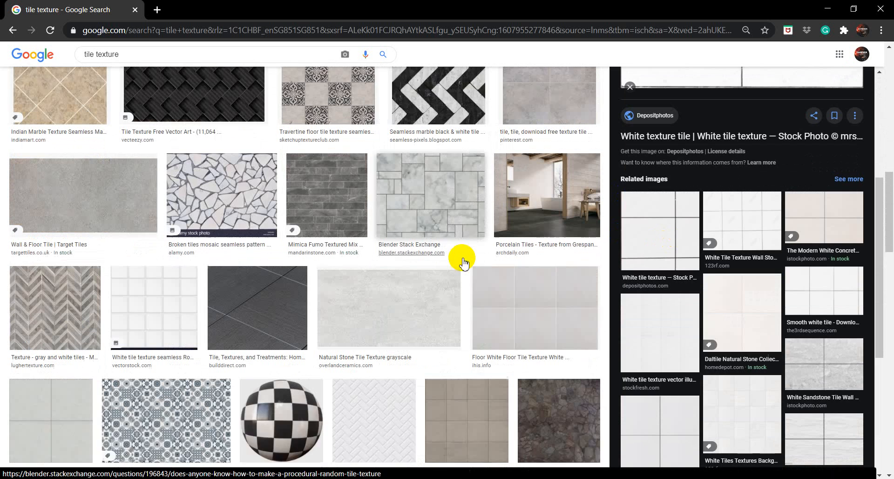
scroll(464, 264, down, 1)
click(543, 265)
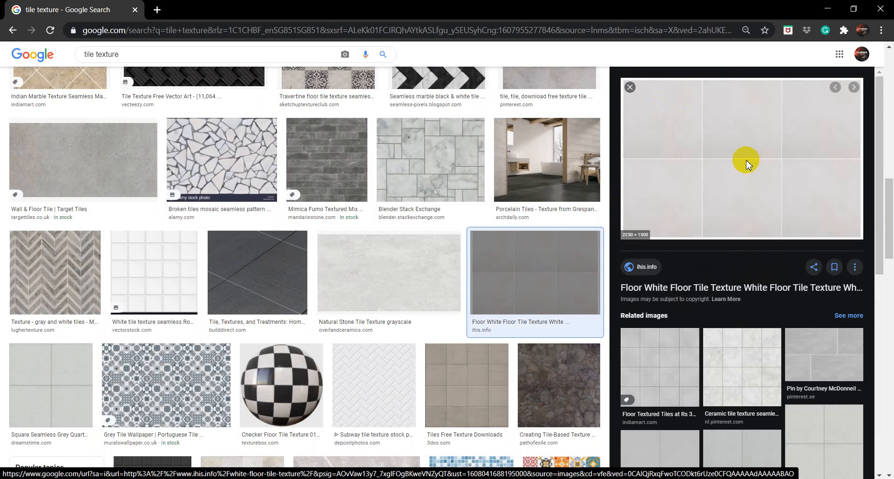
click(742, 380)
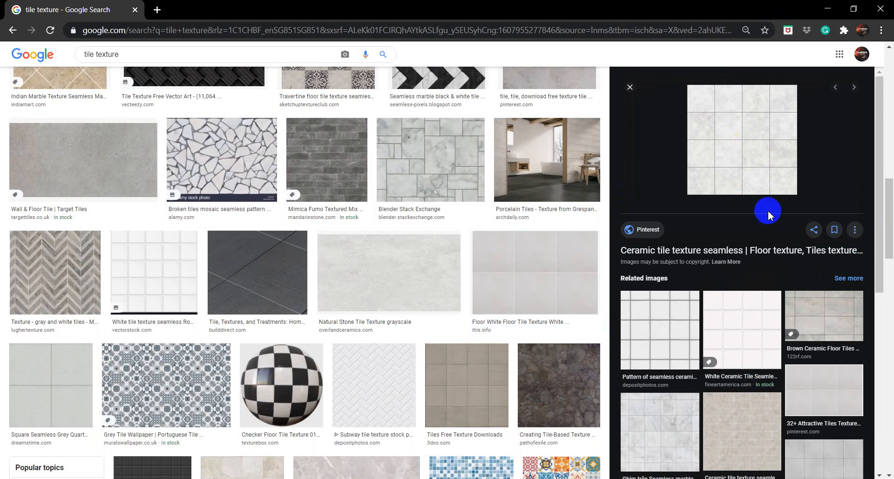
Save the ceramic tile image to the Desktop as a JPEG.
right_click(740, 146)
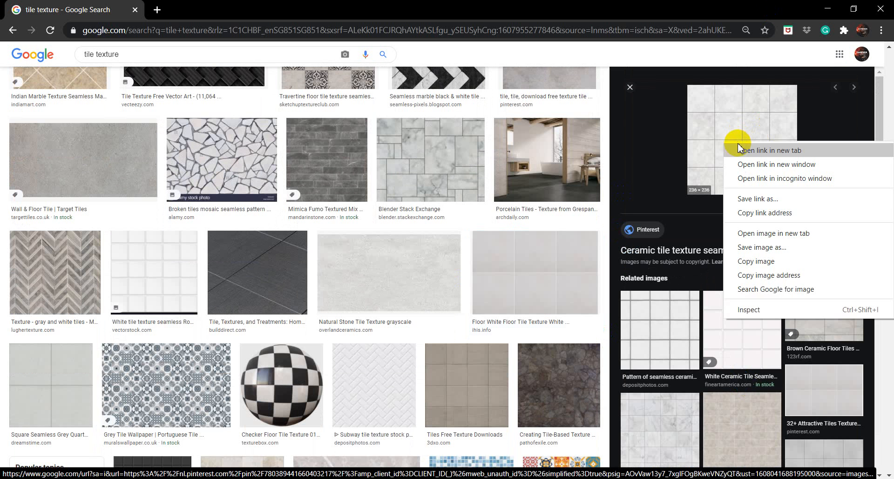
click(769, 259)
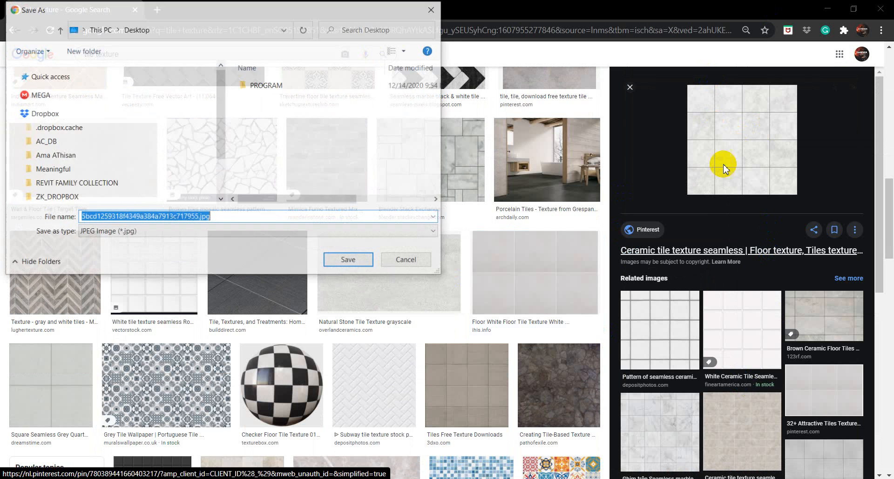
scroll(77, 91, up, 5)
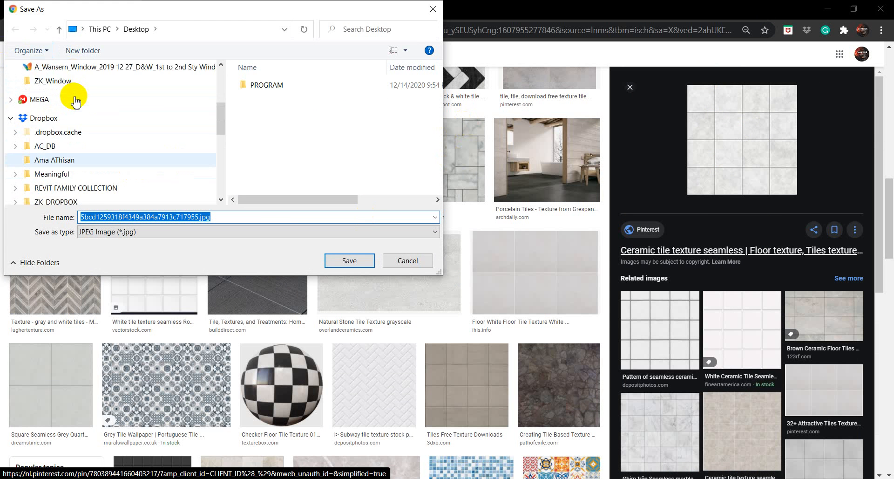
click(93, 89)
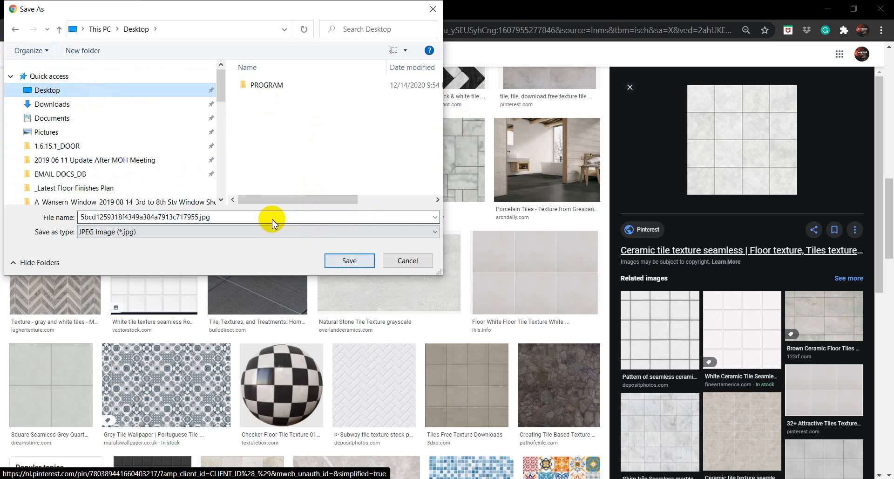
click(348, 262)
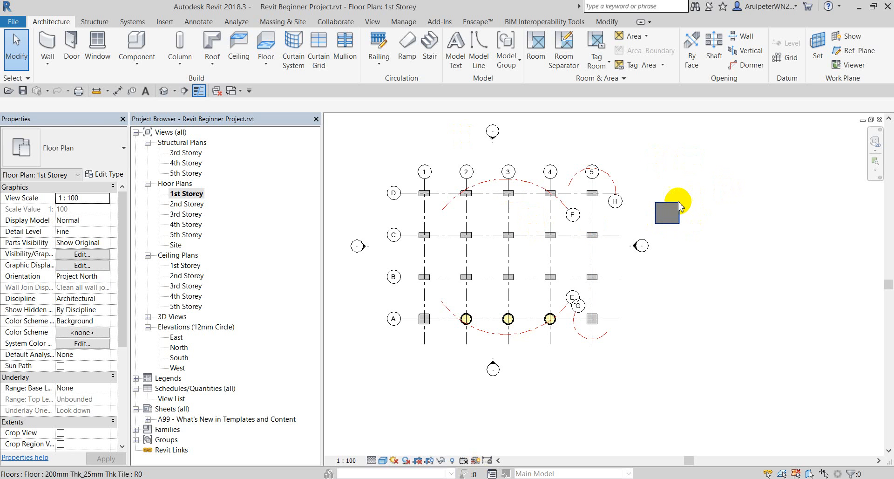
Confirm the square floor is 200mm Thk_25mm Thk Tile, 200 thick, then start a new floor.
click(679, 207)
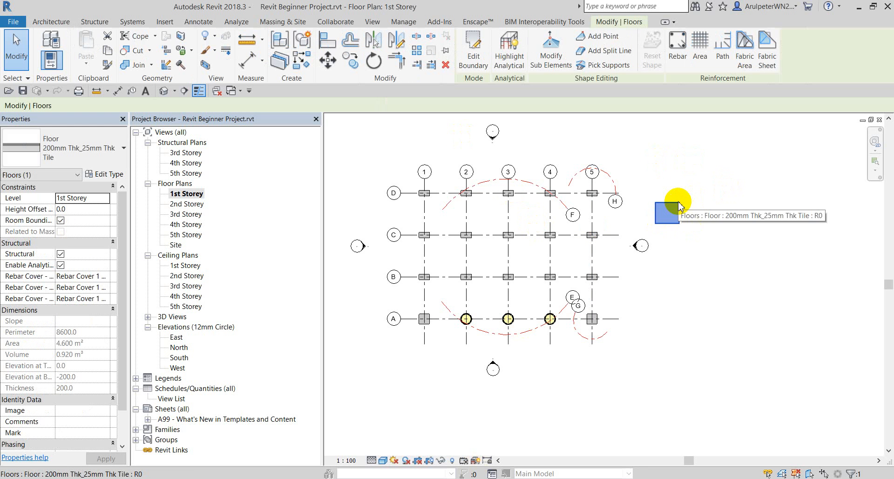
click(668, 170)
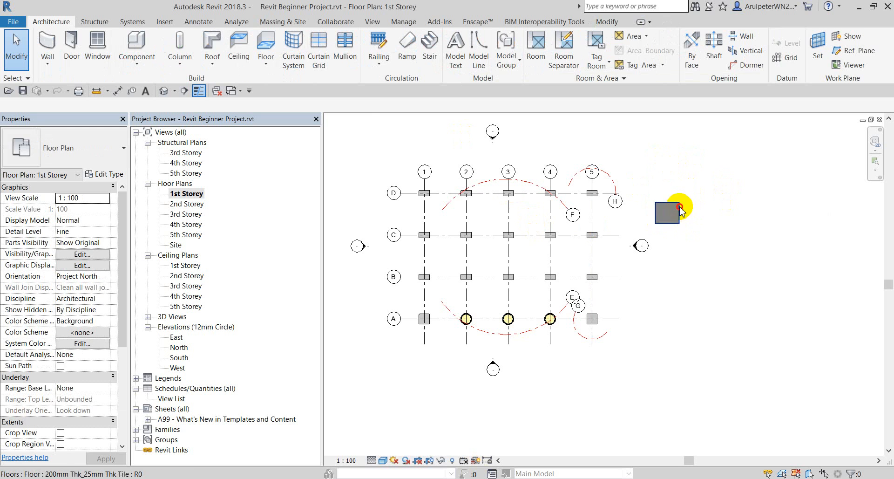
click(679, 206)
click(672, 169)
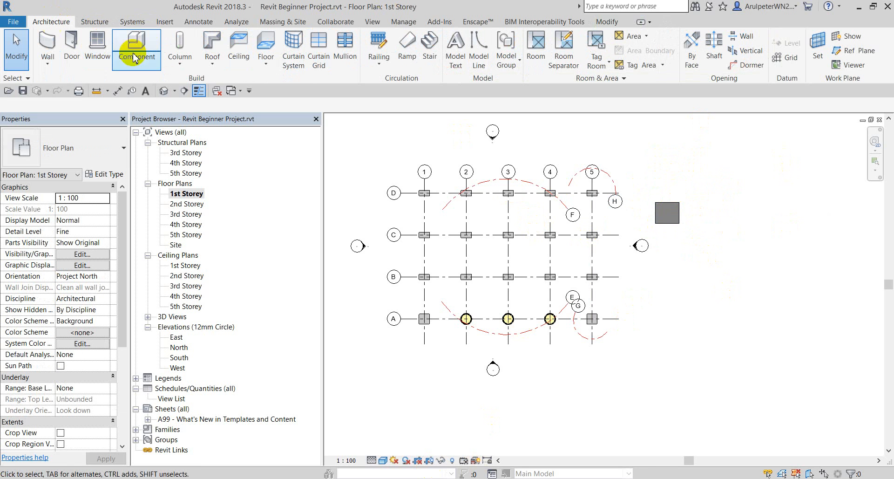
click(266, 61)
Draw a 2800 × 2800 rectangular floor of type 100mm Thk_Concrete.
click(292, 84)
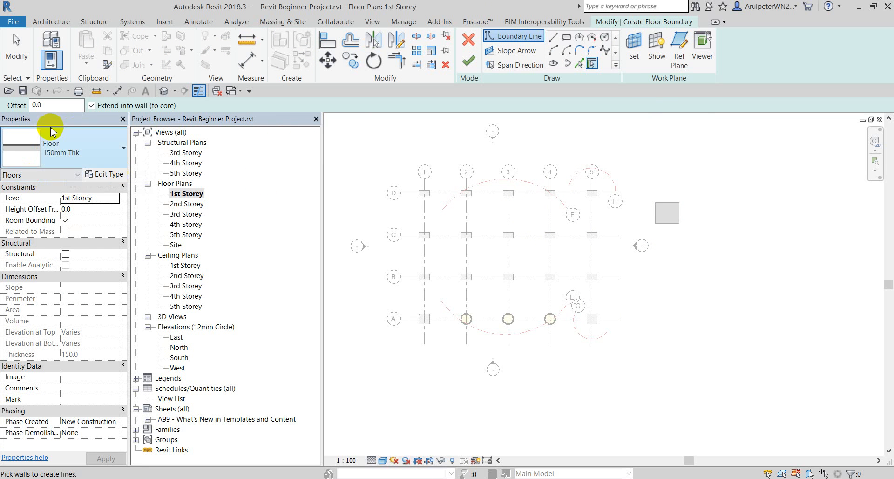
click(65, 147)
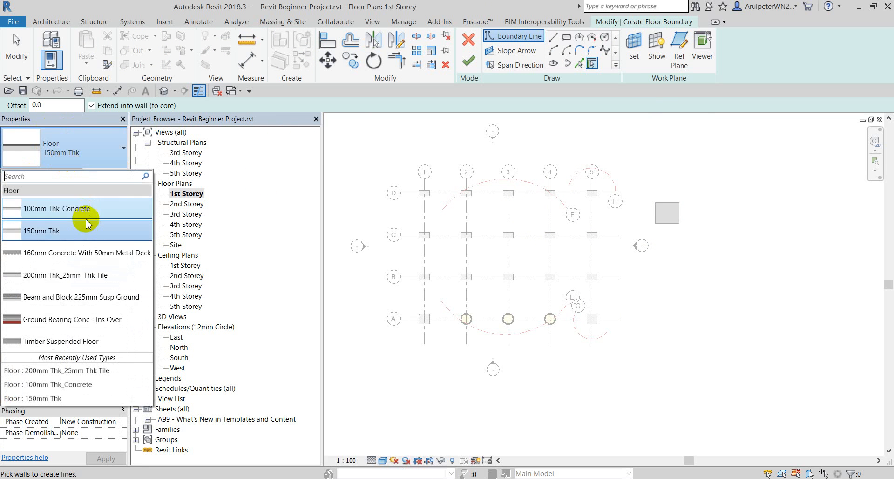
click(64, 208)
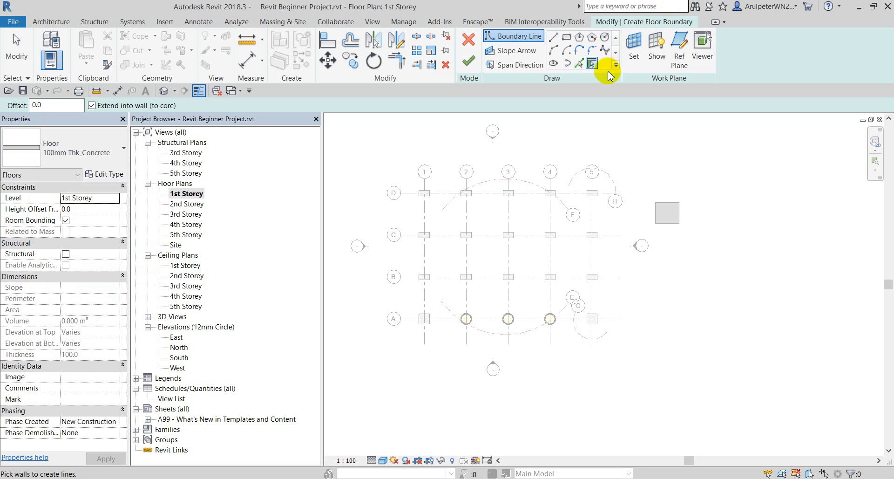
click(567, 37)
scroll(665, 275, up, 2)
click(641, 226)
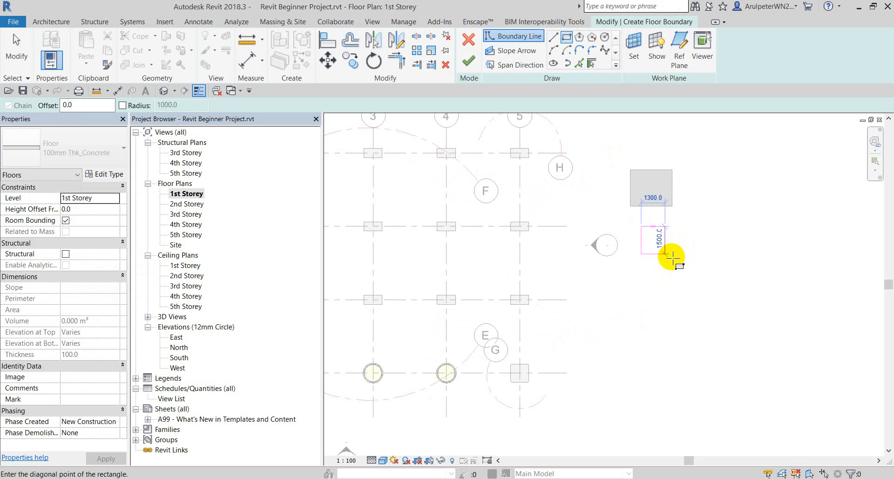
click(692, 277)
click(469, 60)
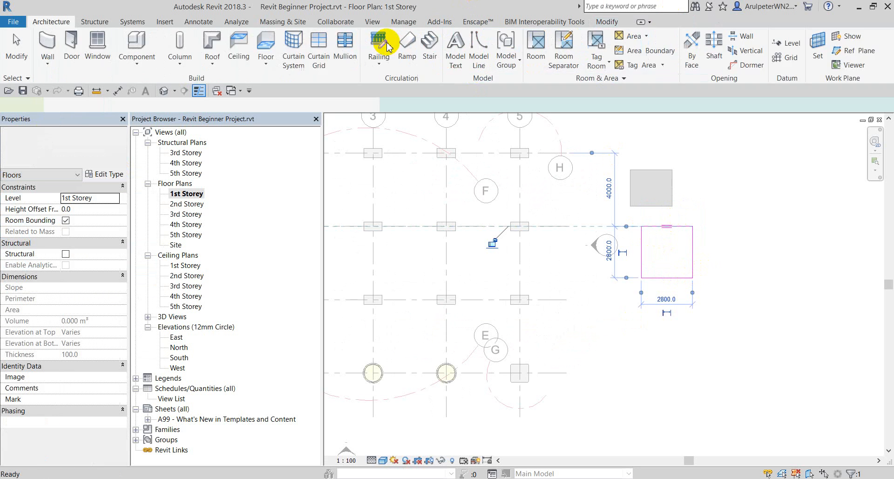
click(66, 153)
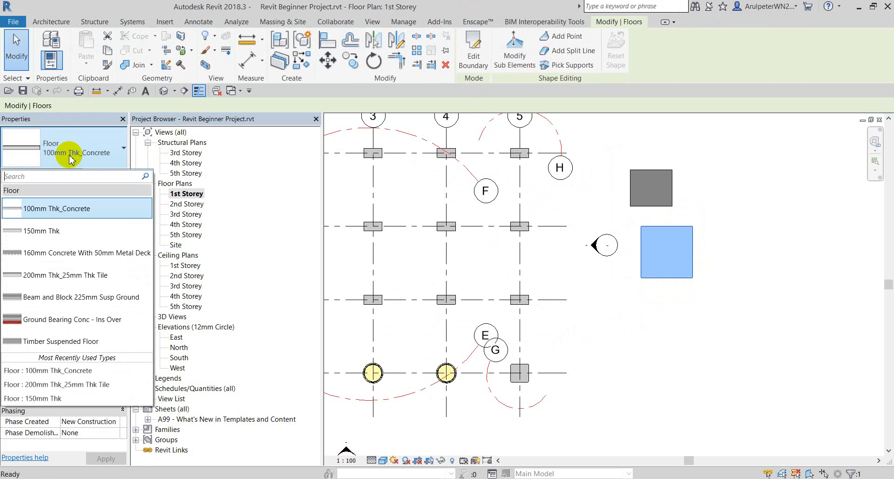
click(754, 184)
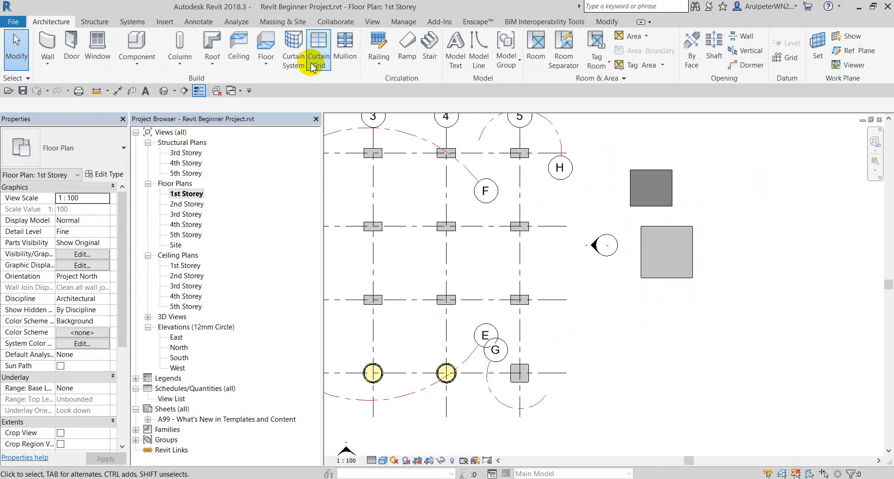
Draw a 3600 × 1500 rectangular 200mm Thk_25mm Thk Tile floor beside the others.
click(266, 64)
click(283, 82)
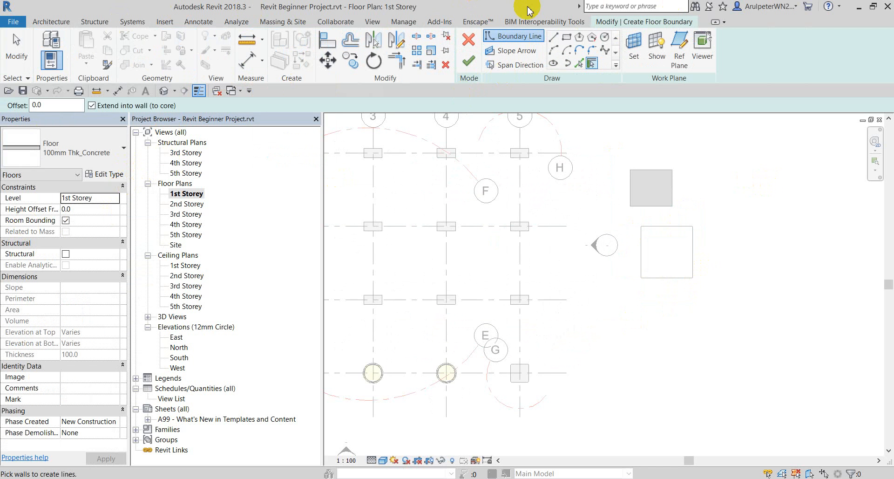
click(79, 144)
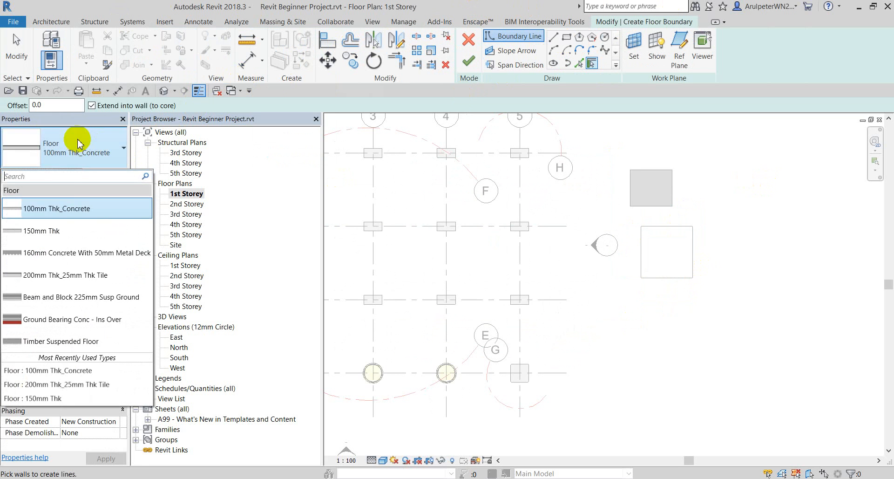
click(54, 276)
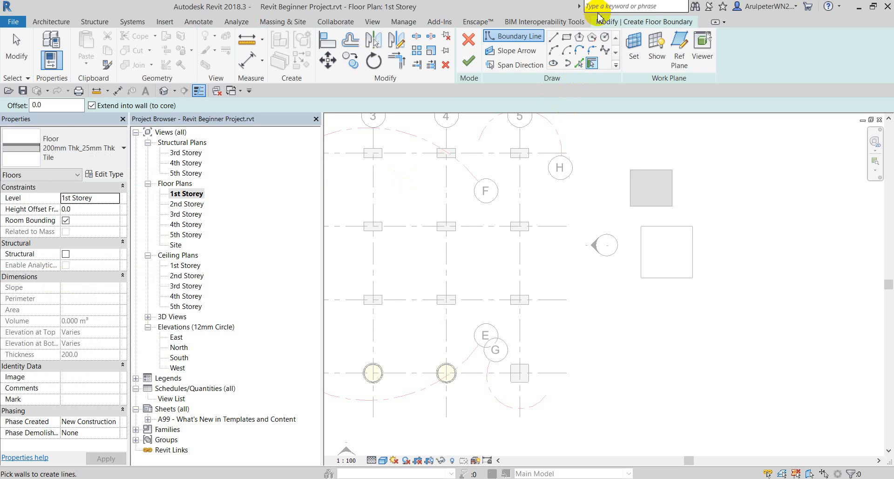
click(567, 37)
scroll(763, 242, up, 1)
middle_drag(765, 244, 678, 216)
click(623, 192)
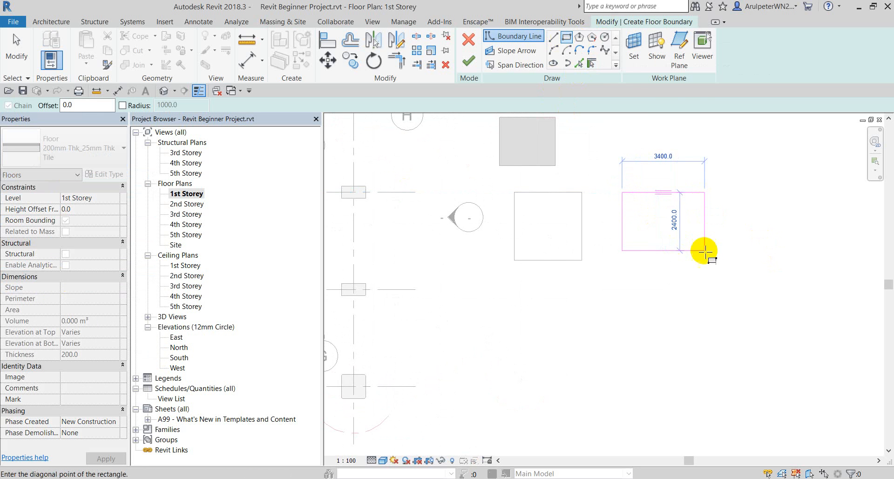
click(709, 228)
click(468, 57)
Recentre the plan on the three floors and select the new tile floor.
scroll(742, 251, down, 1)
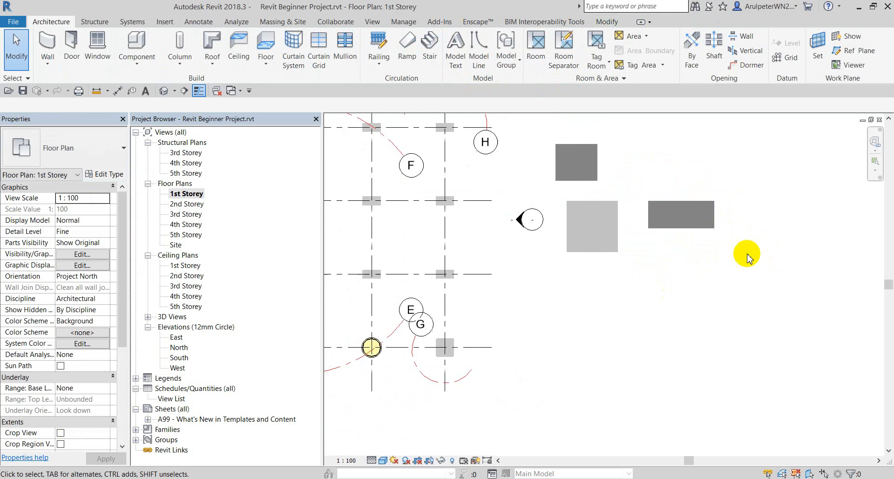
scroll(739, 205, up, 2)
middle_drag(739, 205, 673, 247)
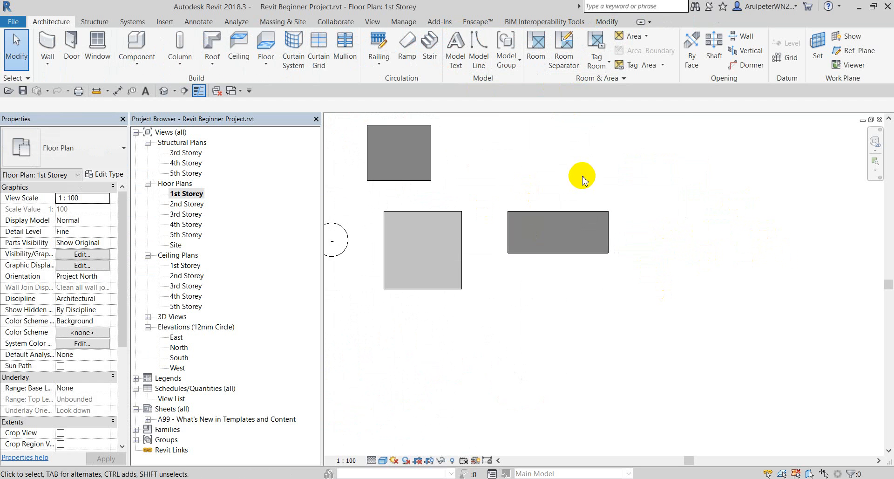
scroll(581, 176, down, 1)
scroll(511, 206, up, 1)
click(528, 222)
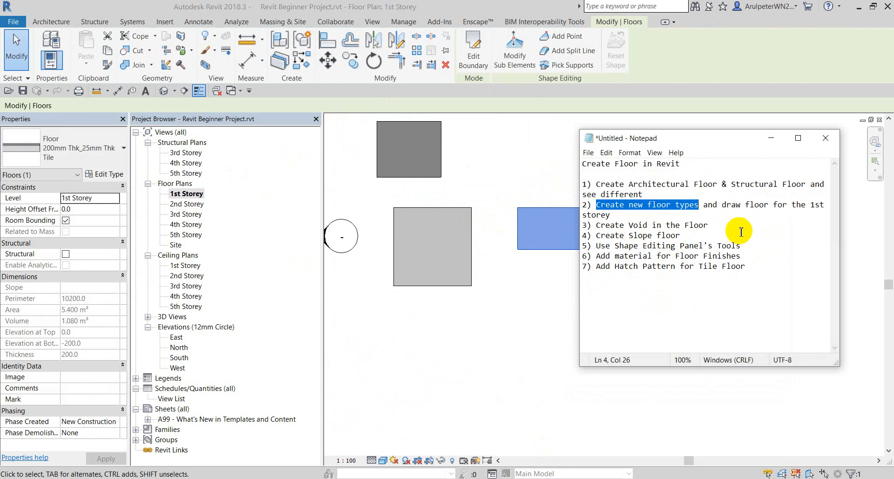
drag(583, 235, 681, 235)
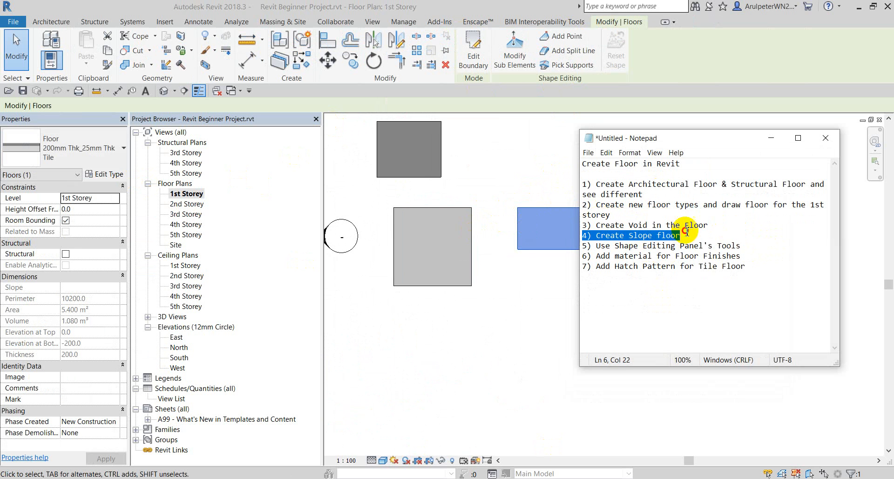
click(637, 225)
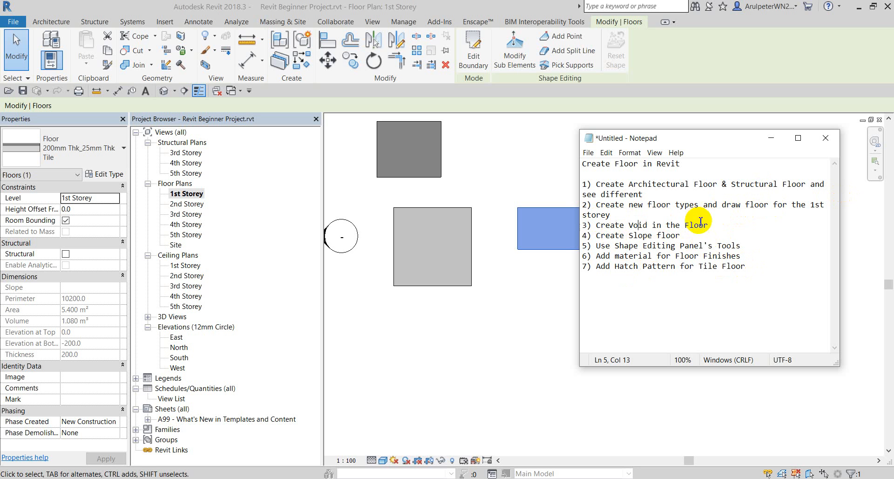
click(773, 146)
click(579, 320)
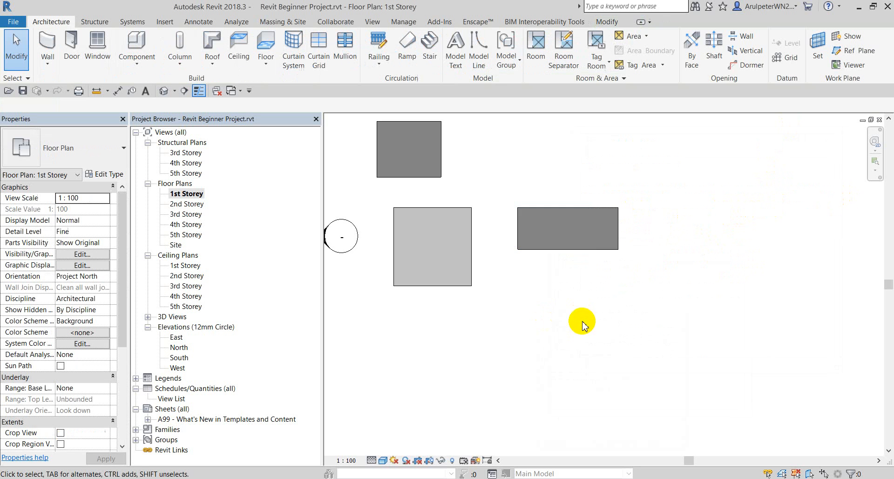
scroll(576, 245, down, 1)
middle_drag(425, 171, 471, 207)
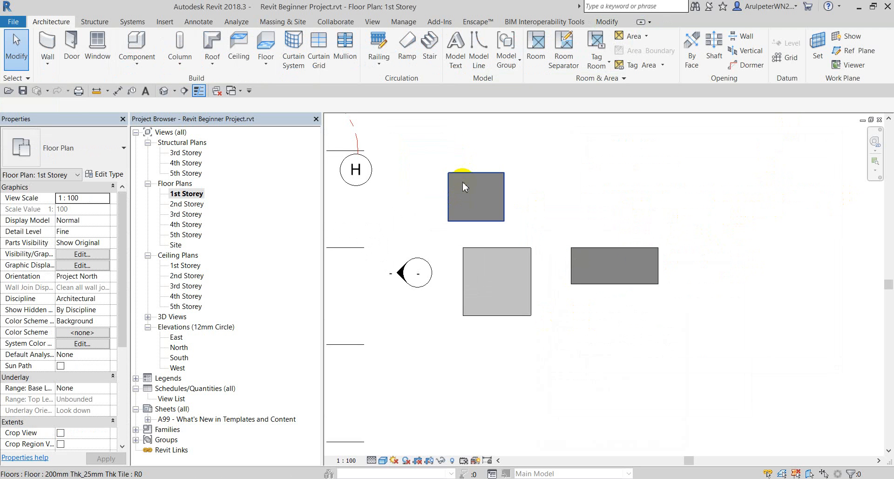
Cut a small rectangular opening near the upper tile floor's top-left corner.
click(463, 182)
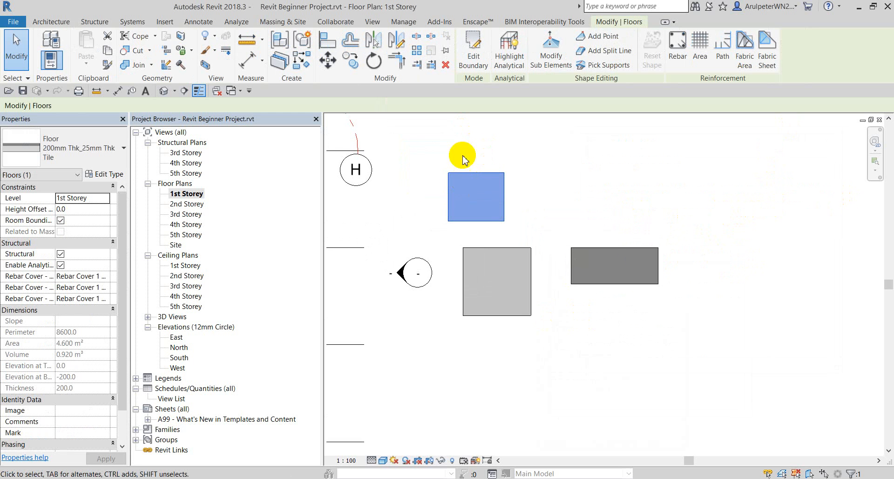
click(485, 47)
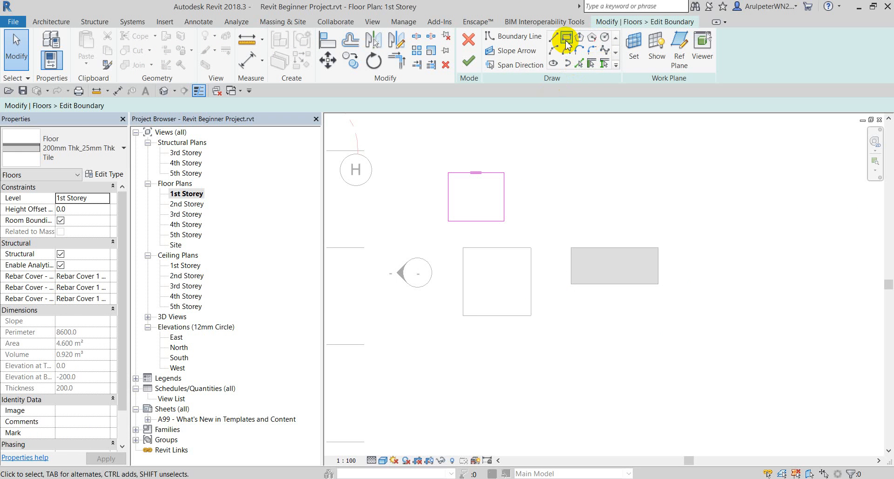
click(568, 43)
scroll(465, 175, up, 5)
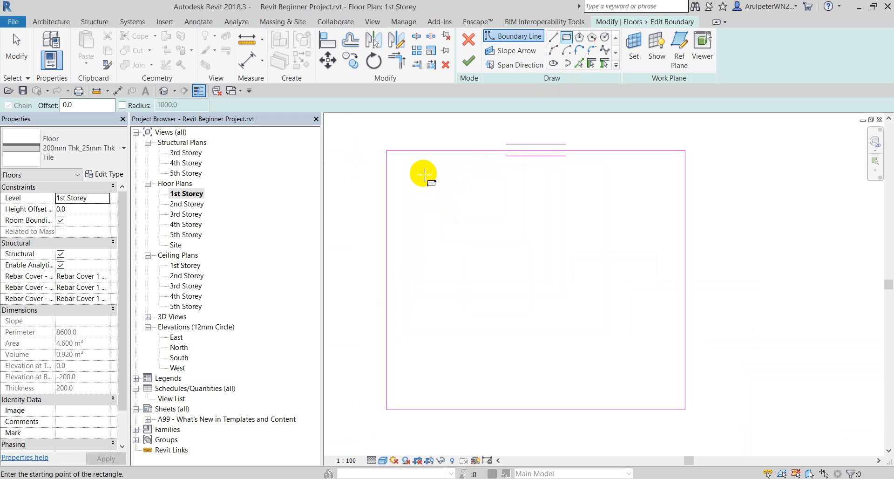
click(481, 220)
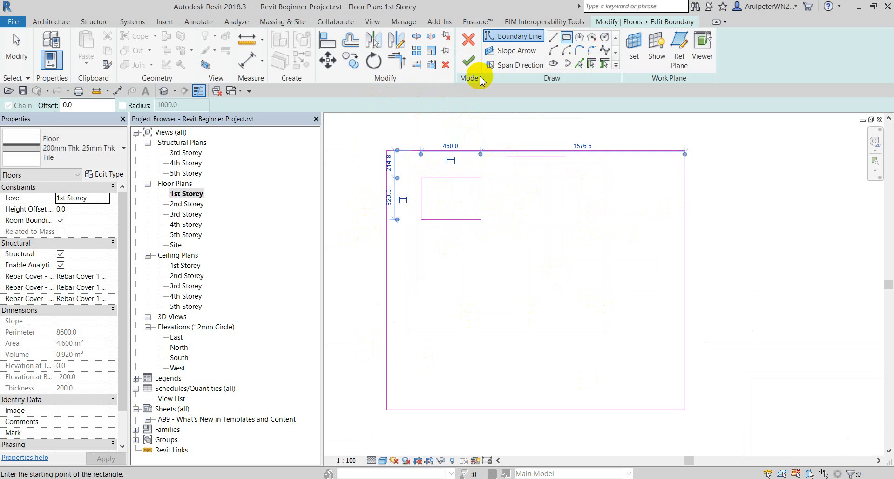
click(469, 60)
click(705, 179)
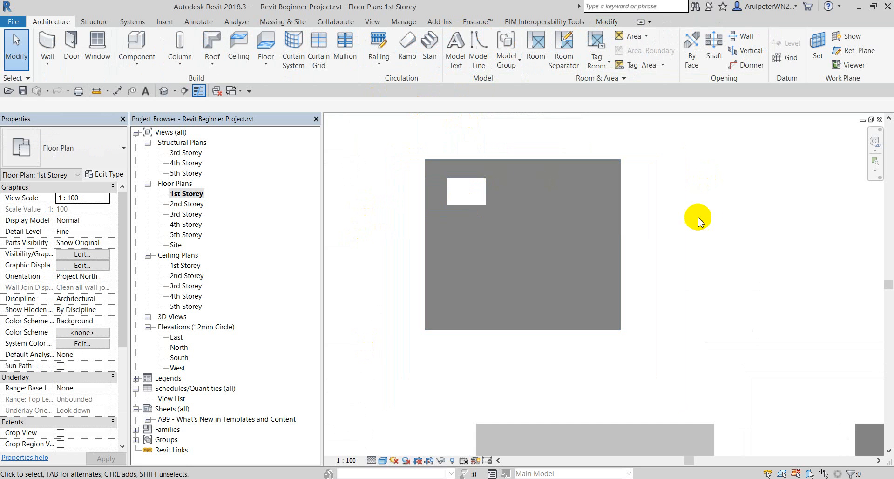
Select the floor with the opening and view it in the default 3D view.
click(519, 183)
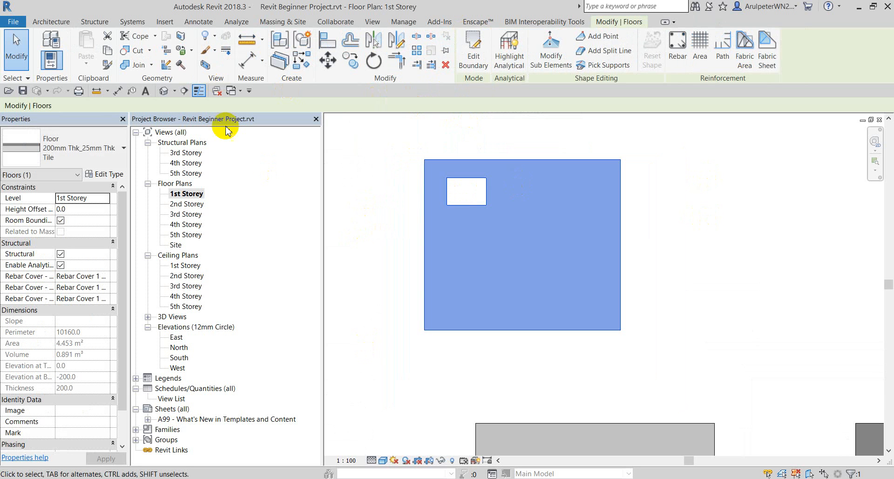
click(163, 91)
scroll(579, 300, down, 2)
scroll(645, 261, up, 5)
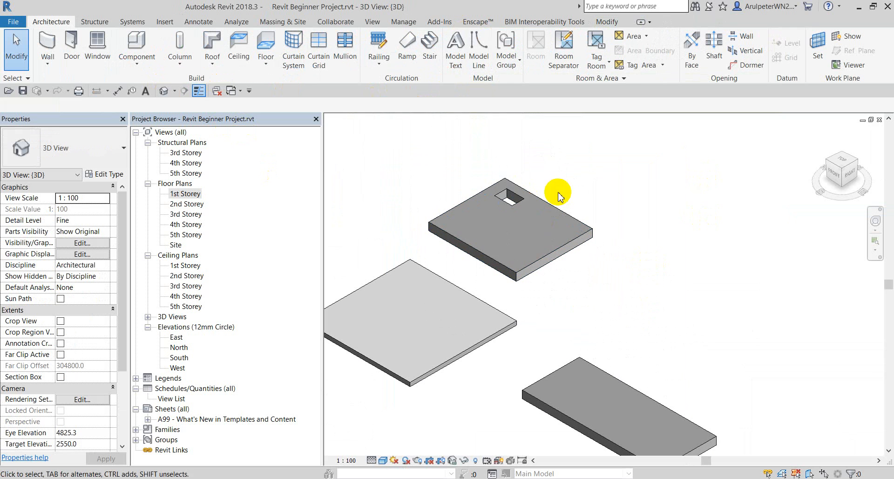
Add a smaller inner rectangle and a circular hole at the lower right to the floor boundary.
click(516, 215)
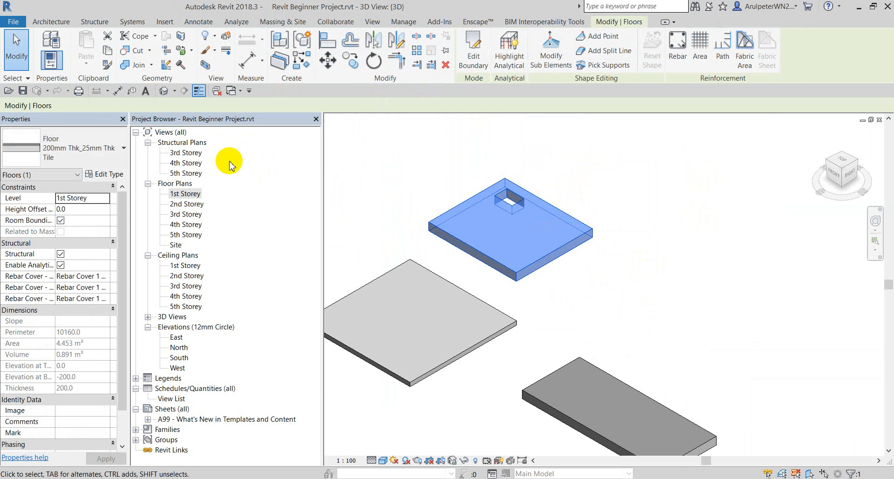
double_click(182, 194)
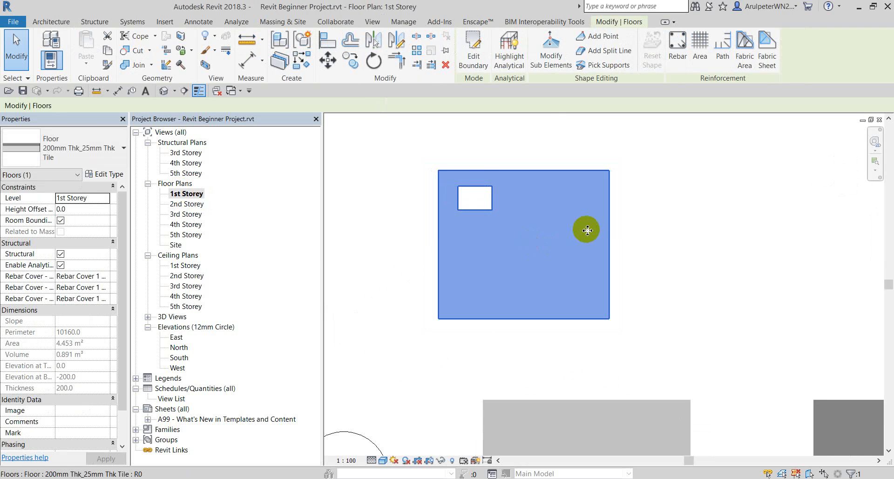
click(473, 51)
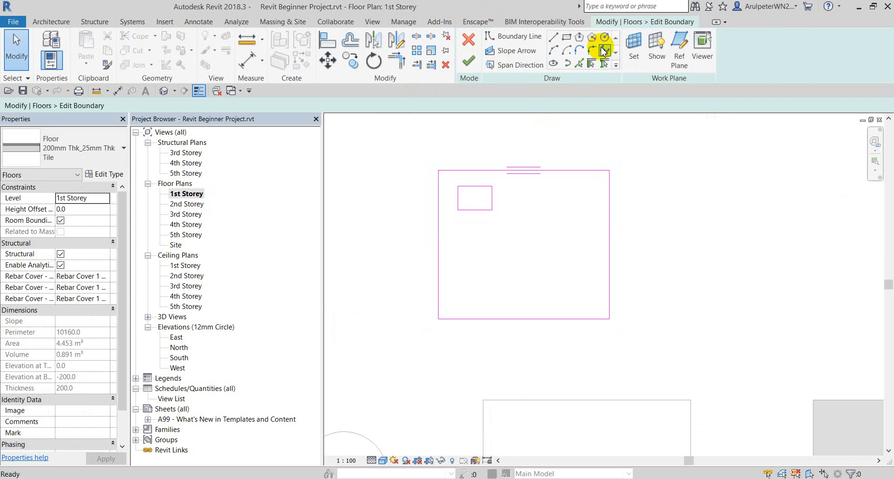
click(566, 38)
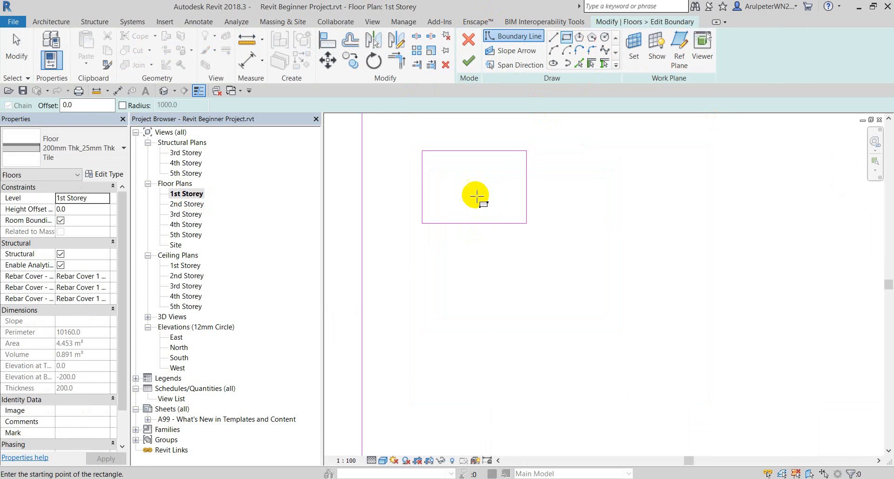
click(444, 163)
click(519, 206)
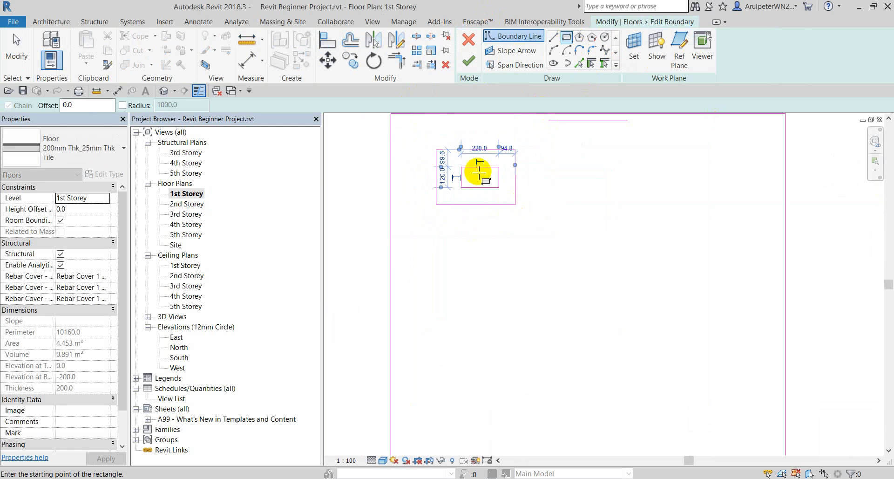
scroll(475, 170, down, 3)
click(610, 40)
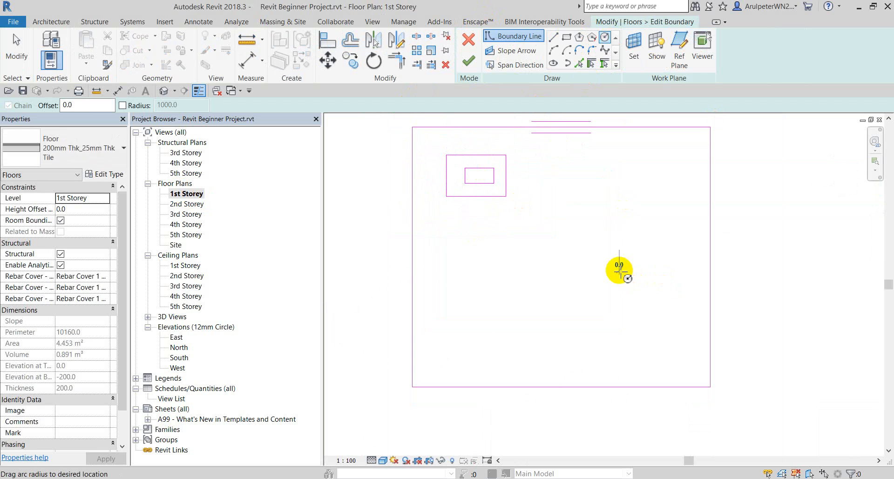
click(619, 271)
click(654, 303)
click(467, 60)
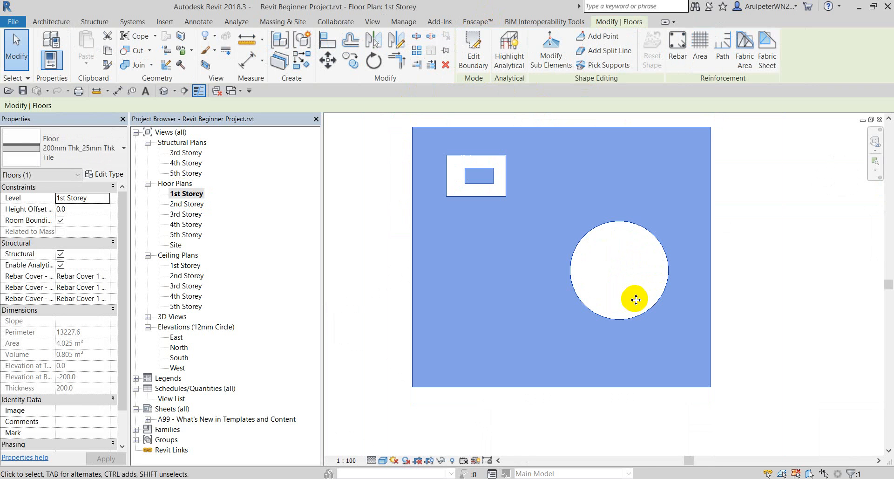
Inspect the tile floor in 3D, now 4.025 m² and 0.805 m³, and select it.
click(164, 92)
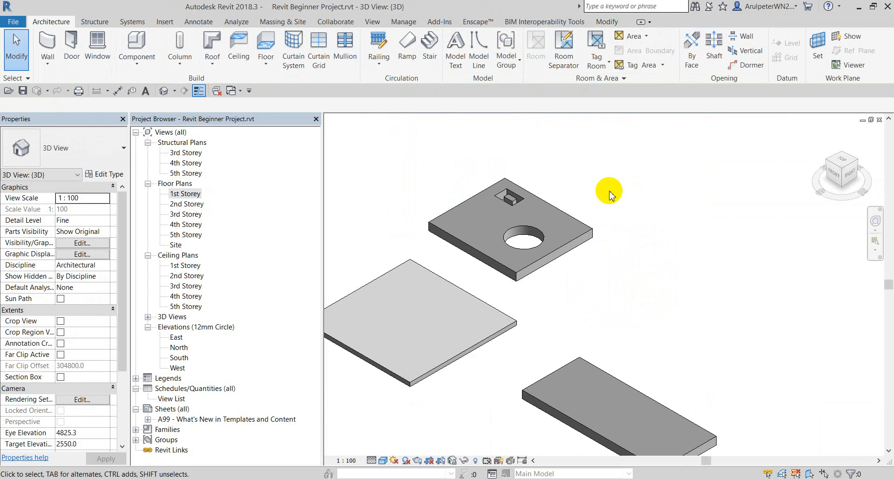
scroll(530, 214, up, 3)
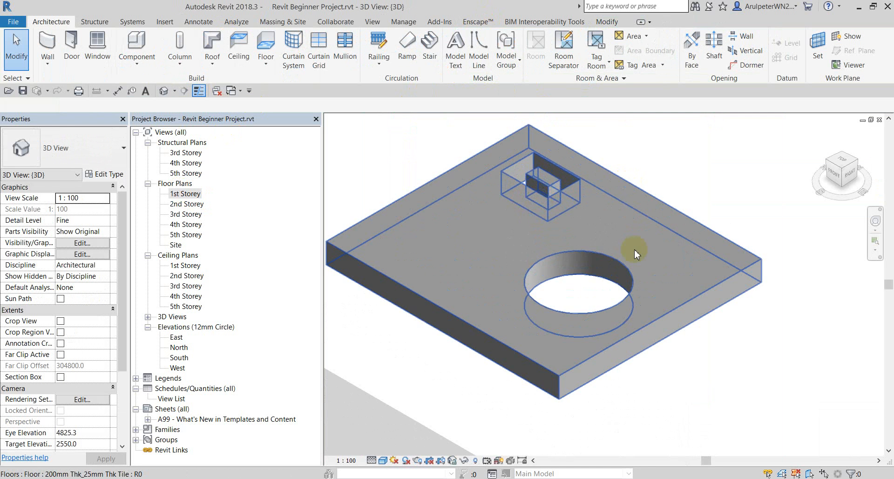
click(680, 214)
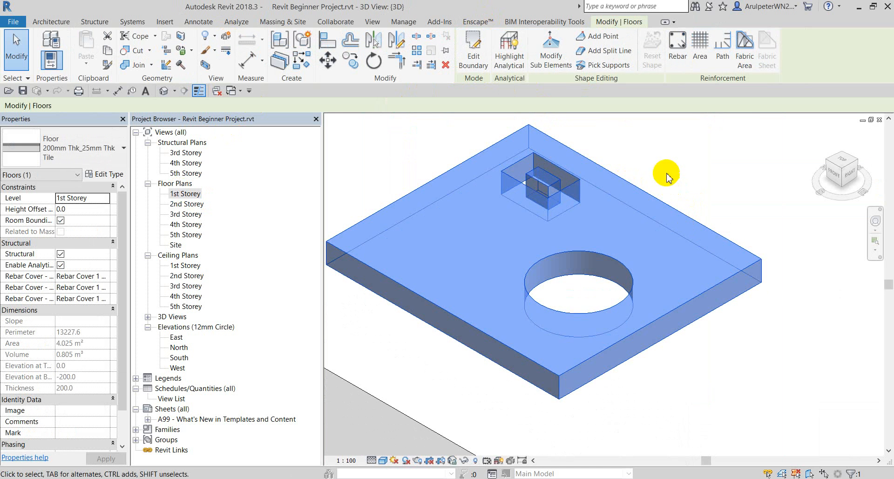
scroll(496, 156, up, 3)
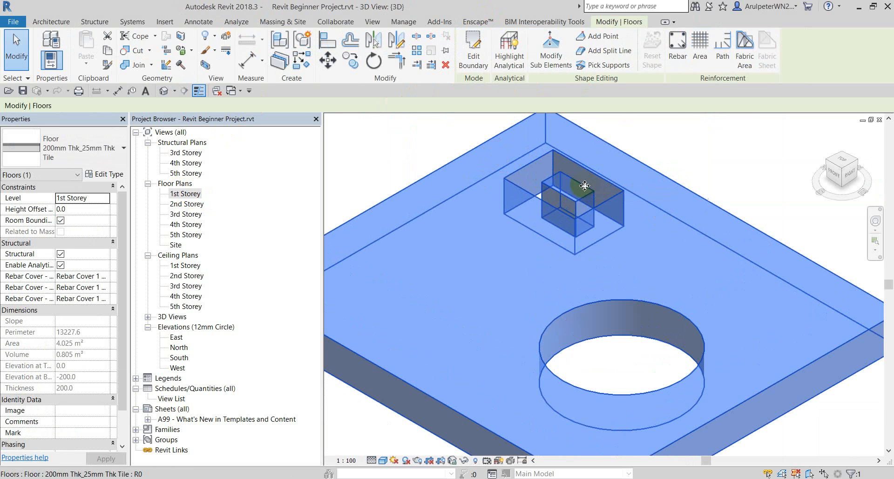
scroll(585, 185, down, 3)
scroll(610, 186, down, 2)
click(694, 187)
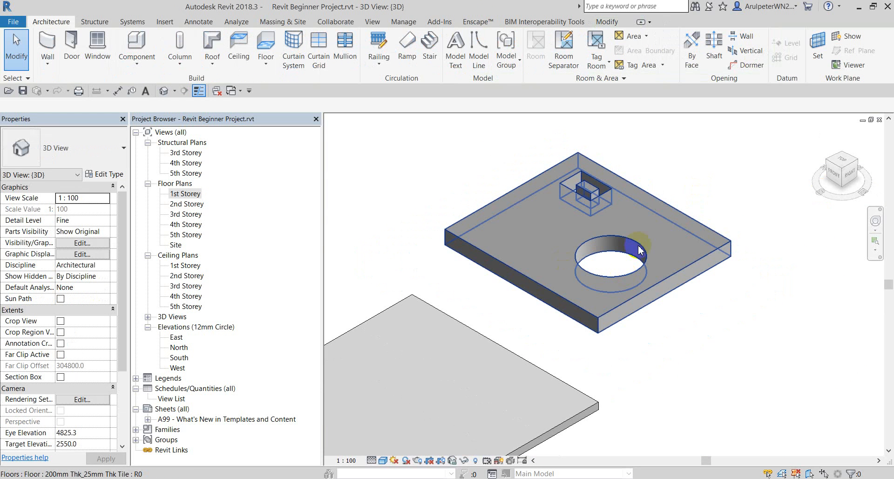
click(666, 173)
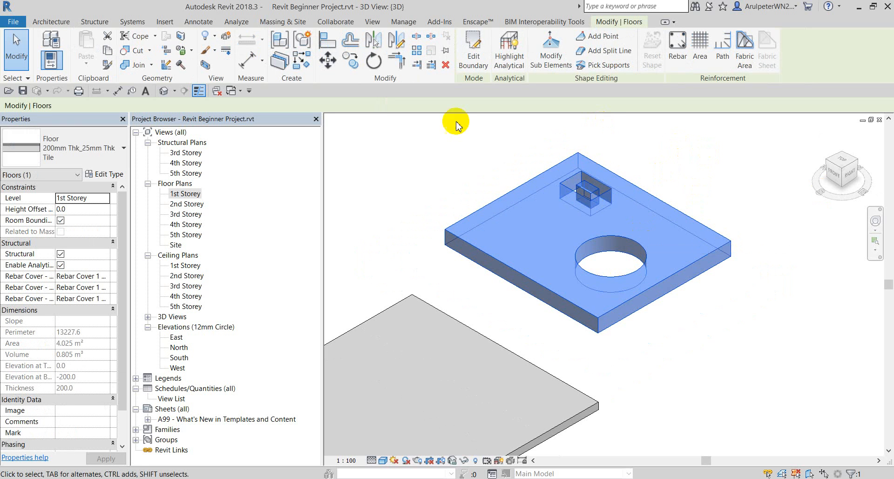
Delete the circle and rectangle opening sketch lines from the tile floor's boundary.
double_click(185, 194)
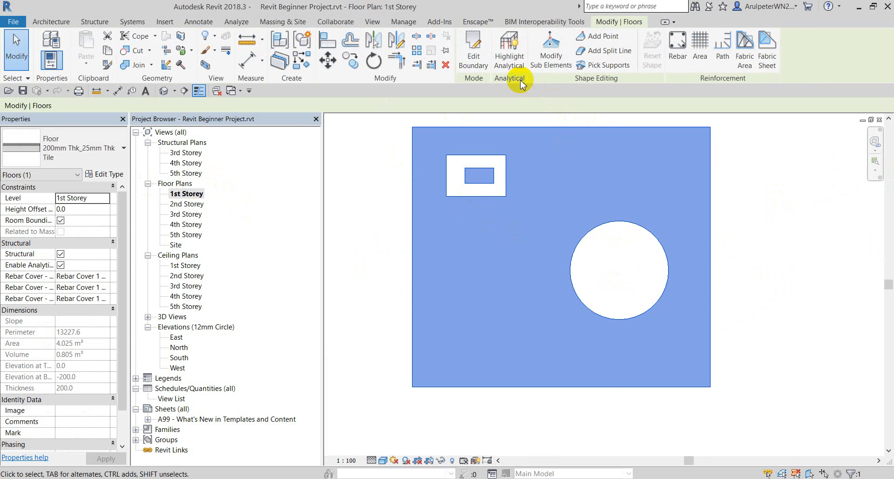
click(473, 47)
mouse_move(425, 139)
mouse_down()
mouse_move(720, 333)
mouse_move(683, 351)
mouse_up()
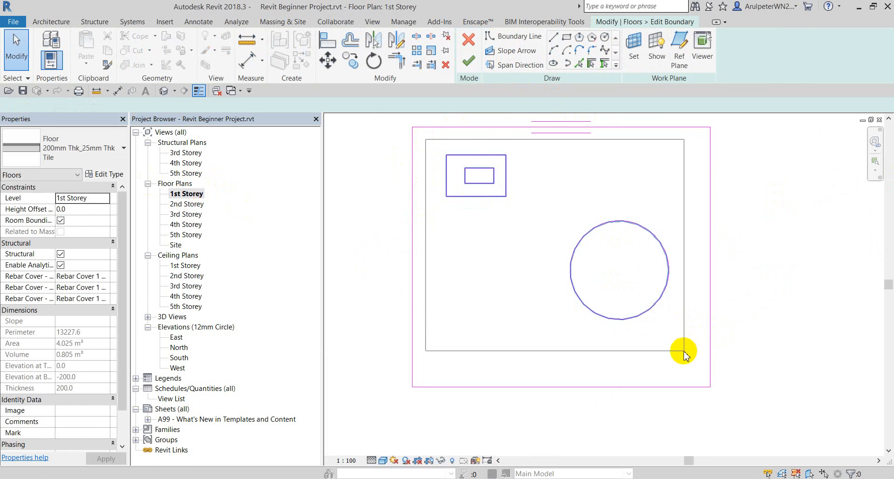
key(Delete)
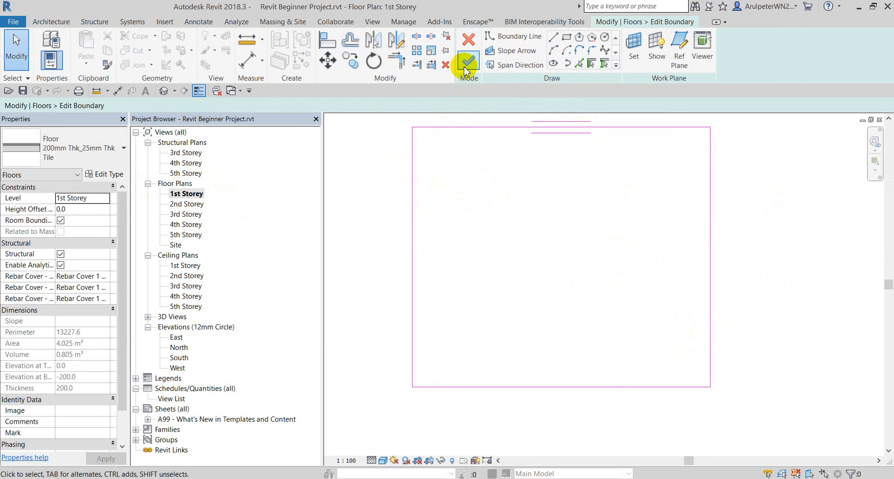
click(467, 63)
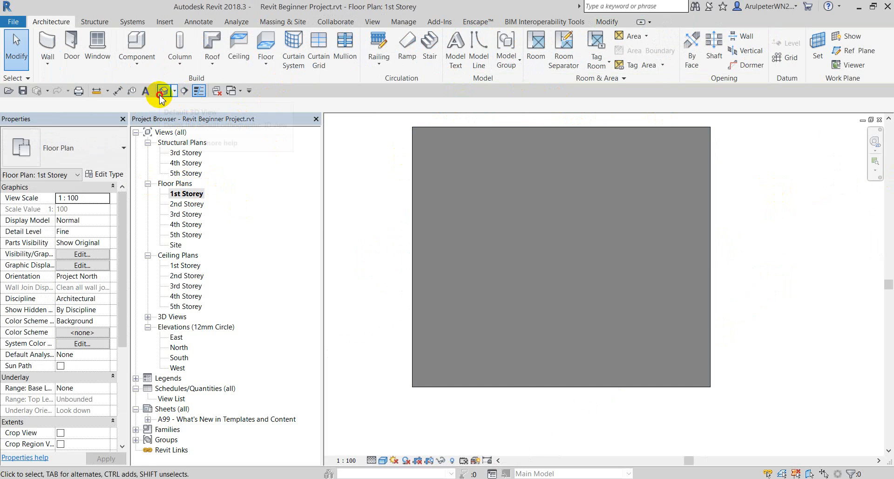
Check the solid floor in the 3D view and bring up the Notepad task list.
click(161, 92)
scroll(626, 186, down, 5)
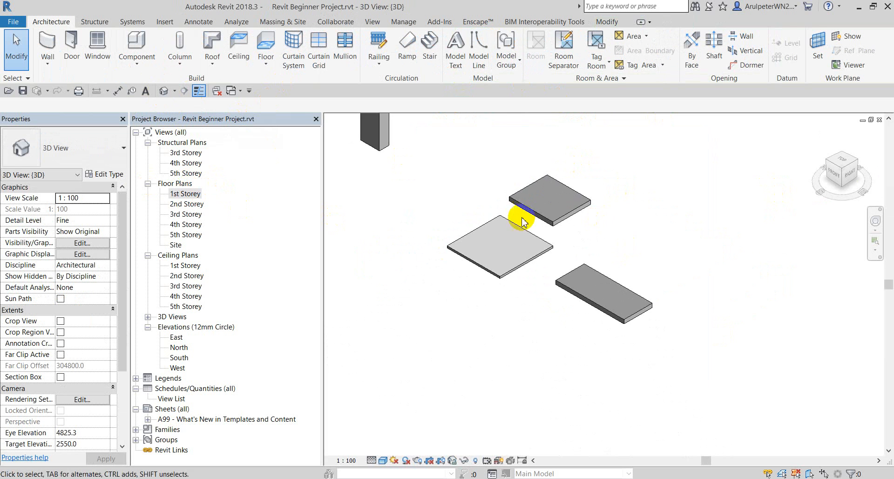
scroll(523, 221, up, 2)
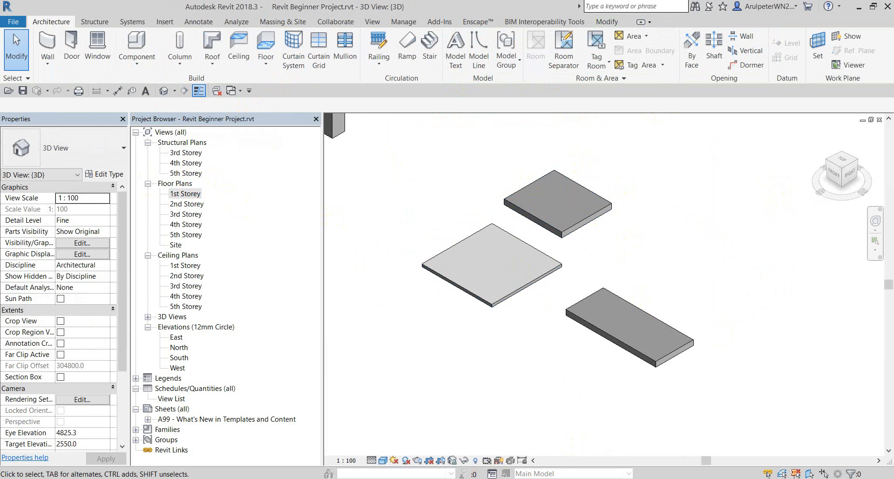
click(518, 478)
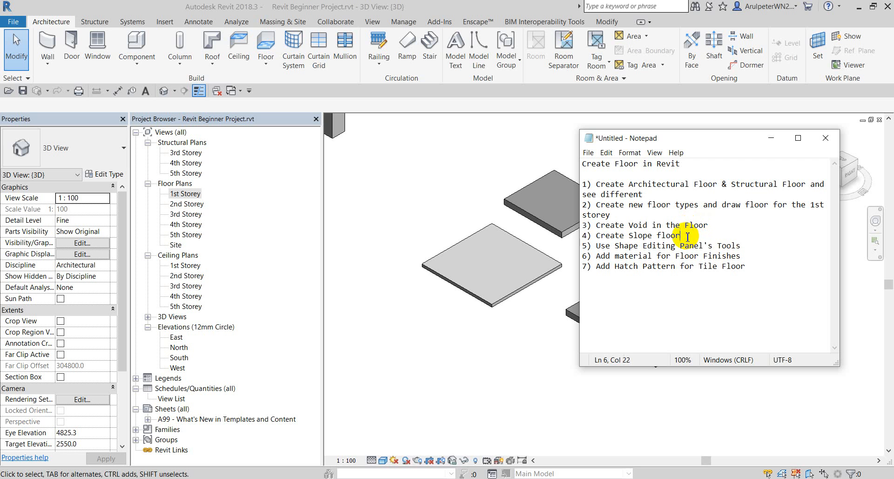
Mark the void and slope floor tasks in Notepad and minimise it.
drag(688, 237, 584, 227)
click(621, 244)
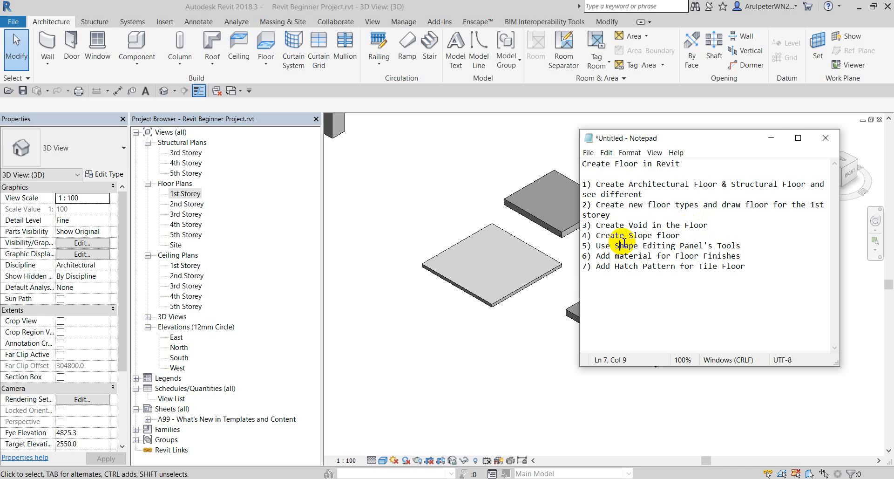
click(773, 139)
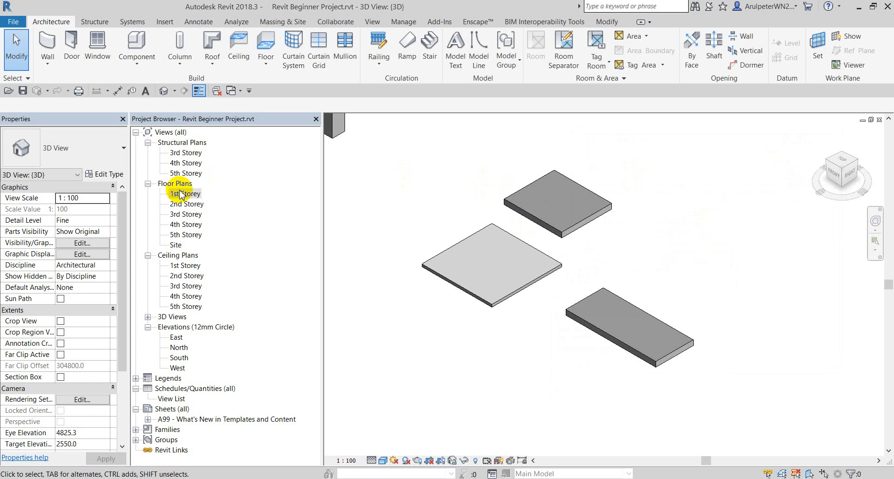
On the 1st Storey plan, open the small top tile floor's boundary for editing.
double_click(186, 193)
click(517, 216)
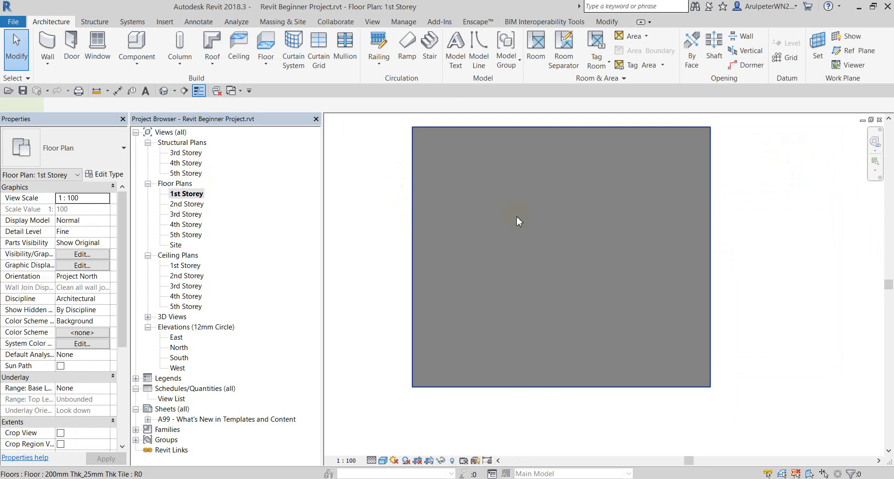
scroll(592, 230, down, 4)
click(679, 224)
scroll(679, 224, up, 2)
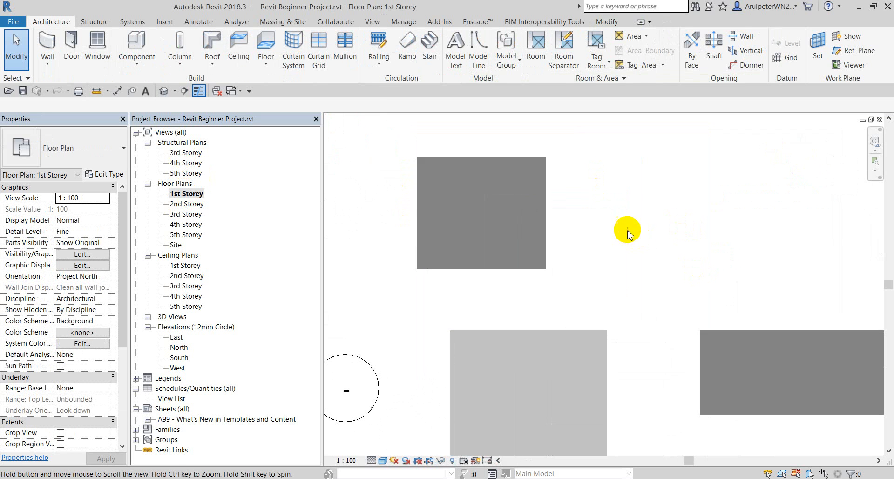
click(505, 161)
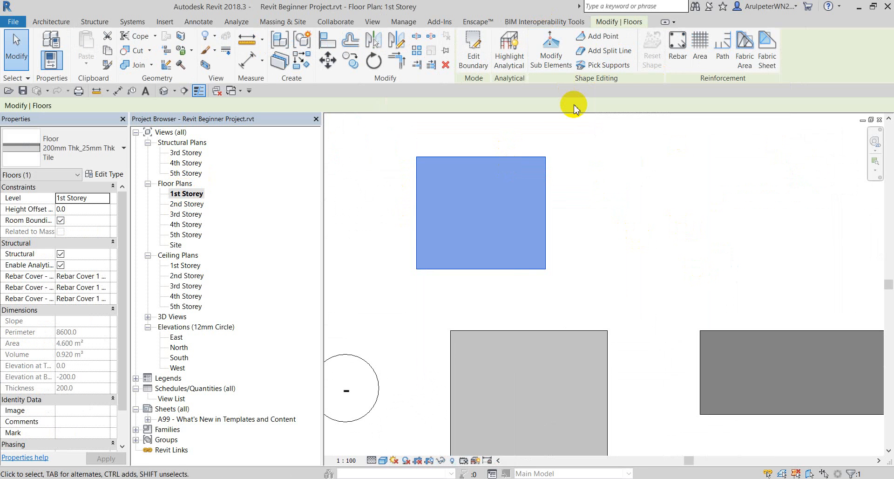
click(470, 41)
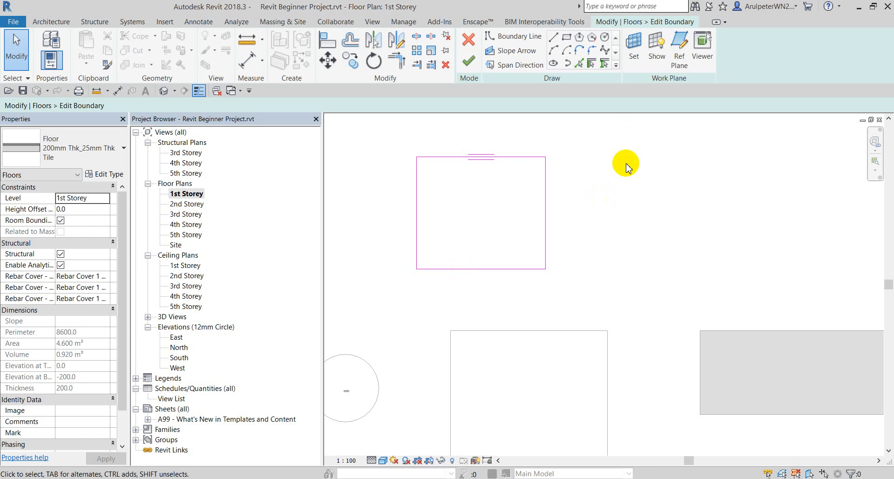
Add a top-to-bottom slope arrow with tail offset 0 and head offset 500, then finish the sketch.
click(511, 51)
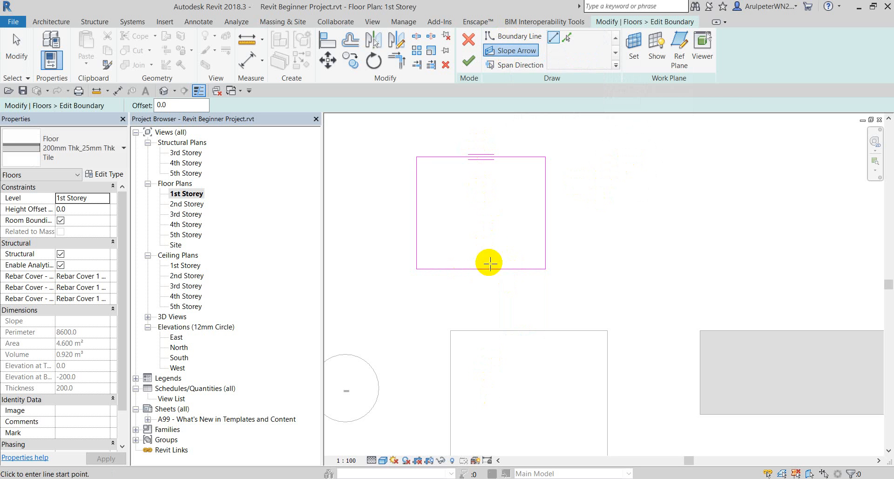
click(481, 157)
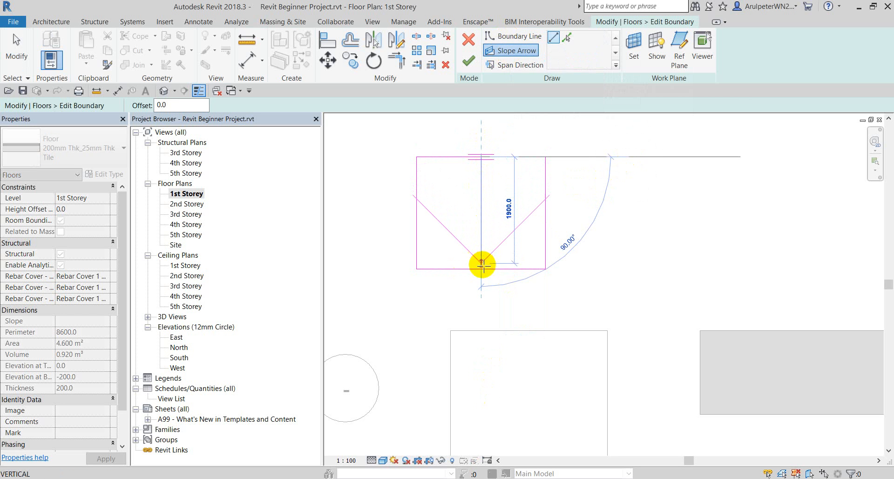
click(484, 272)
key(Escape)
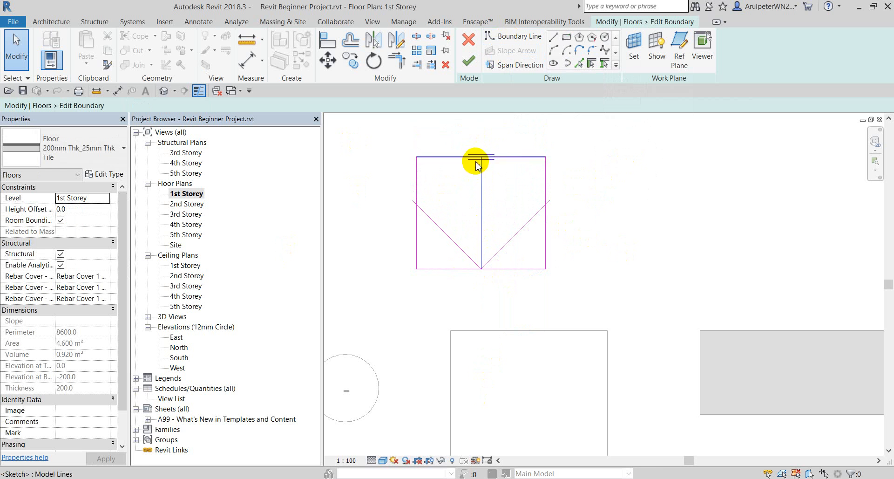
click(481, 179)
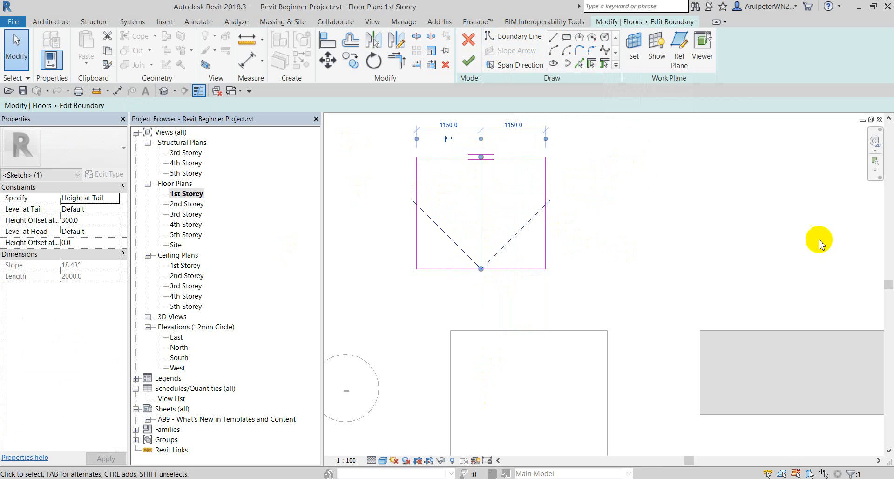
scroll(645, 192, down, 1)
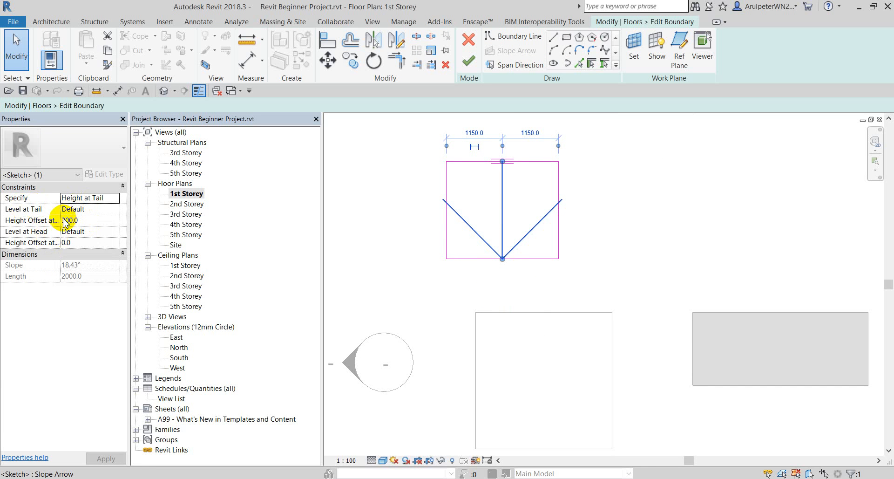
drag(62, 194, 89, 196)
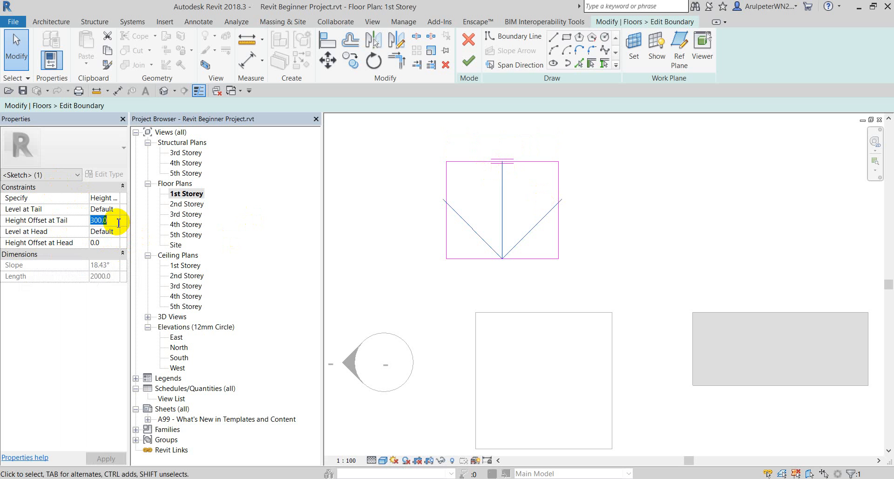
click(108, 244)
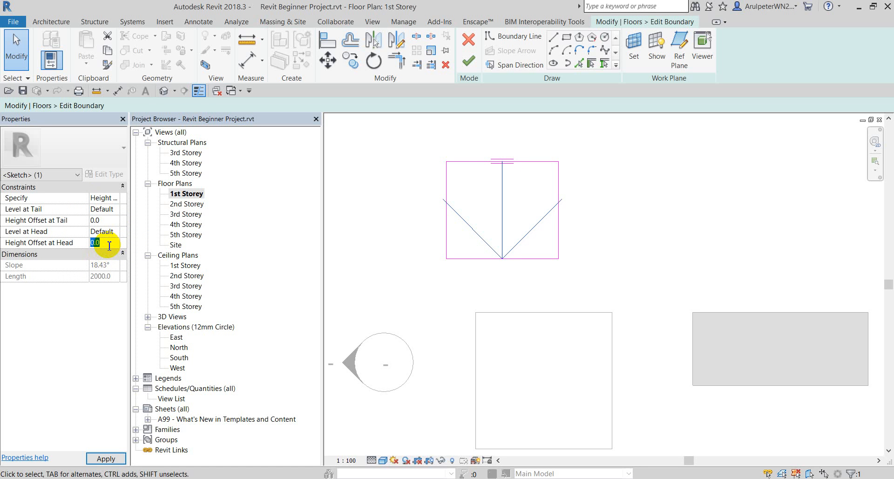
text(500)
click(359, 204)
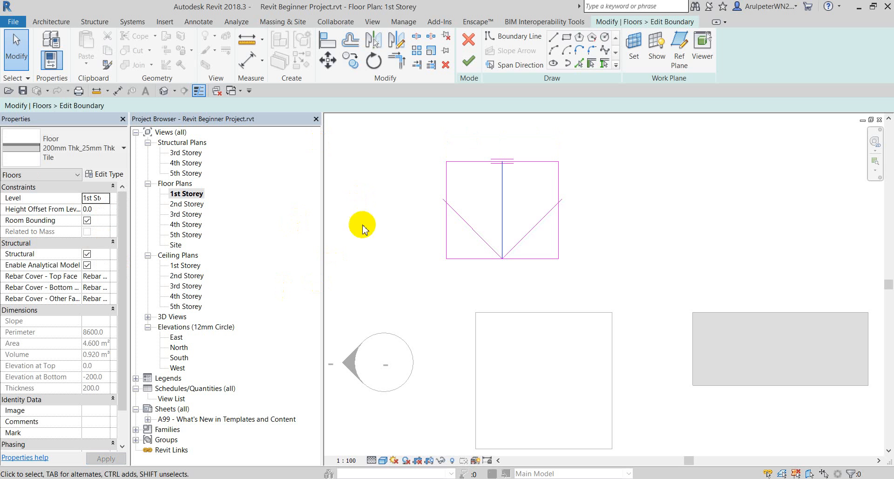
click(471, 61)
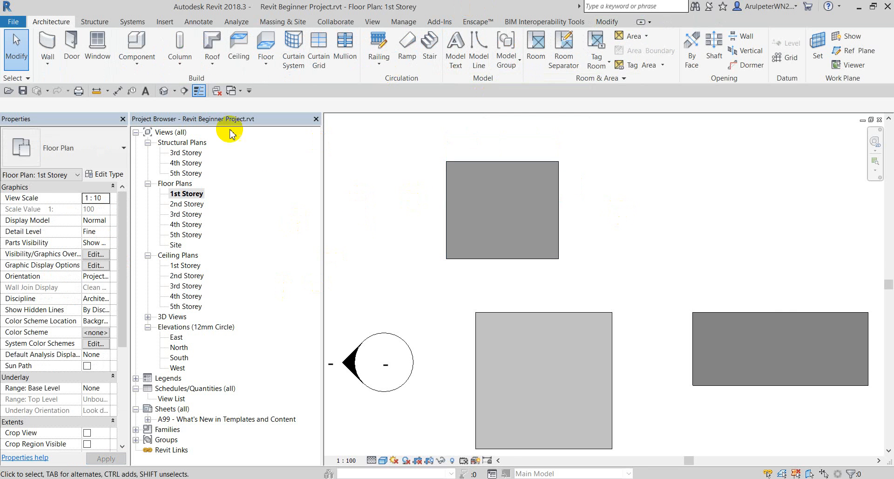
Check the tile floor's slope from the right side in 3D, then return to the 1st Storey plan.
click(163, 91)
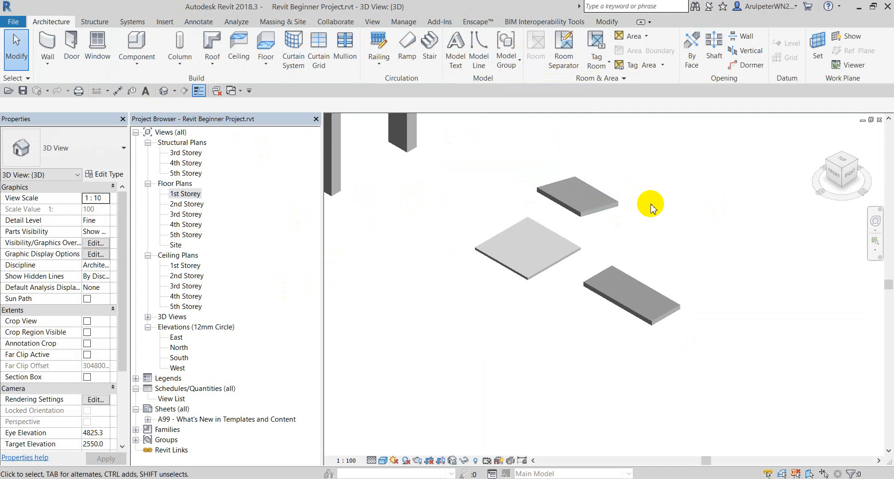
click(850, 182)
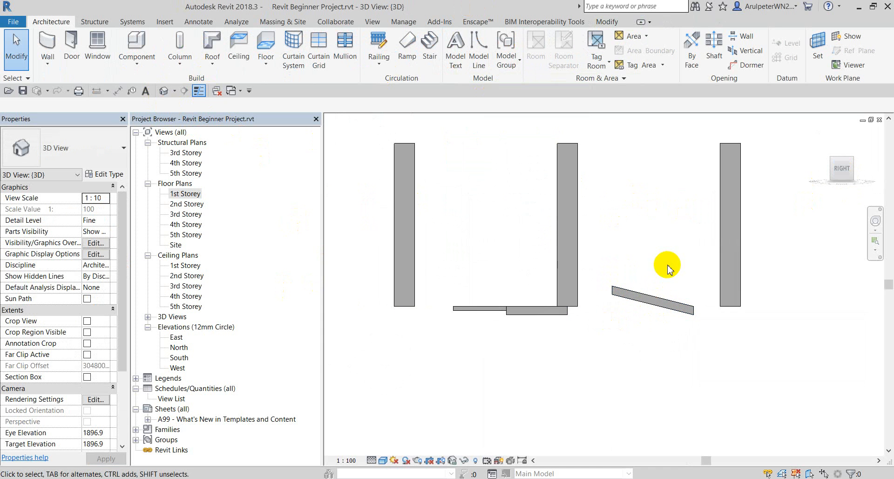
scroll(689, 339, up, 2)
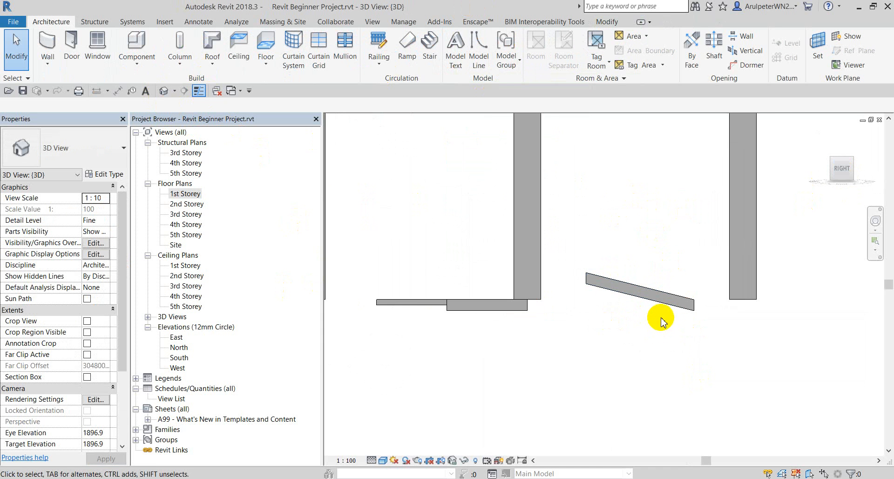
scroll(661, 321, up, 1)
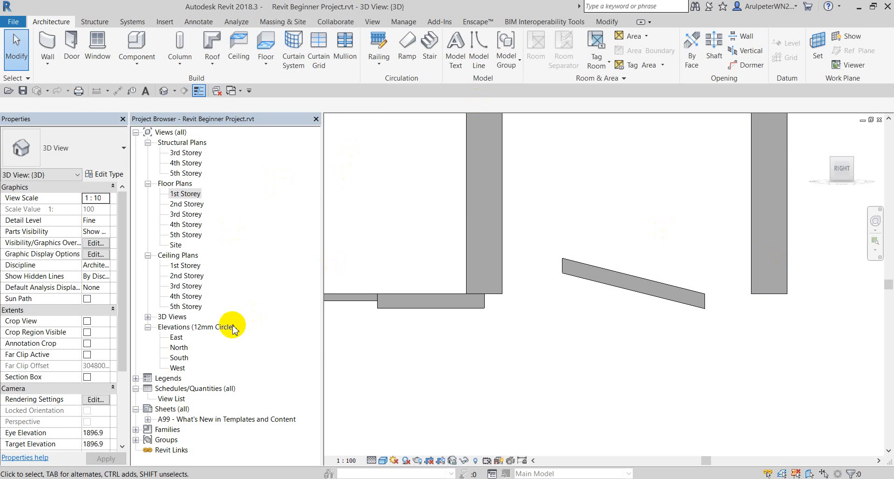
double_click(181, 195)
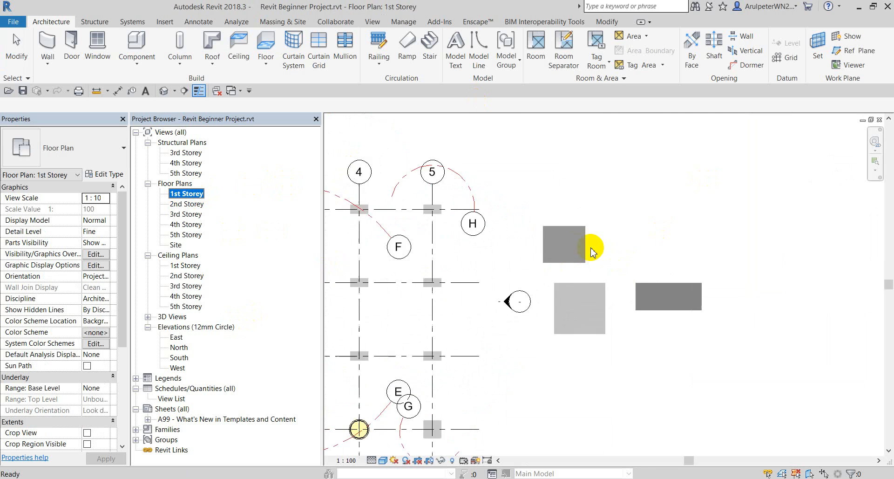
Open the East elevation from the marker beside the small tile floor.
scroll(594, 247, down, 2)
click(566, 242)
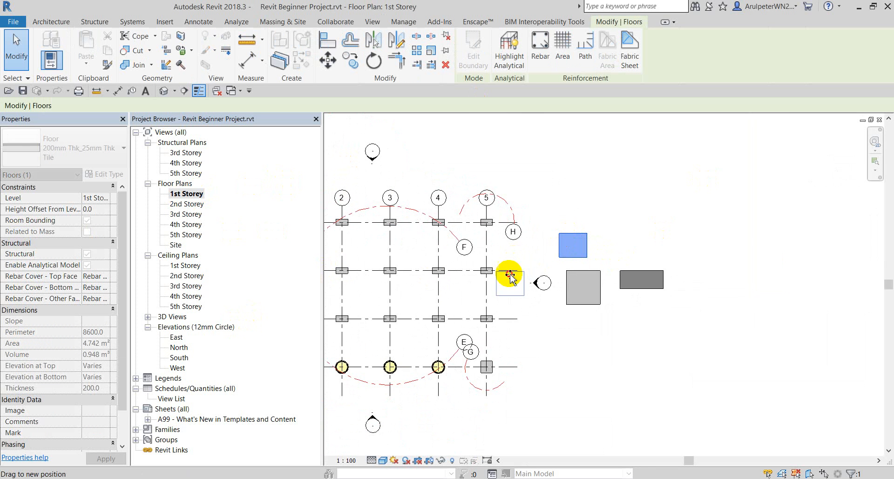
scroll(510, 276, up, 3)
click(568, 302)
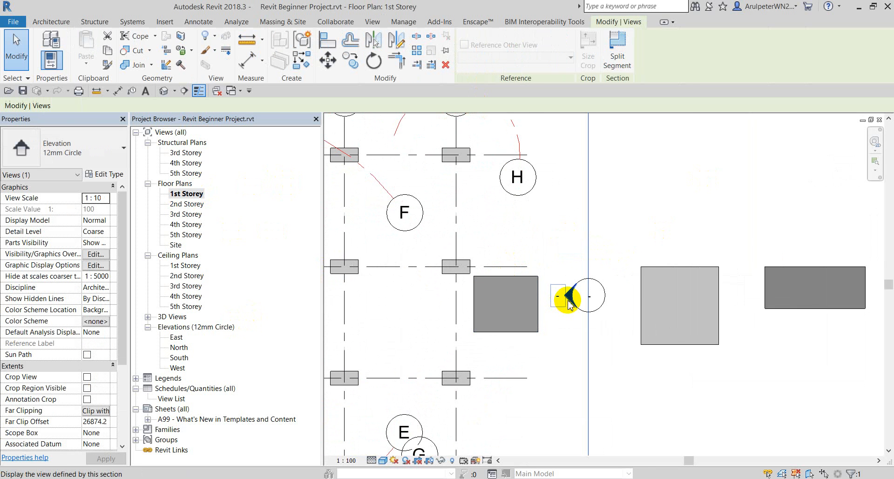
right_click(568, 301)
click(637, 120)
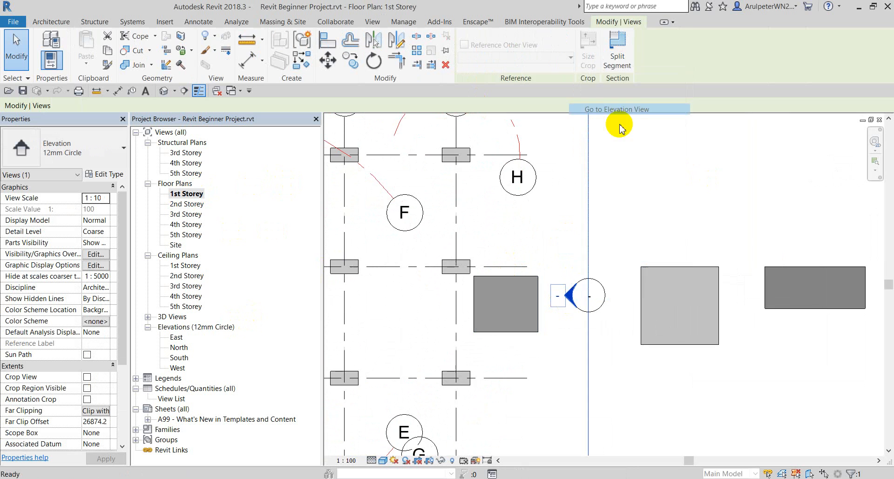
scroll(572, 176, up, 5)
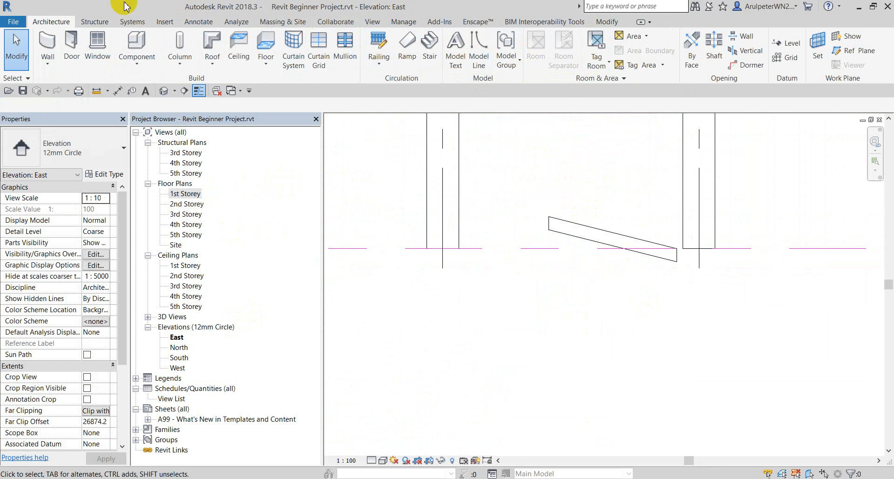
Add a 500 aligned dimension from the level to the floor's raised end.
click(205, 26)
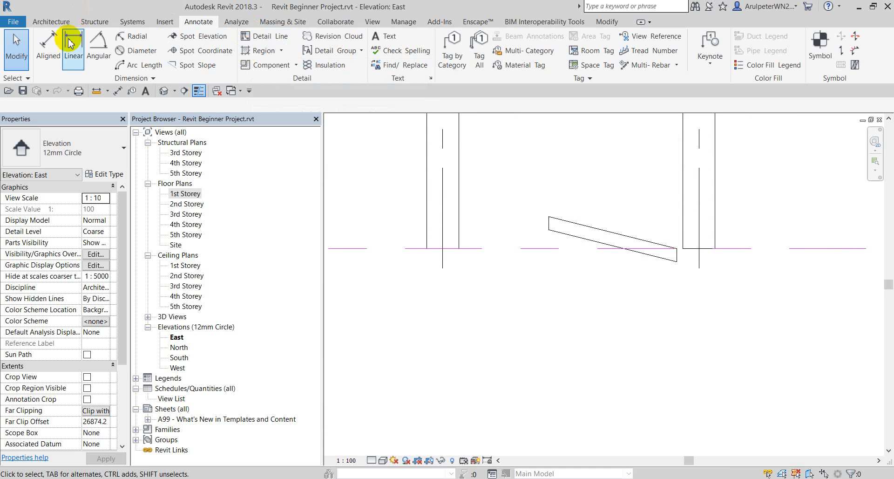
click(48, 43)
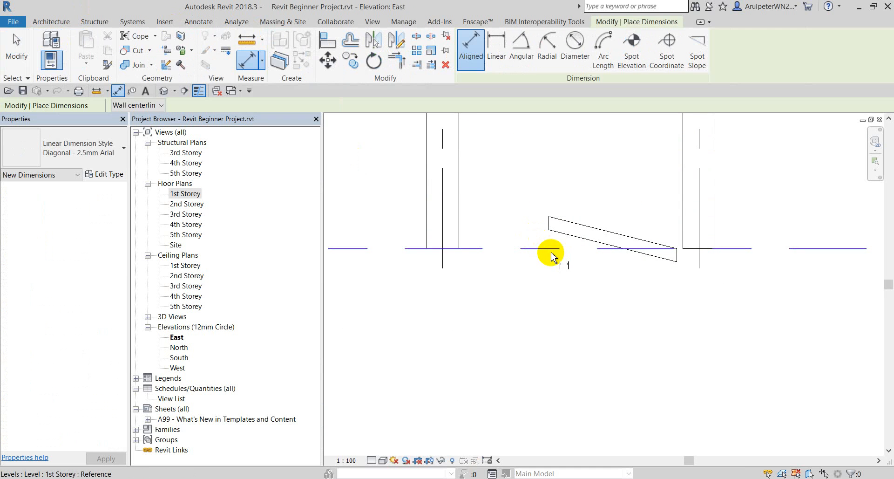
scroll(548, 230, up, 5)
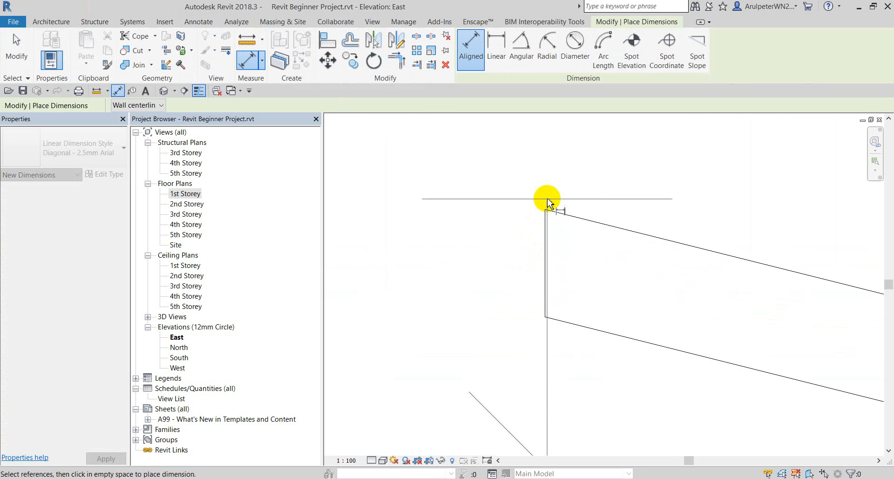
scroll(521, 192, up, 2)
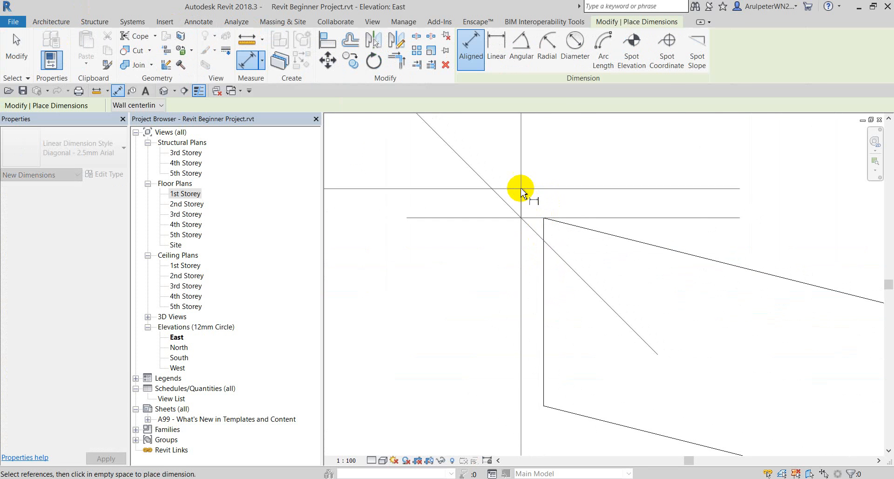
scroll(519, 192, down, 4)
click(472, 176)
scroll(484, 175, down, 2)
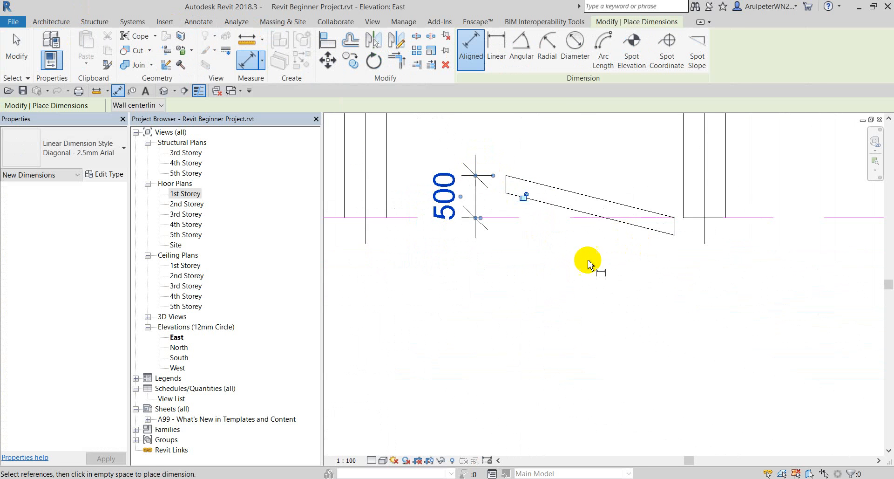
key(Escape)
key(Escape)
scroll(569, 266, down, 1)
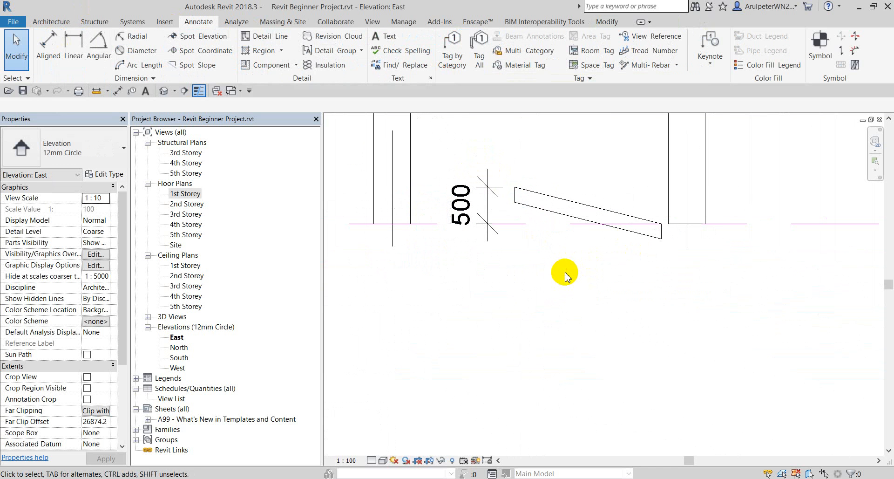
click(564, 205)
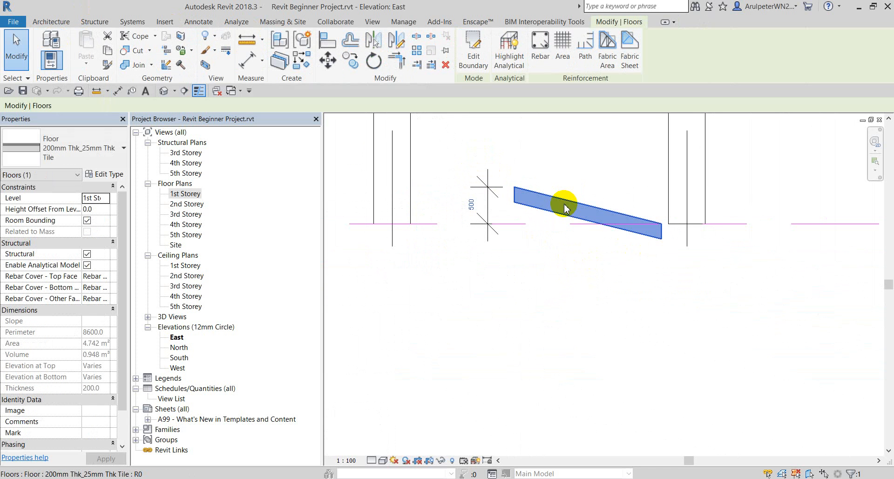
Open the 1st Storey floor plan and bring the floors into view.
click(575, 150)
double_click(185, 194)
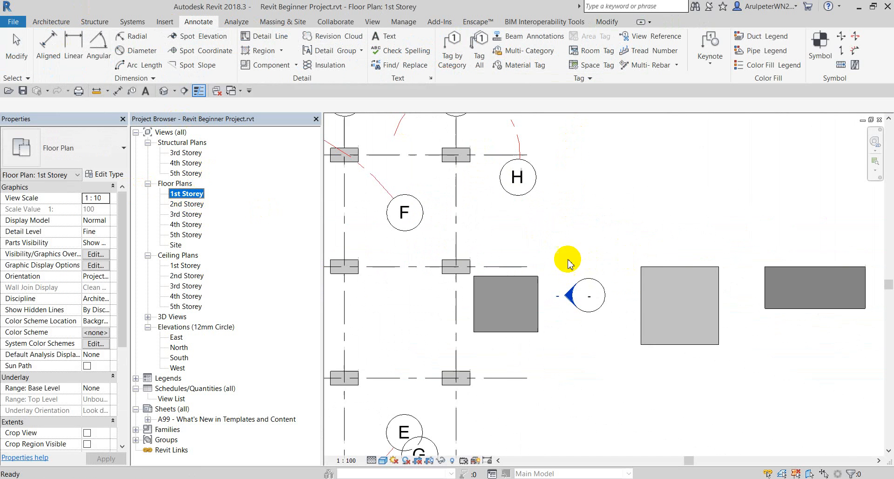
middle_drag(642, 196, 597, 192)
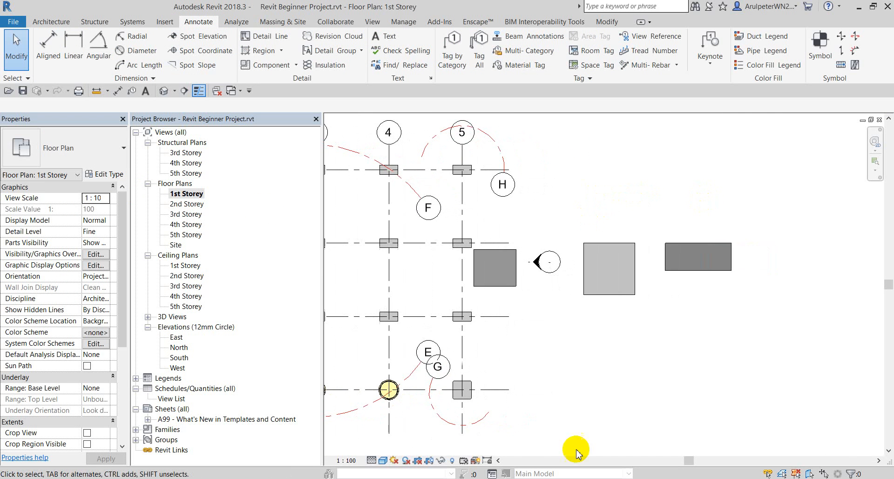
Check step 5, Use Shape Editing Panel's Tools, in the Notepad task list, then return to Revit.
key(alt+Tab)
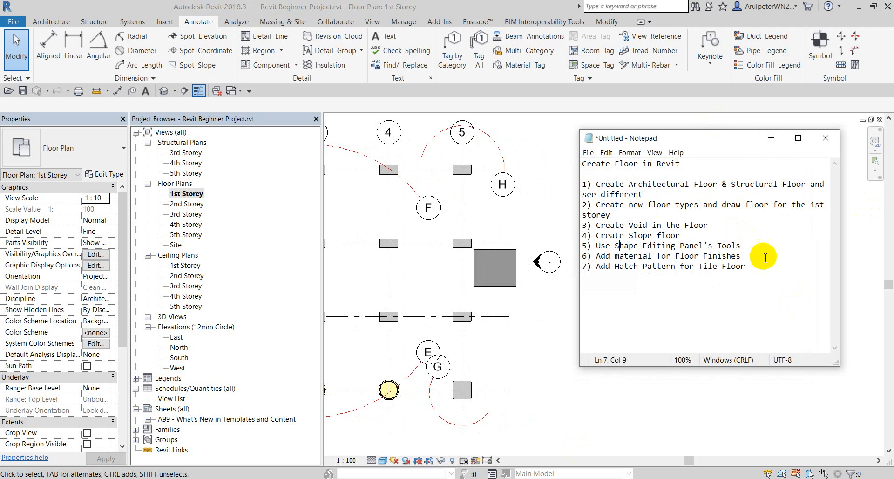
drag(736, 246, 595, 246)
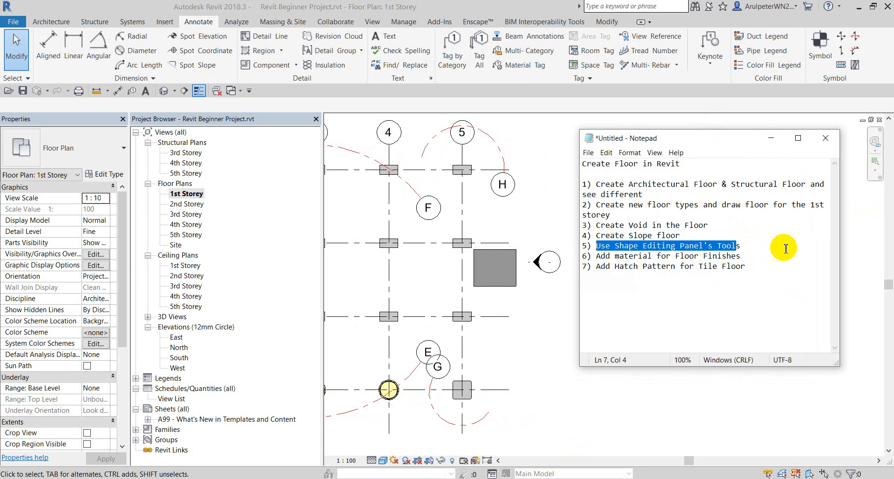
drag(764, 244, 680, 244)
click(542, 184)
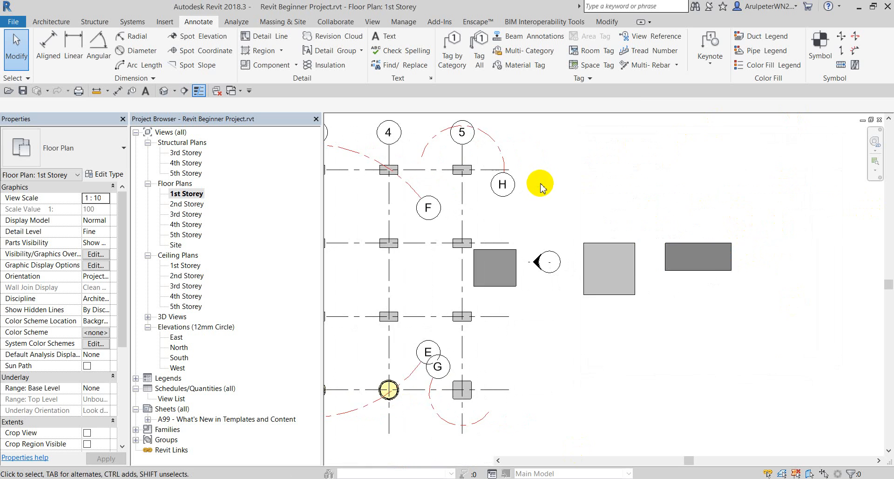
scroll(631, 142, down, 1)
scroll(560, 180, up, 2)
scroll(425, 204, down, 1)
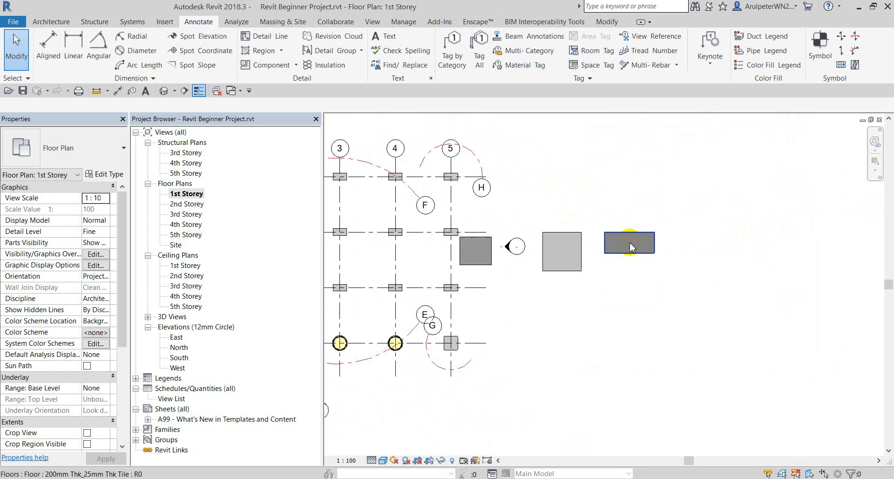
Select the 100mm Thk_Concrete floor and add a shape point at its centre.
scroll(535, 232, up, 1)
click(530, 231)
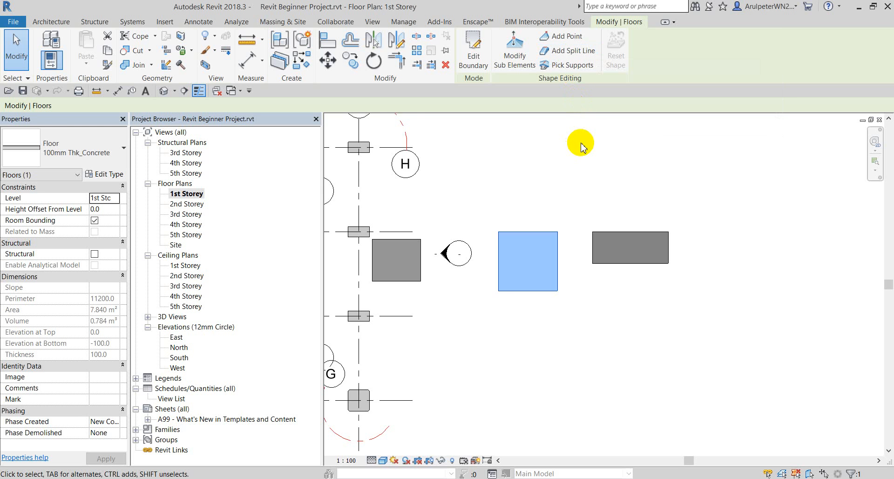
scroll(580, 152, down, 1)
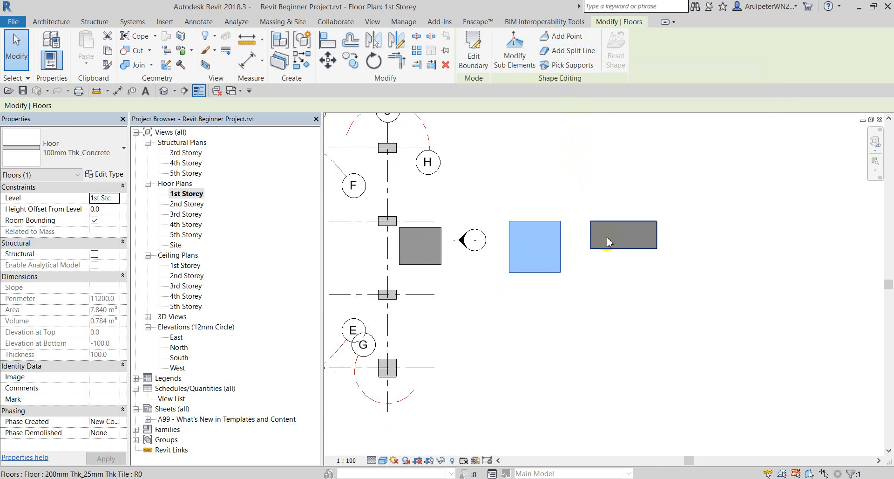
middle_drag(608, 242, 609, 205)
scroll(584, 176, up, 1)
middle_drag(579, 146, 579, 163)
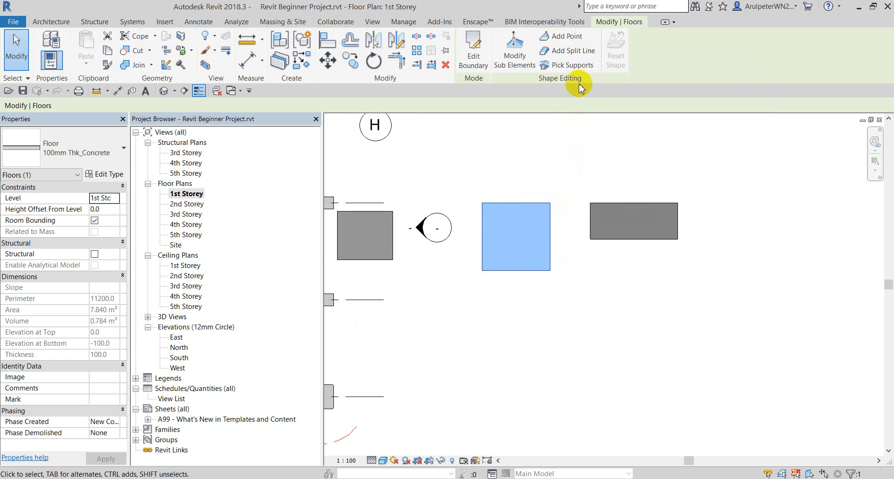
click(562, 37)
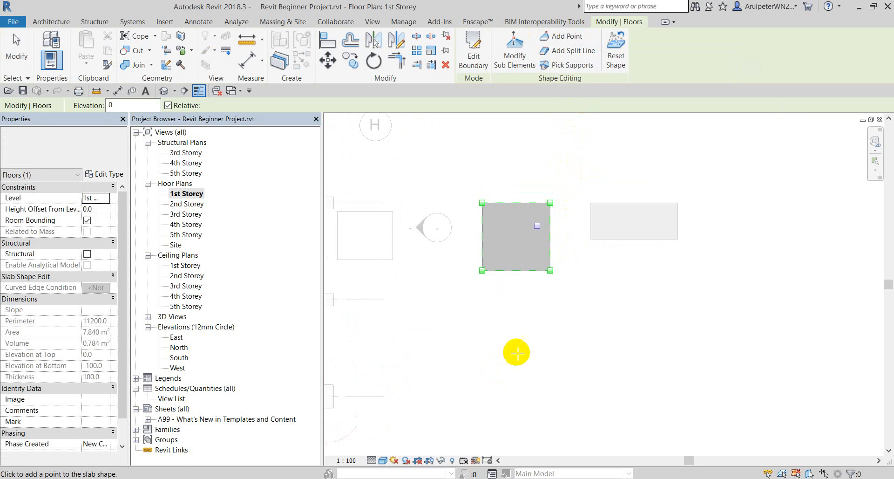
scroll(503, 251, up, 3)
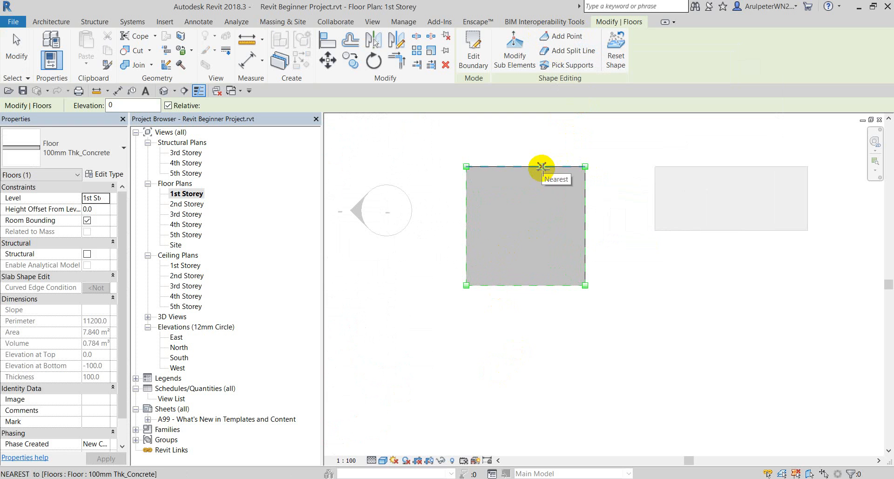
scroll(541, 194, up, 1)
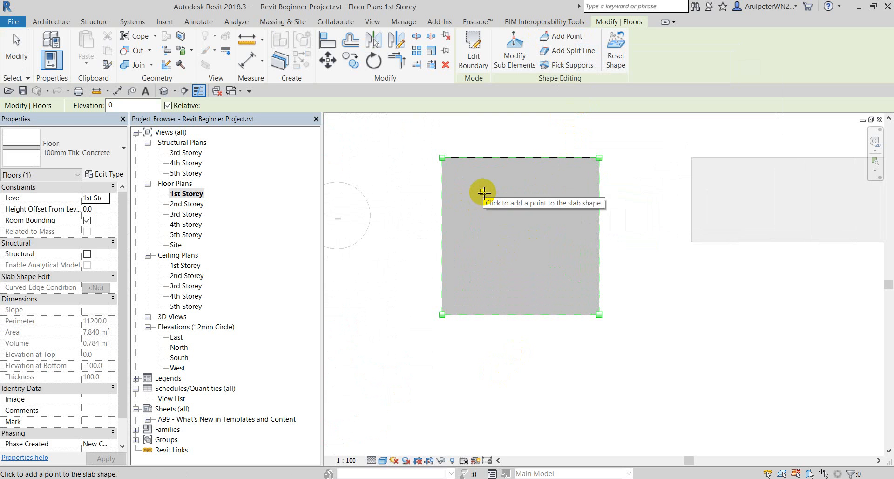
click(522, 234)
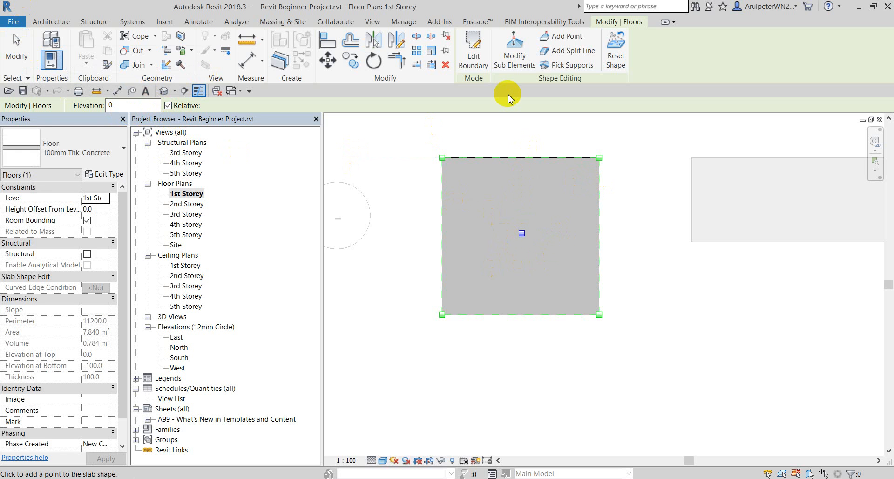
click(32, 46)
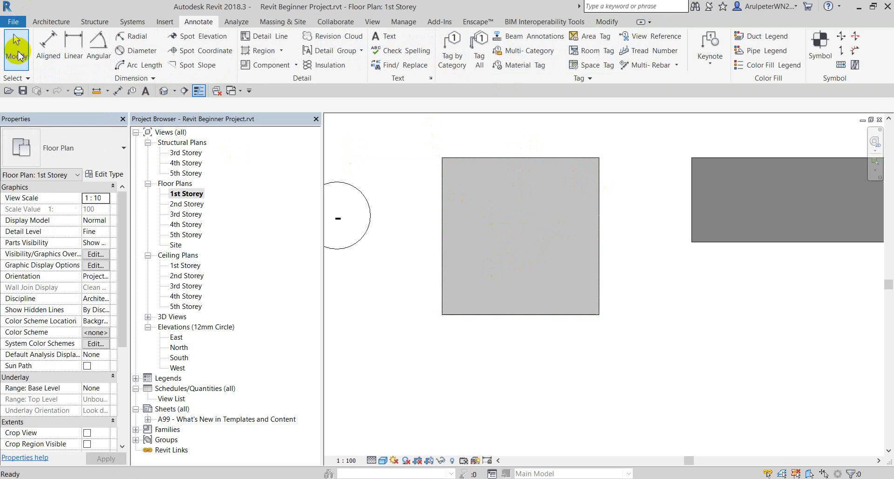
Raise the concrete floor's centre point to elevation 500, forming a four-sided peak.
click(522, 242)
click(389, 193)
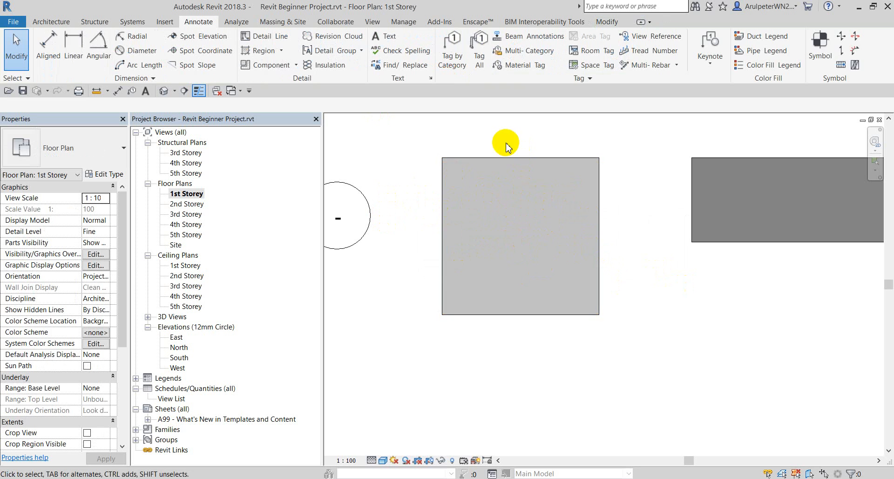
click(506, 171)
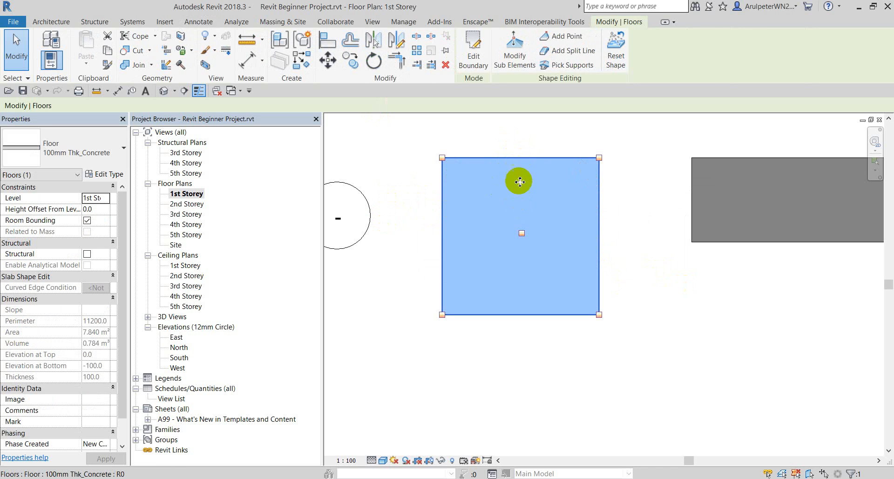
click(515, 46)
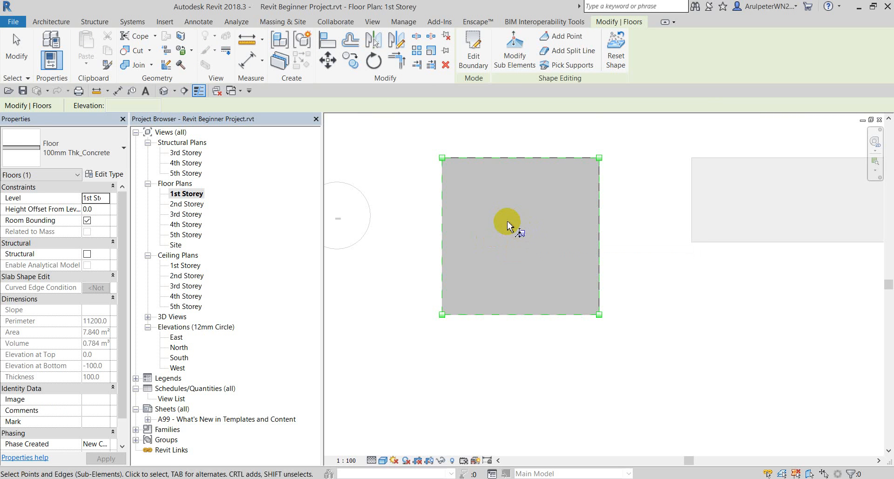
click(522, 234)
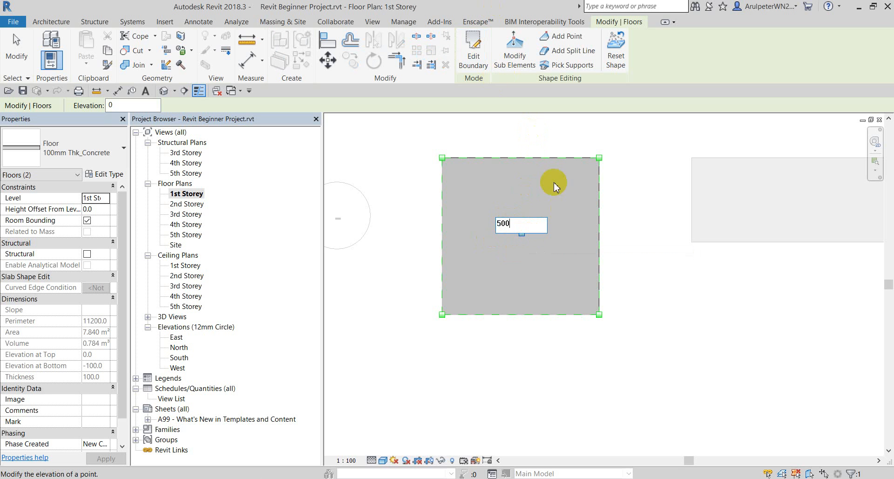
click(644, 214)
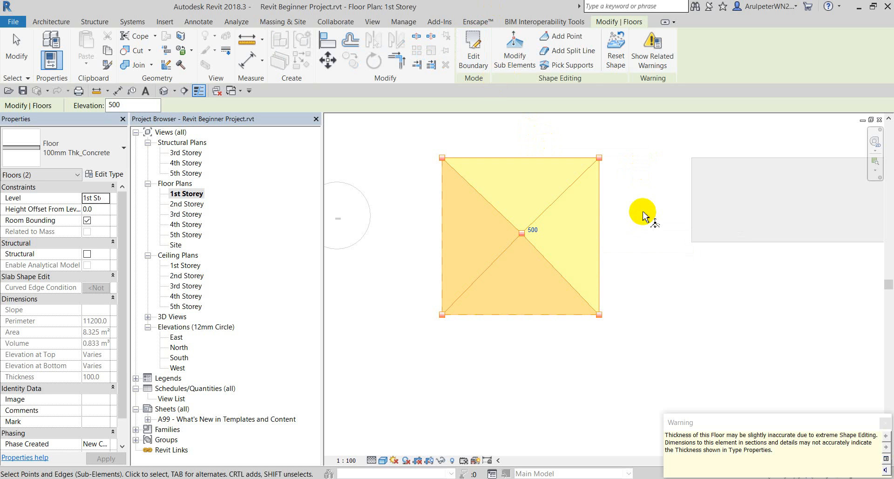
click(652, 237)
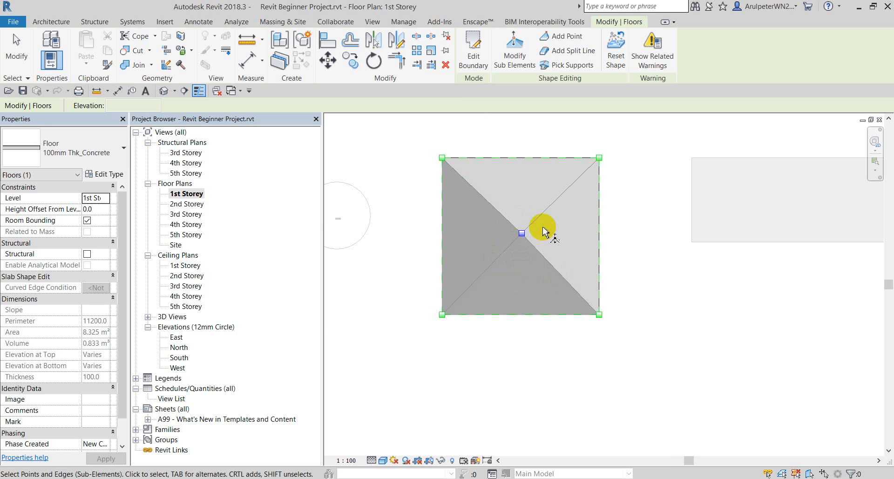
scroll(544, 232, down, 5)
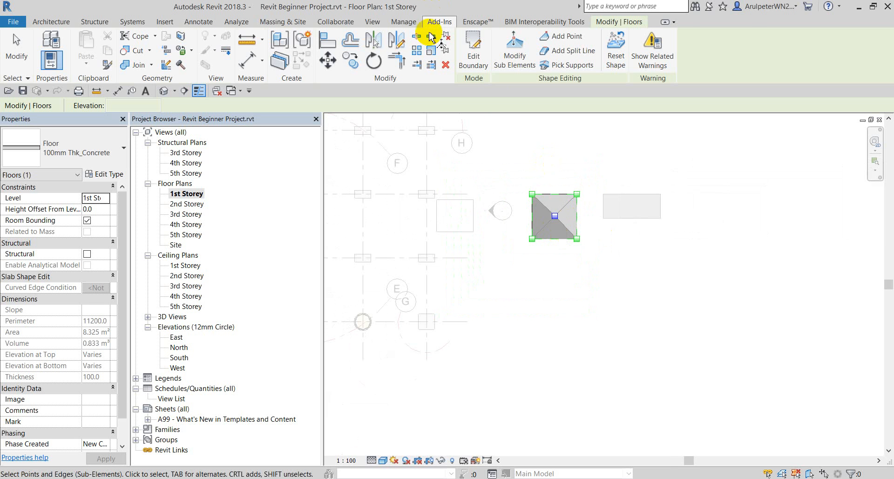
click(9, 44)
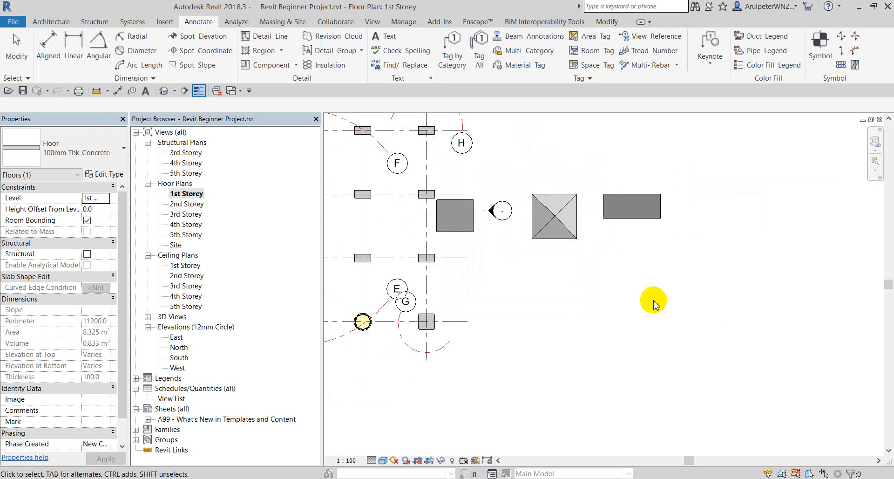
Delete and restore the small tile slab, then move it up near grid H.
click(565, 210)
click(468, 224)
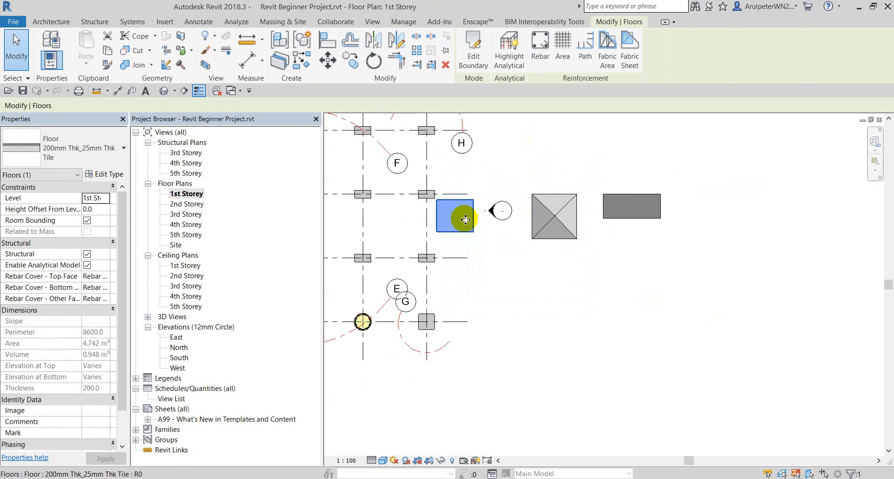
key(Delete)
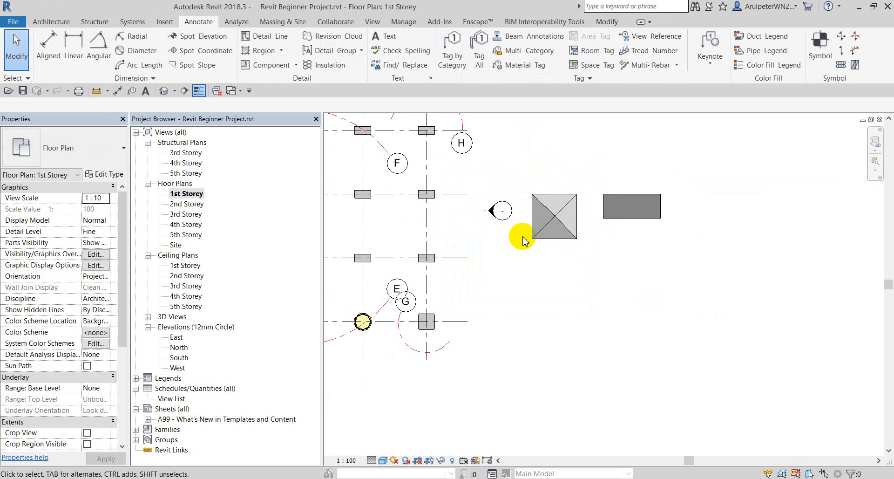
key(ctrl+z)
click(452, 227)
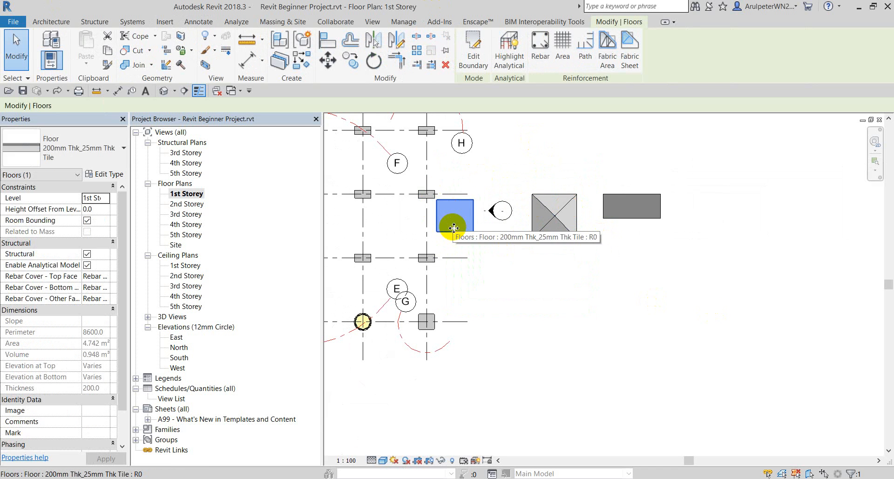
drag(453, 227, 453, 176)
Move the peaked concrete floor left into the tile slab's old spot beside the elevation marker.
click(569, 219)
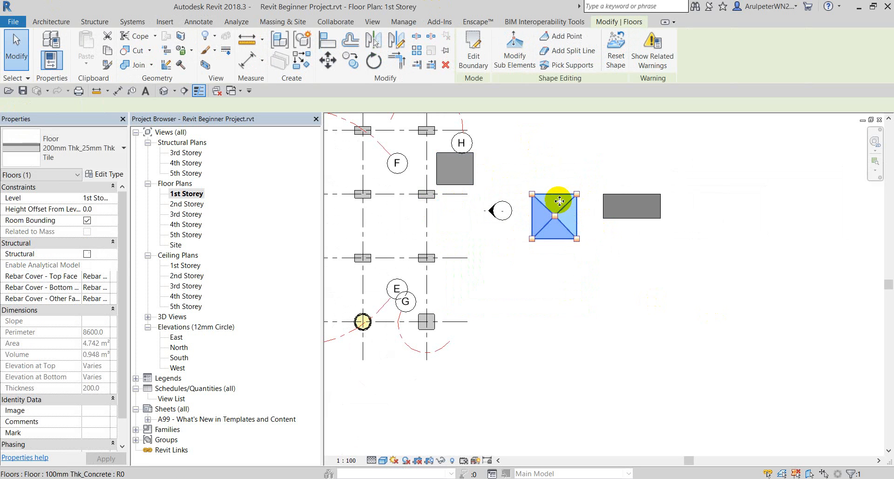
drag(565, 199, 466, 208)
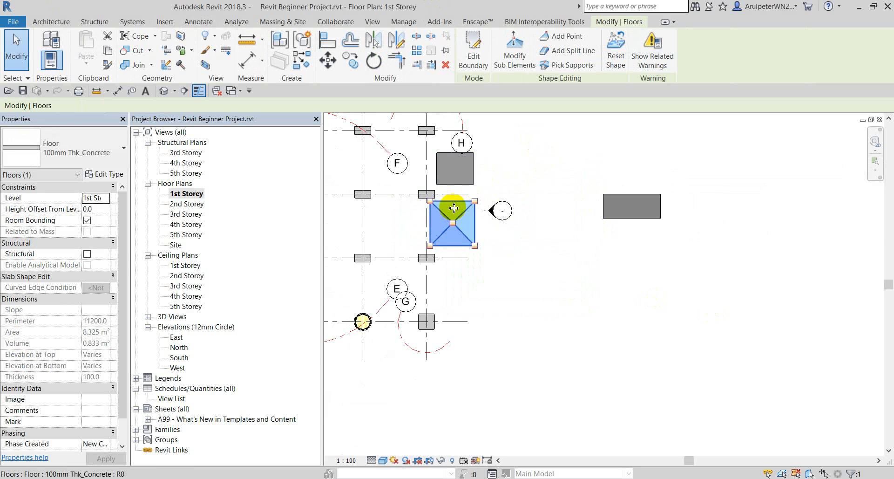
scroll(454, 208, up, 3)
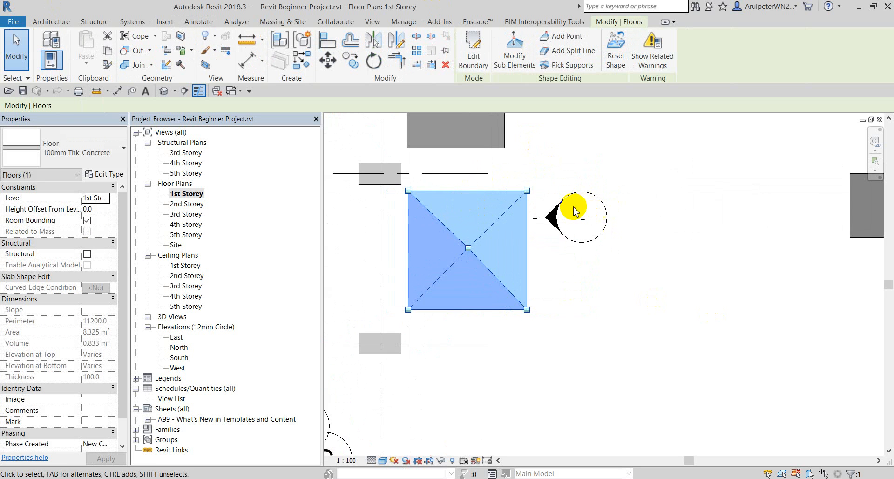
click(544, 209)
Open the East elevation from its marker, at Fine detail level with Shaded visual style.
right_click(546, 210)
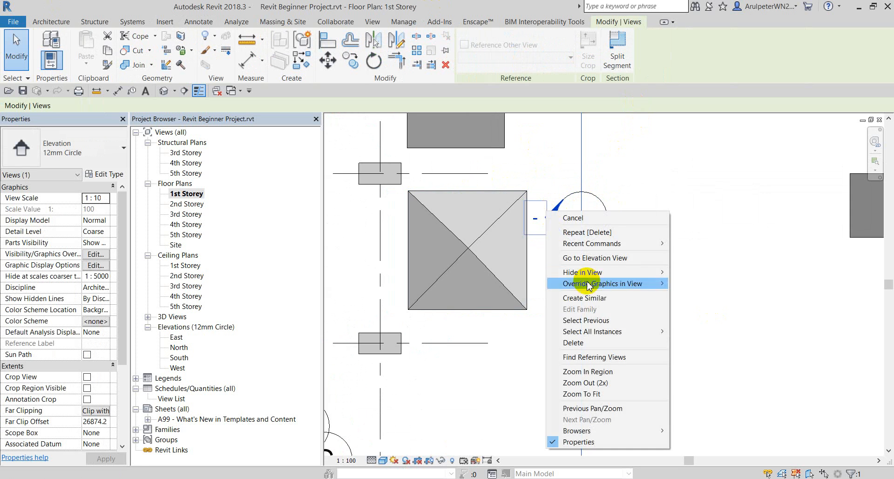
click(604, 258)
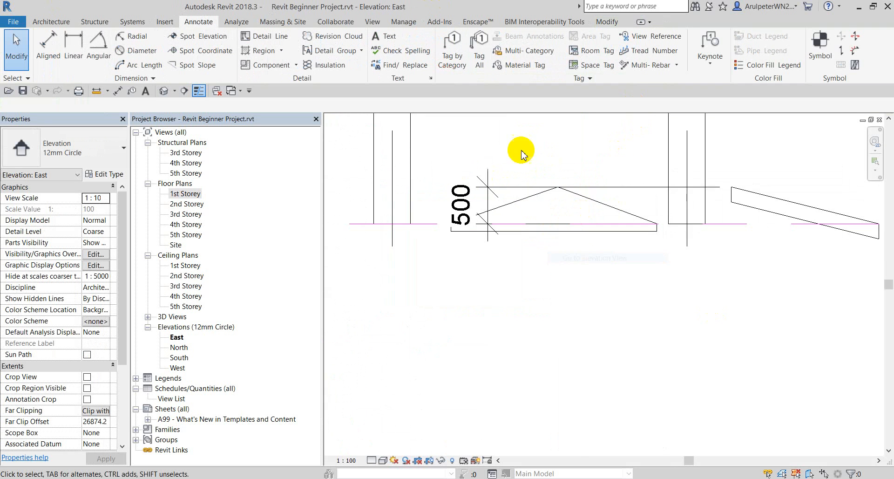
click(384, 460)
click(387, 448)
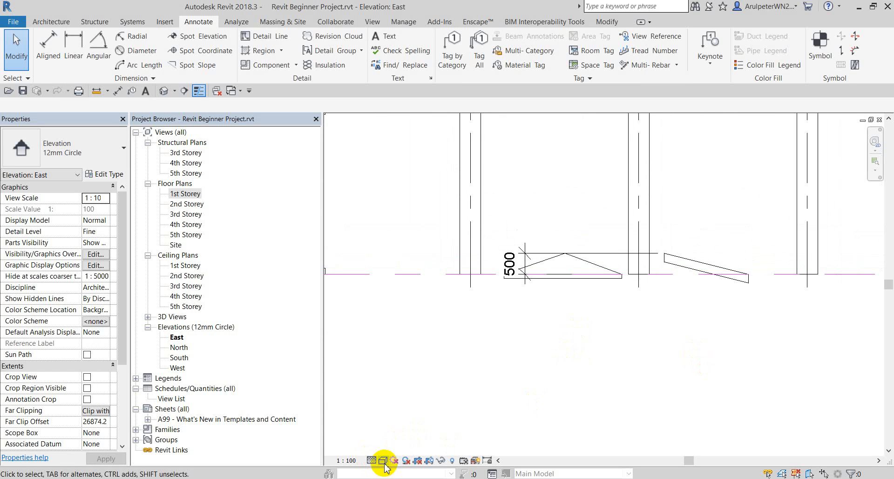
click(383, 461)
click(406, 409)
Move the 500 dimension text to the left of its dimension line.
scroll(525, 259, up, 1)
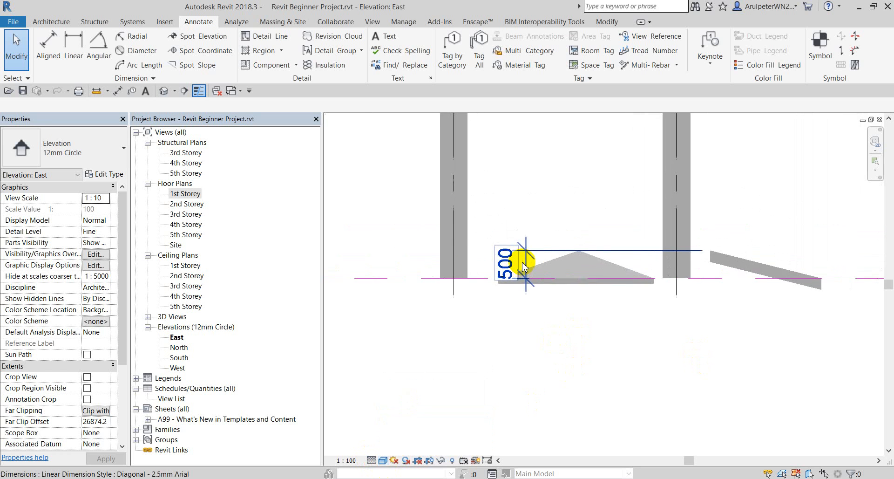
click(525, 259)
scroll(501, 252, up, 1)
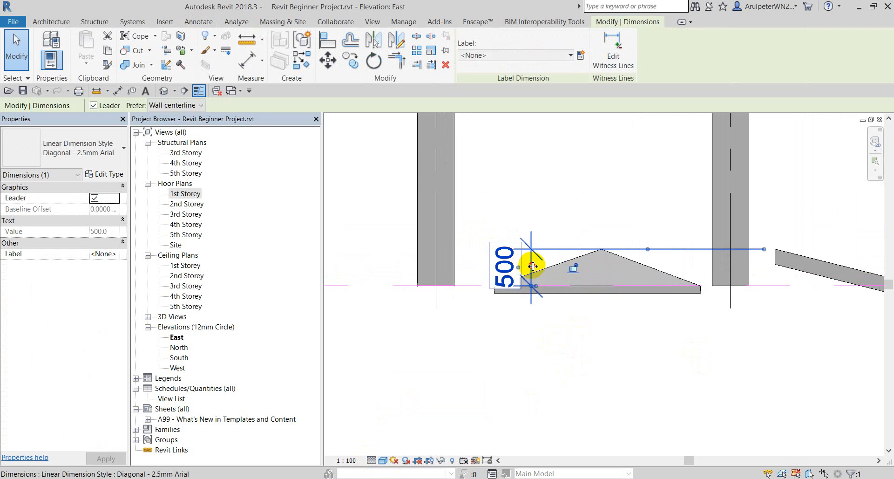
drag(526, 256, 480, 256)
click(505, 346)
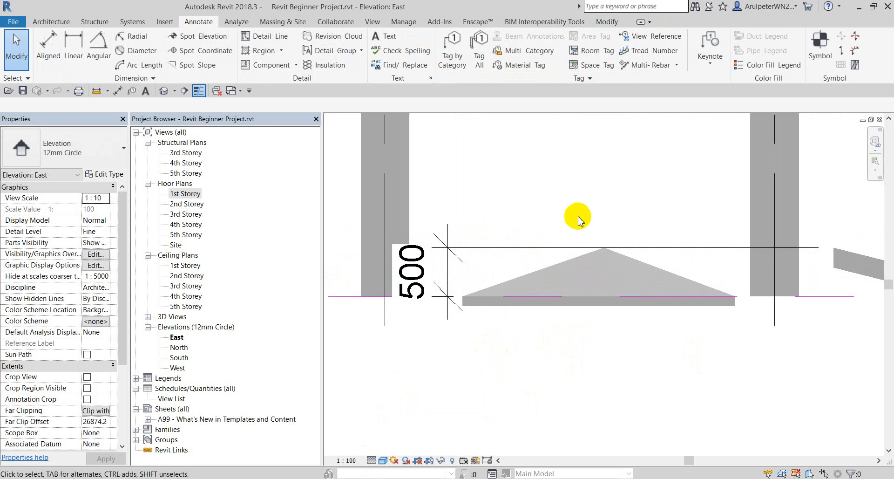
scroll(630, 249, up, 1)
scroll(554, 208, down, 3)
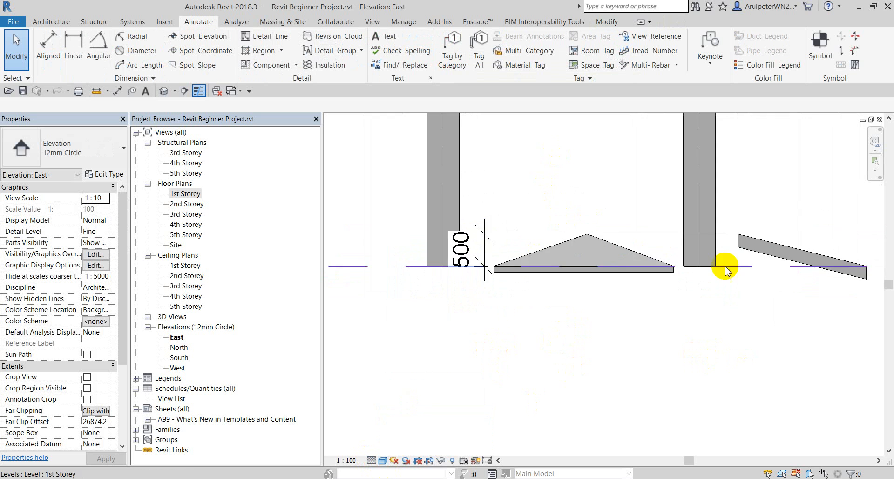
scroll(721, 217, up, 2)
middle_drag(731, 348, 702, 324)
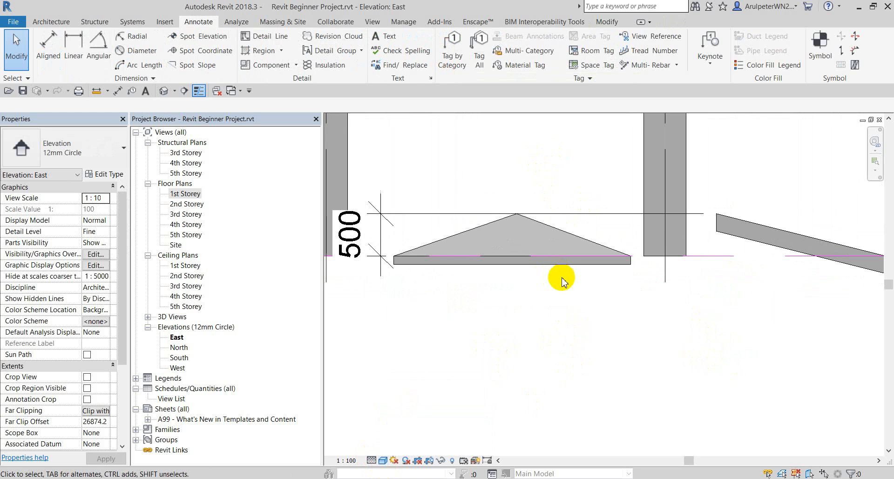
click(516, 215)
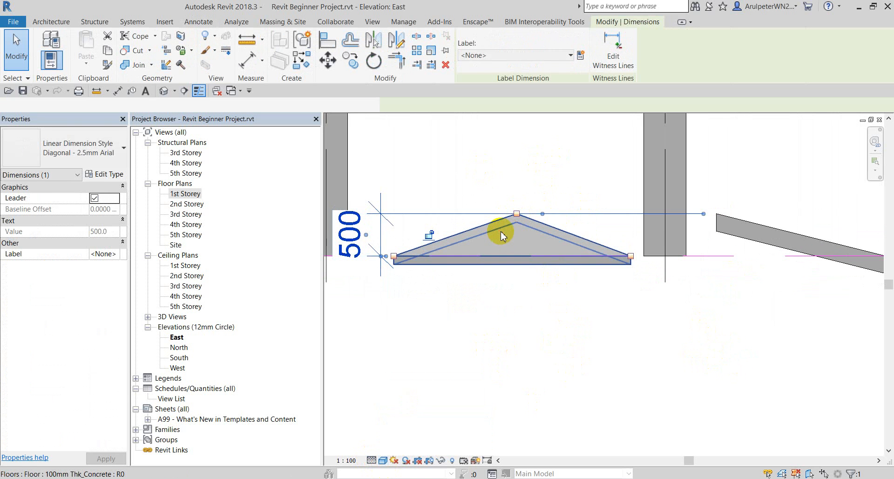
Lower the concrete floor's apex point elevation from 500 to 200.
click(504, 234)
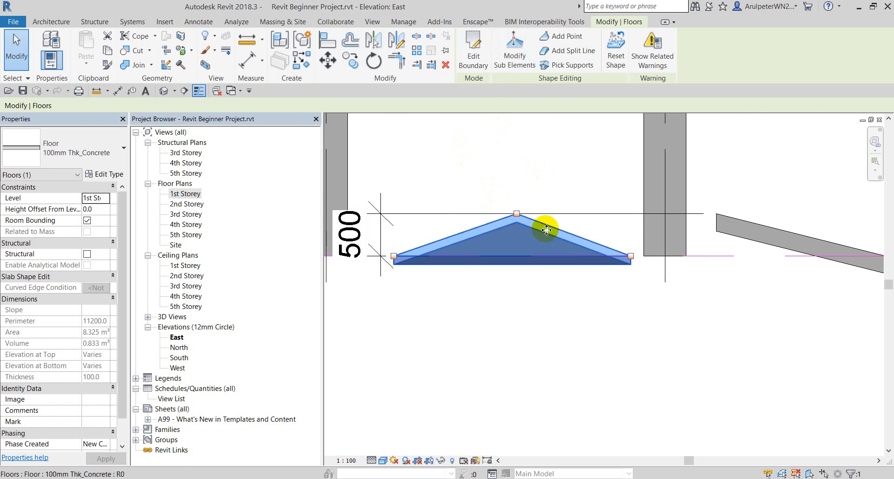
click(512, 56)
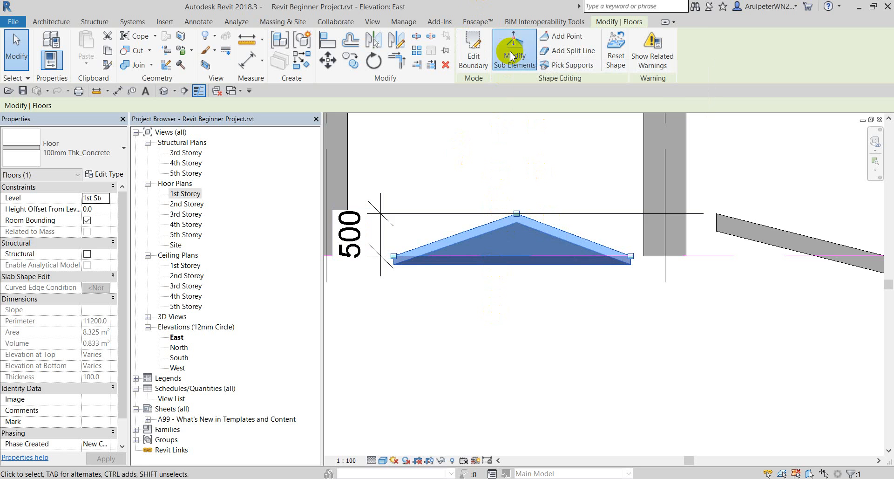
click(517, 214)
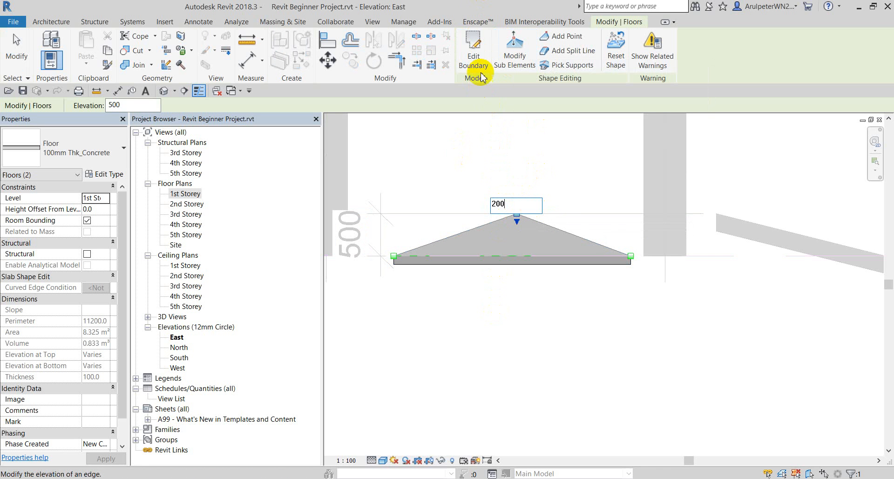
key(Return)
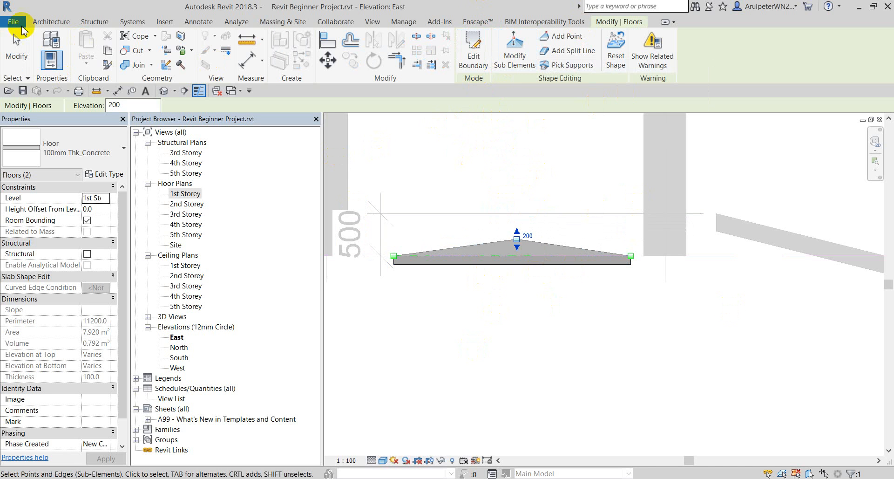
click(17, 49)
scroll(536, 245, up, 3)
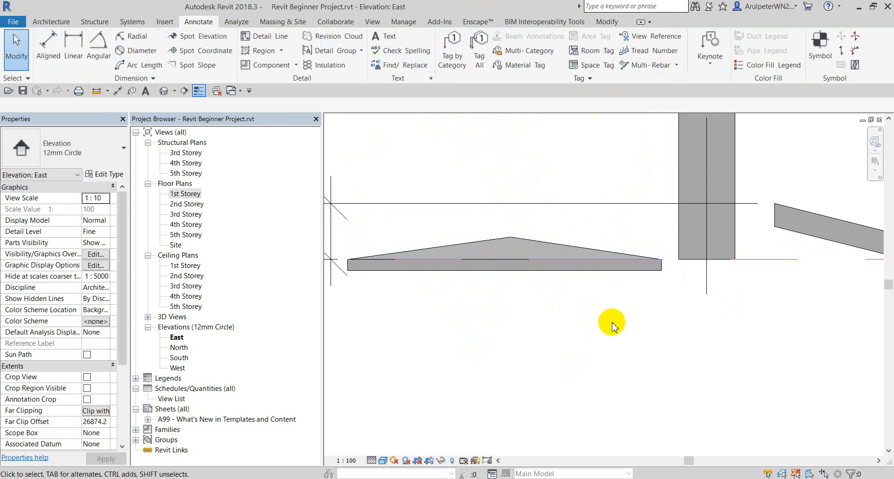
Add an aligned dimension showing the floor's 200 peak height in the East elevation.
click(47, 54)
scroll(510, 243, up, 2)
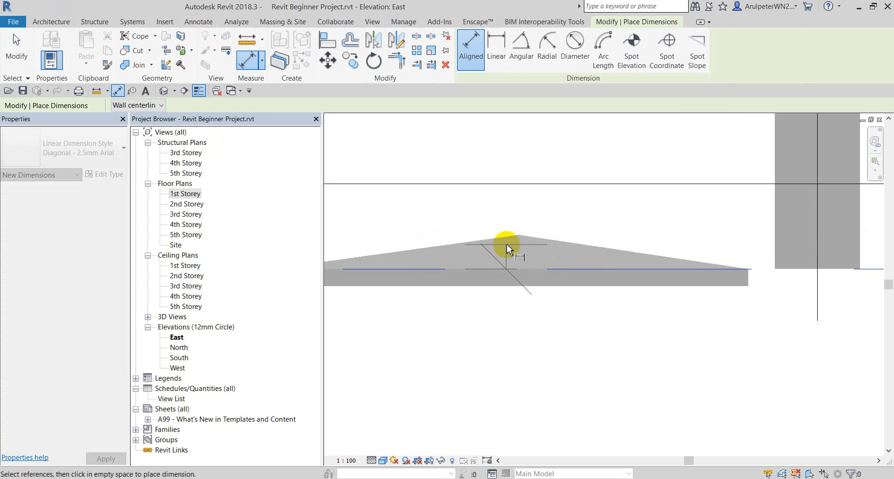
scroll(513, 240, down, 1)
scroll(536, 224, down, 4)
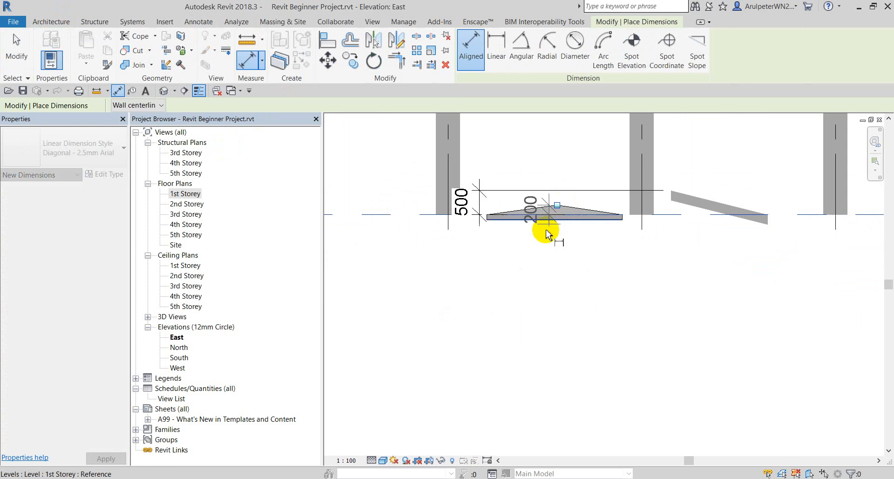
scroll(546, 231, up, 2)
click(504, 275)
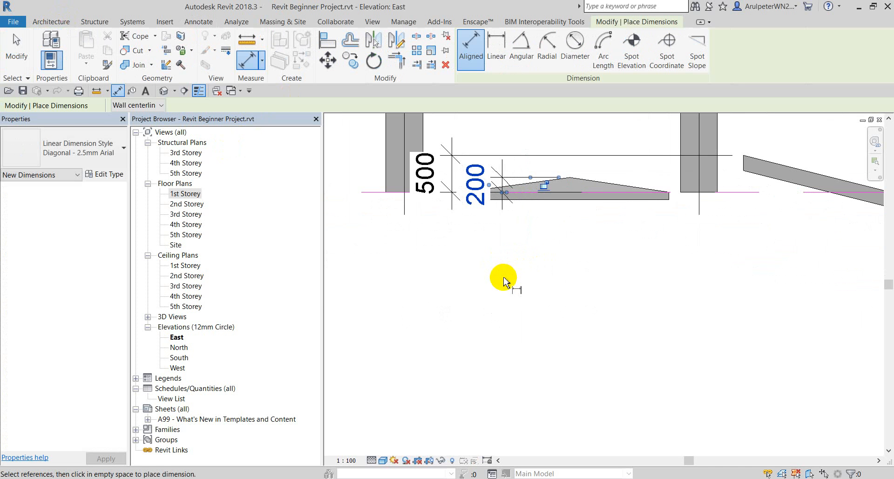
Set the East elevation scale to 1:50 and reopen the 1st Storey floor plan.
click(345, 461)
click(352, 394)
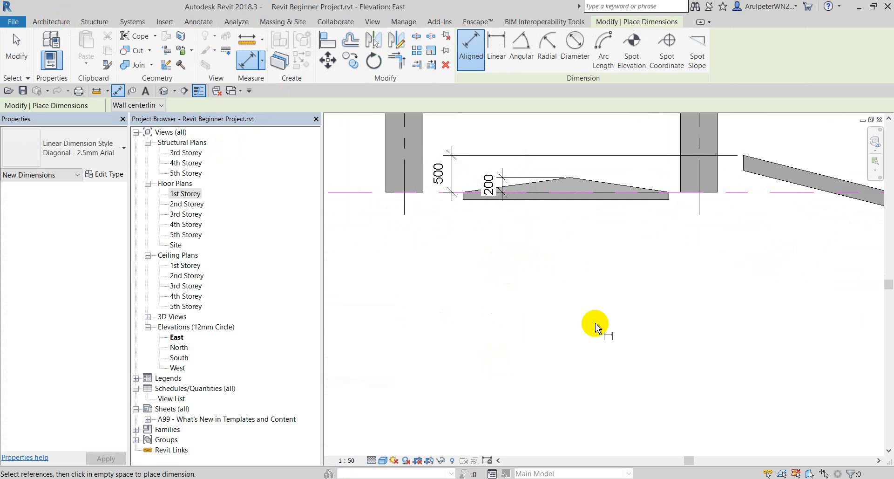
double_click(183, 194)
scroll(593, 274, down, 2)
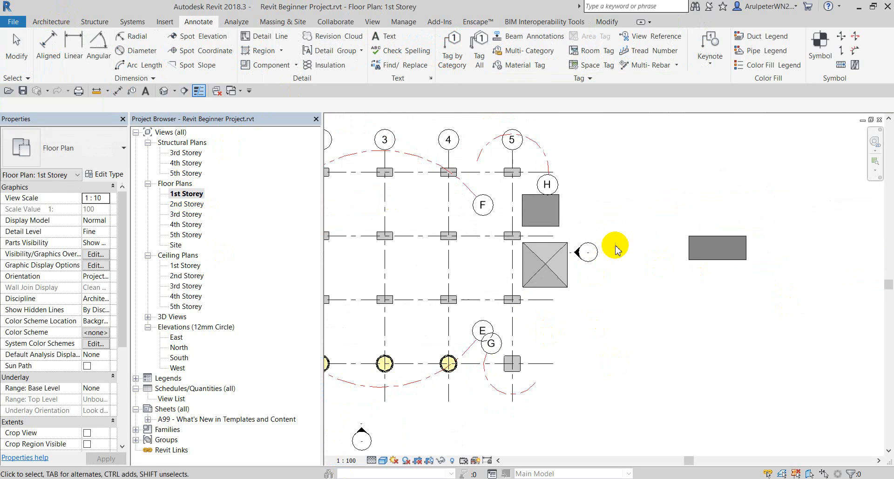
Move the small tile floor beside the E and G grid bubbles, below the square column.
click(621, 141)
click(690, 240)
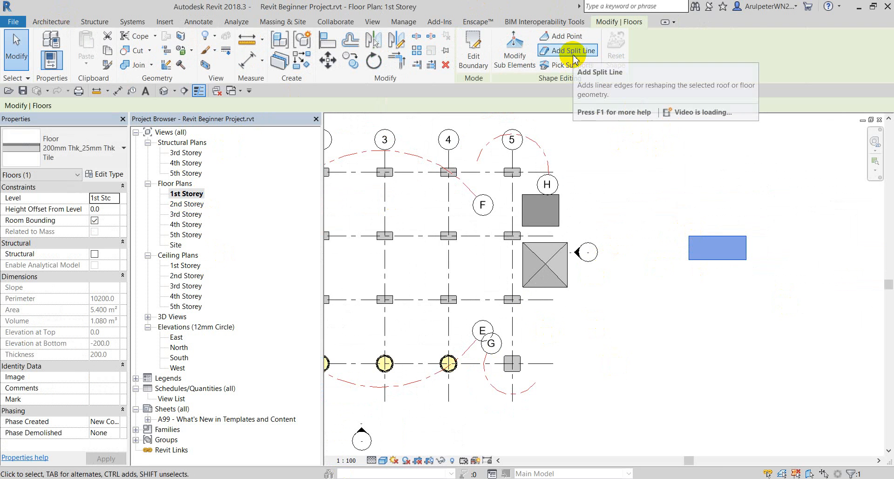
scroll(713, 225, up, 2)
scroll(656, 228, down, 3)
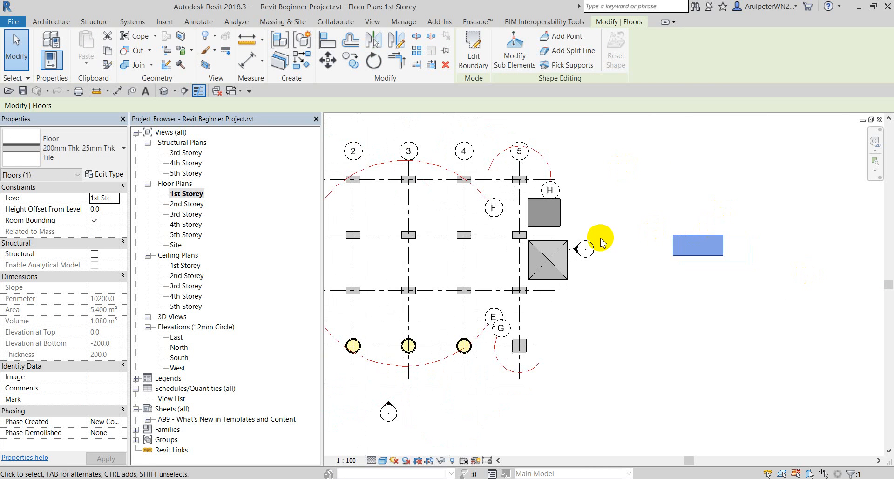
scroll(747, 187, down, 3)
click(707, 172)
scroll(643, 186, up, 2)
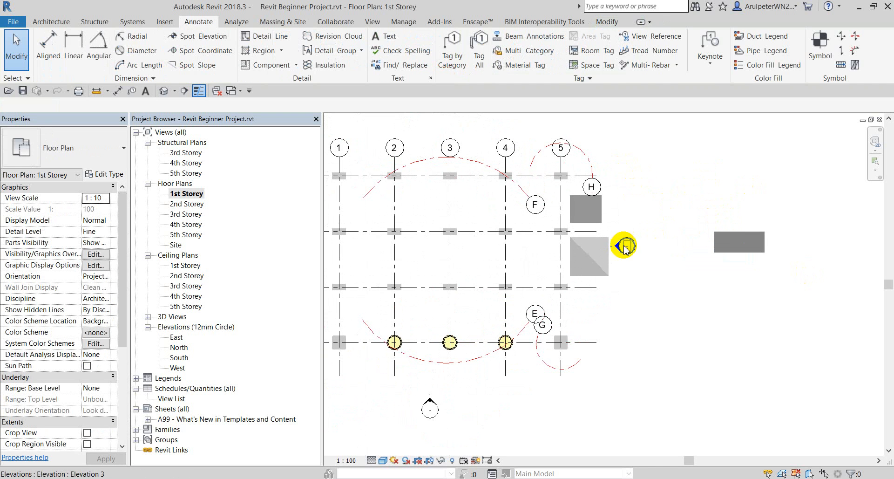
click(742, 238)
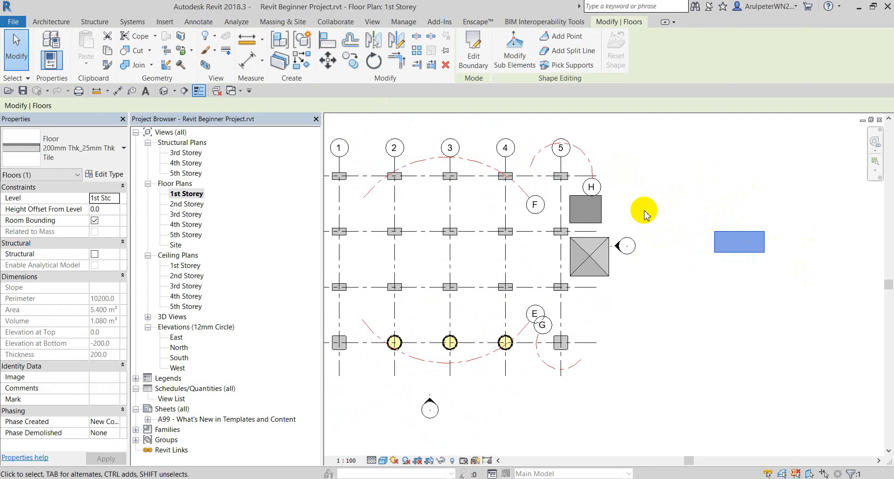
mouse_move(740, 243)
mouse_down()
mouse_move(535, 283)
mouse_move(583, 371)
mouse_move(575, 309)
mouse_up()
scroll(583, 316, up, 2)
click(682, 303)
Select the moved tile floor and begin adding a split line in shape editing.
click(592, 306)
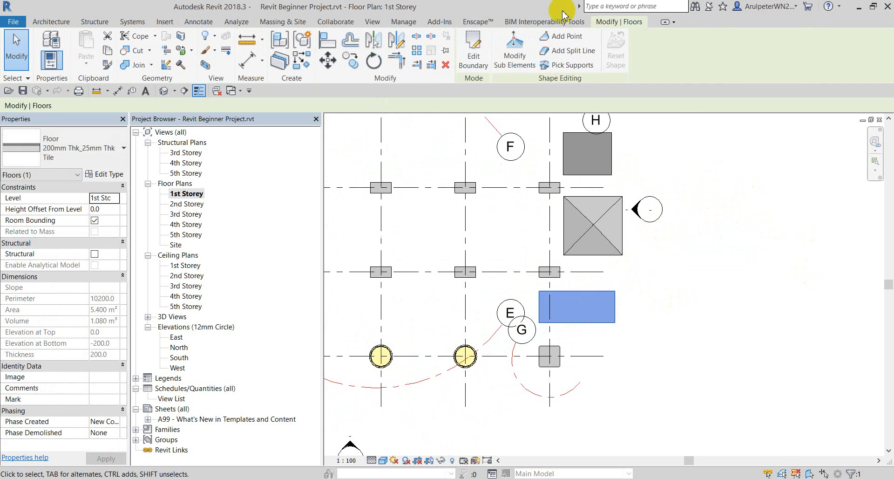
click(569, 40)
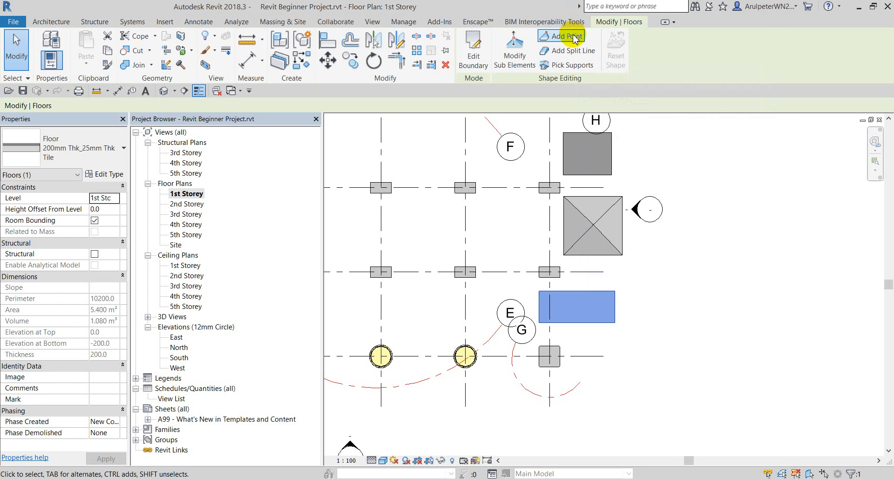
click(577, 53)
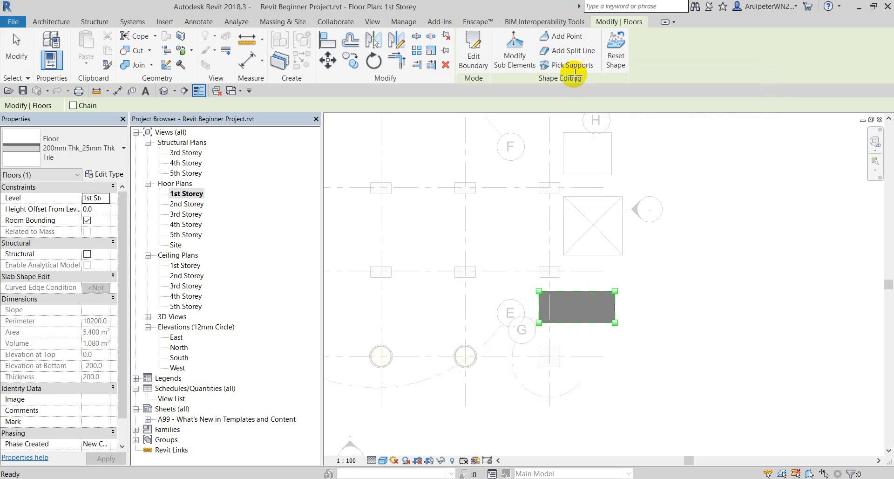
Draw a split line across the tile floor between its left and right edge midpoints, edge set to 200.
scroll(613, 278, up, 2)
middle_drag(542, 350, 544, 287)
scroll(543, 284, up, 2)
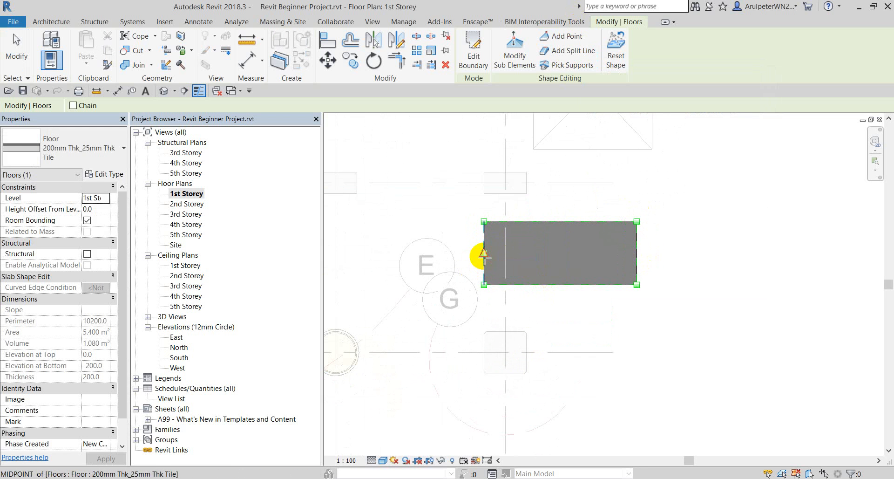
click(484, 253)
click(637, 253)
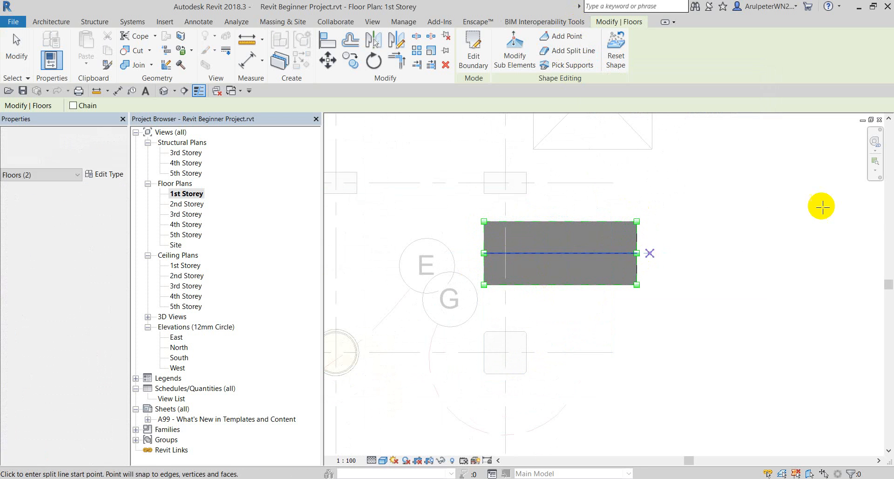
click(518, 58)
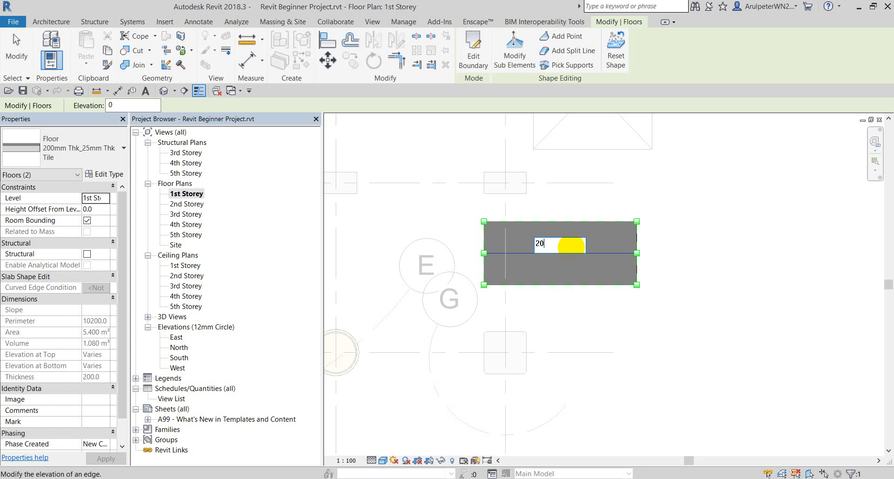
click(7, 58)
scroll(509, 226, down, 3)
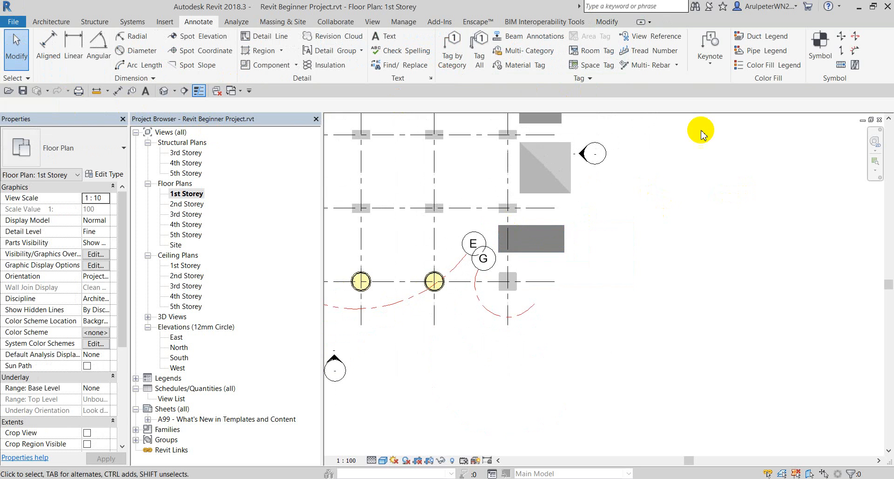
Tile the views and maximize the East elevation to inspect the flat tile slab.
key(t)
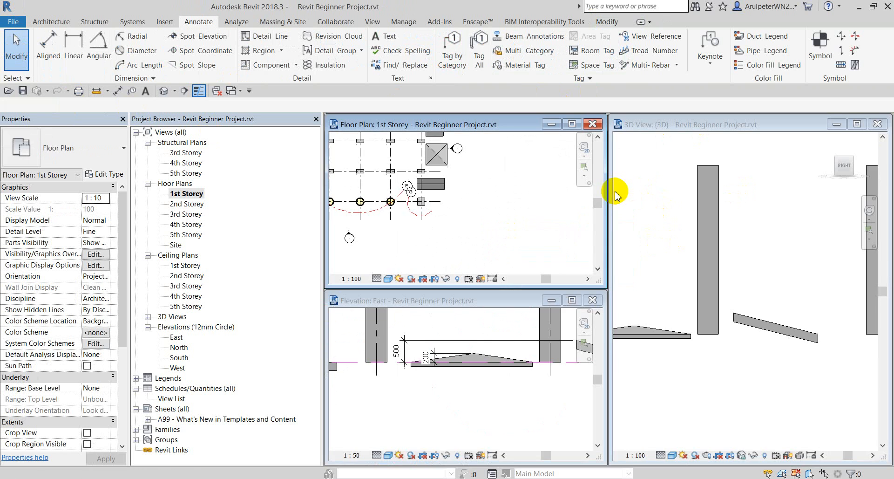
click(571, 301)
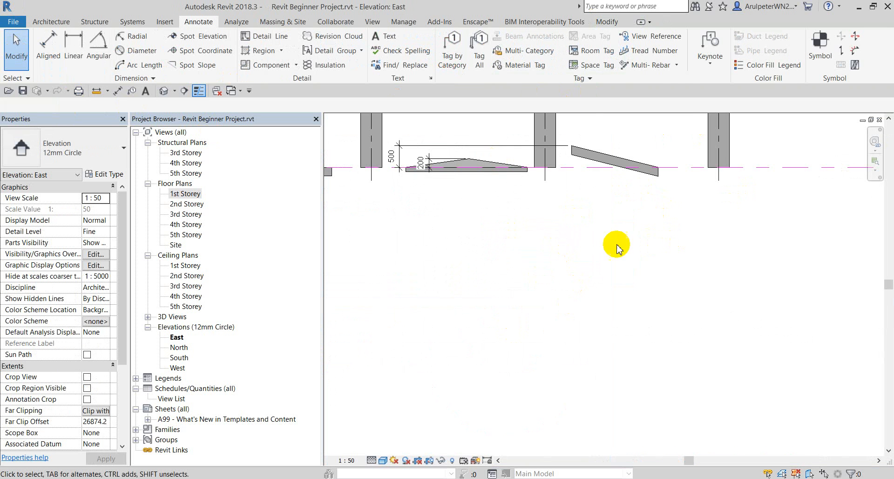
scroll(614, 254, down, 2)
scroll(537, 247, up, 3)
scroll(520, 256, up, 2)
click(513, 264)
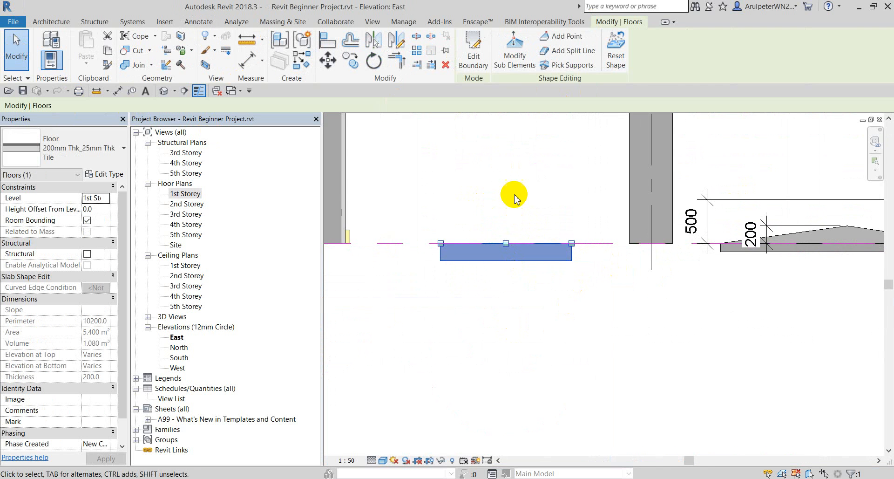
scroll(515, 196, down, 2)
click(509, 250)
scroll(509, 233, up, 2)
click(510, 228)
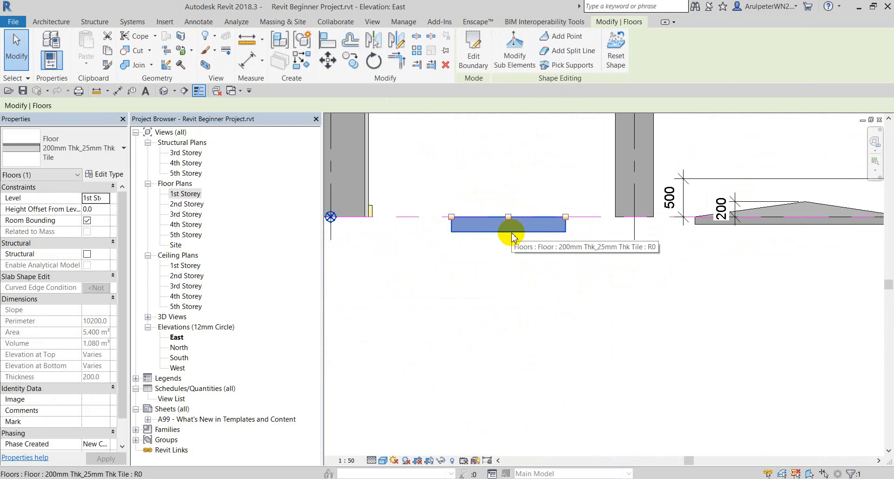
click(511, 180)
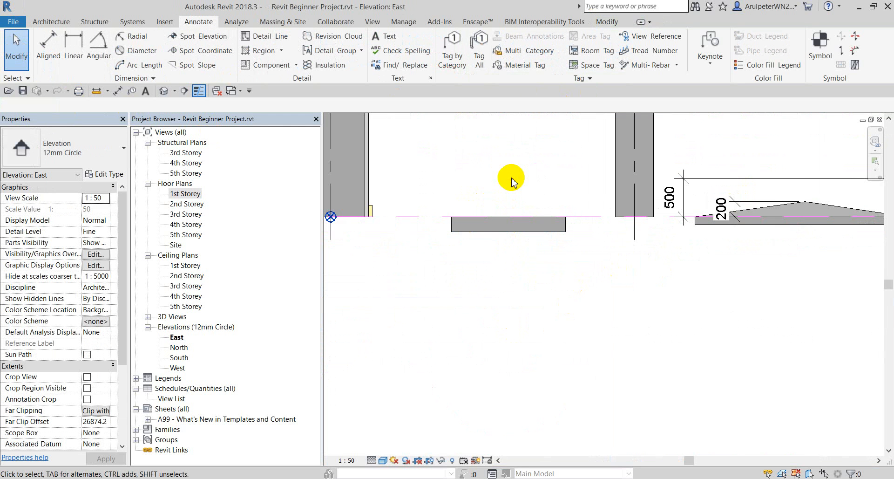
scroll(535, 210, down, 2)
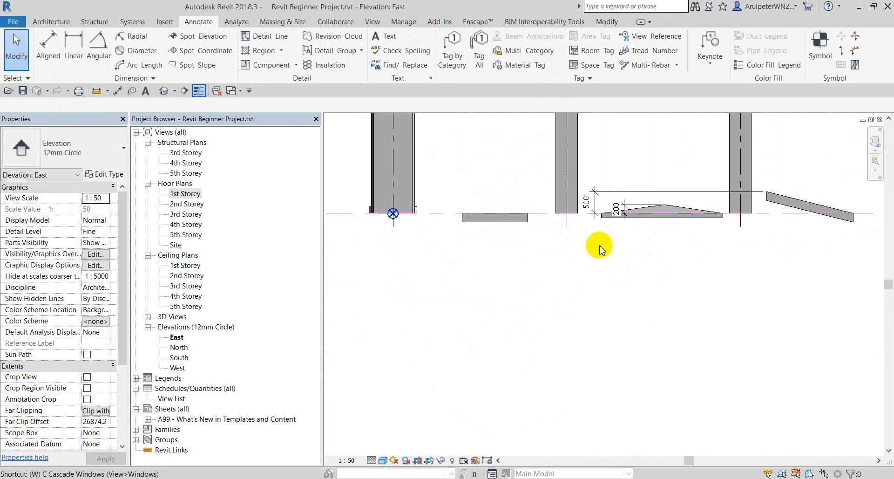
Retile the views, maximize the 1st Storey plan and select the small tile floor.
key(t)
click(572, 300)
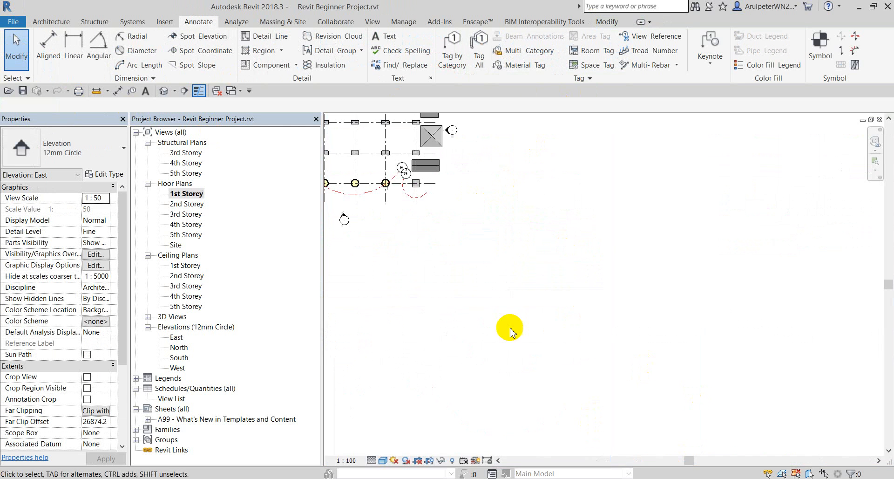
scroll(420, 196, up, 4)
scroll(470, 196, up, 2)
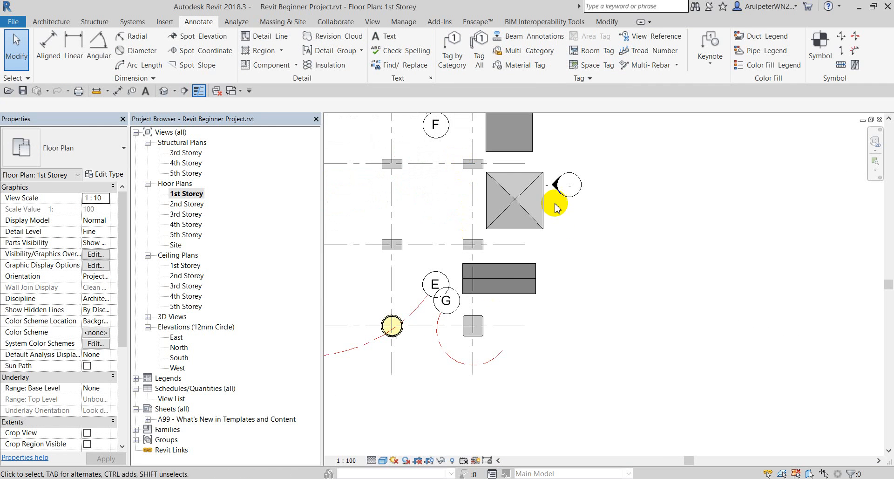
click(511, 281)
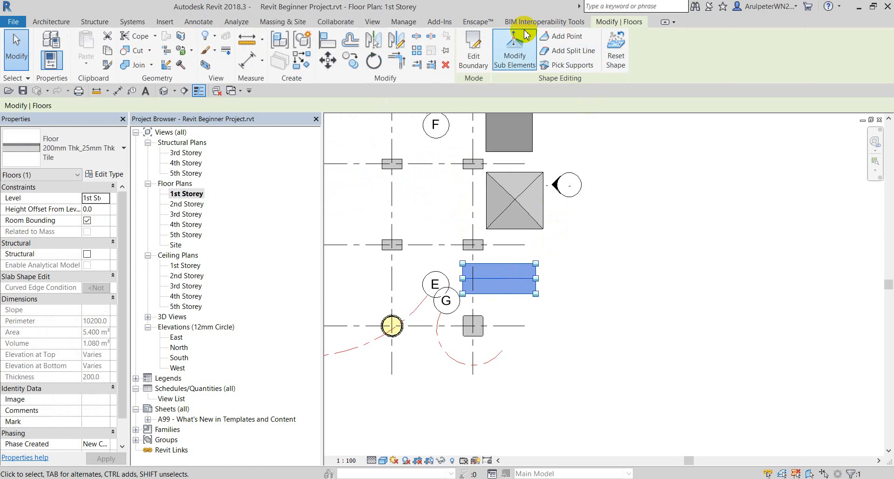
Raise the tile floor's middle split line to elevation 200 and finish the shape edit, dismissing the thickness warning.
click(514, 51)
scroll(503, 280, up, 3)
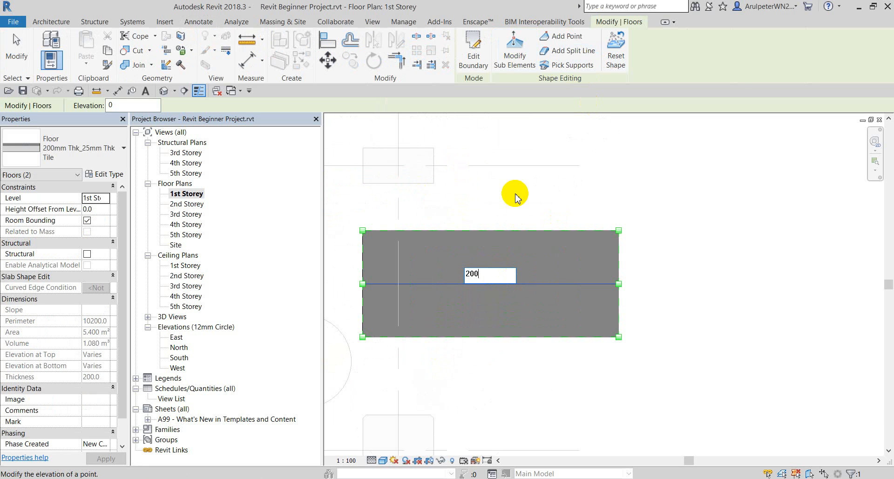
key(Return)
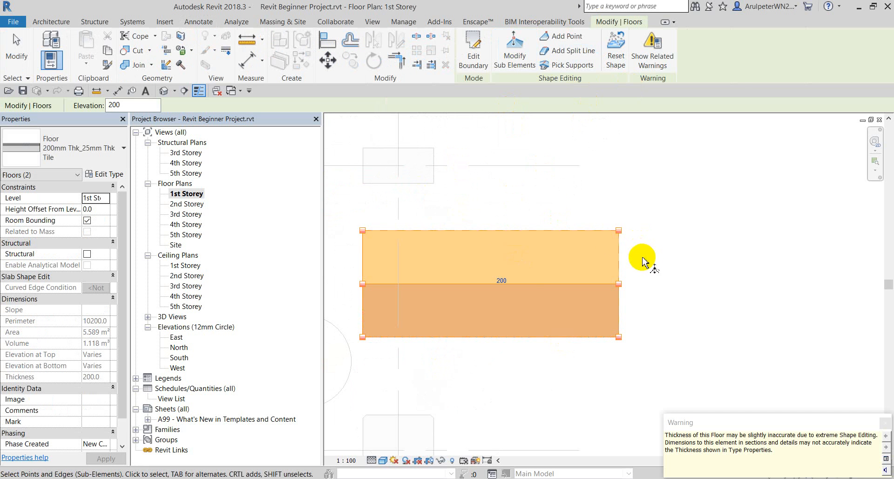
click(18, 46)
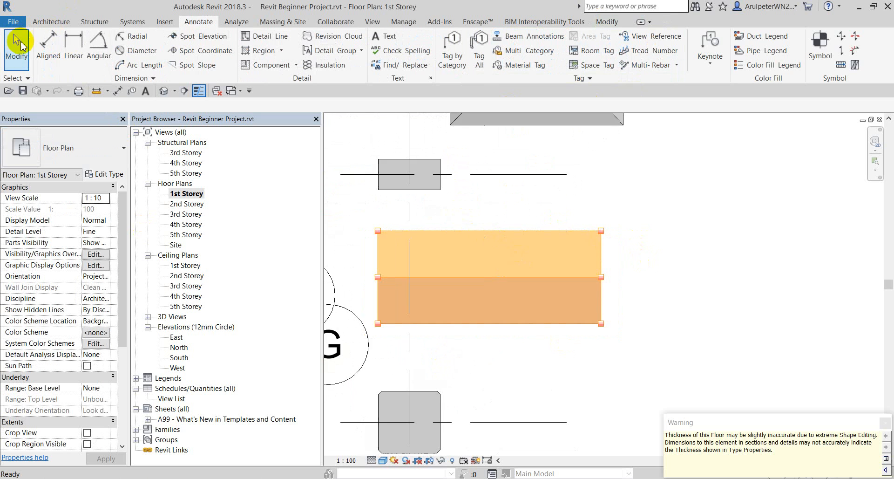
click(561, 220)
Tile the open views with WT and maximize the East elevation to inspect the ridged floor.
scroll(542, 195, down, 3)
scroll(649, 229, down, 2)
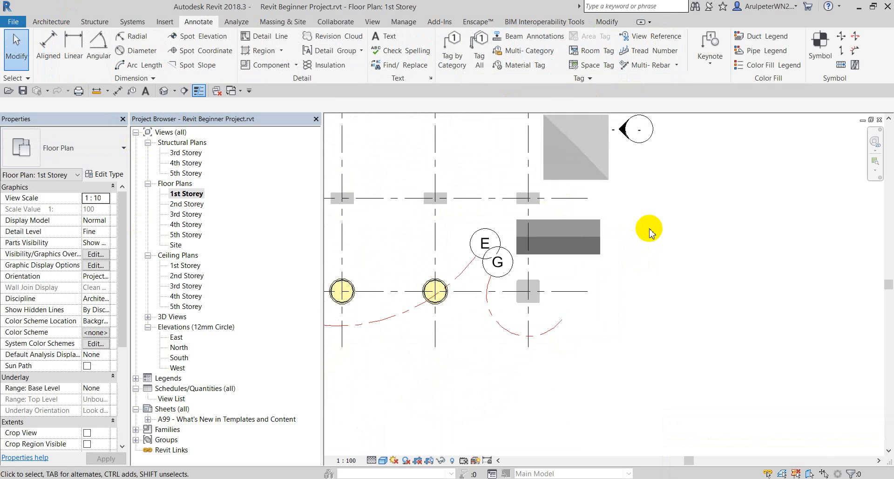
key(w)
key(t)
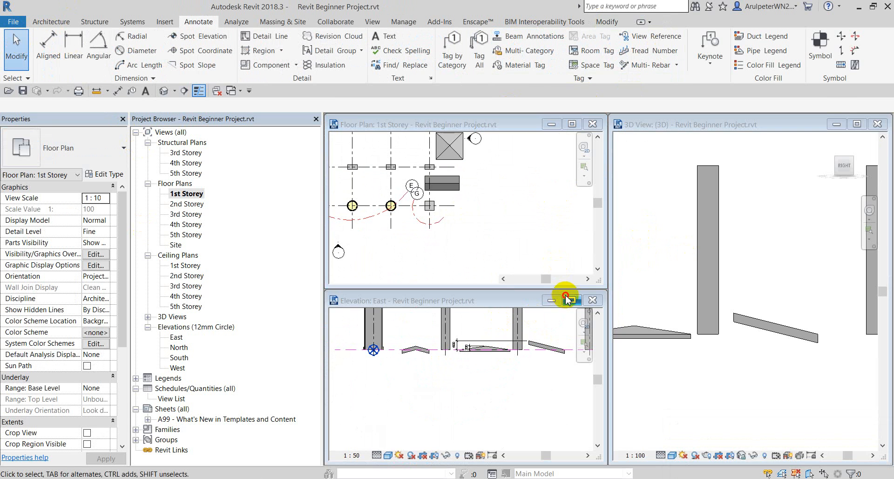
click(568, 299)
scroll(470, 273, up, 5)
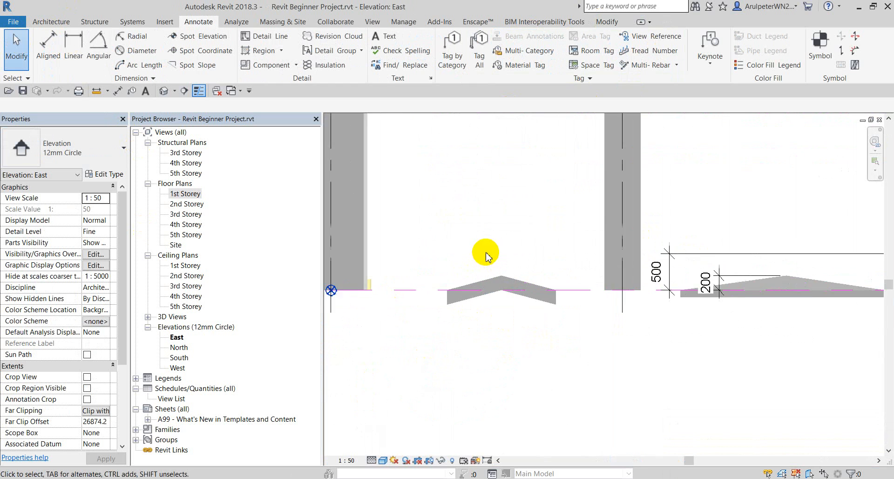
scroll(486, 258, up, 2)
click(535, 314)
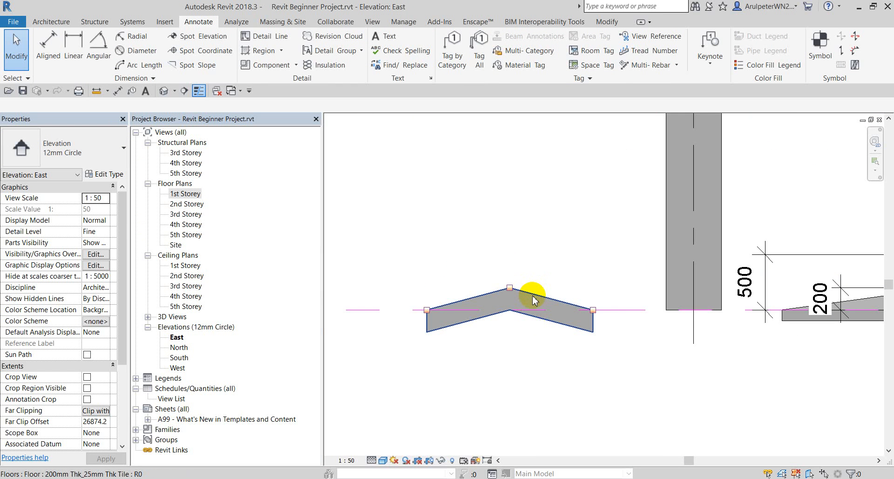
key(Escape)
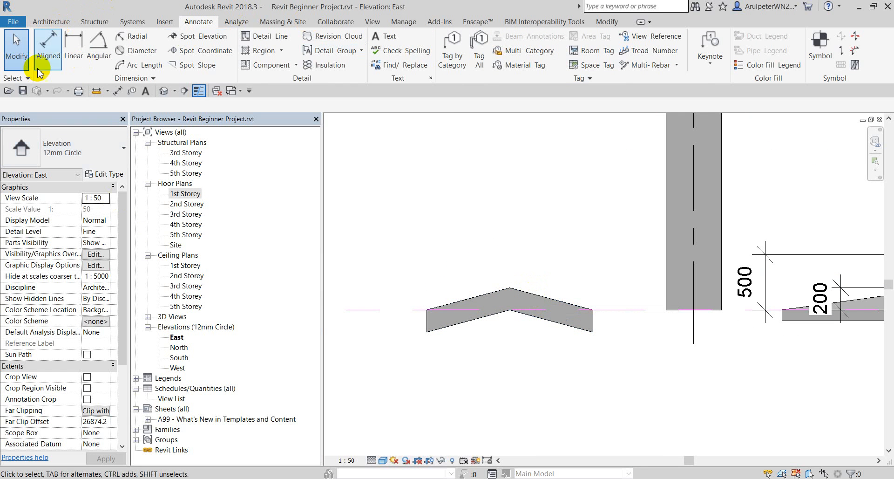
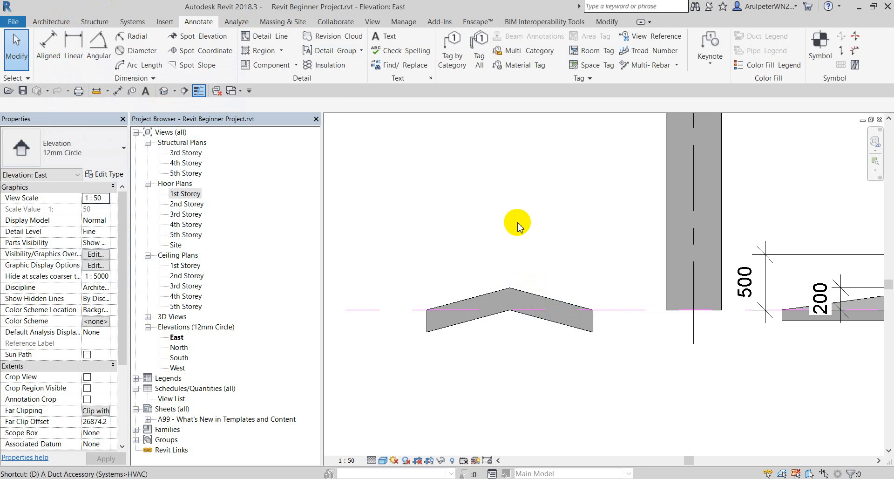
Dimension the sloped floor's 200 rise in the East elevation with an aligned dimension.
key(i)
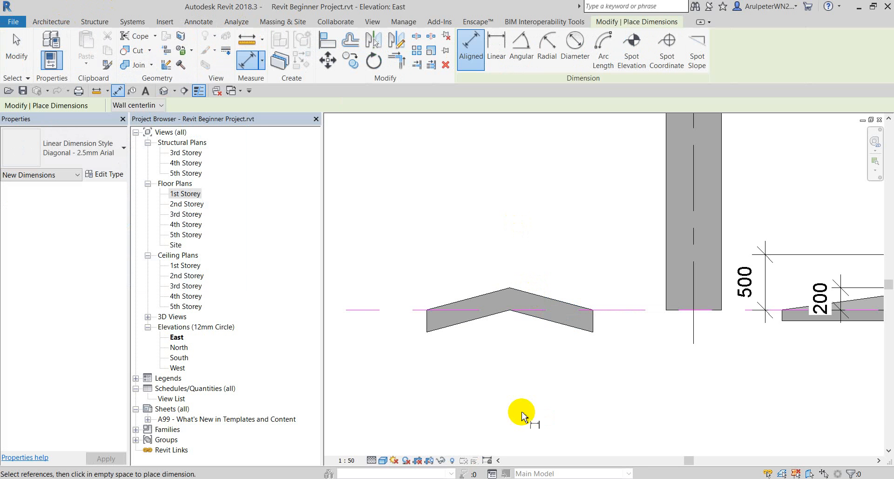
click(511, 286)
scroll(464, 249, down, 2)
click(421, 247)
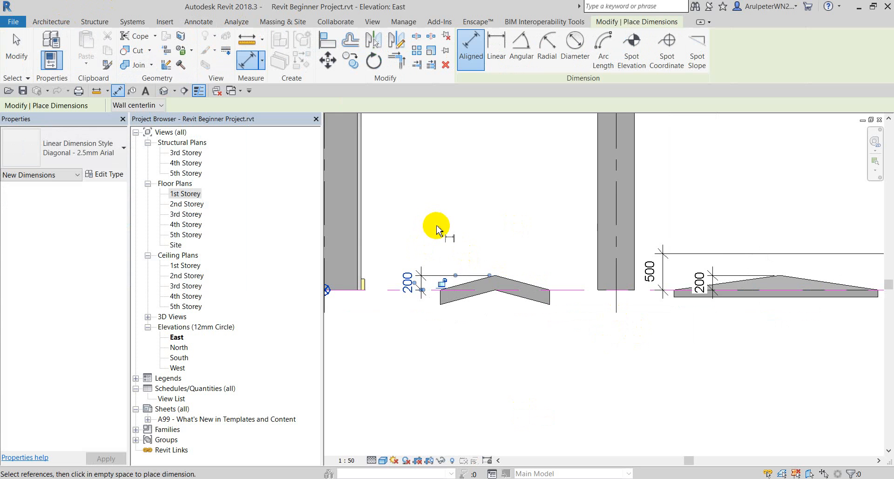
key(Escape)
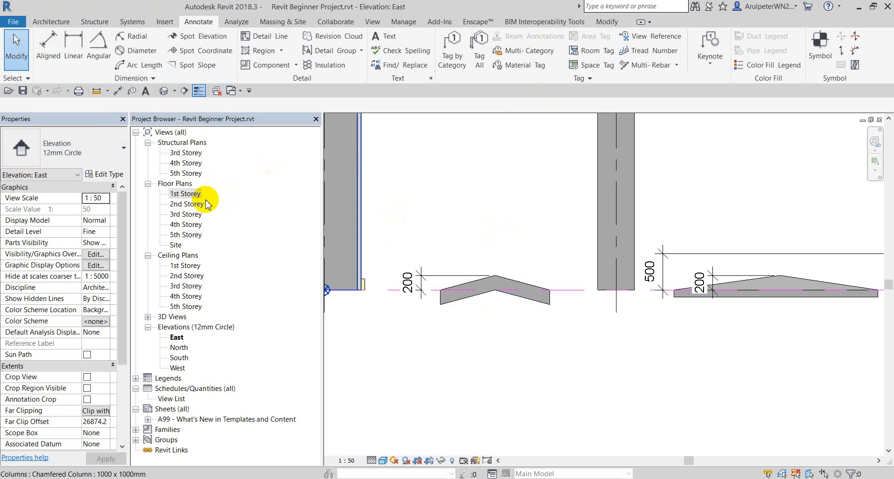
Open the 1st Storey floor plan and pan to grid bubbles 4, 5 and H.
double_click(191, 196)
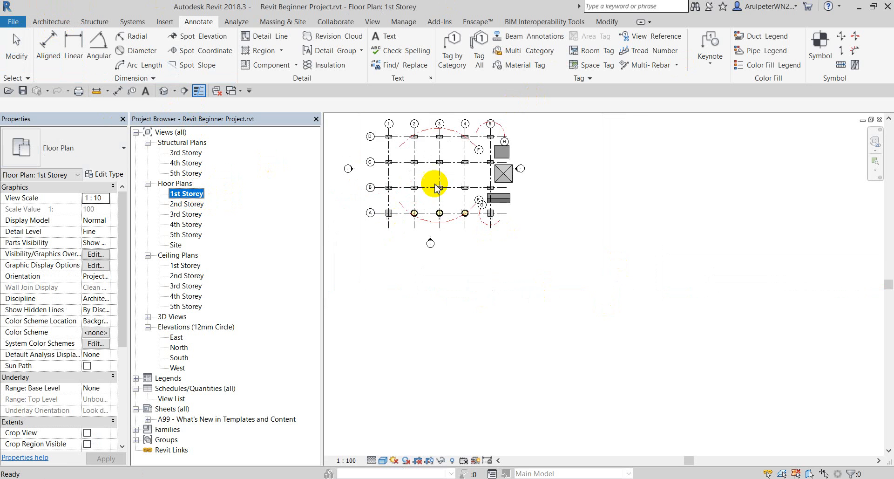
scroll(502, 186, up, 2)
scroll(503, 187, up, 3)
scroll(491, 249, down, 3)
scroll(605, 153, up, 2)
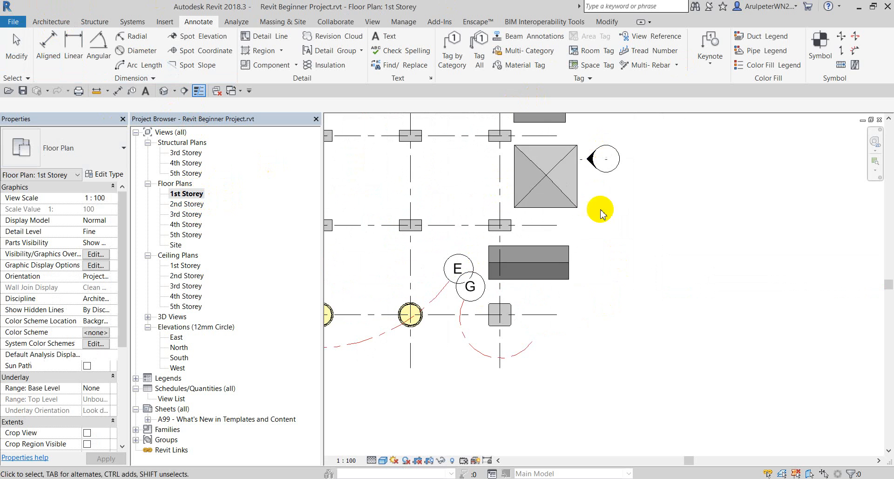
scroll(557, 261, down, 4)
scroll(561, 193, up, 5)
middle_drag(562, 131, 557, 257)
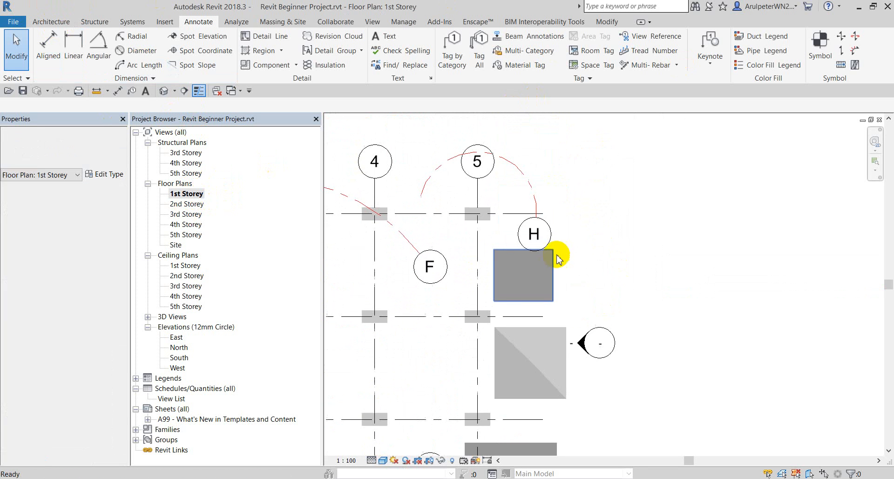
scroll(555, 266, down, 3)
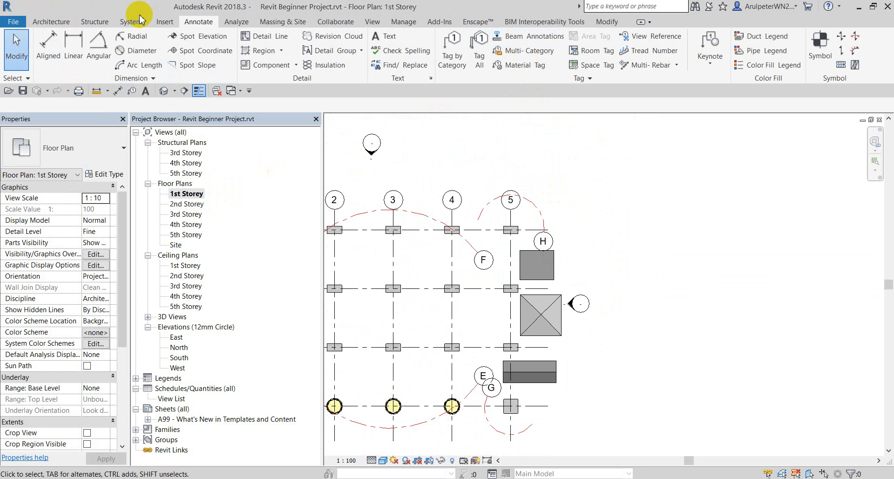
Sketch a 1600 × 1000 rectangular architectural floor right of grid 5 and finish it.
click(44, 21)
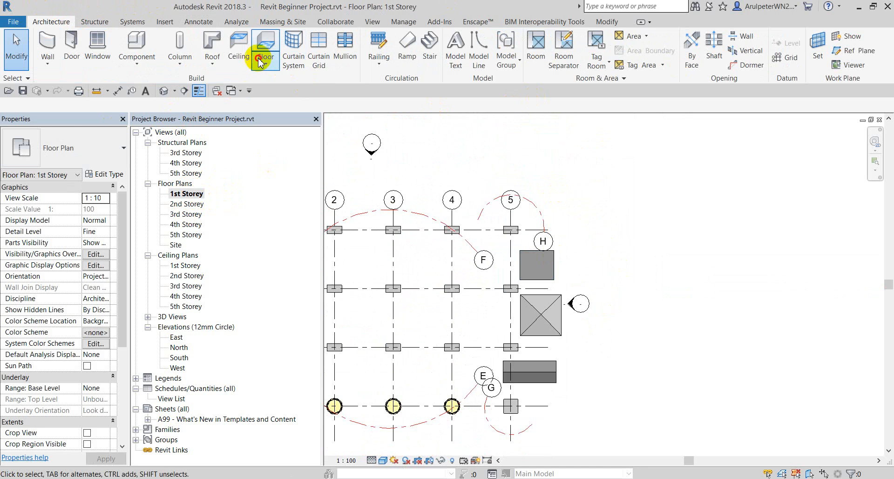
click(266, 62)
click(300, 85)
scroll(525, 200, up, 2)
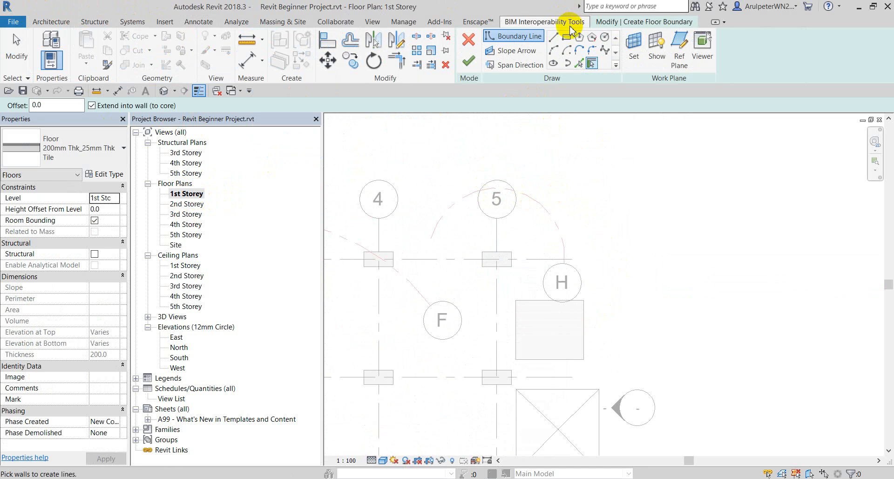
click(566, 37)
scroll(529, 195, up, 2)
click(529, 215)
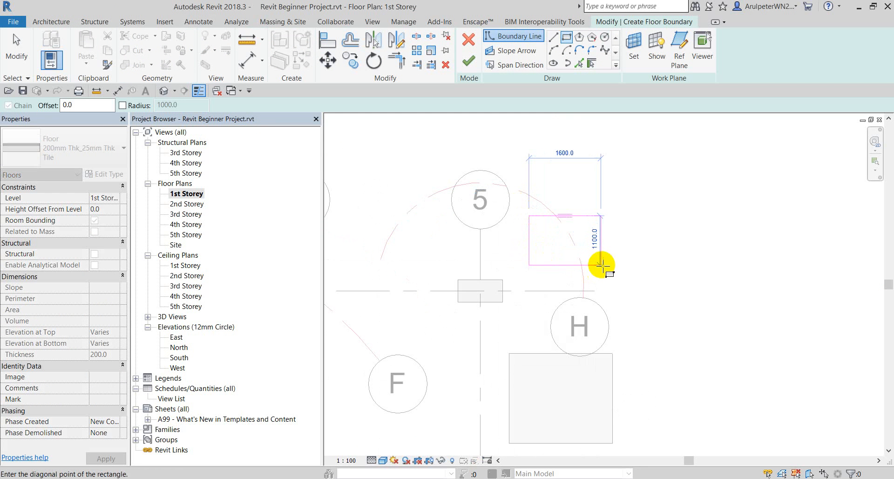
click(601, 260)
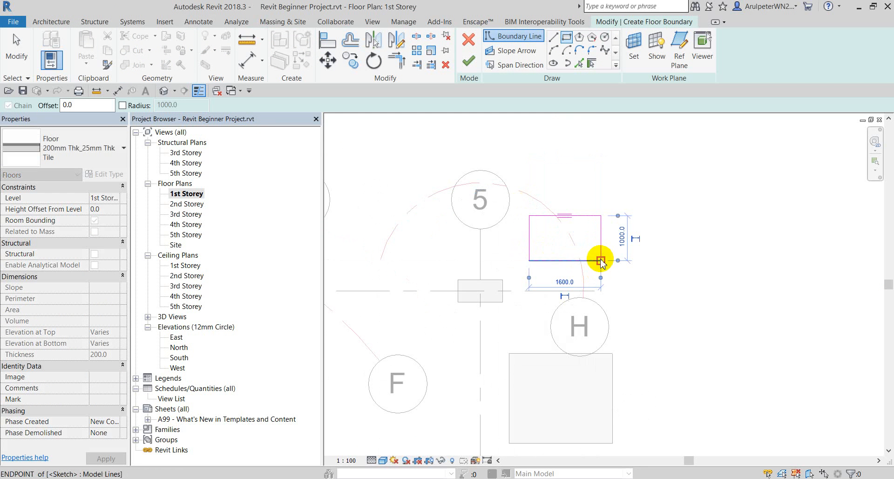
click(467, 59)
Add a split line between the floor's top and bottom edge midpoints, then select the floor.
scroll(624, 215, up, 2)
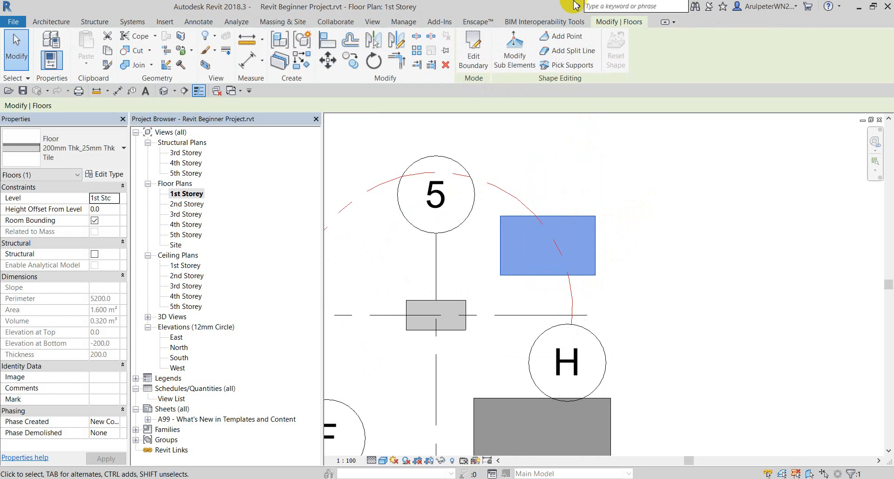
click(579, 52)
scroll(494, 266, up, 2)
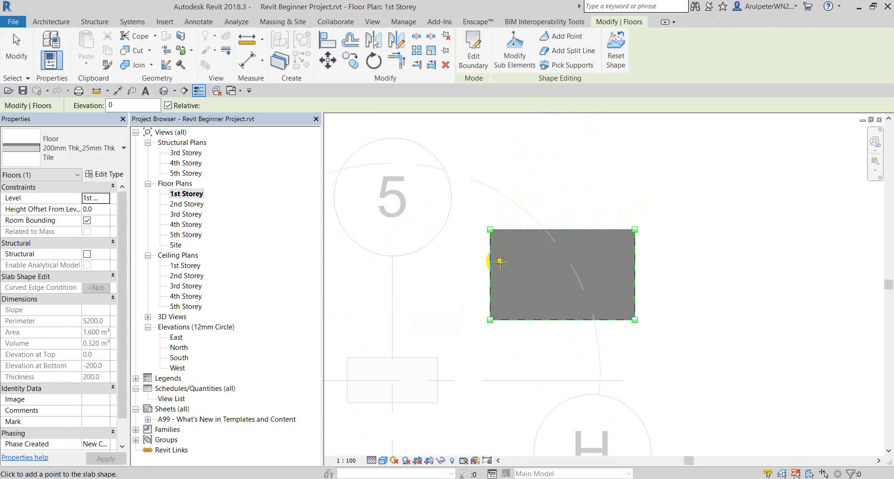
click(491, 273)
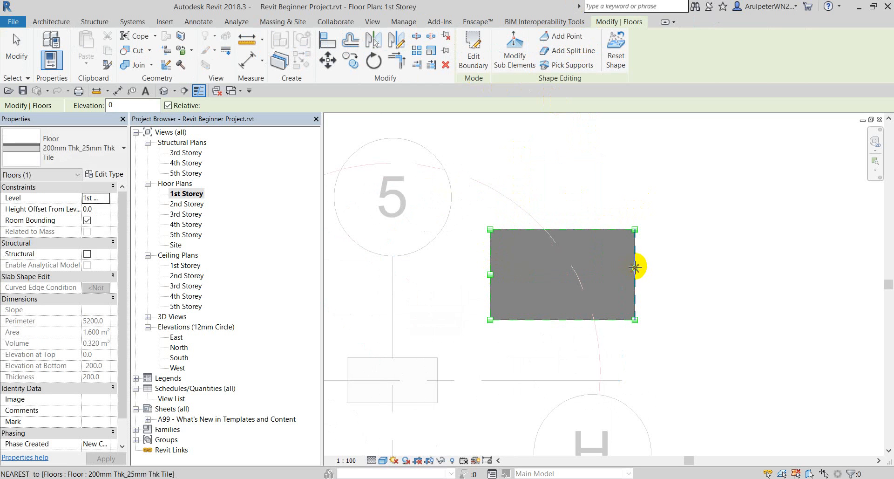
click(635, 273)
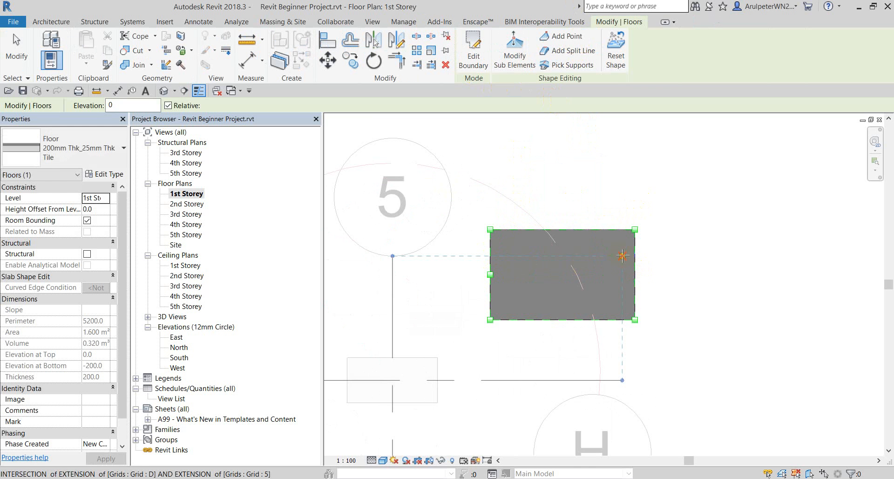
key(ctrl+z)
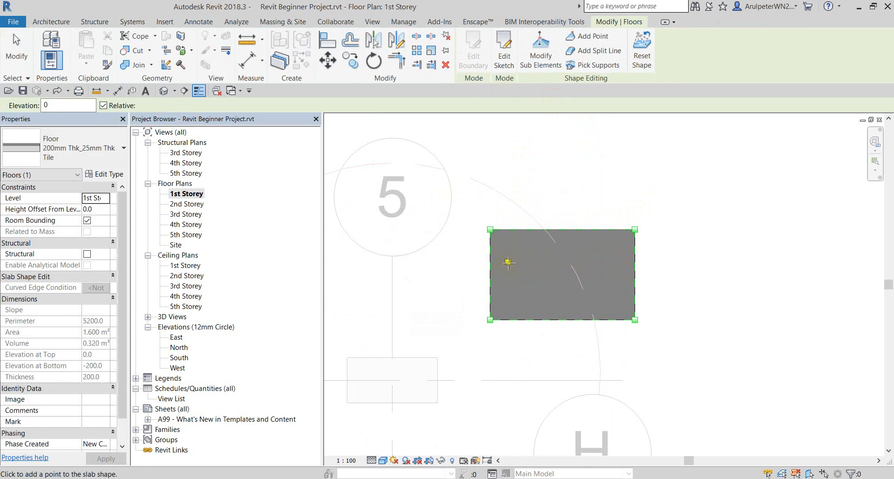
click(563, 229)
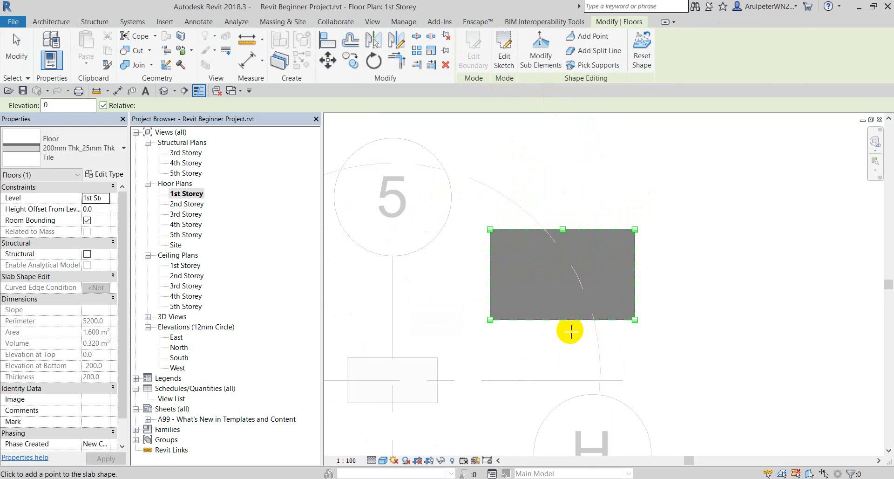
key(Escape)
key(Escape)
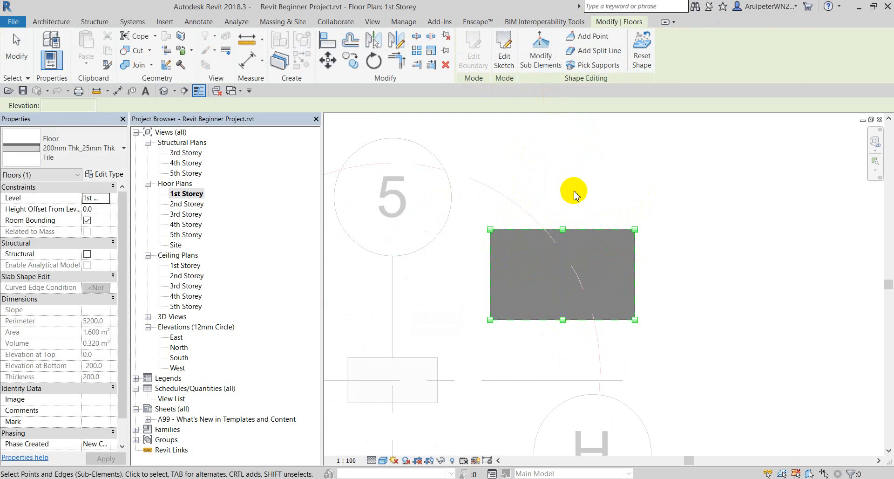
click(556, 229)
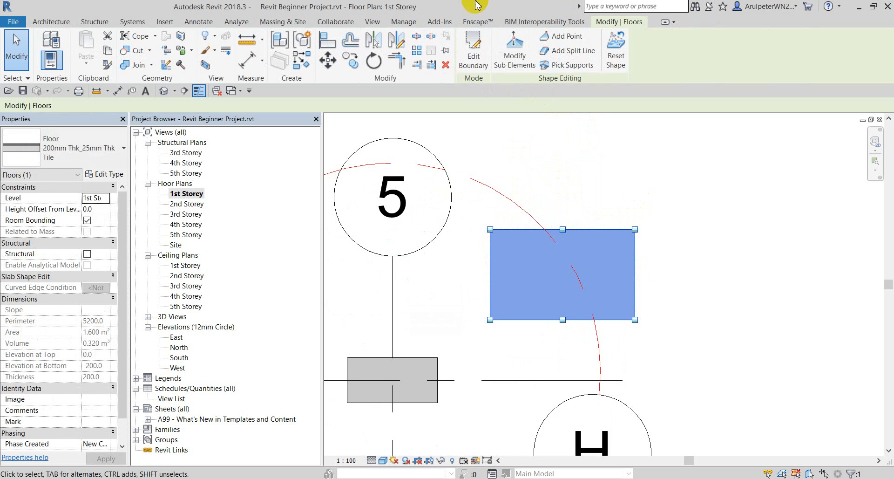
Raise the floor's top and bottom edge midpoints to elevation 200 and finish the shape edit.
click(515, 52)
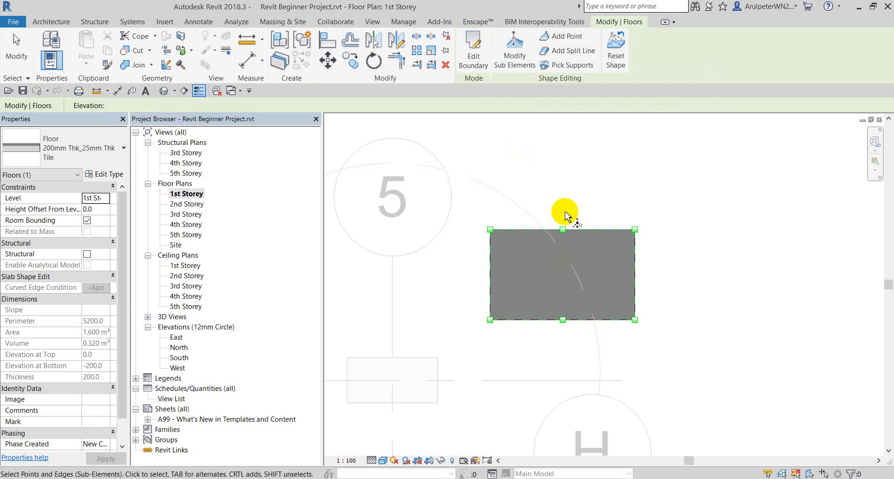
click(563, 229)
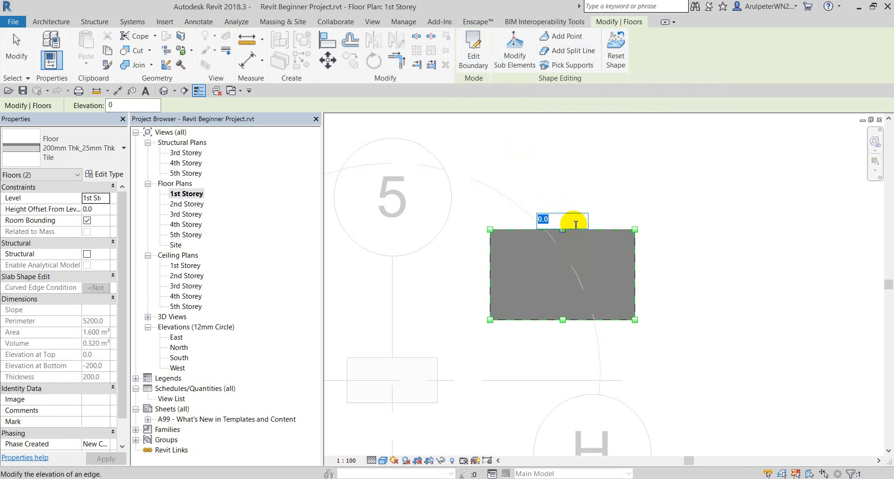
click(577, 219)
text(200)
key(Return)
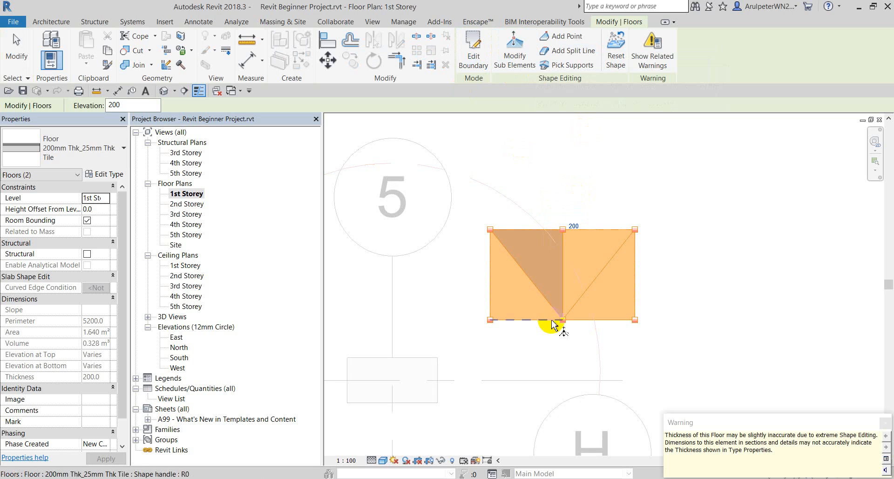
click(562, 322)
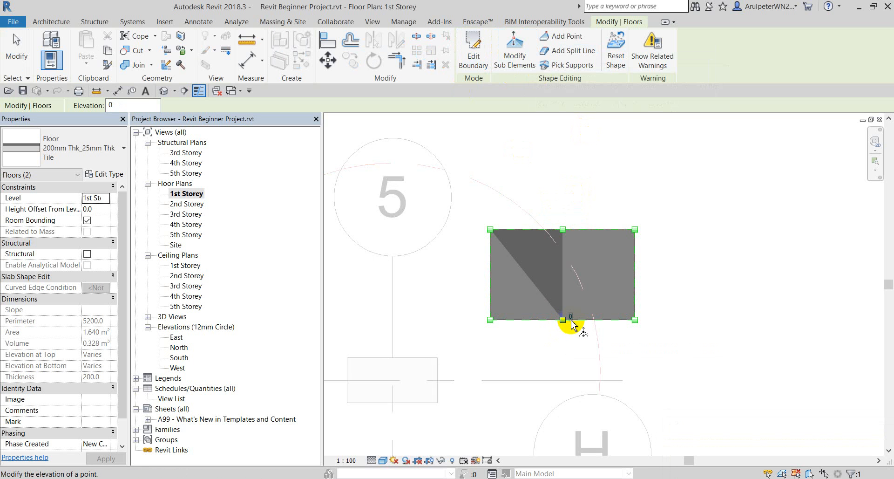
text(200)
key(Return)
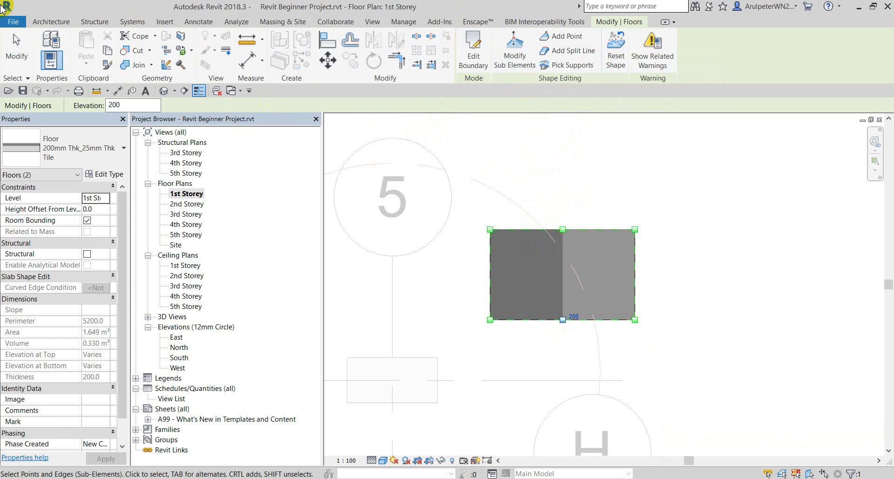
click(18, 43)
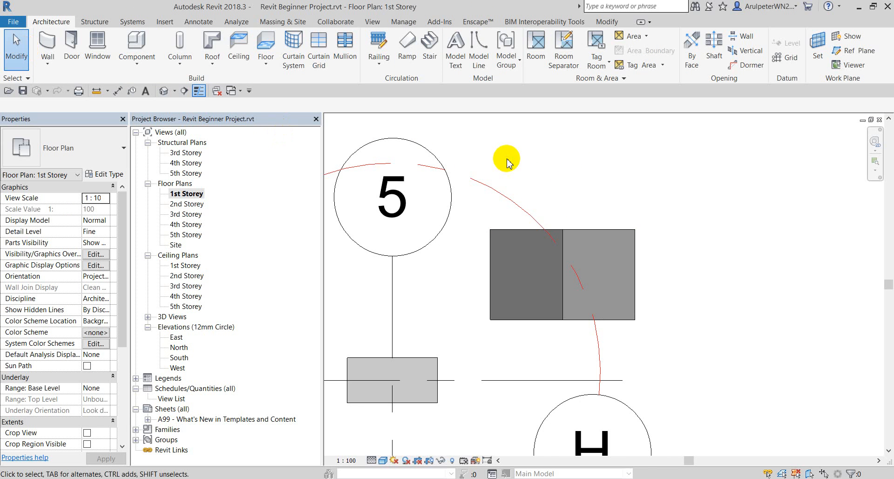
Tile the plan, East elevation and 3D views with WT, then maximize the East elevation.
scroll(506, 163, down, 5)
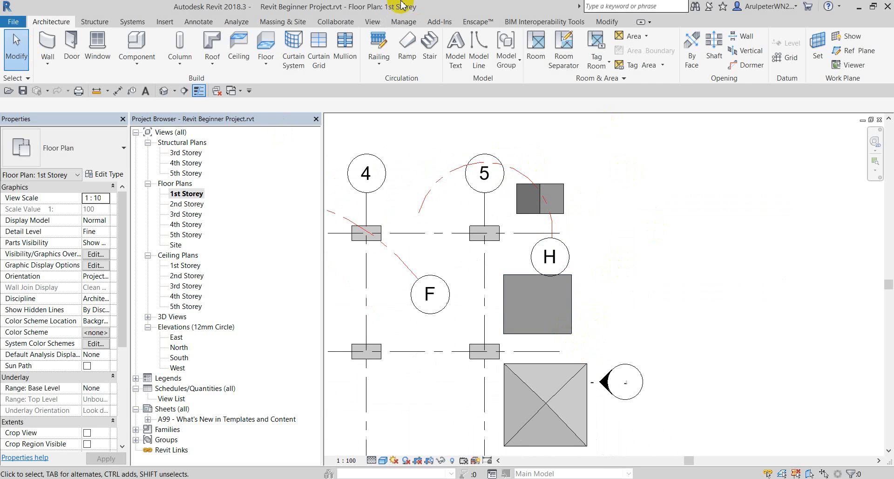
click(374, 23)
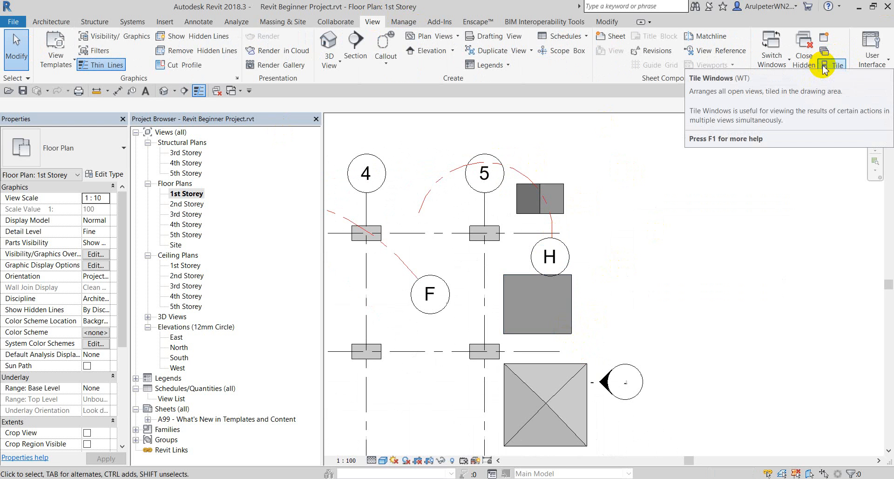
click(720, 213)
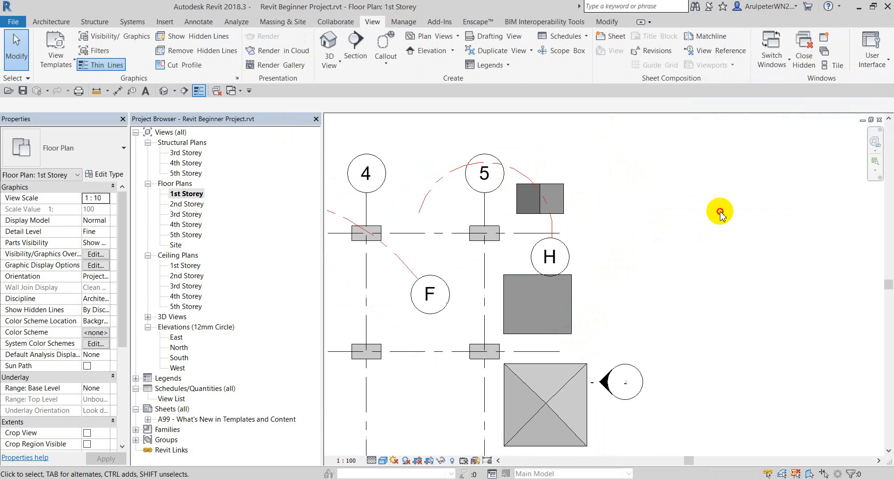
key(w)
key(t)
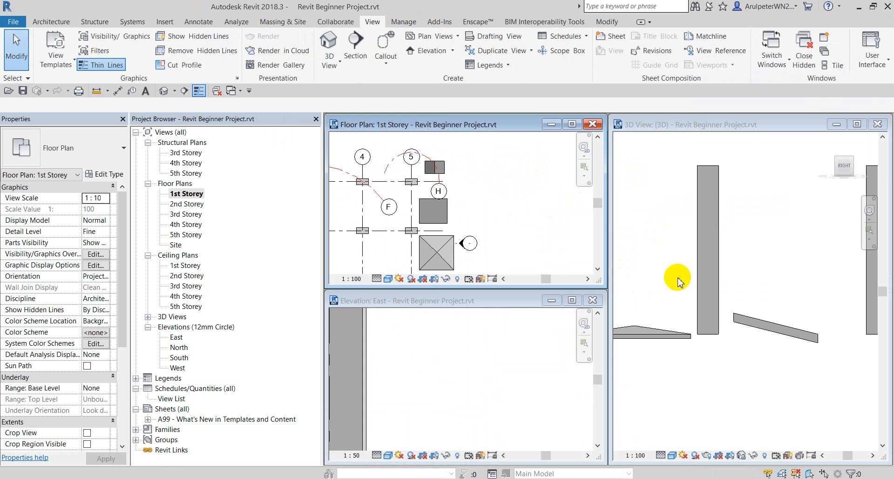
click(530, 300)
click(572, 299)
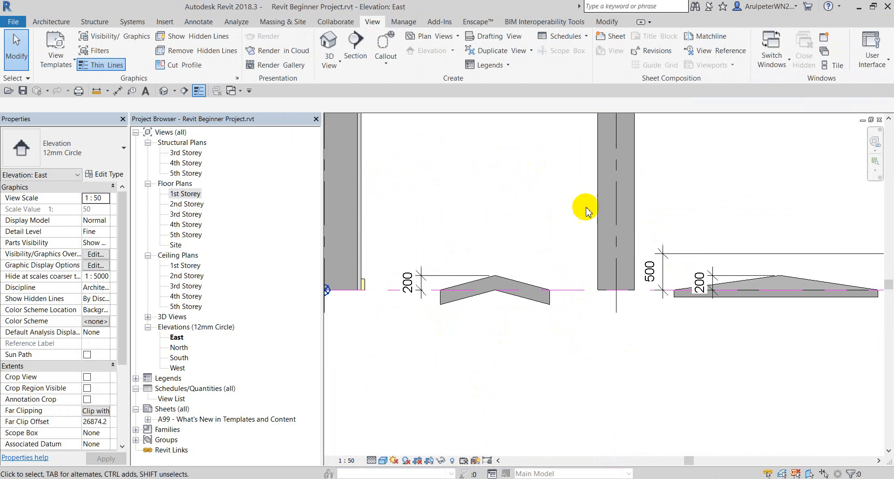
Inspect the existing 500 dimension and the right-hand floor slab in the East elevation.
scroll(600, 220, down, 13)
scroll(680, 239, up, 10)
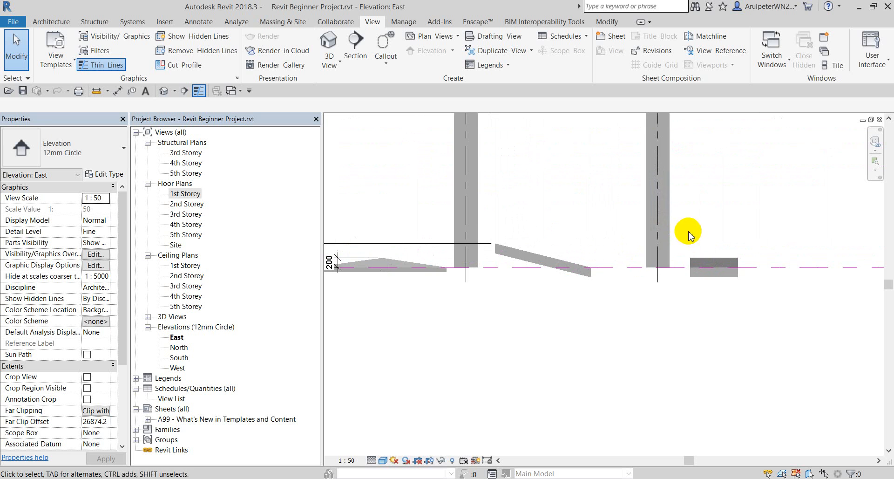
scroll(689, 236, down, 2)
click(506, 240)
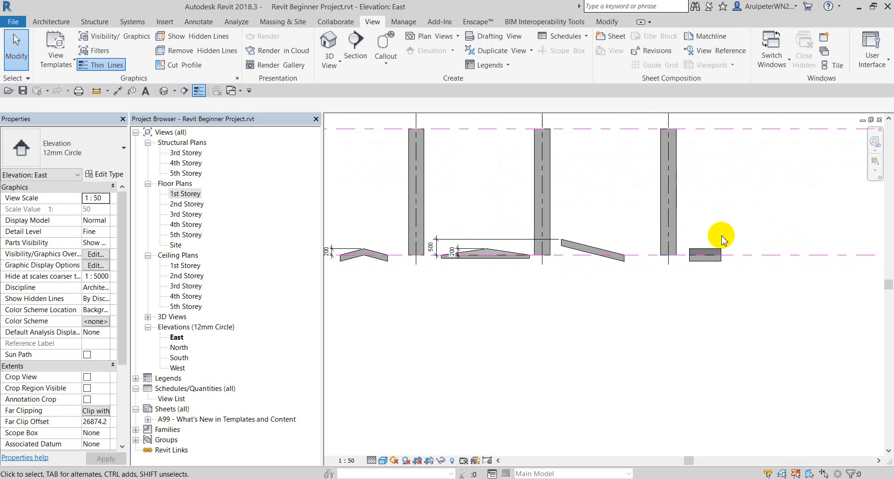
scroll(741, 298, up, 5)
click(667, 243)
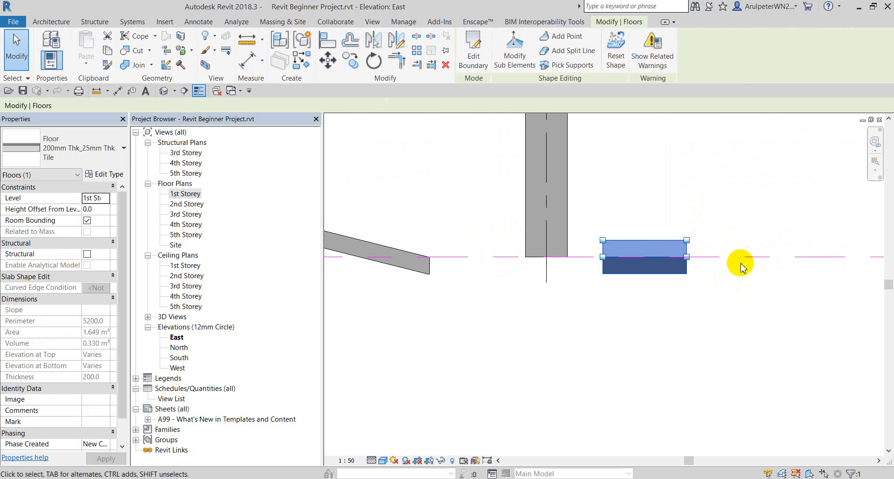
scroll(742, 264, up, 3)
click(701, 207)
scroll(656, 230, up, 2)
scroll(603, 225, down, 1)
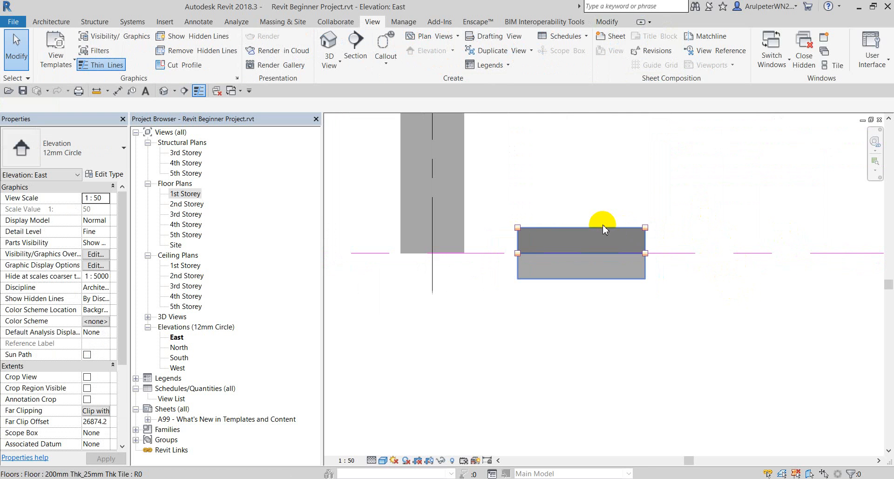
click(603, 224)
Add an aligned 200 dimension beside the right-hand floor slab.
key(d)
key(i)
scroll(623, 226, up, 2)
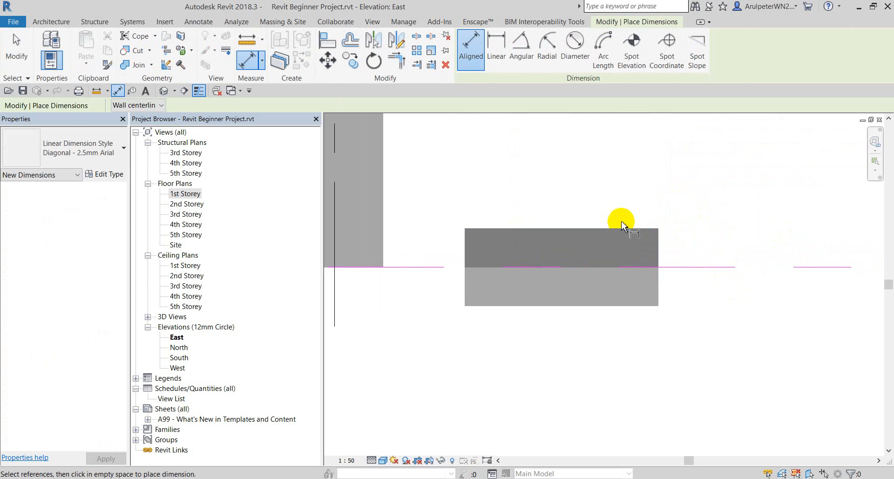
scroll(638, 228, down, 2)
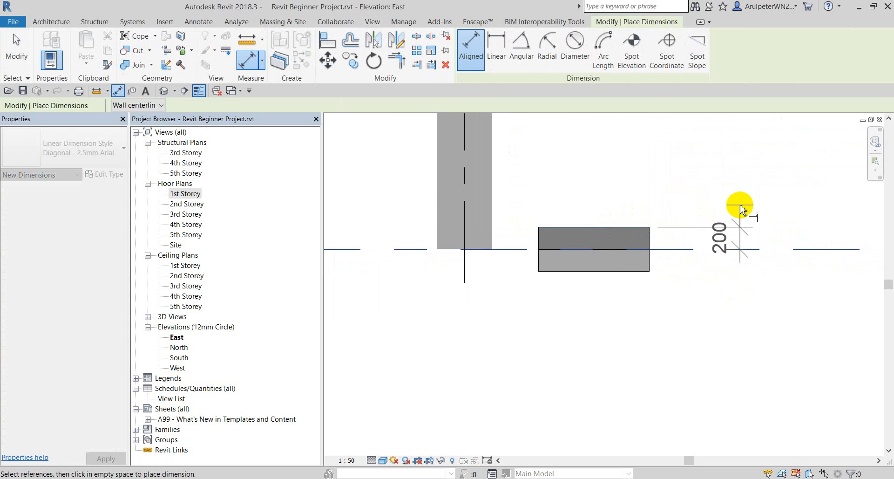
click(741, 206)
key(Escape)
key(Escape)
scroll(659, 224, down, 3)
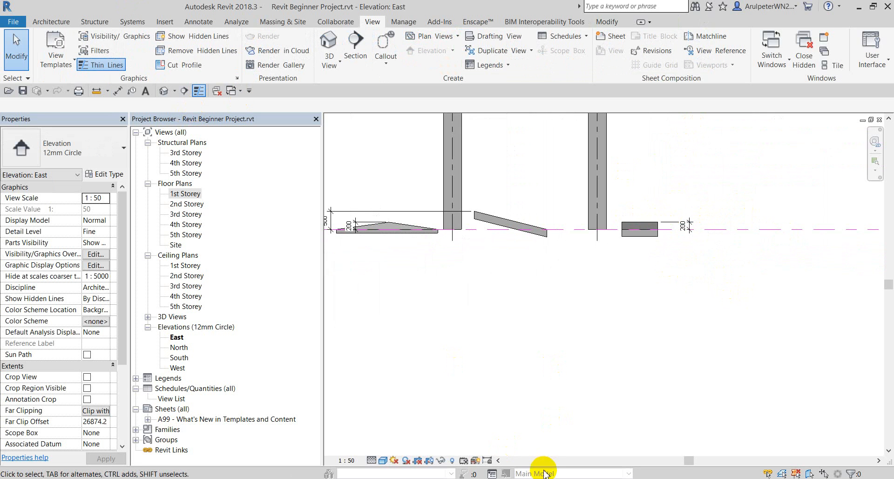
Tile the open views, then review items 1–7 of the floor task list in Notepad.
key(w)
key(t)
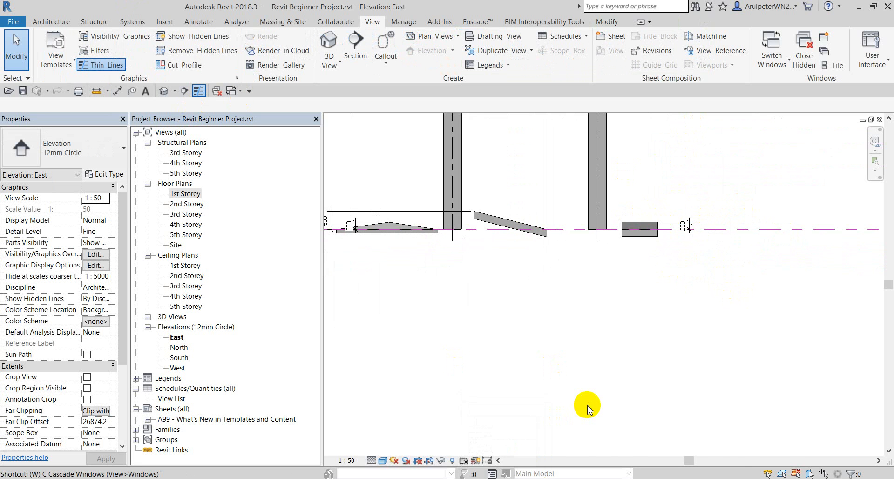
key(alt+Tab)
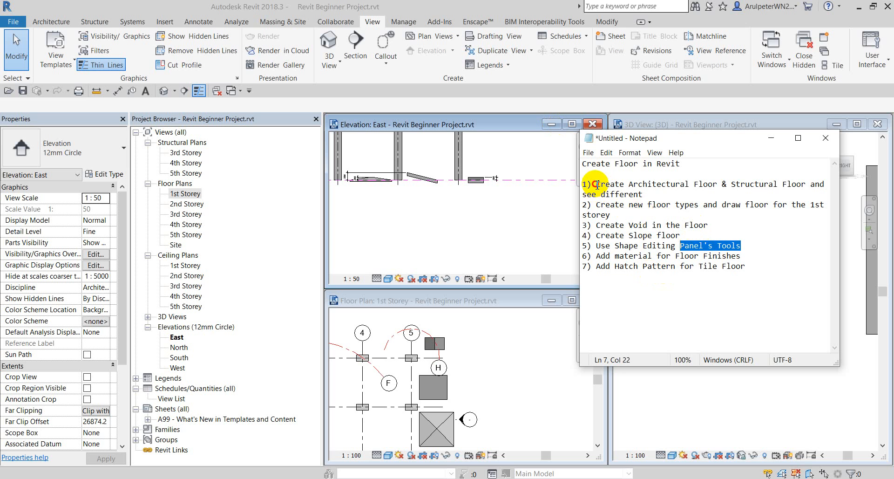
drag(597, 185, 744, 251)
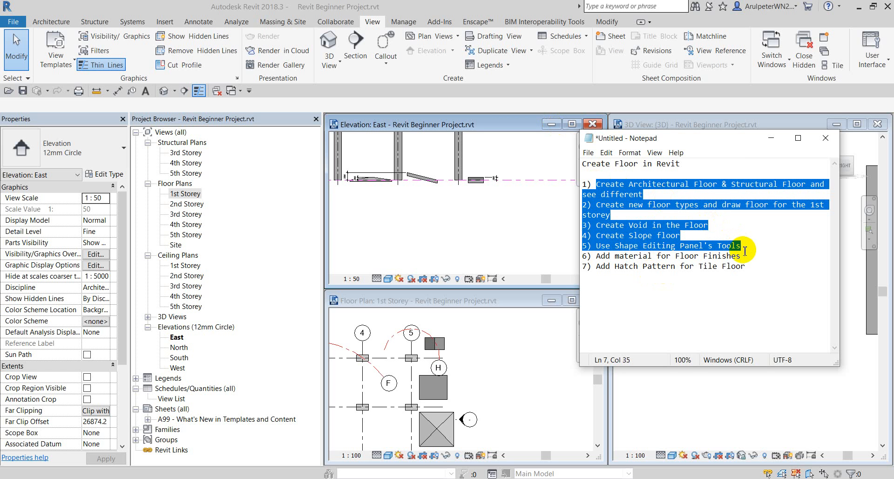
click(712, 288)
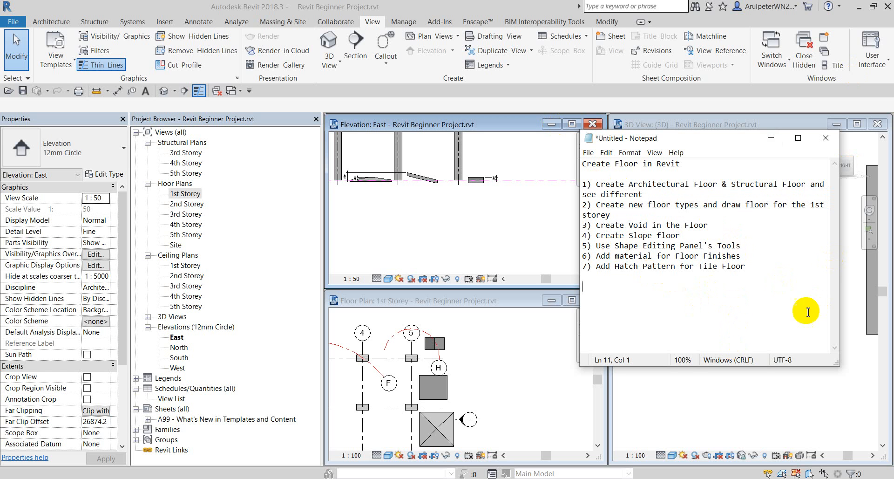
drag(753, 266, 589, 256)
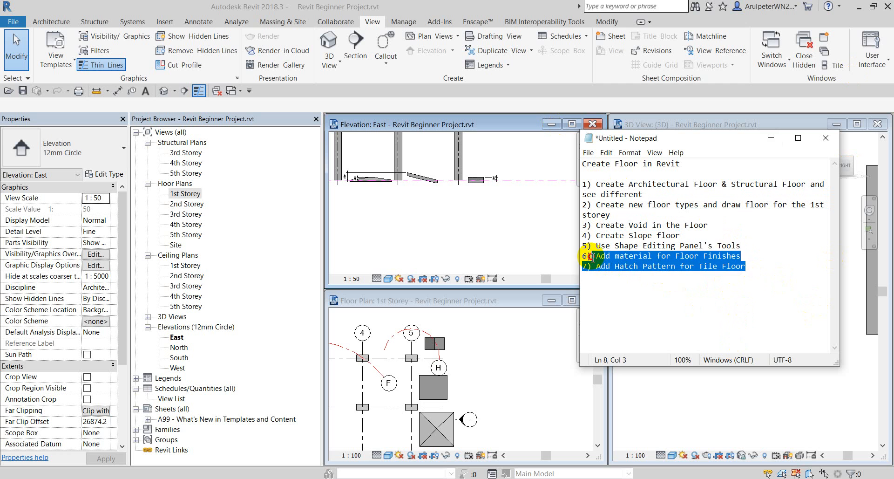
click(686, 312)
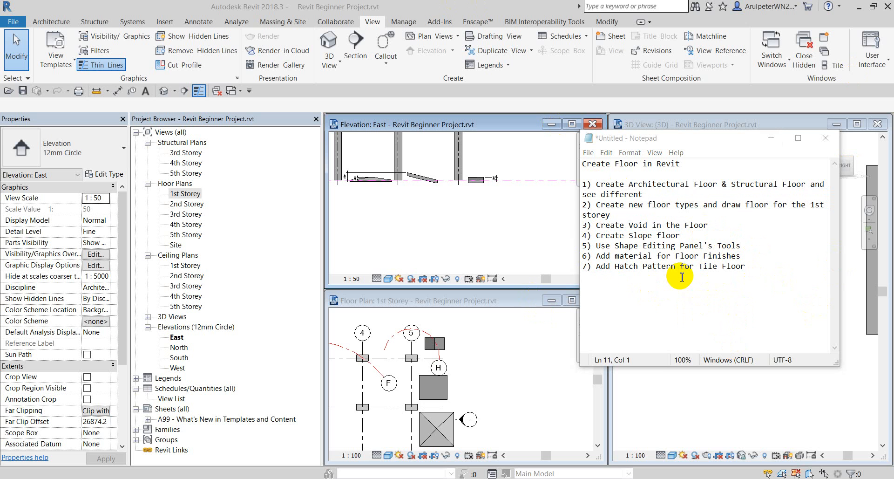
Minimize the task list and maximize the 1st Storey floor plan.
click(767, 144)
scroll(499, 349, down, 1)
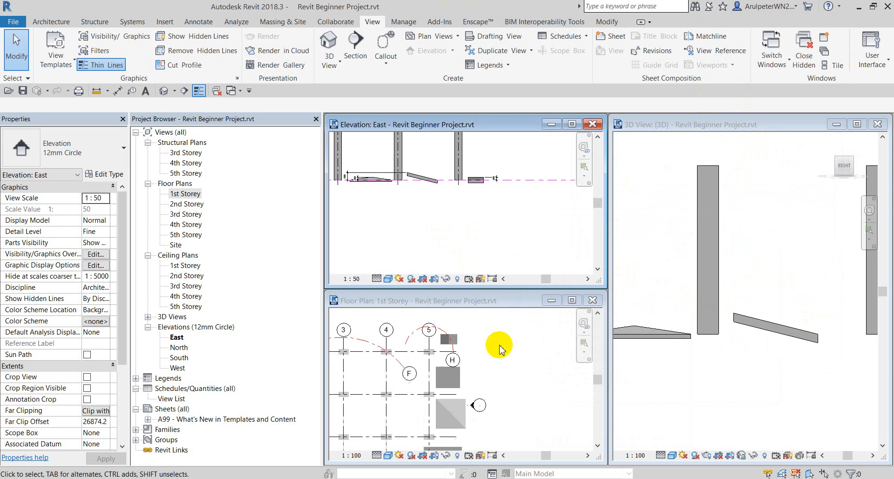
click(573, 300)
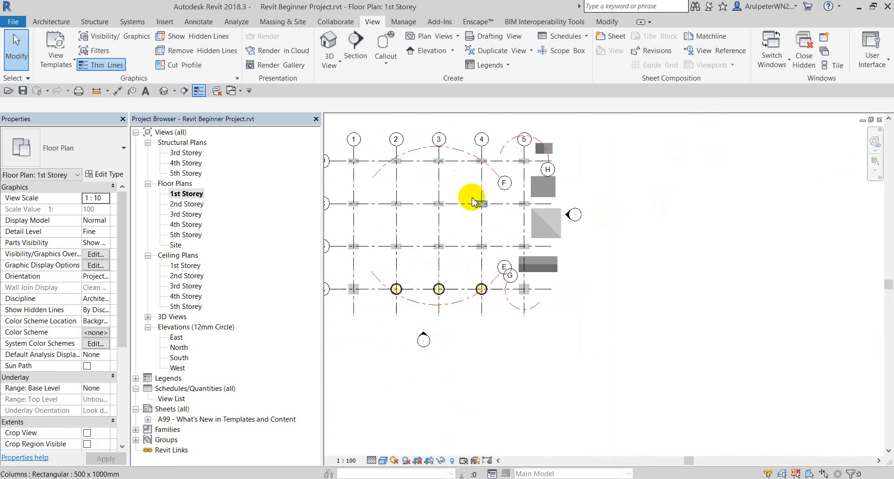
scroll(483, 186, up, 6)
scroll(588, 202, down, 3)
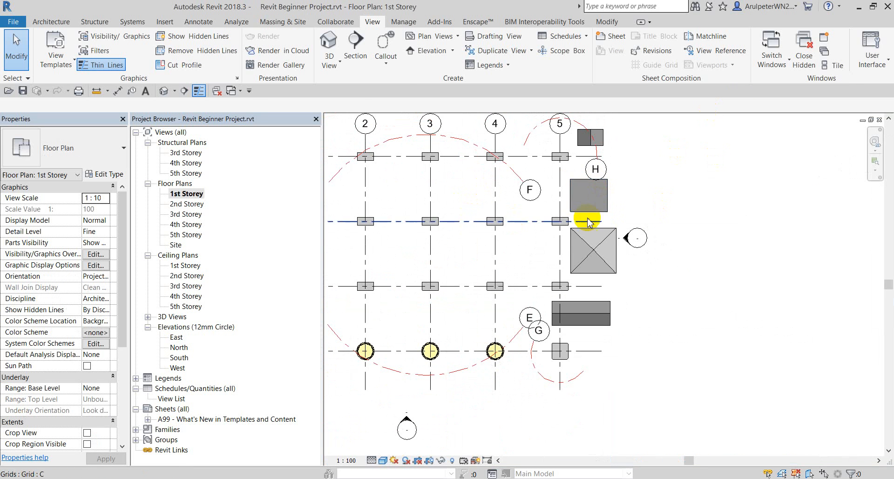
Start an architectural floor sketch and pan the plan to show grid bubbles 1–4.
click(50, 22)
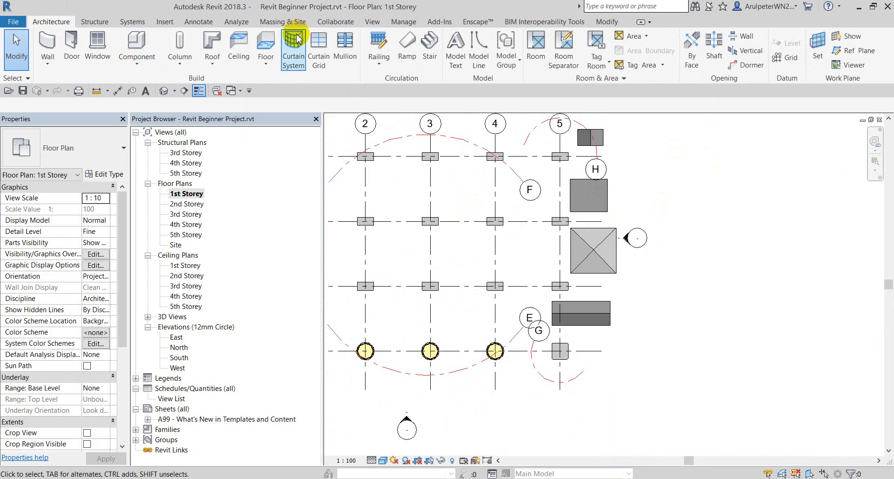
click(266, 58)
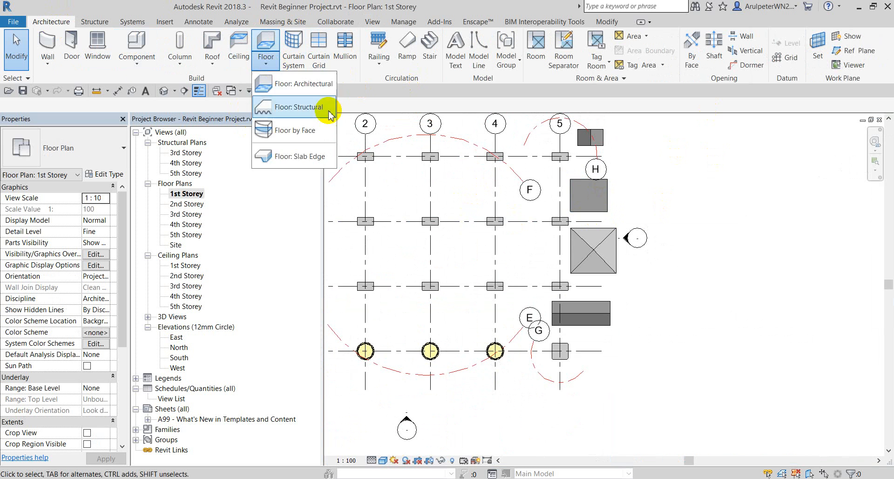
click(309, 83)
scroll(462, 251, down, 3)
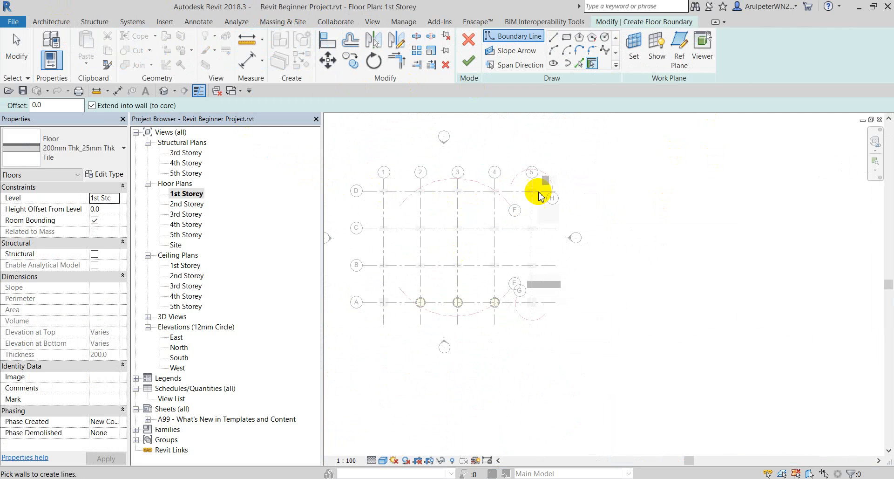
scroll(438, 200, up, 5)
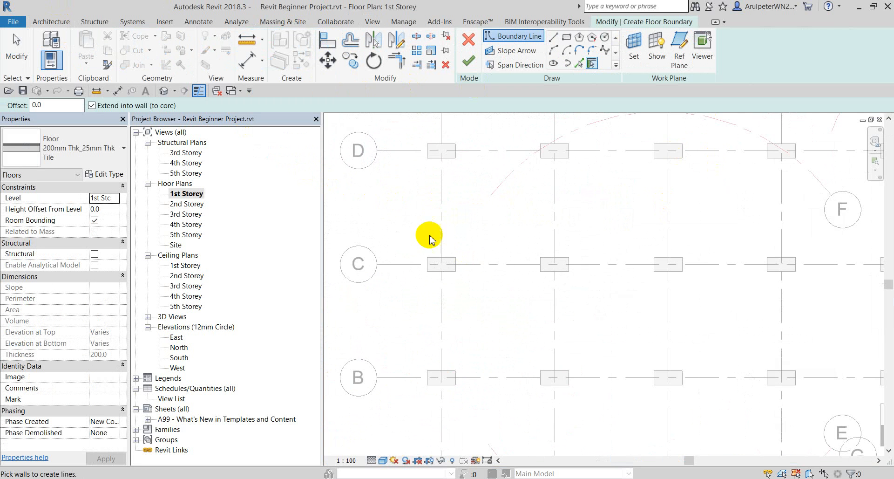
middle_drag(535, 215, 519, 250)
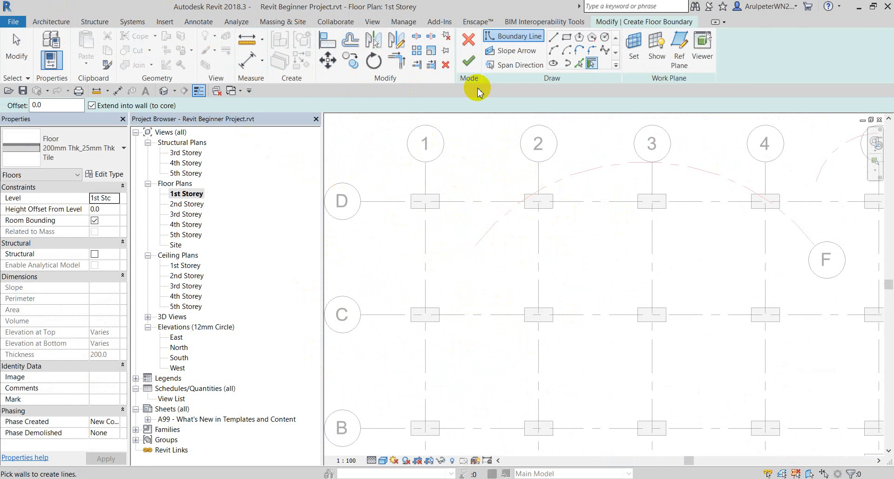
Draw a horizontal boundary line between the column corners with the Line tool.
click(580, 65)
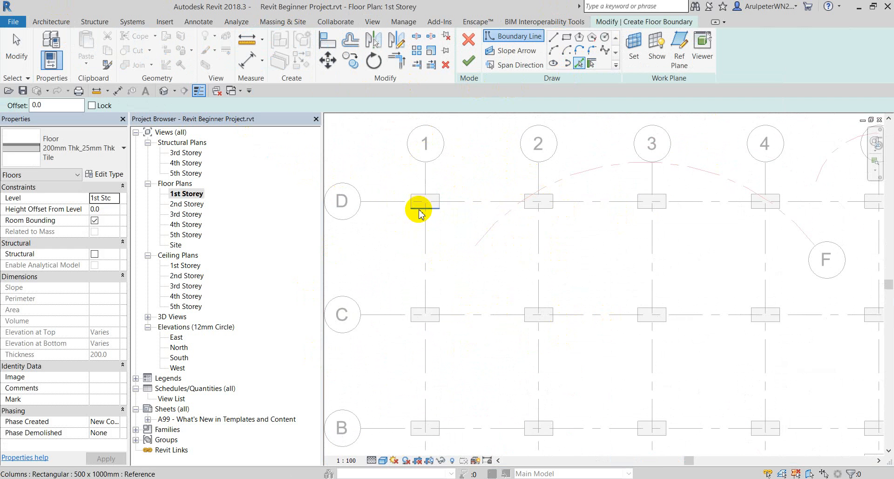
scroll(418, 210, up, 3)
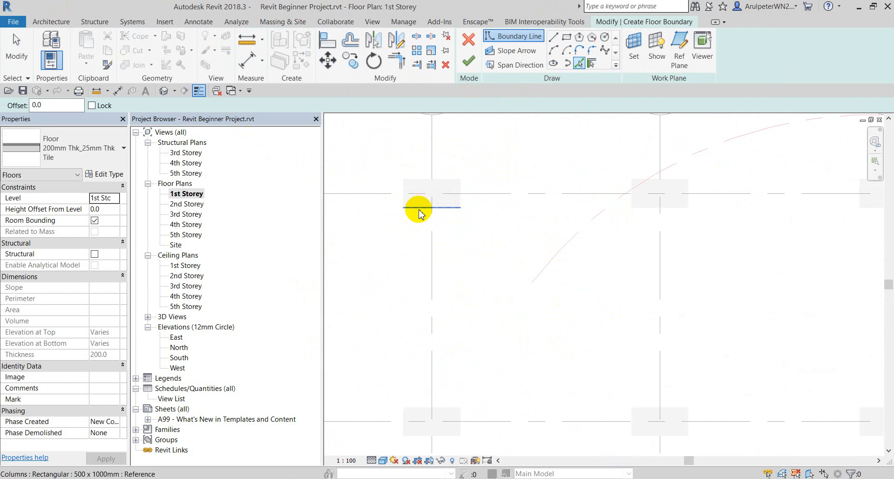
click(553, 38)
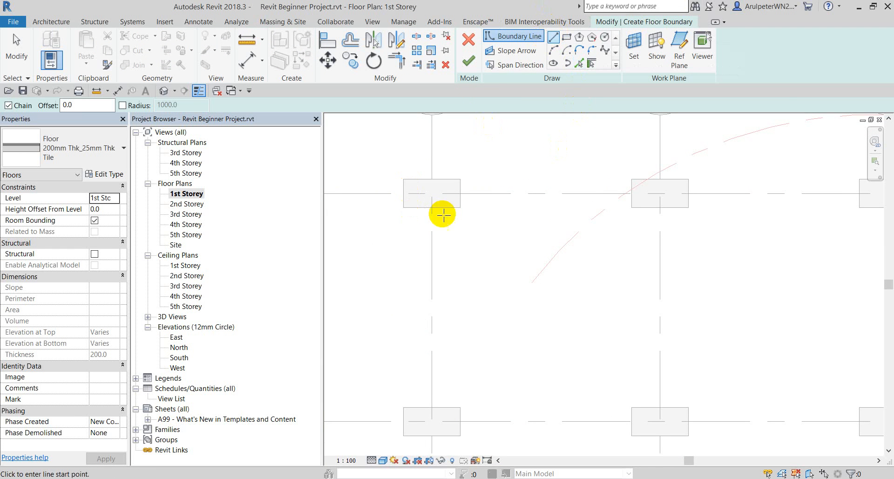
click(410, 209)
scroll(406, 206, down, 2)
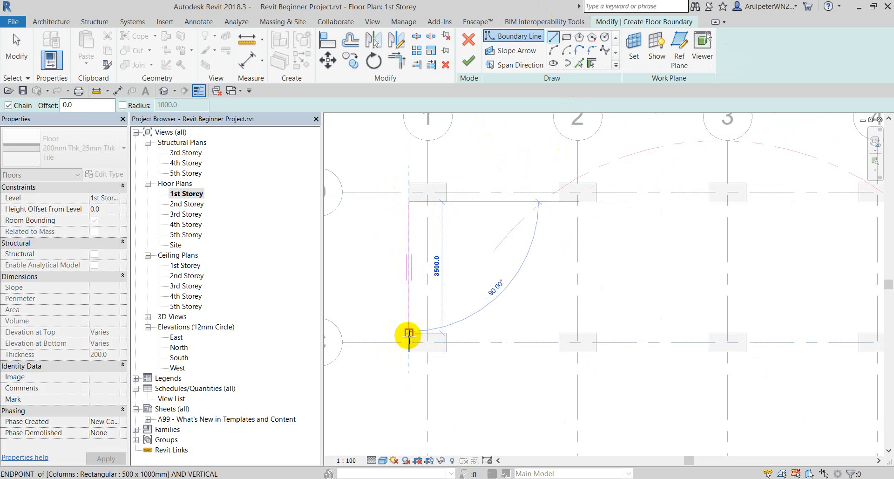
scroll(463, 210, up, 2)
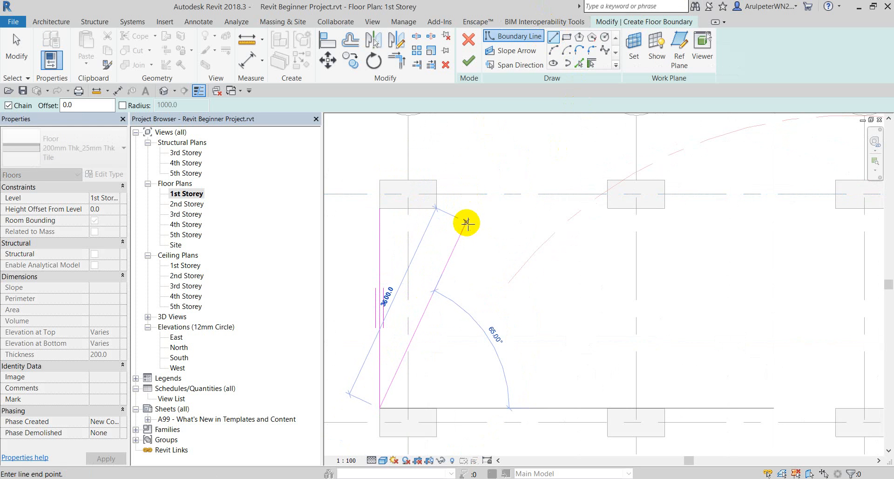
key(Escape)
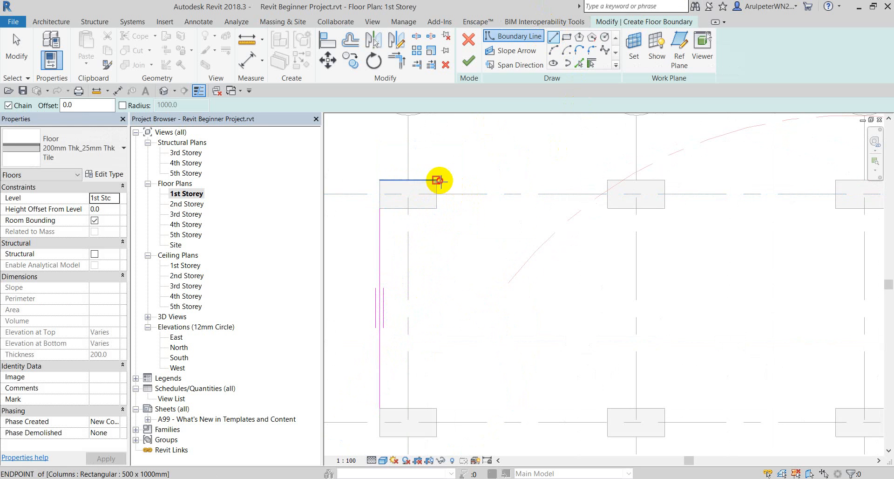
click(437, 180)
click(612, 180)
scroll(579, 160, down, 2)
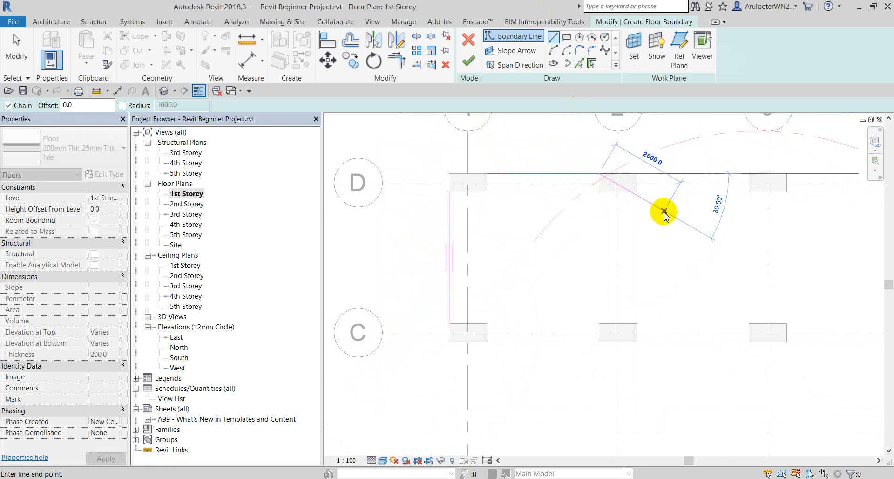
key(Escape)
Draw a vertical boundary line down the column corners and fix the short corner segment.
click(618, 192)
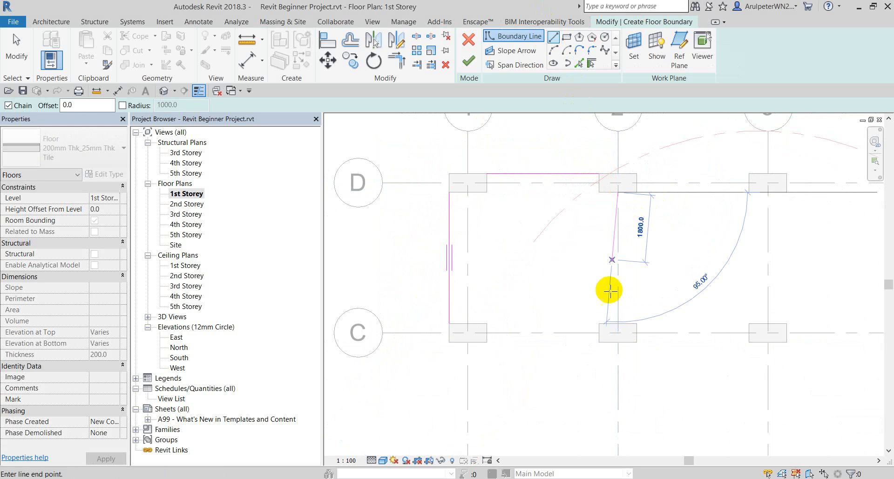
click(618, 323)
scroll(599, 320, up, 4)
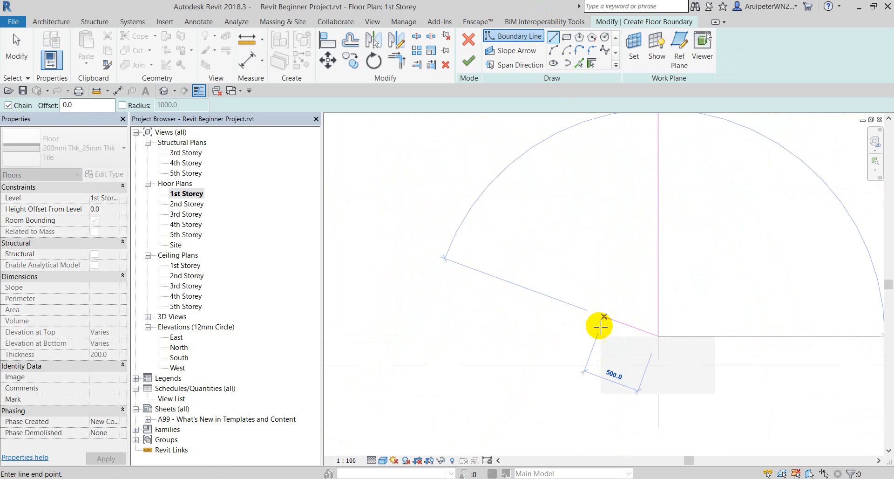
click(602, 333)
scroll(614, 325, down, 5)
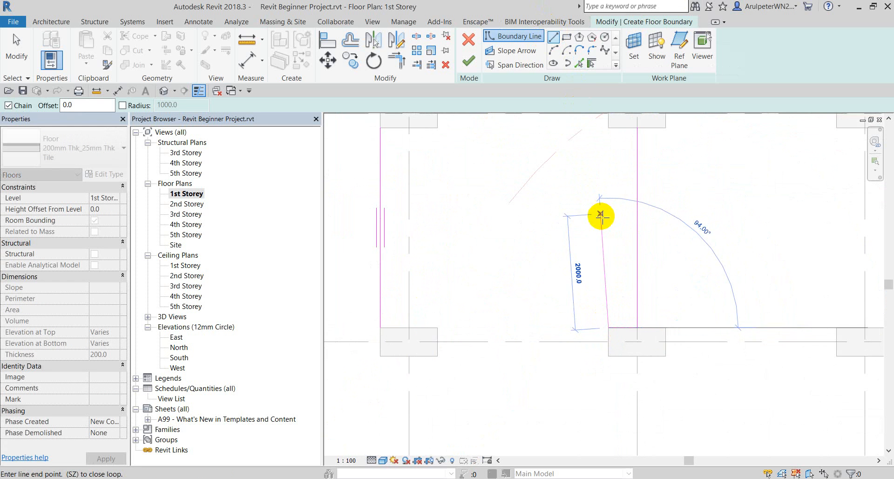
key(Escape)
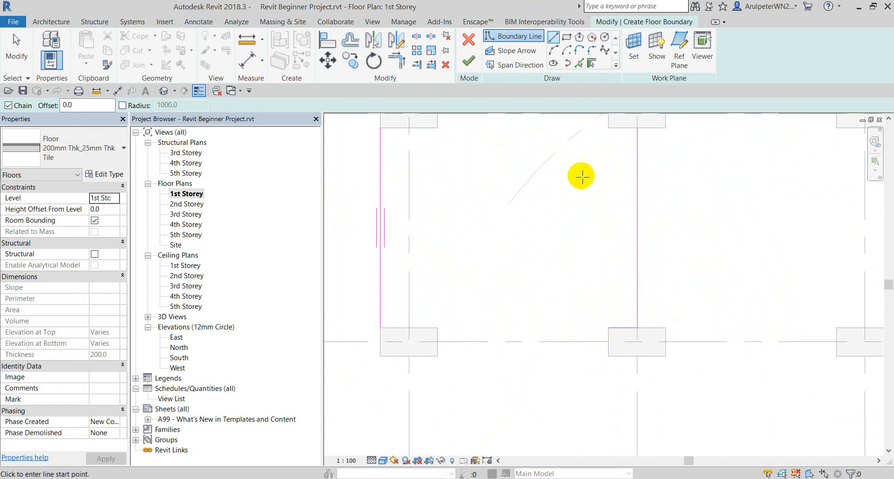
scroll(579, 176, down, 2)
Pick the upper columns' left, bottom and right edges as boundary lines.
click(580, 64)
scroll(606, 140, up, 4)
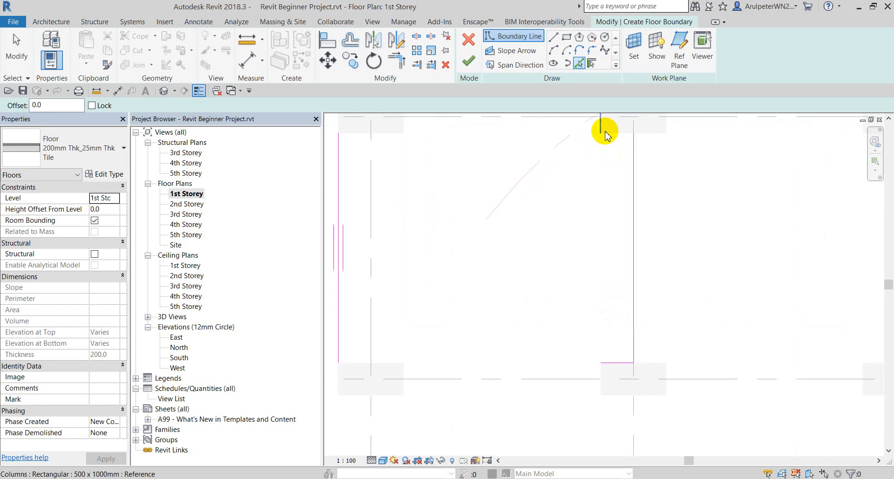
click(598, 195)
click(620, 199)
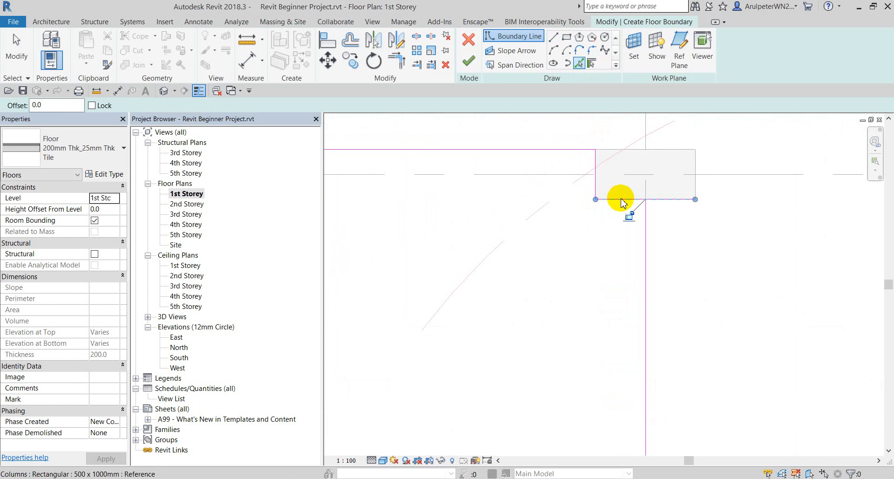
scroll(686, 188, down, 3)
scroll(466, 167, up, 2)
click(462, 201)
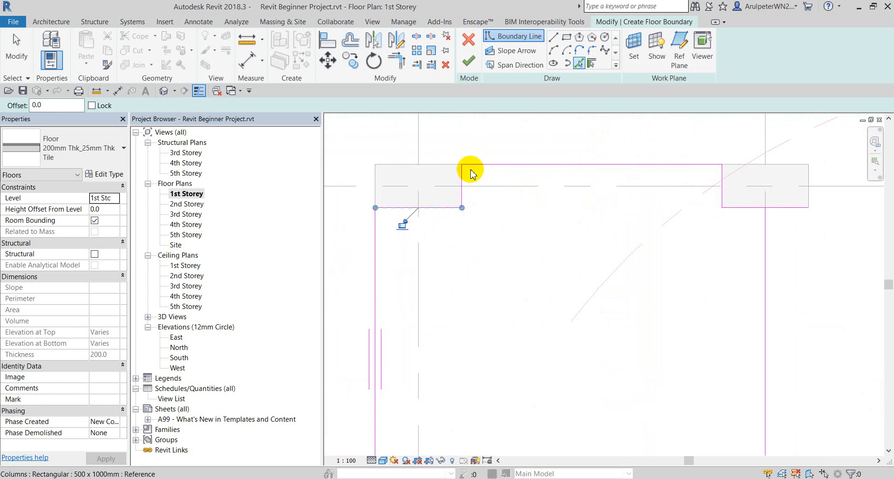
scroll(485, 256, down, 3)
scroll(475, 295, up, 3)
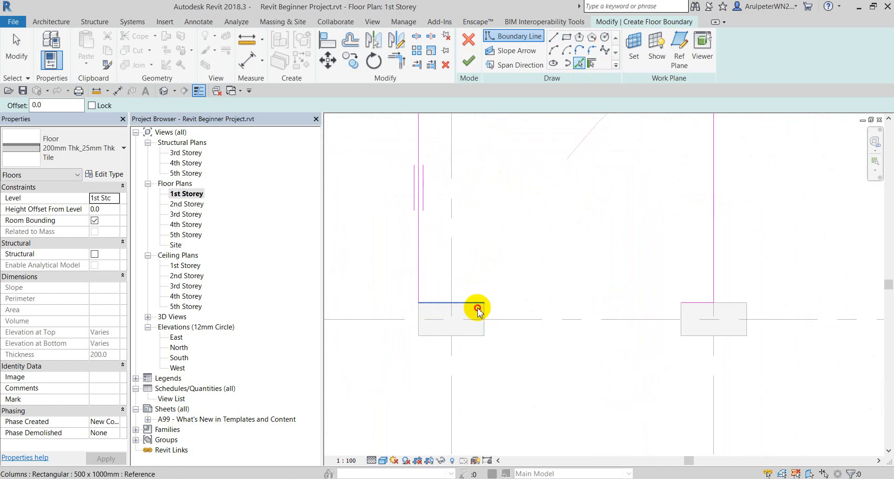
Pick the lower-left column's edges, grid C and the right column's left edge as boundary lines.
click(478, 309)
click(481, 330)
scroll(592, 331, up, 3)
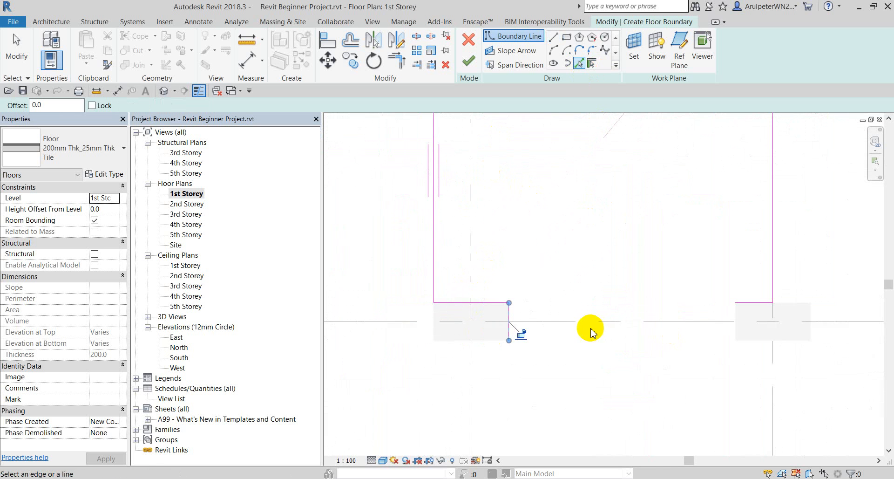
click(684, 322)
scroll(792, 323, up, 3)
click(742, 296)
scroll(594, 325, down, 6)
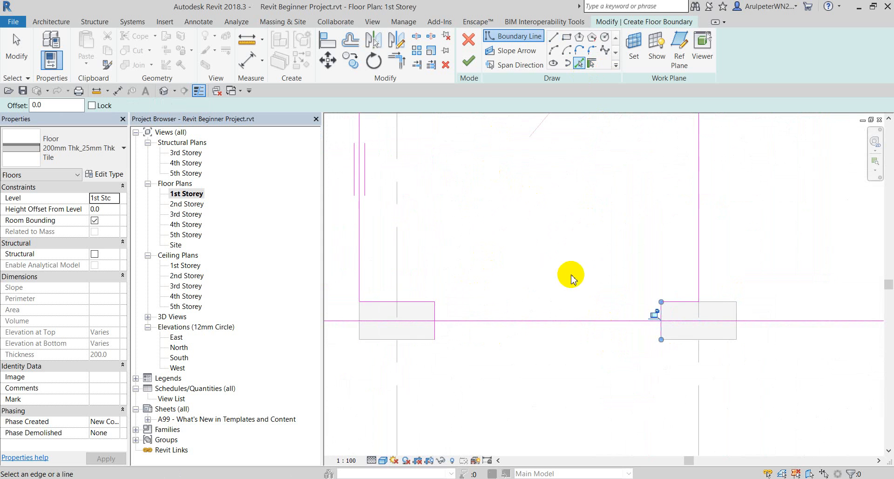
Trim the crossing boundary sketch lines at two corners into one closed loop.
click(398, 59)
scroll(447, 347, up, 2)
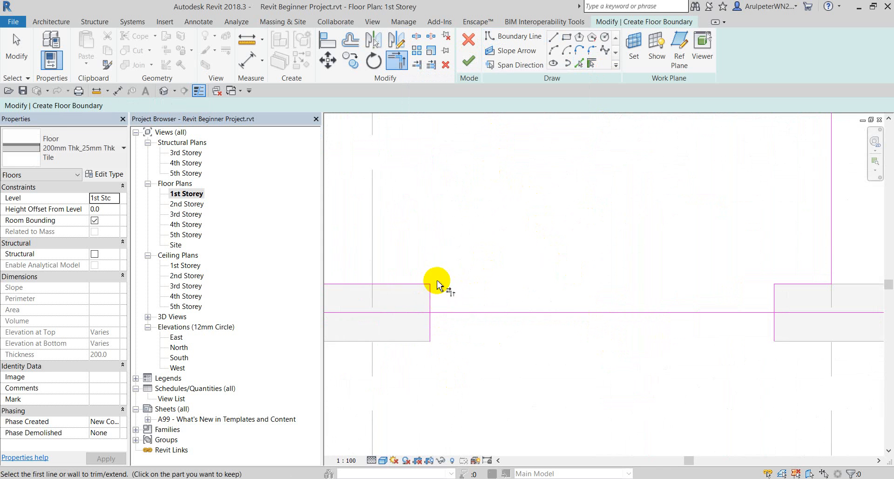
click(431, 294)
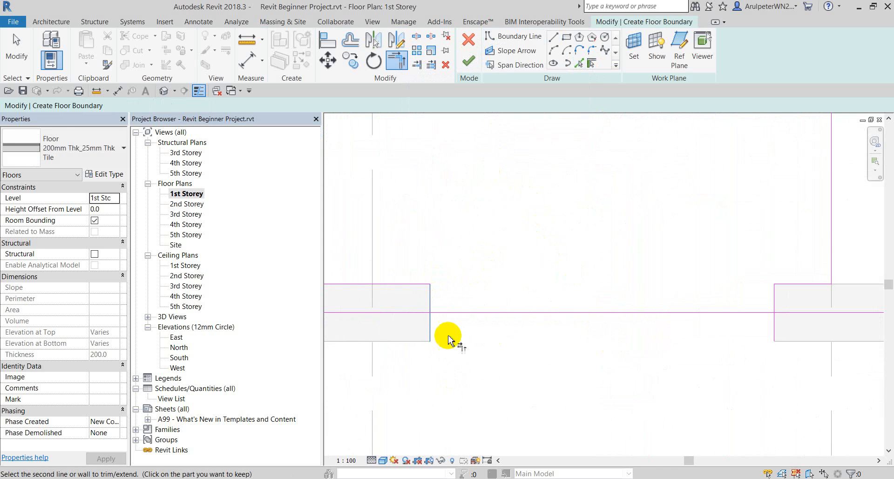
click(433, 294)
scroll(452, 315, up, 2)
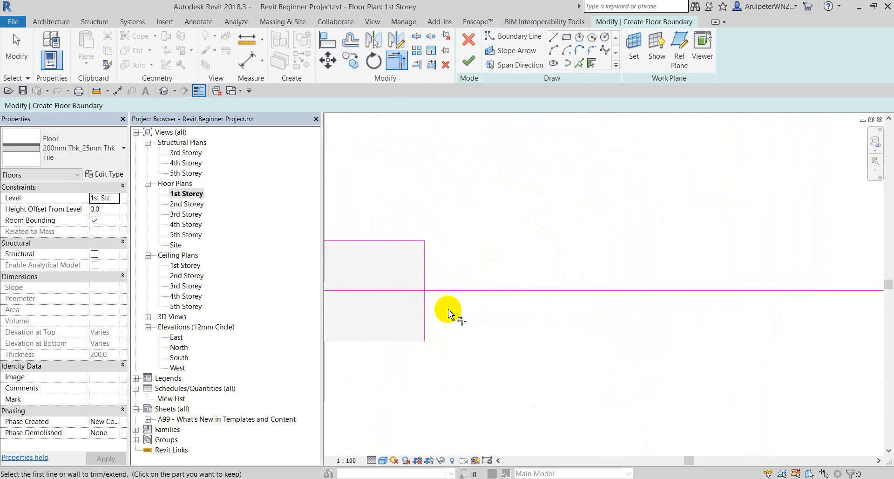
scroll(431, 286, down, 2)
scroll(729, 294, up, 3)
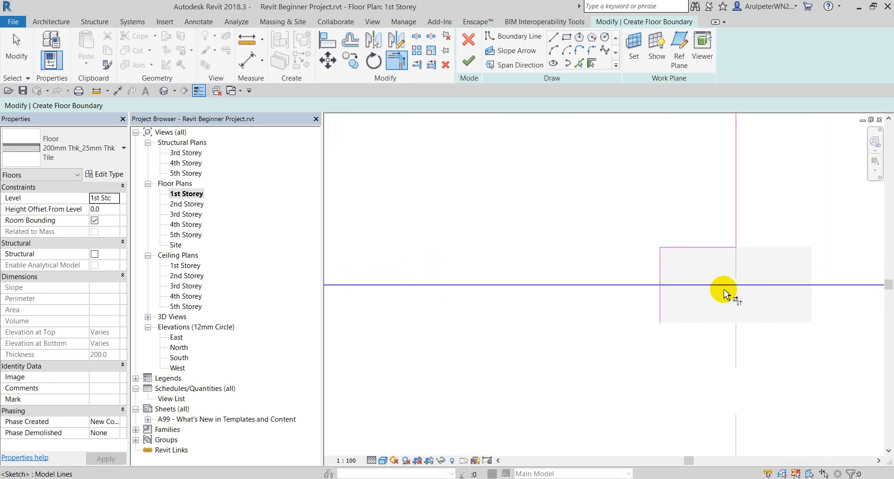
click(654, 291)
scroll(720, 304, down, 4)
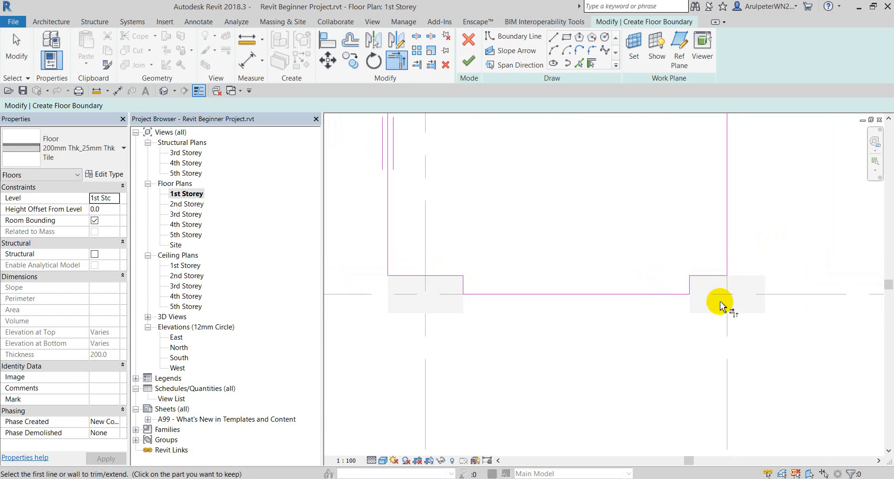
scroll(614, 156, down, 2)
scroll(641, 233, up, 3)
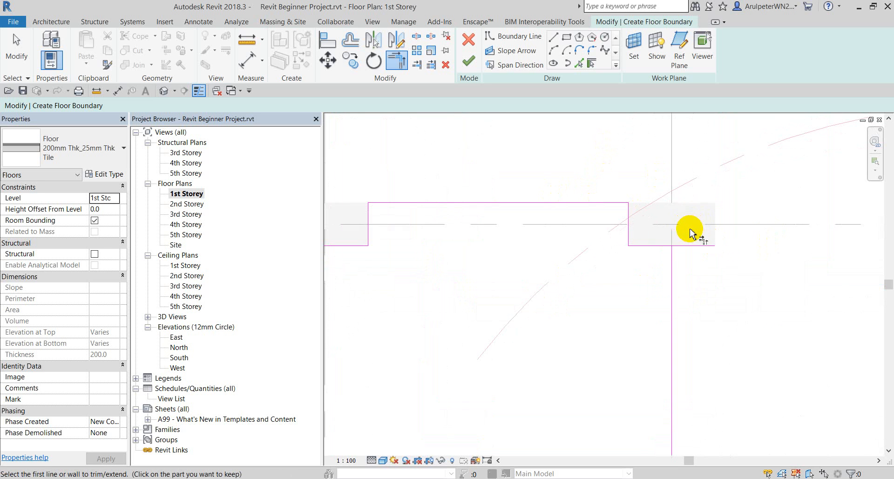
click(665, 250)
scroll(646, 223, down, 4)
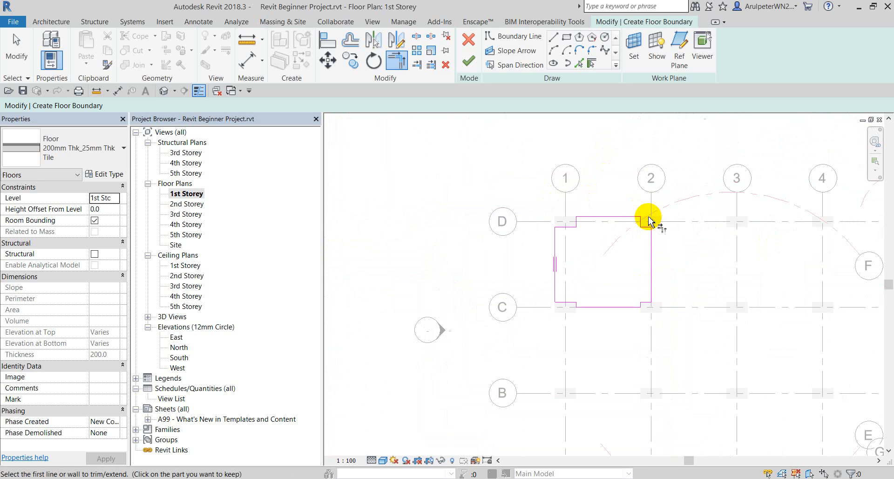
key(Escape)
scroll(578, 219, up, 2)
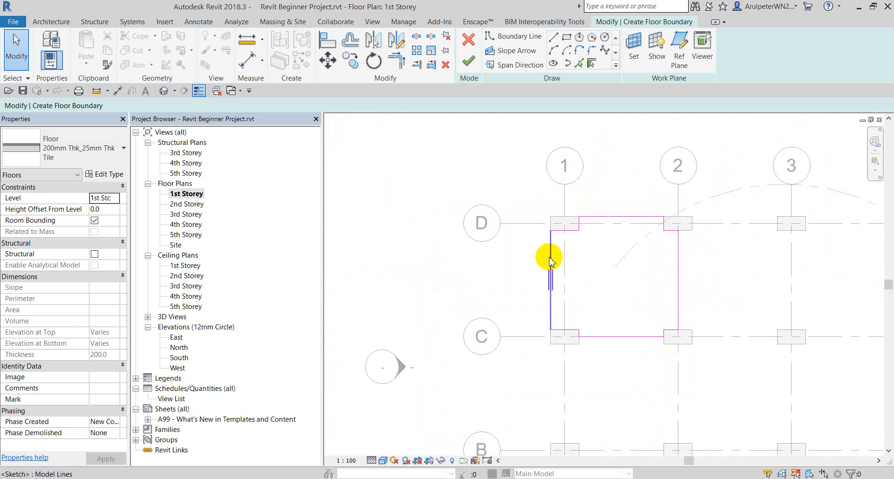
Tab-select the twelve-line boundary chain to verify it, then finish the 200 mm floor.
key(Tab)
click(549, 255)
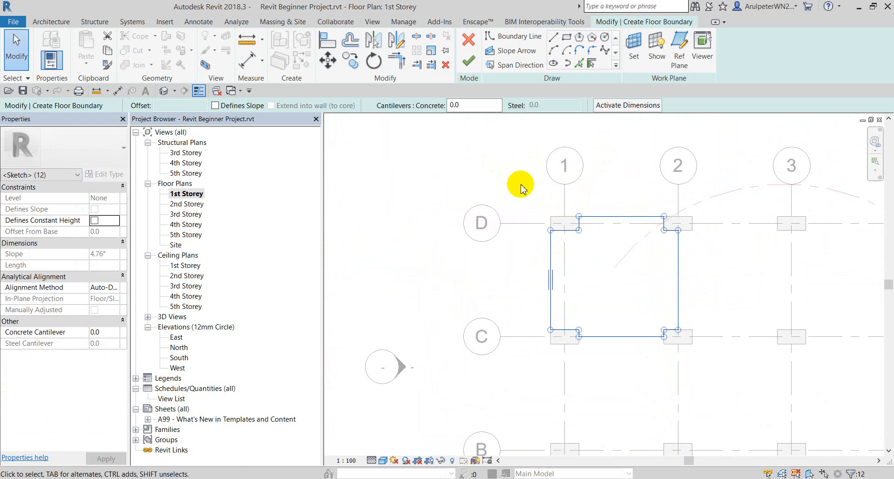
click(471, 174)
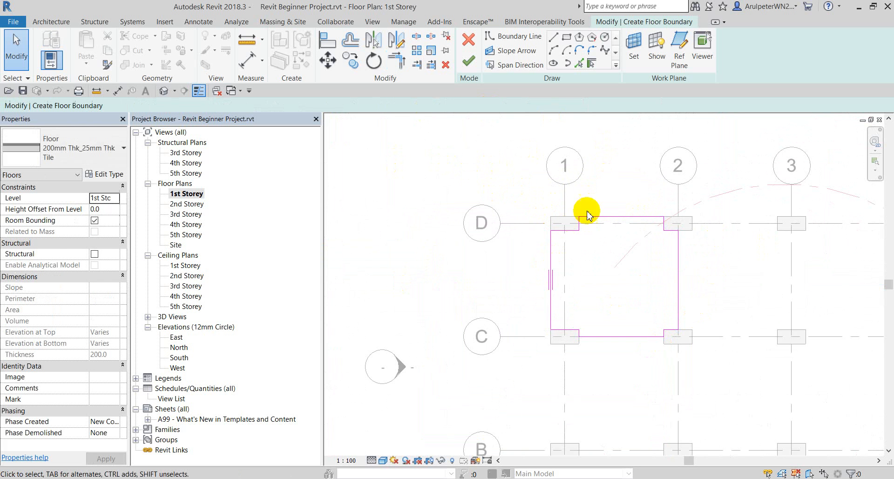
key(Tab)
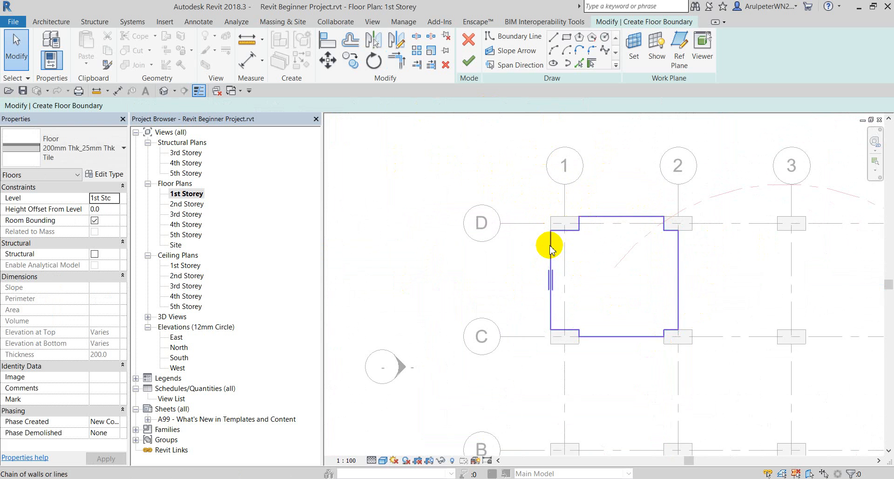
click(550, 250)
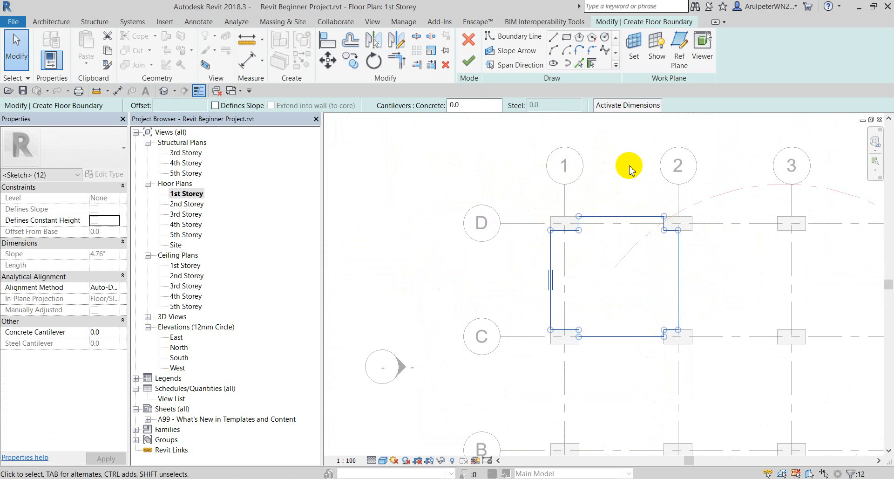
scroll(628, 183, up, 2)
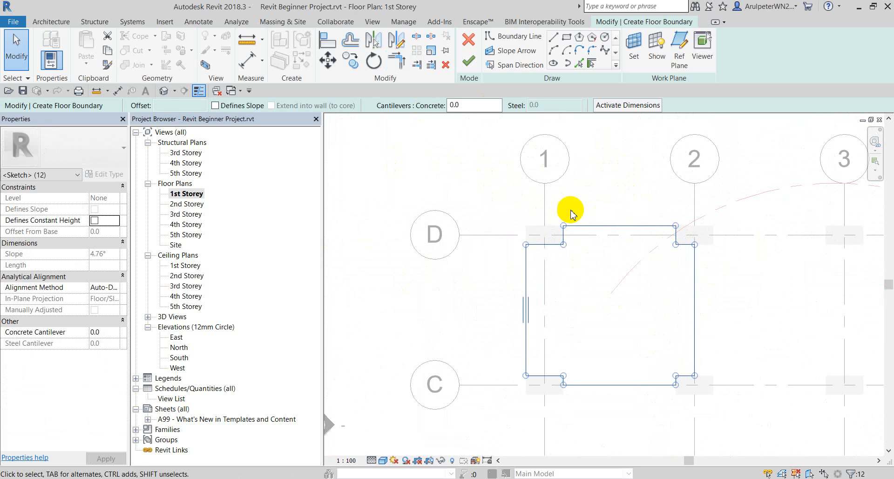
click(417, 194)
scroll(485, 182, down, 2)
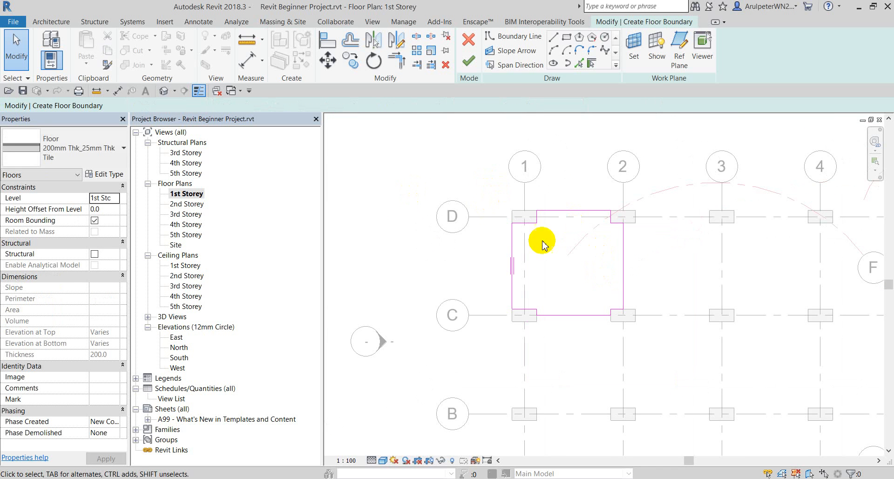
key(Tab)
click(513, 244)
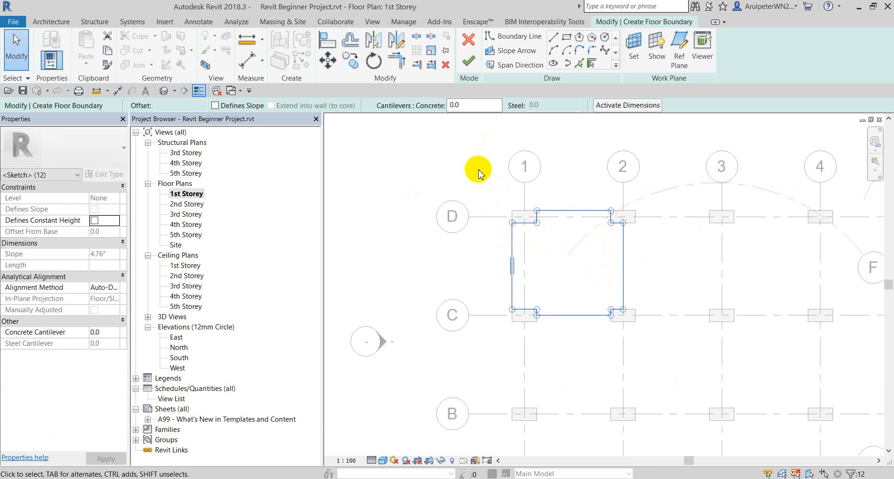
click(470, 64)
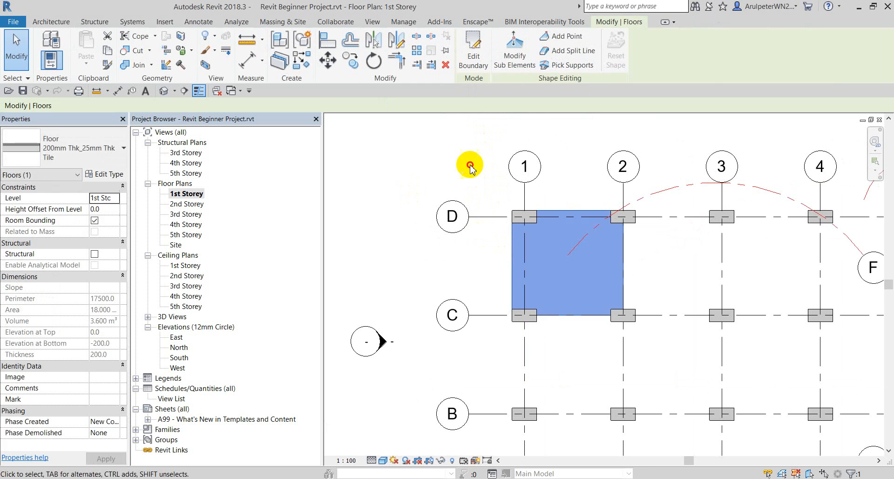
Select the new floor and open the 200mm Thk_25mm Thk Tile type's layer structure.
click(471, 168)
scroll(582, 214, down, 1)
scroll(600, 253, up, 1)
click(540, 227)
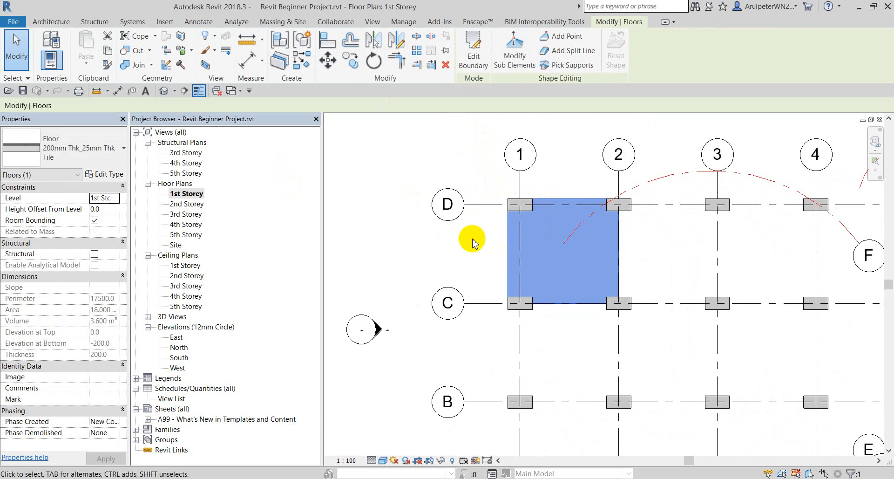
click(423, 148)
click(569, 231)
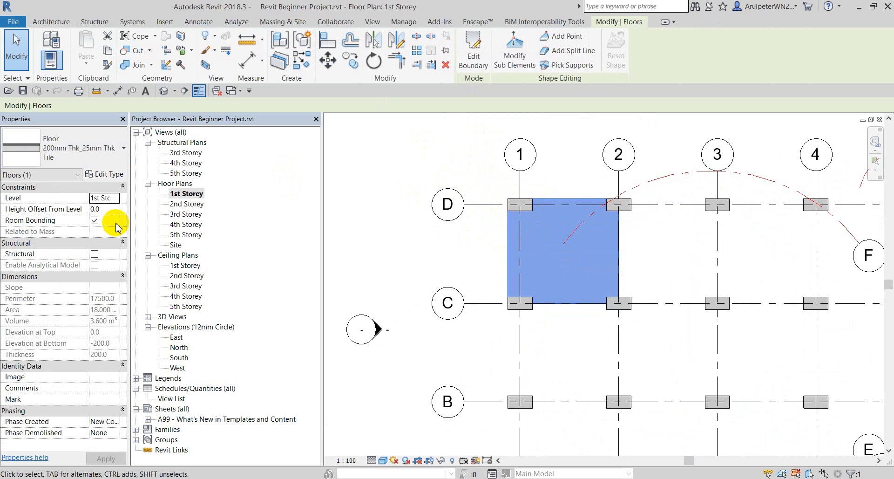
click(102, 173)
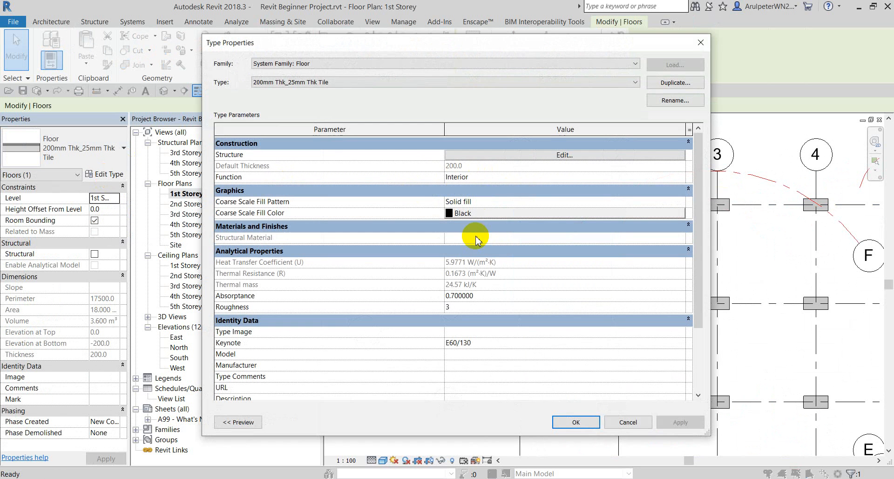
click(577, 156)
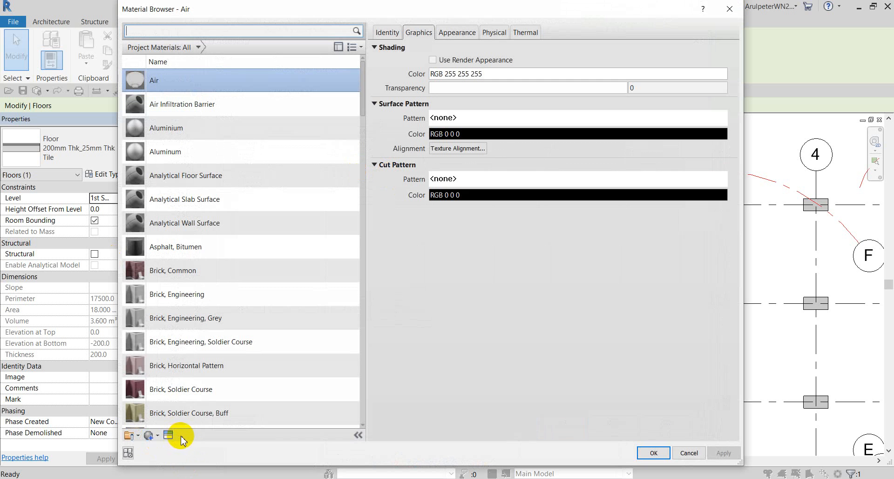
Create a new material named Square Tile 25mm Thk and pick its generic appearance image.
click(156, 439)
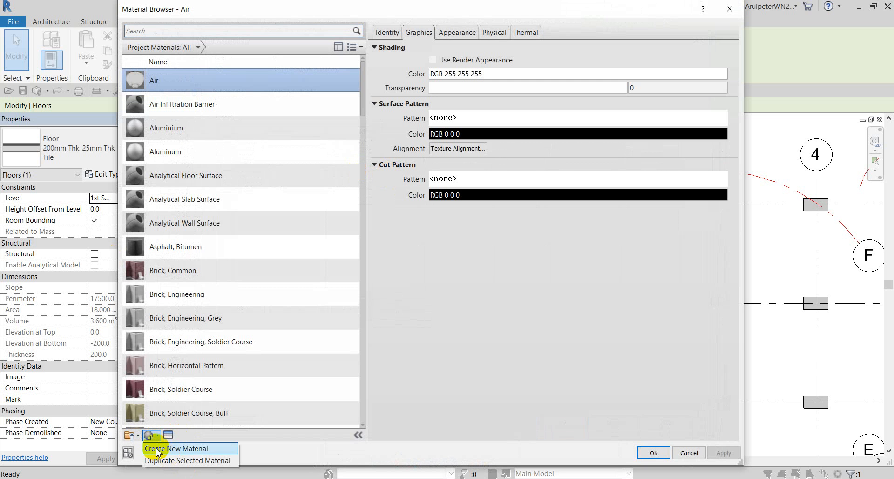
click(172, 449)
right_click(220, 251)
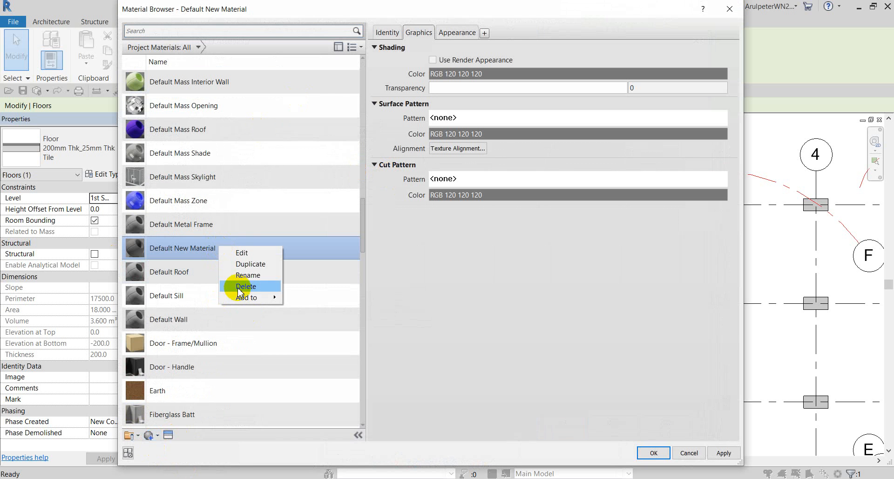
click(248, 278)
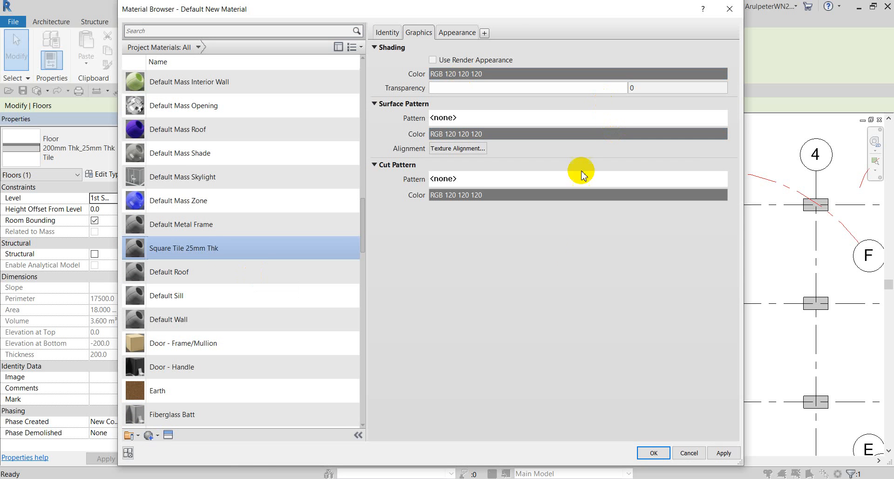
click(527, 335)
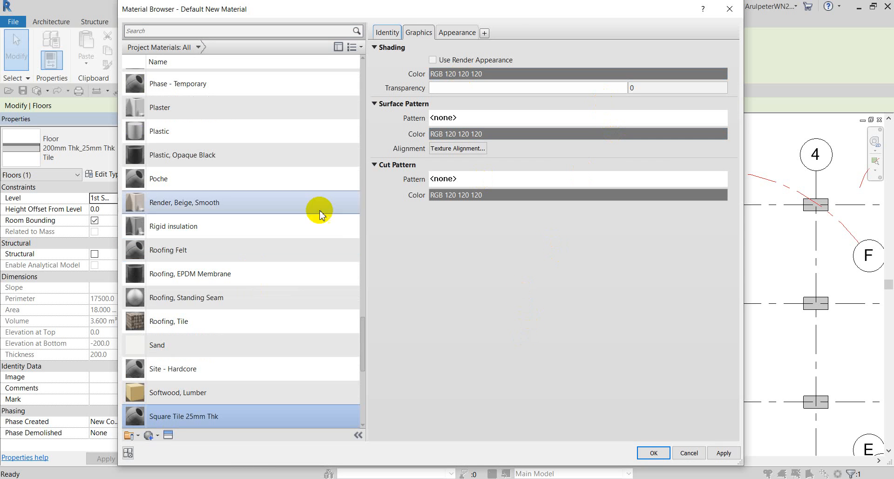
click(459, 39)
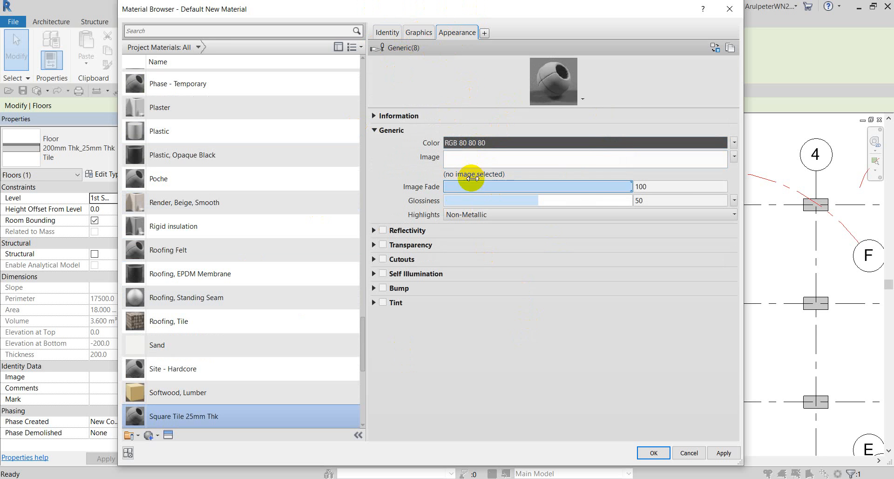
click(458, 159)
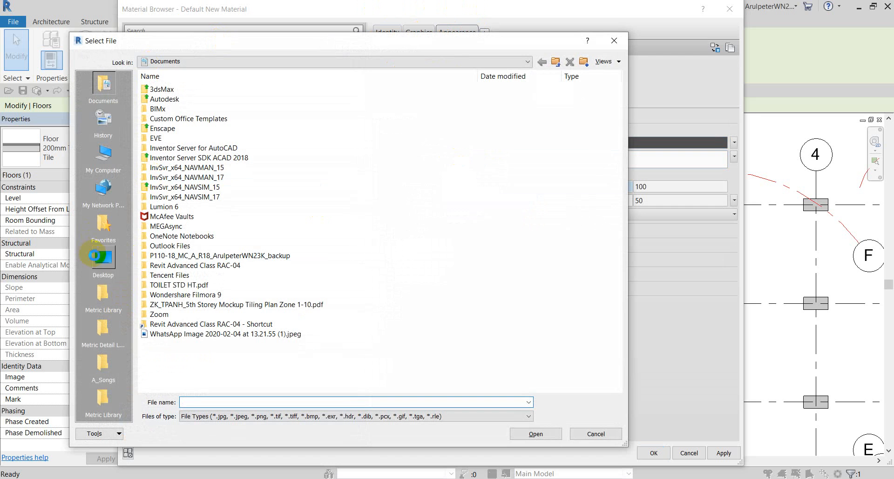
Load the grey tile-grid jpg from the Desktop as the image and open its texture settings.
click(97, 257)
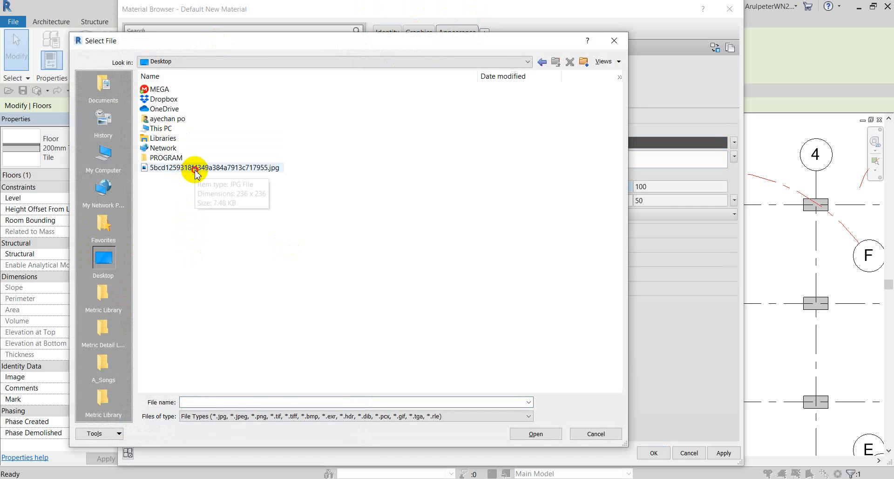
click(195, 170)
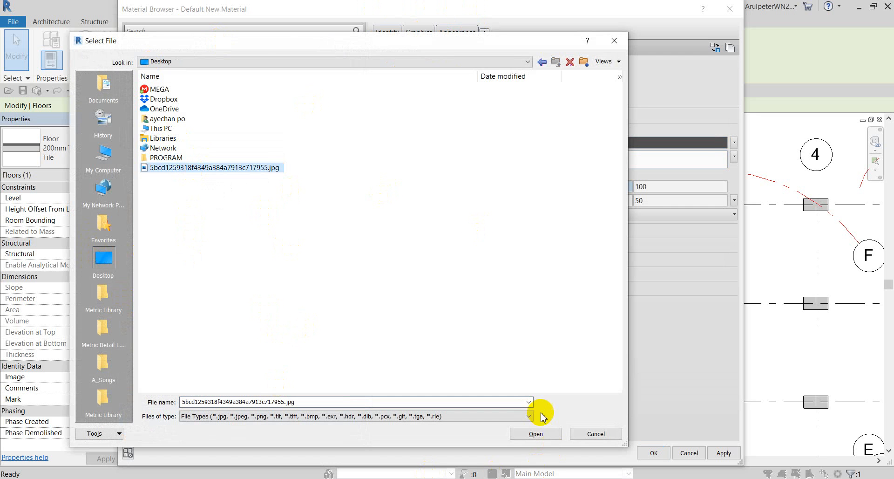
click(536, 434)
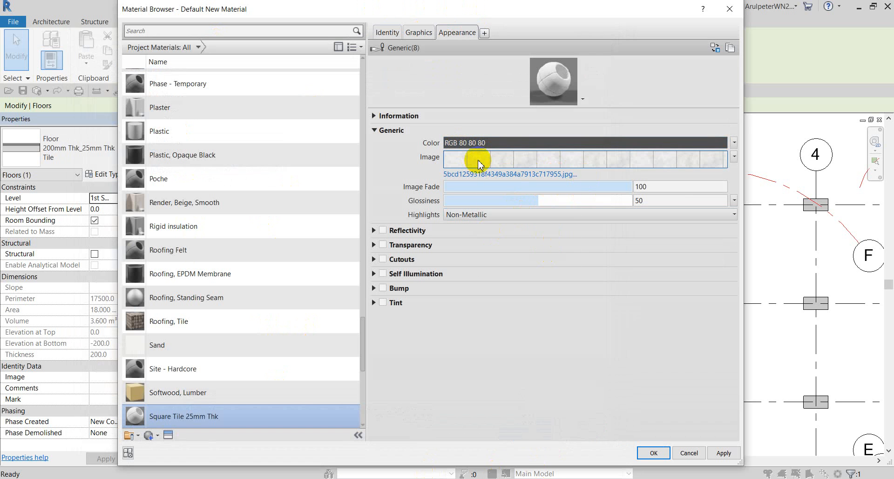
mouse_move(480, 163)
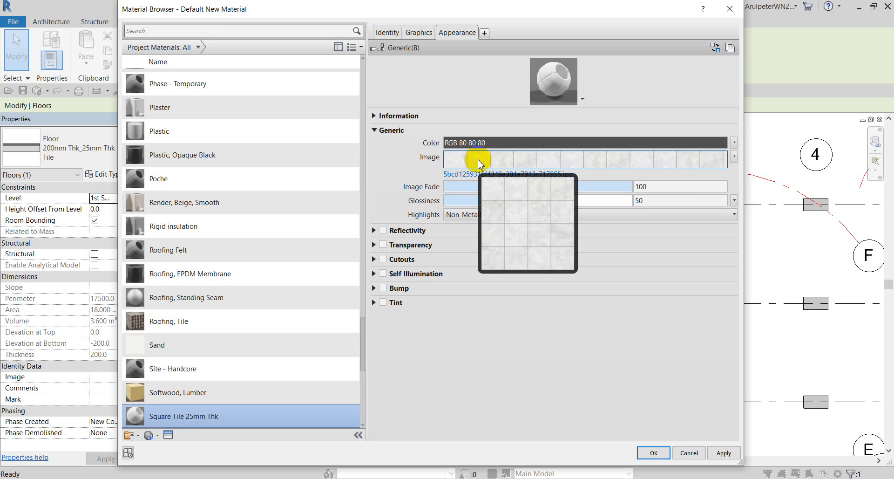
click(479, 160)
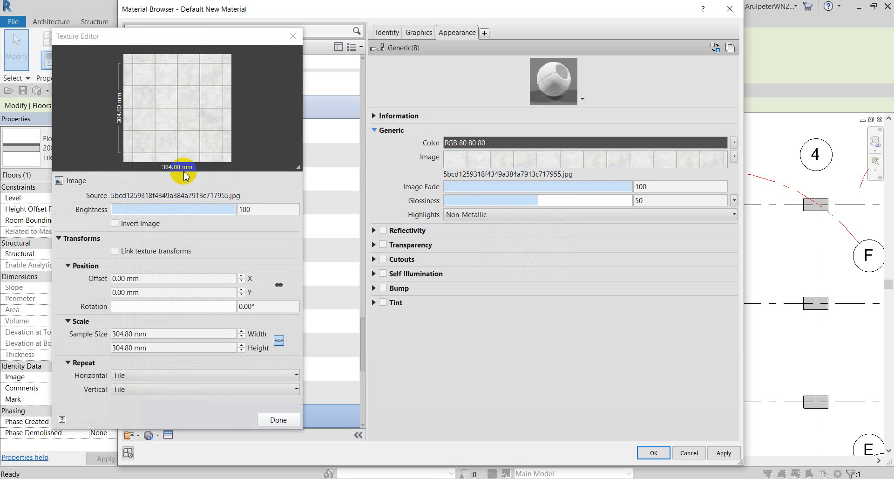
Try texture sample widths of 1 m, 1000 mm and 500 mm.
click(166, 334)
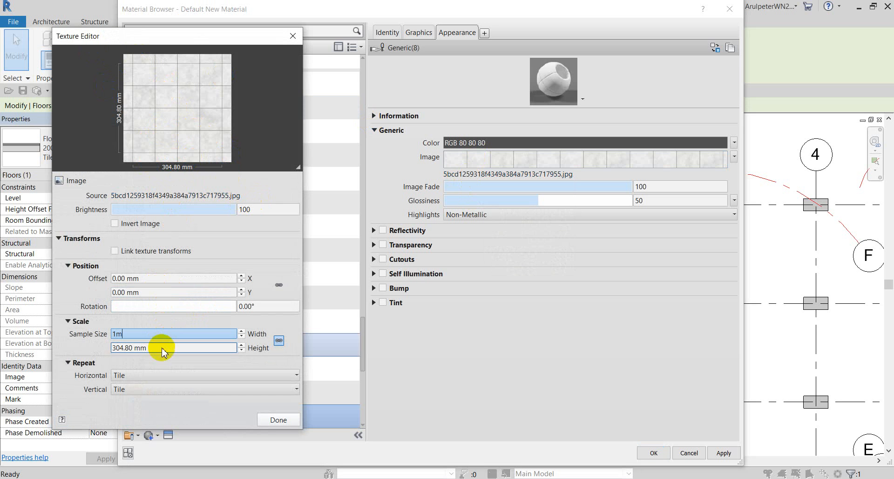
click(169, 348)
text(1)
key(Return)
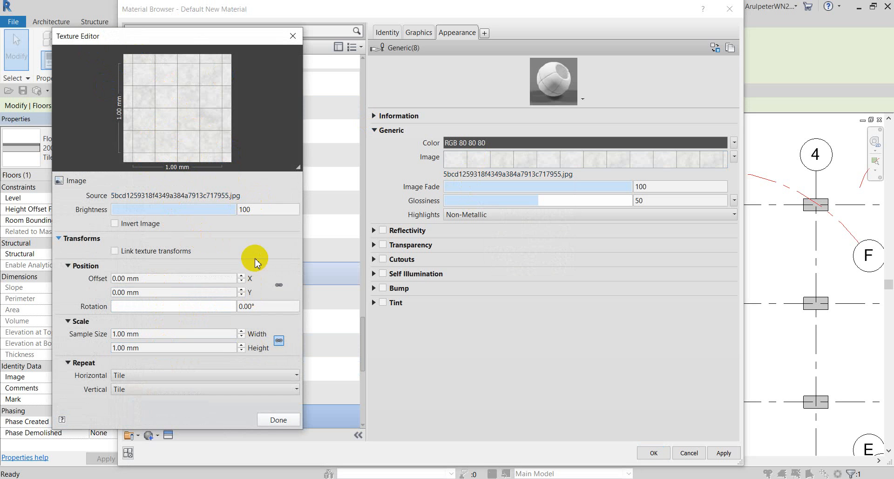
click(157, 334)
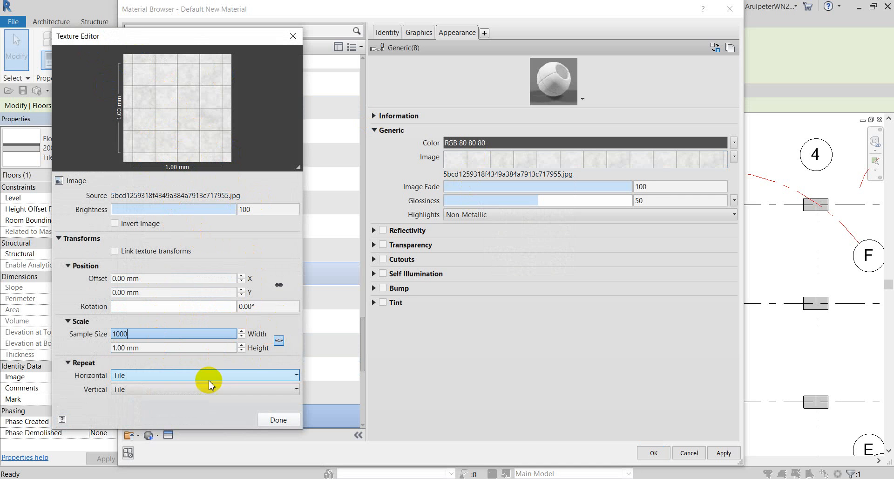
click(286, 356)
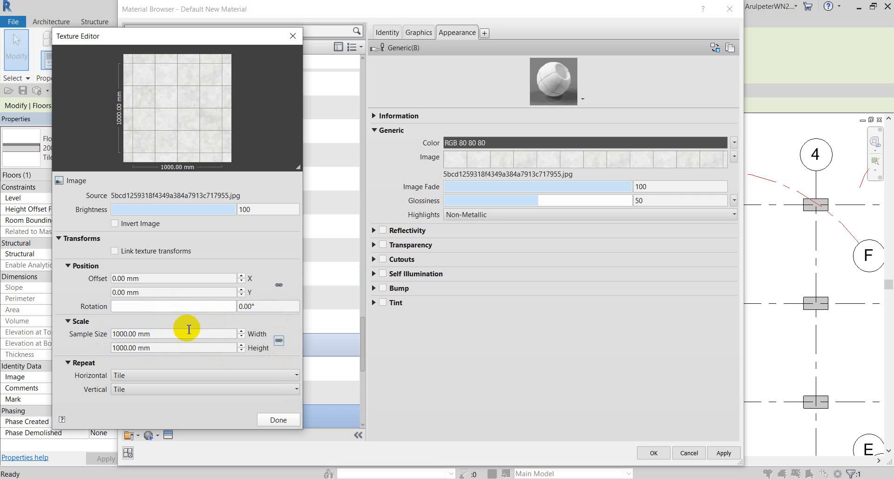
drag(186, 334, 85, 337)
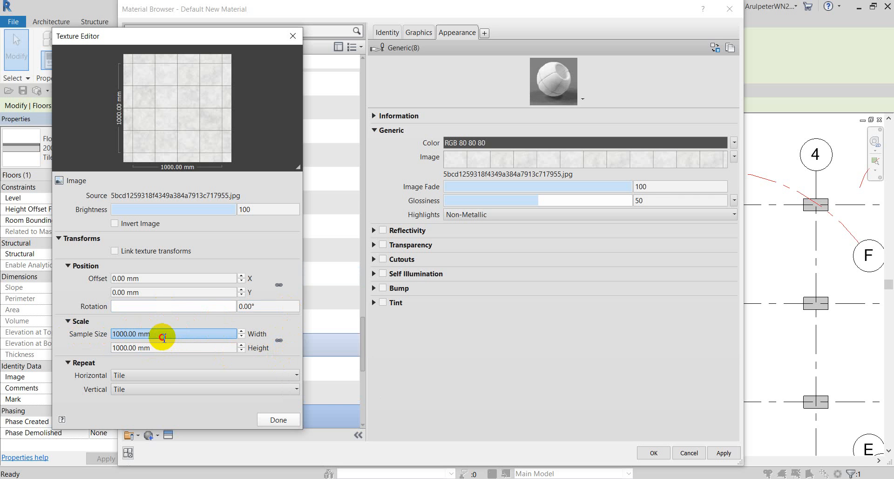
drag(162, 338, 80, 321)
text(500)
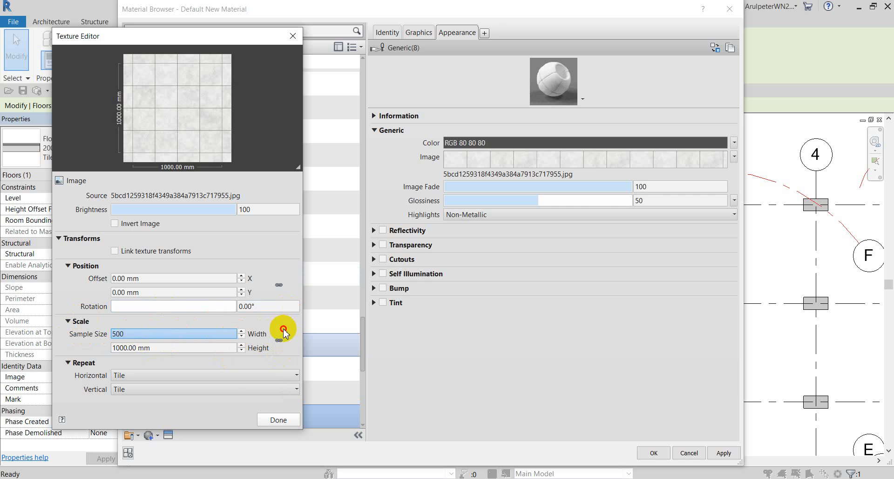
key(Return)
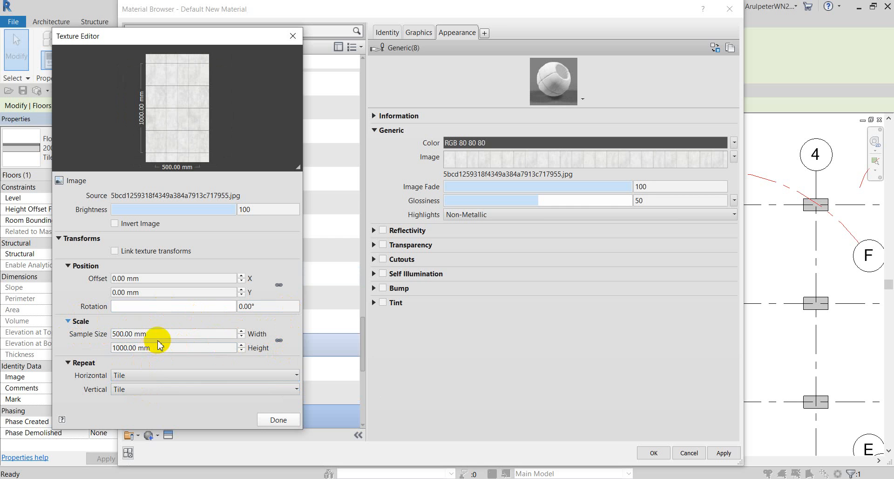
Lock sample width and height together and set the width to 1000 mm.
drag(112, 334, 122, 335)
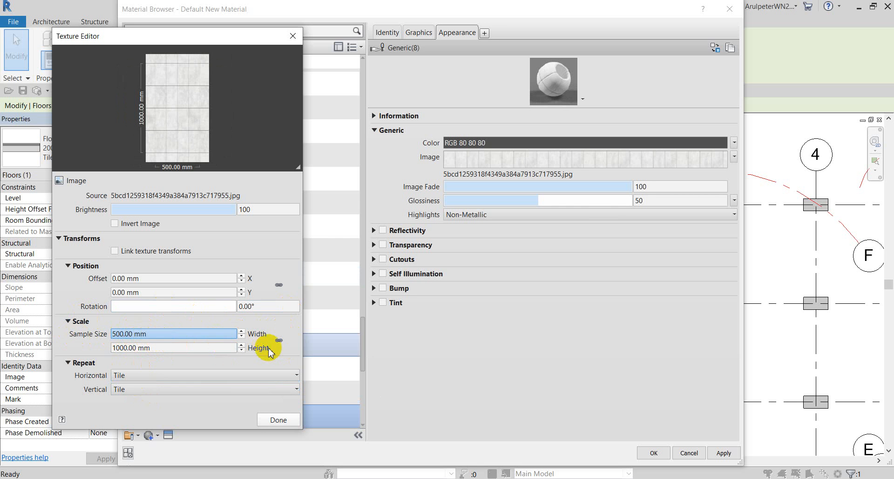
click(280, 342)
click(180, 337)
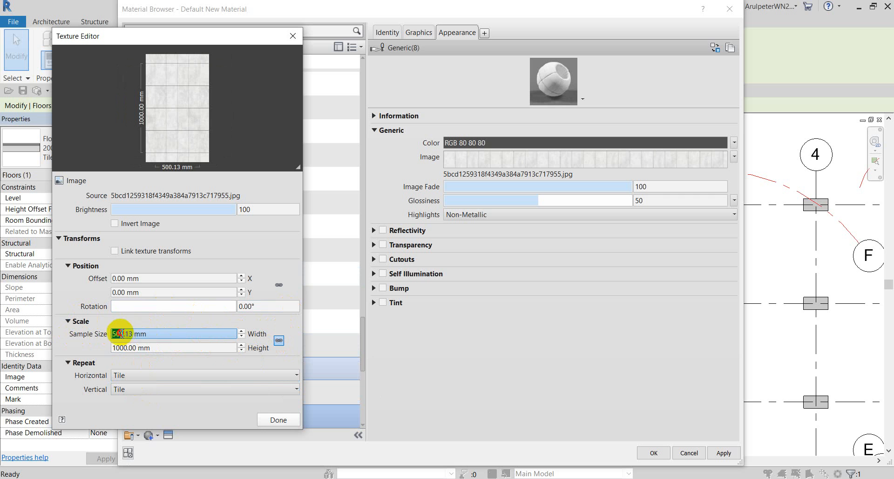
drag(113, 333, 173, 340)
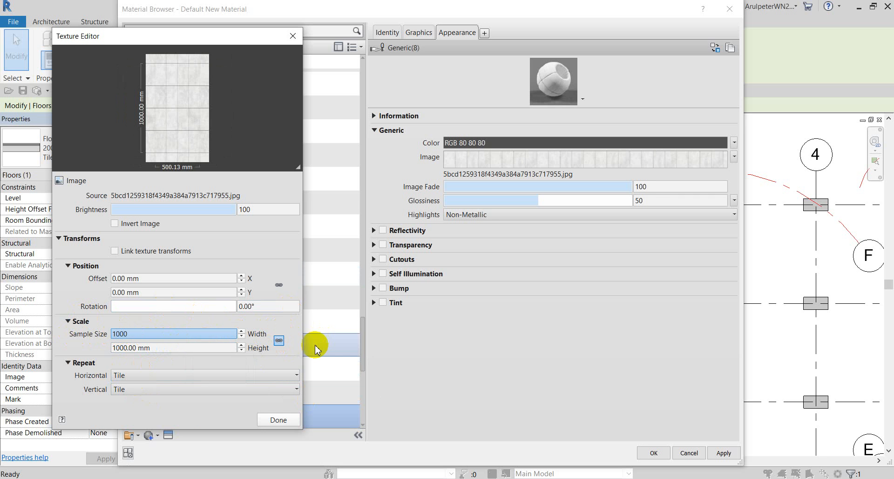
click(293, 336)
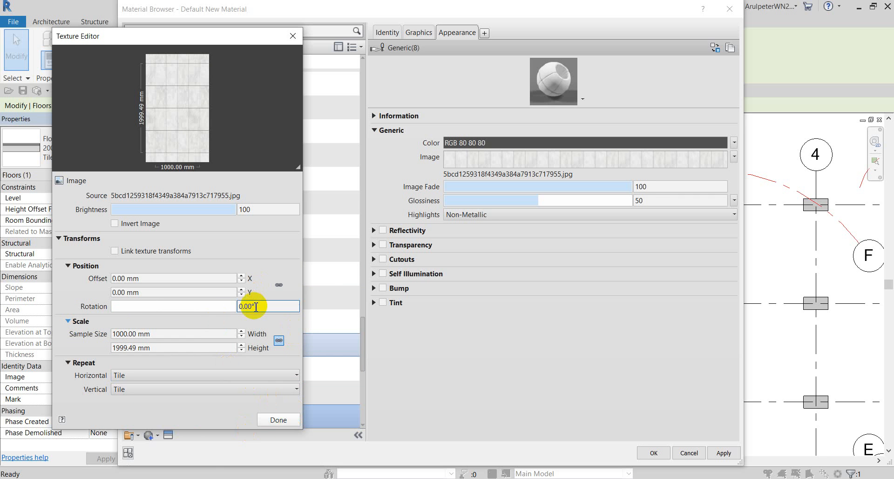
Try a 500 mm horizontal texture offset, then reset it to 0.
click(167, 292)
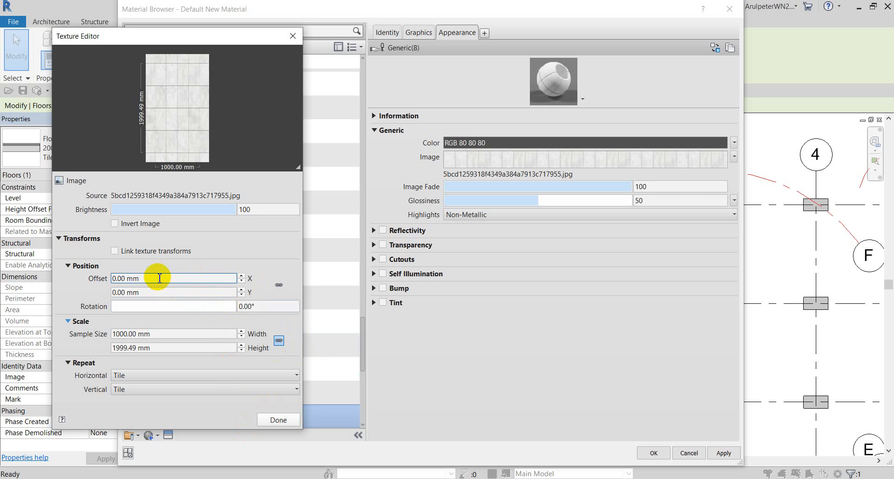
click(143, 272)
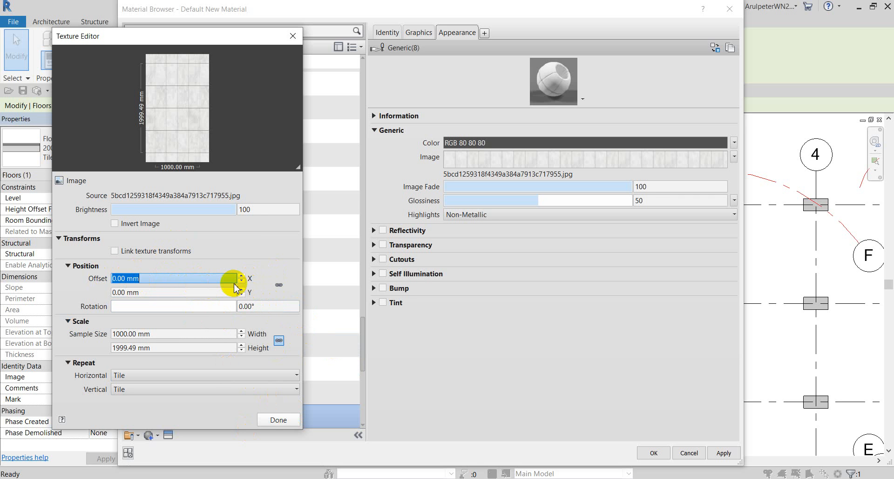
click(262, 267)
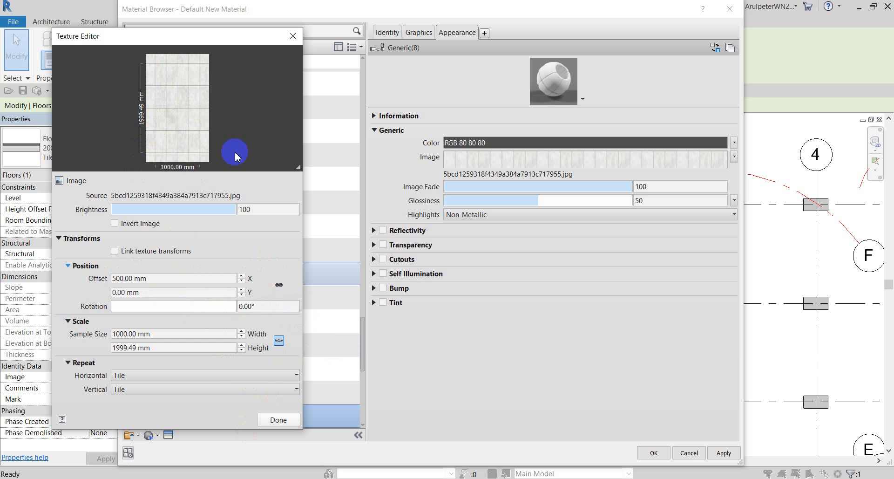
drag(175, 275, 87, 277)
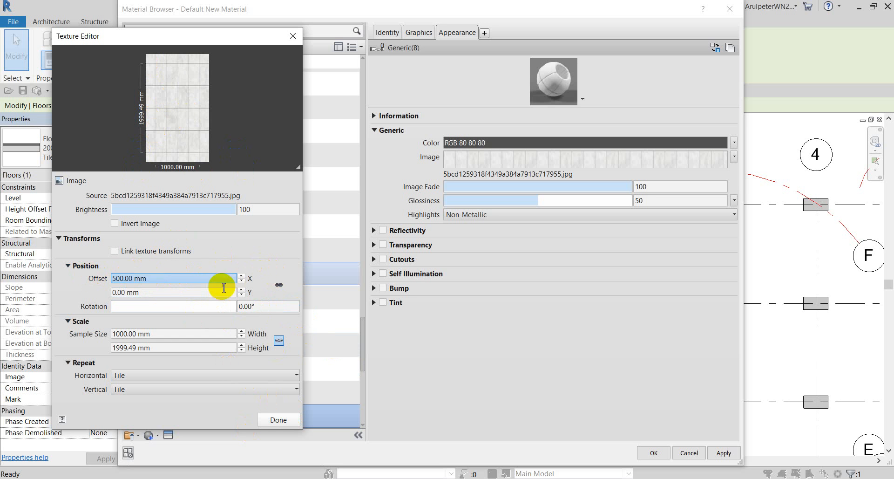
drag(205, 278, 96, 281)
text(0)
click(270, 268)
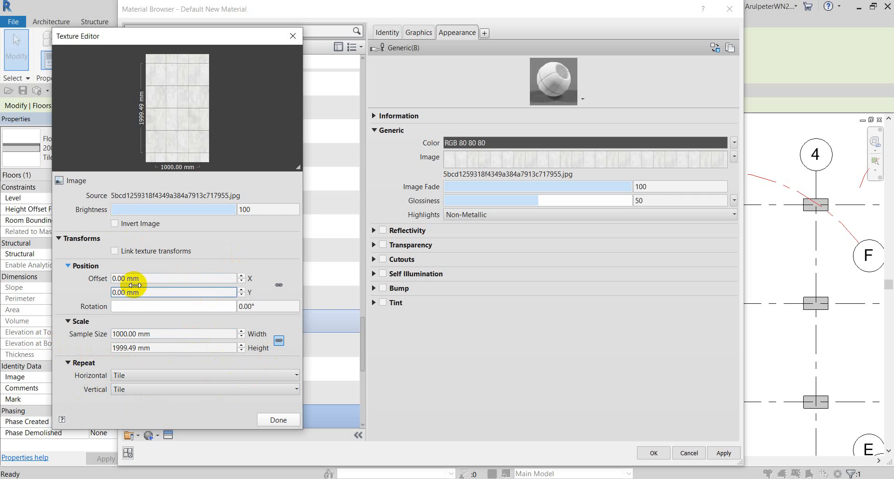
Set sample height to 1000 mm, relink width and height, lower brightness, and close.
click(161, 350)
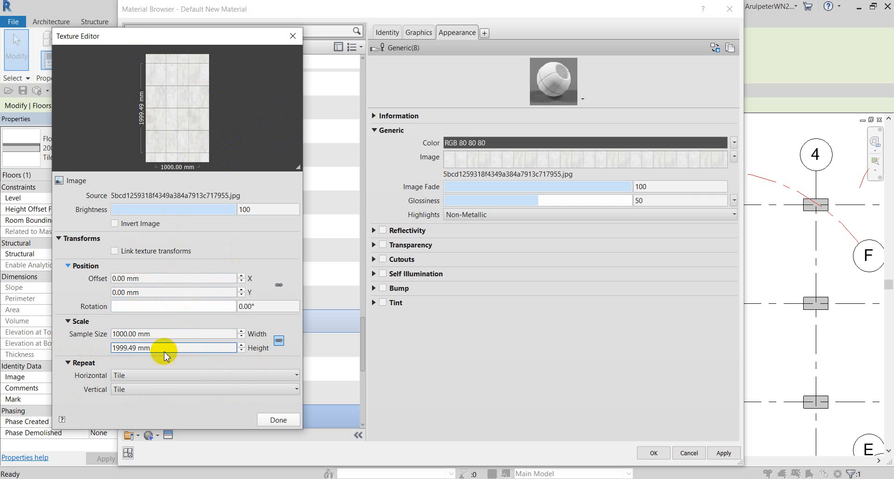
click(278, 340)
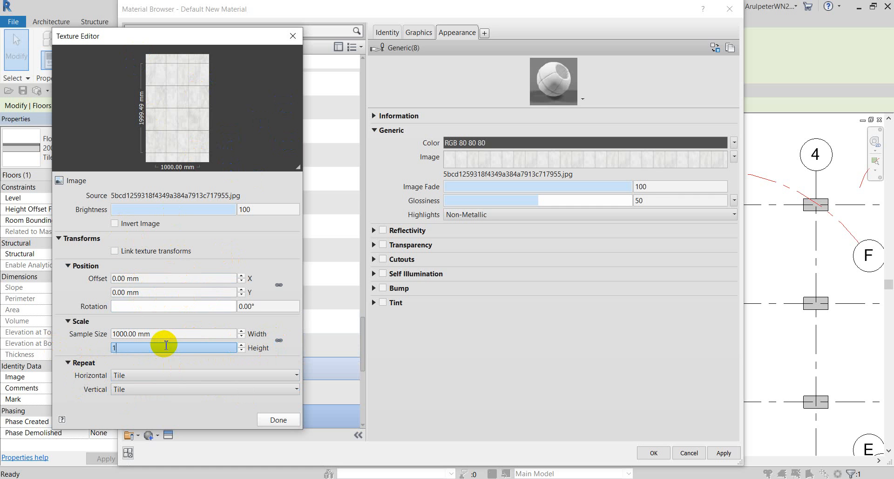
click(167, 345)
text(1000)
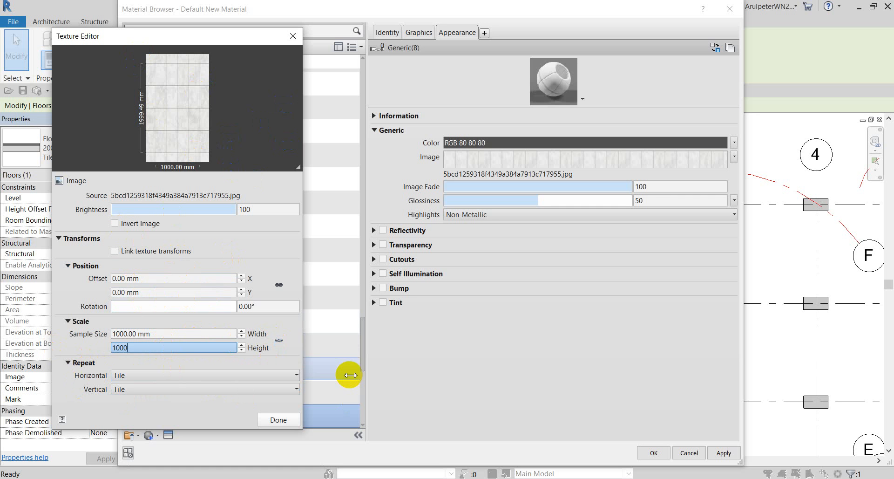
click(280, 341)
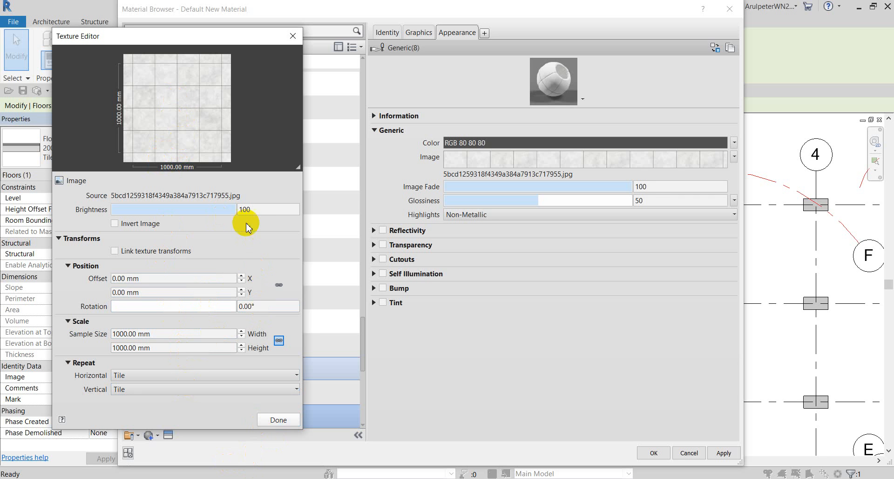
drag(236, 209, 239, 186)
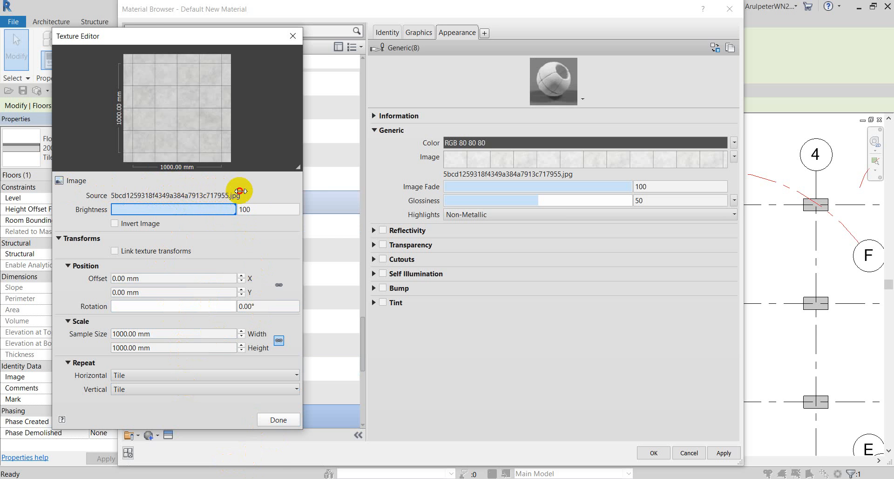
click(289, 428)
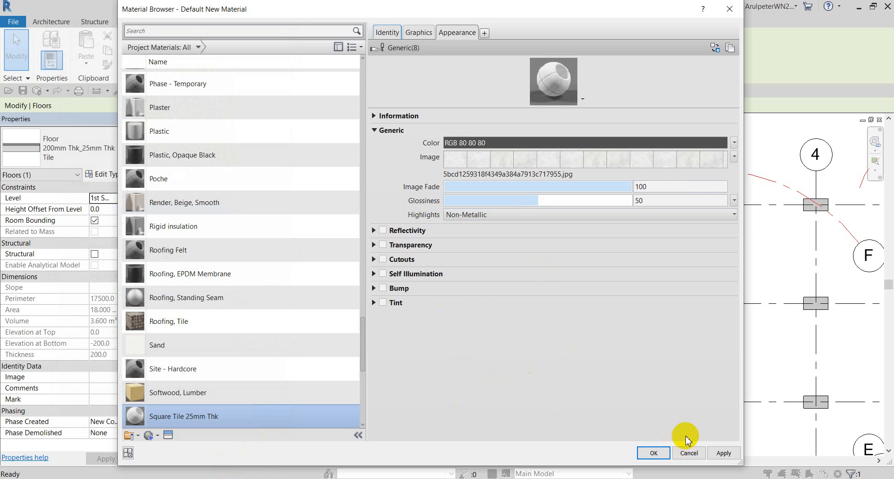
Apply Square Tile 25mm Thk to the Finish 2 layer and reopen it for editing.
click(724, 453)
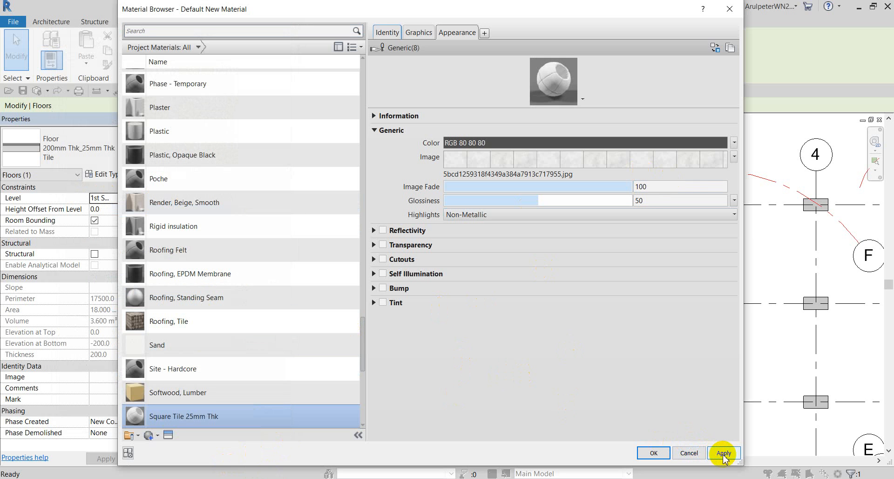
click(654, 453)
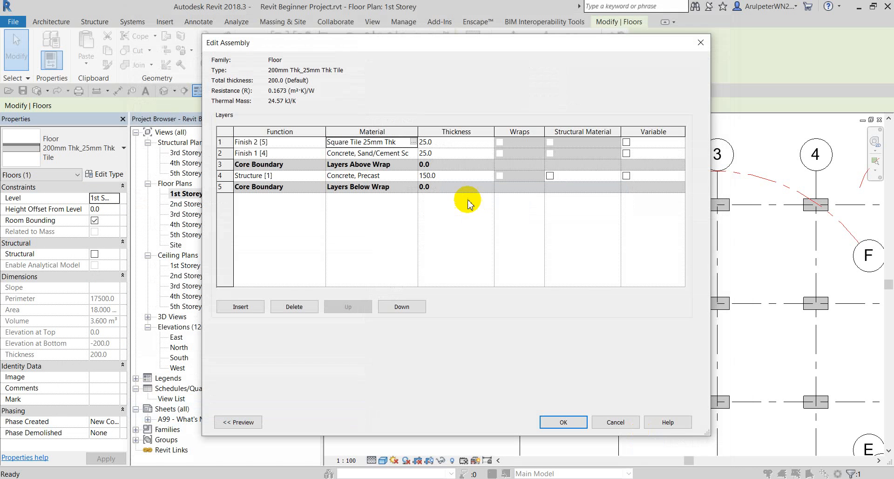
click(413, 141)
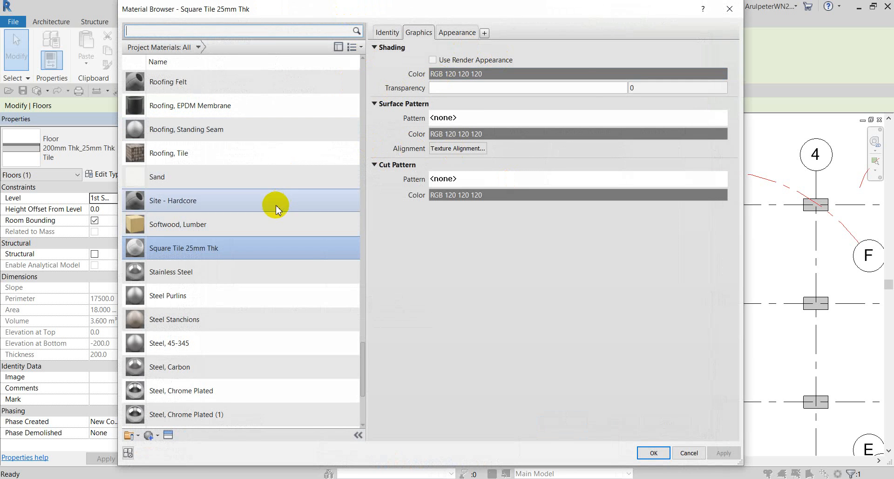
Match the shading colour to the render appearance (RGB 226 226 225), then unlink it.
click(457, 32)
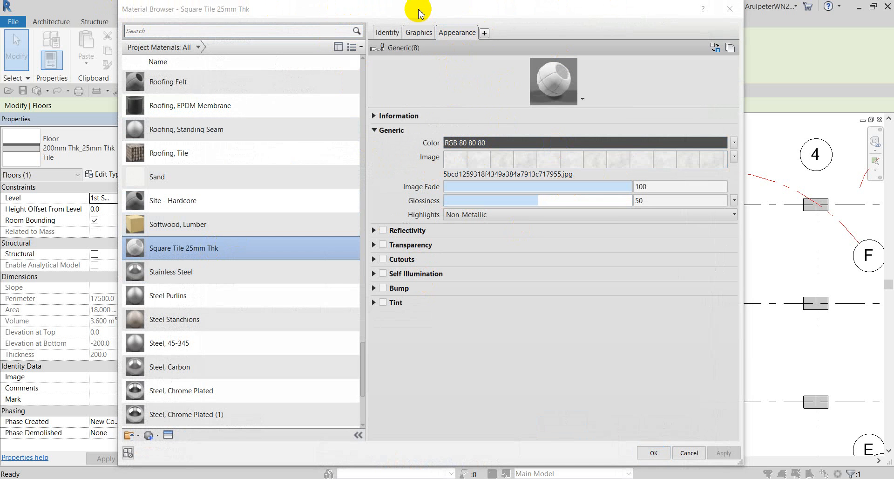
click(419, 33)
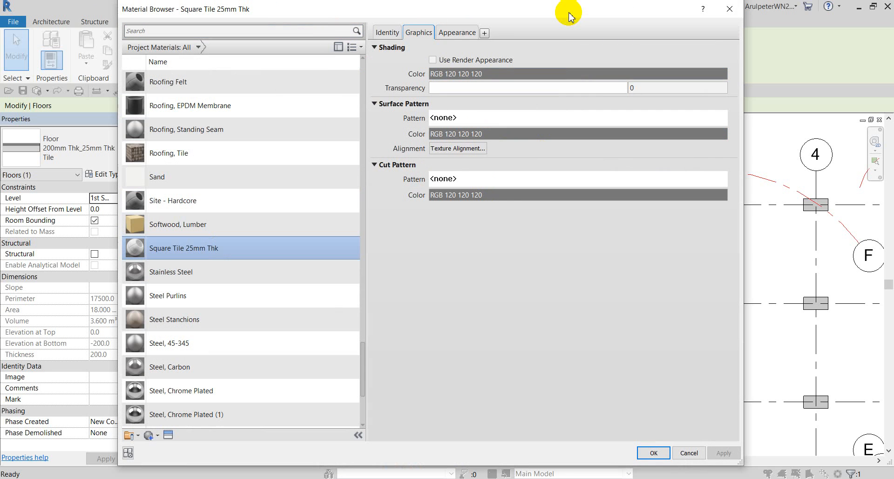
click(432, 60)
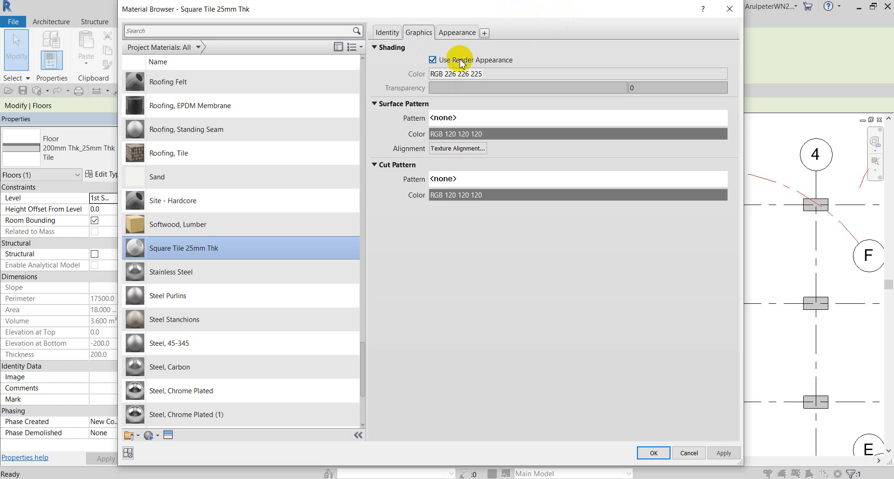
click(467, 32)
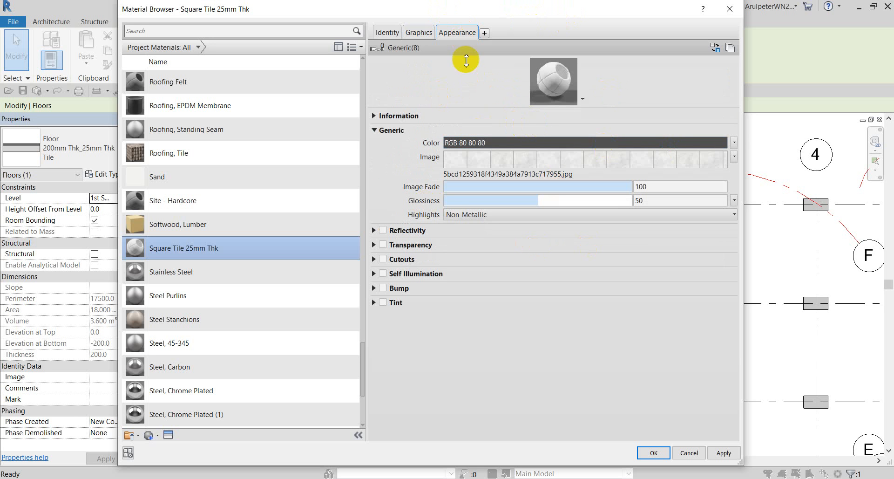
click(413, 32)
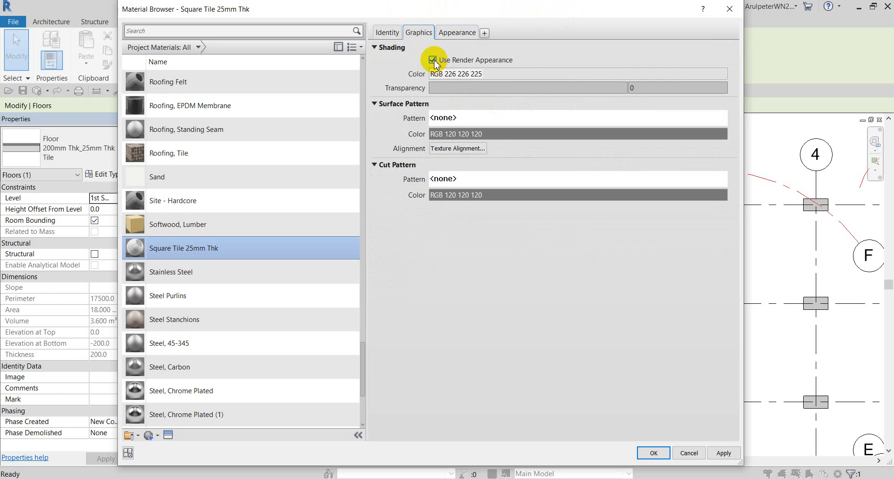
click(433, 60)
Set the Square Tile 25mm Thk shading colour to yellow RGB 255 255 0 and close all dialogs.
click(469, 74)
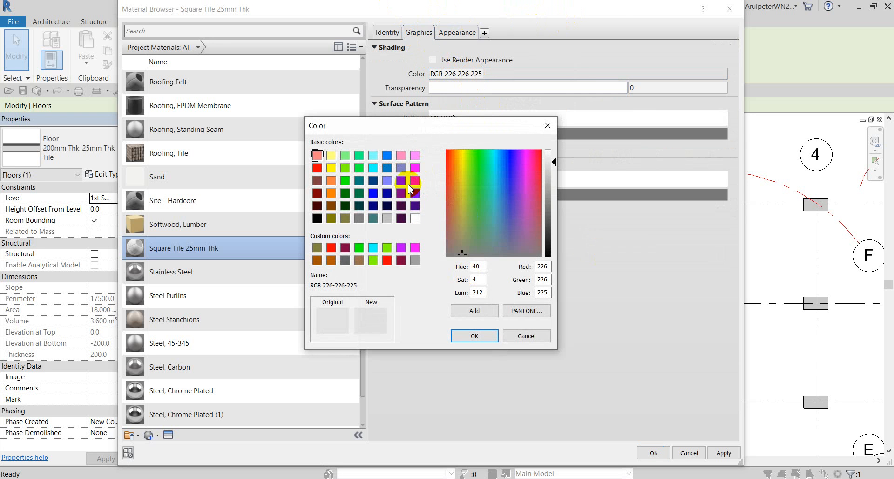
drag(469, 169, 460, 190)
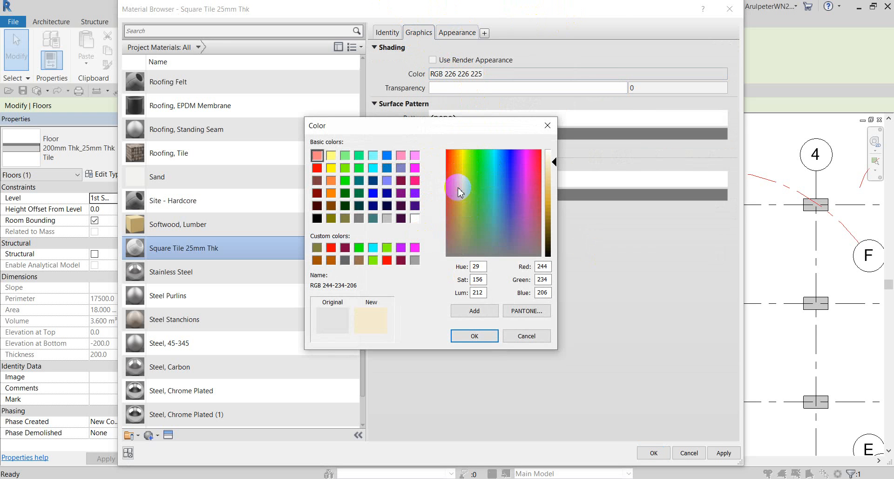
click(461, 176)
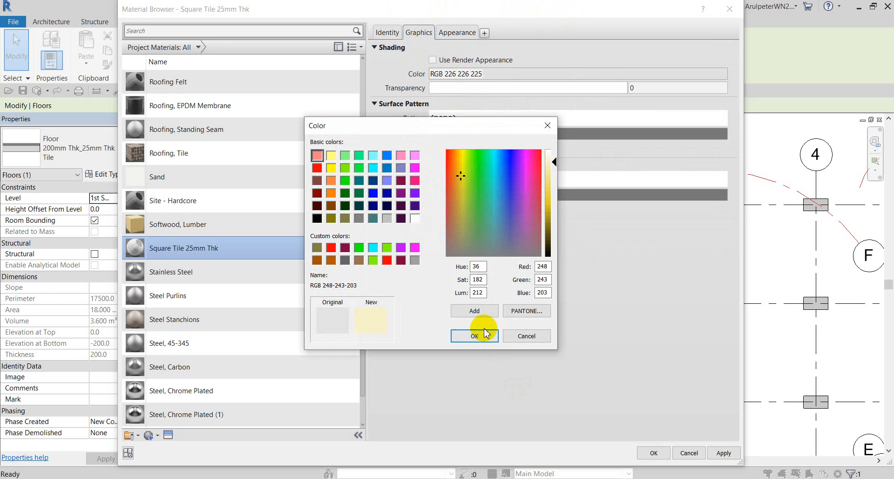
click(373, 168)
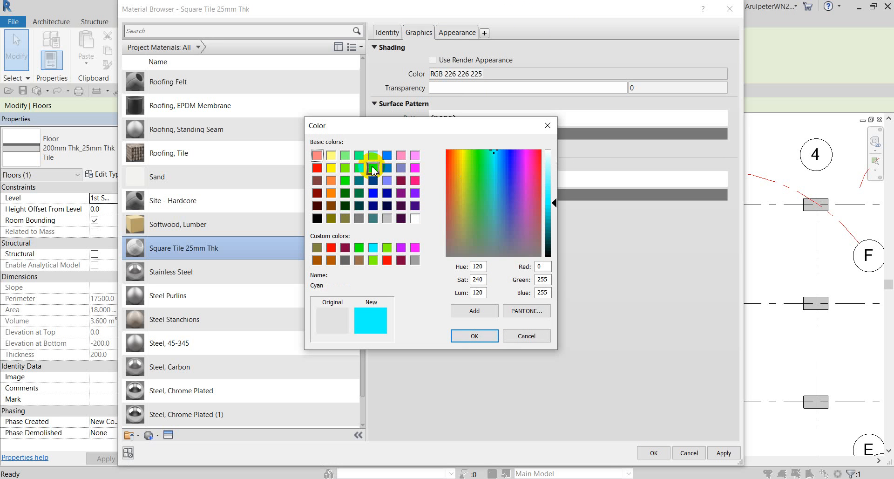
click(331, 168)
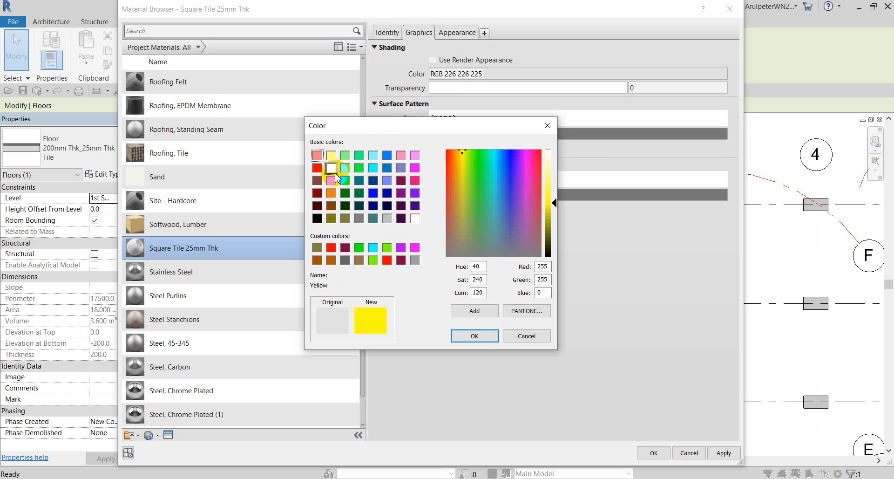
click(477, 335)
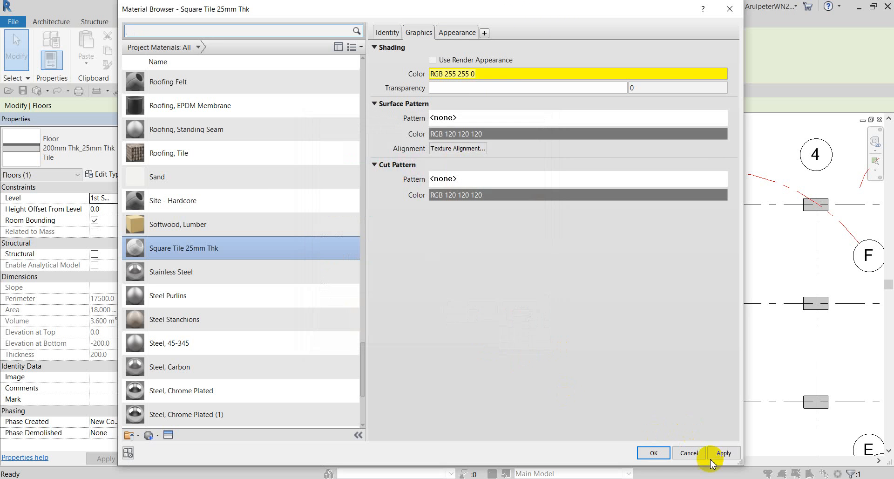
click(723, 454)
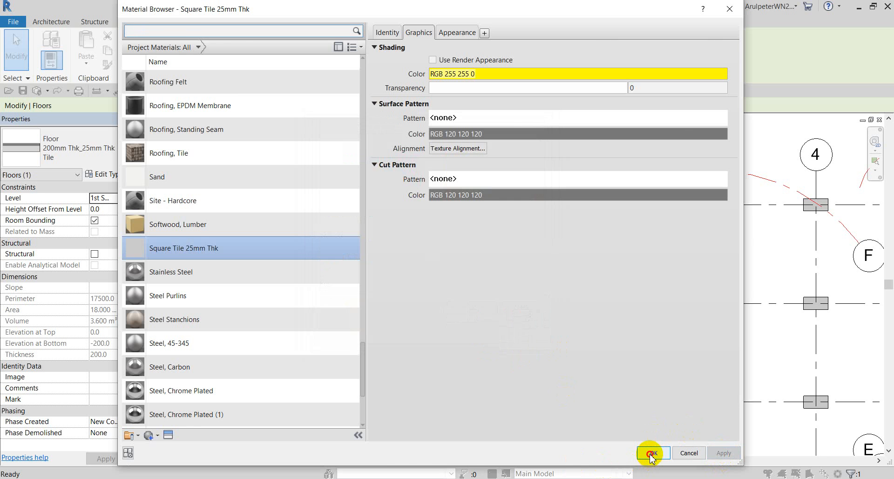
click(651, 453)
click(557, 421)
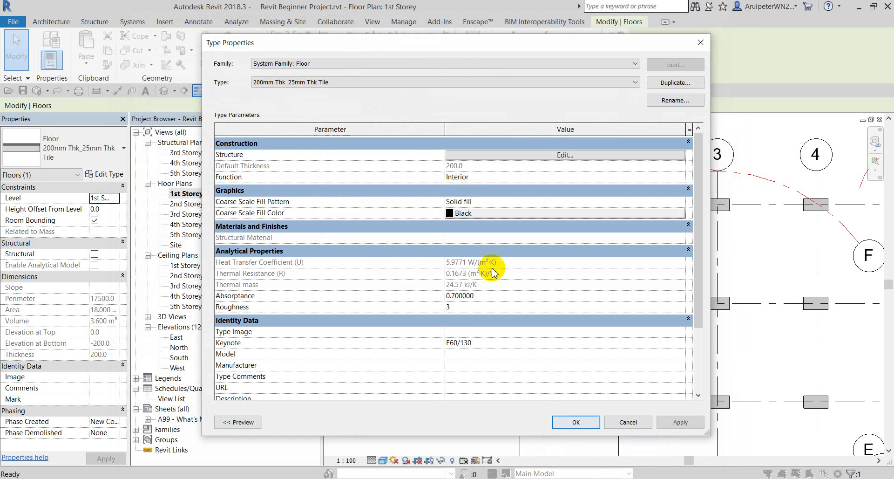
click(581, 435)
Select and deselect the floor to check it shows yellow in plan.
click(417, 253)
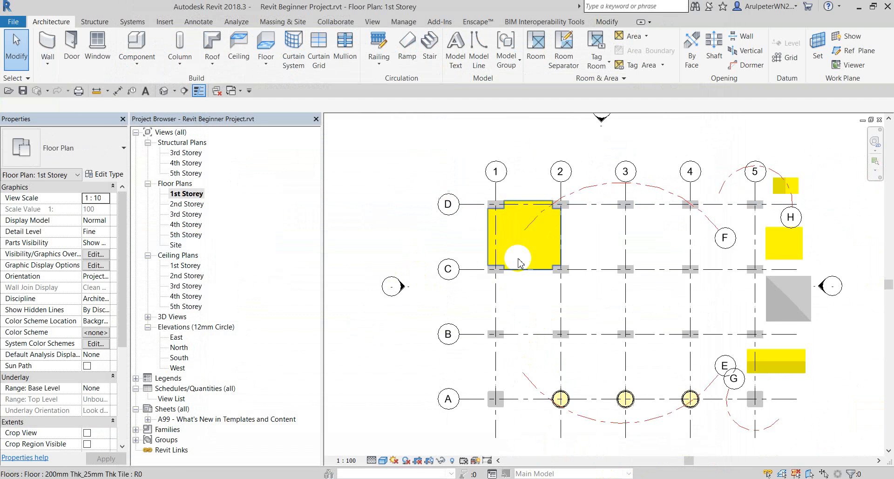
scroll(521, 263, up, 2)
scroll(509, 236, down, 3)
click(495, 241)
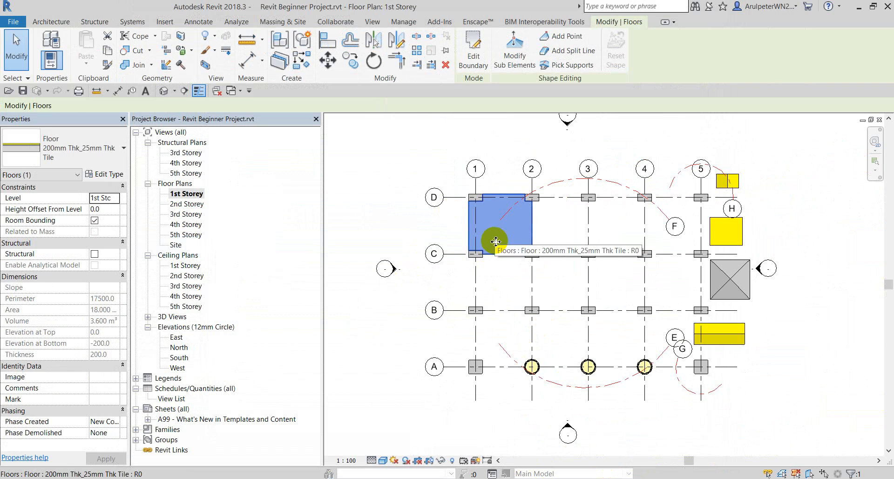
click(425, 149)
scroll(482, 215, up, 1)
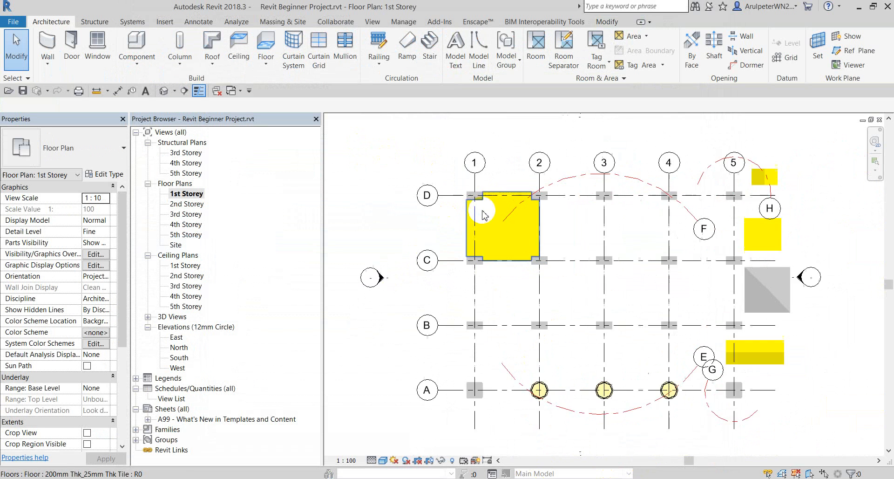
scroll(485, 216, up, 1)
click(515, 240)
click(416, 237)
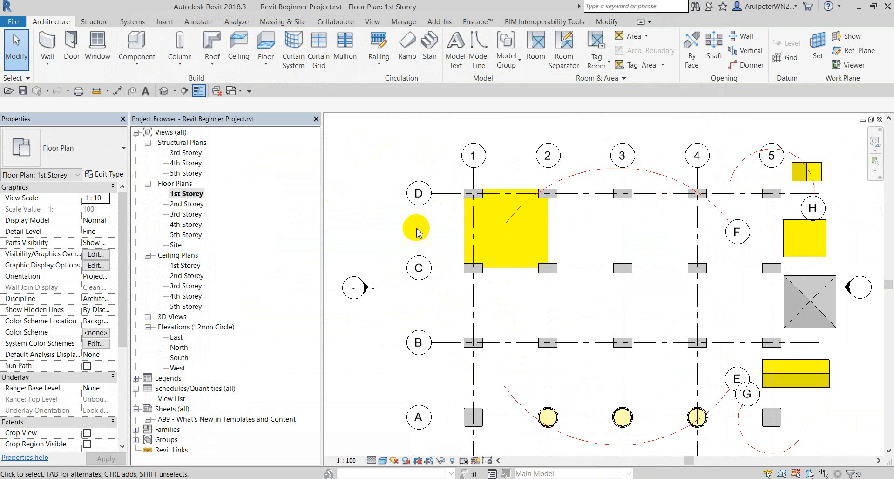
Switch the 1st Storey plan to the Realistic visual style and dismiss the save reminder.
click(383, 460)
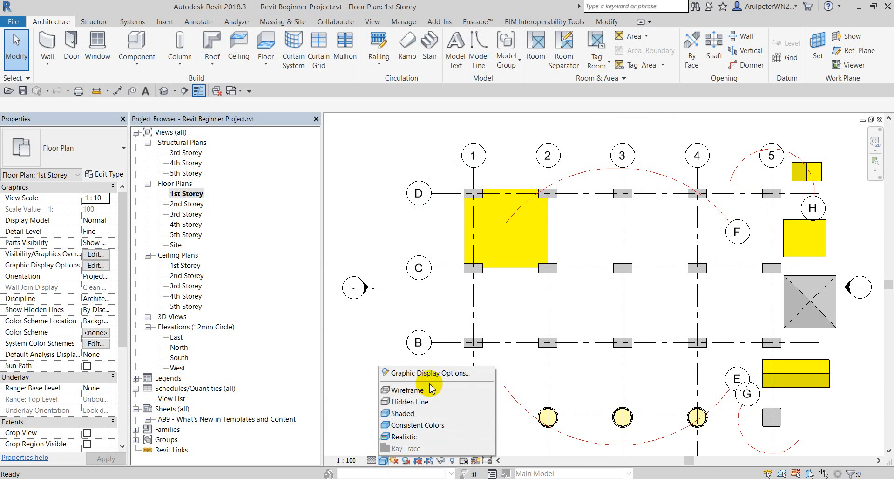
click(418, 425)
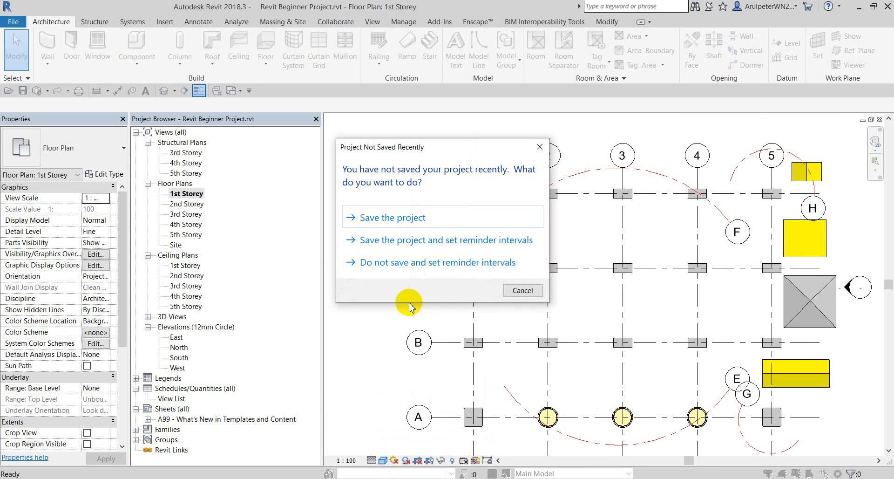
click(536, 147)
scroll(489, 209, up, 5)
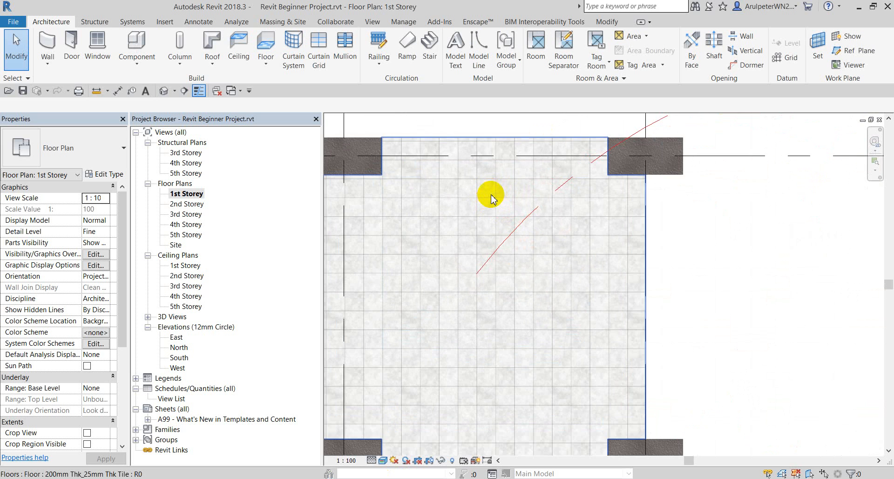
scroll(498, 192, down, 2)
scroll(415, 189, up, 5)
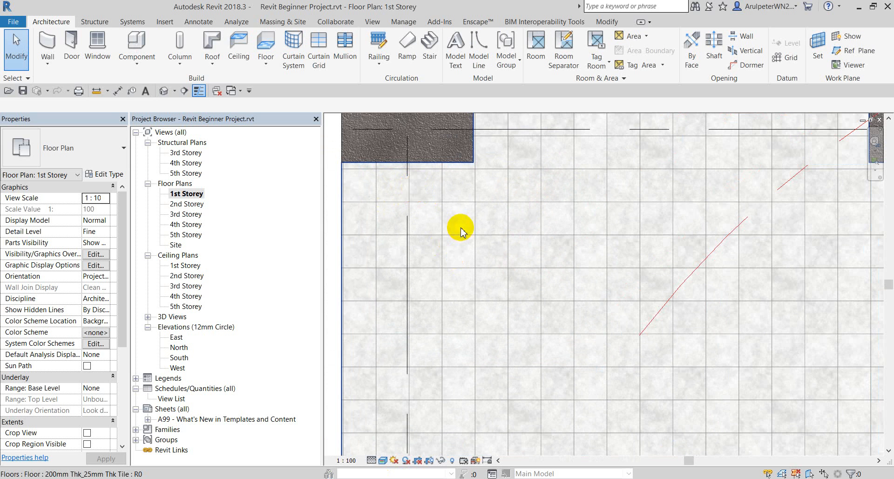
Measure distances across the plan with the ME measure tool.
key(m)
key(e)
scroll(443, 213, up, 2)
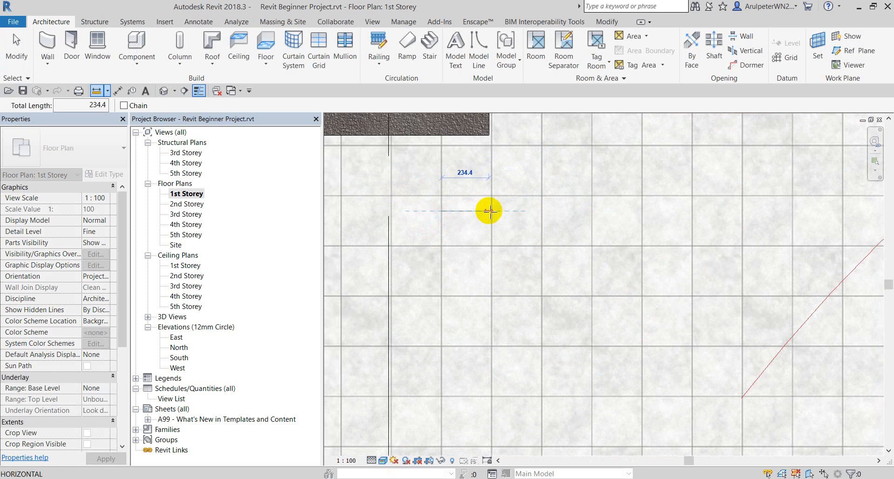
scroll(492, 211, up, 2)
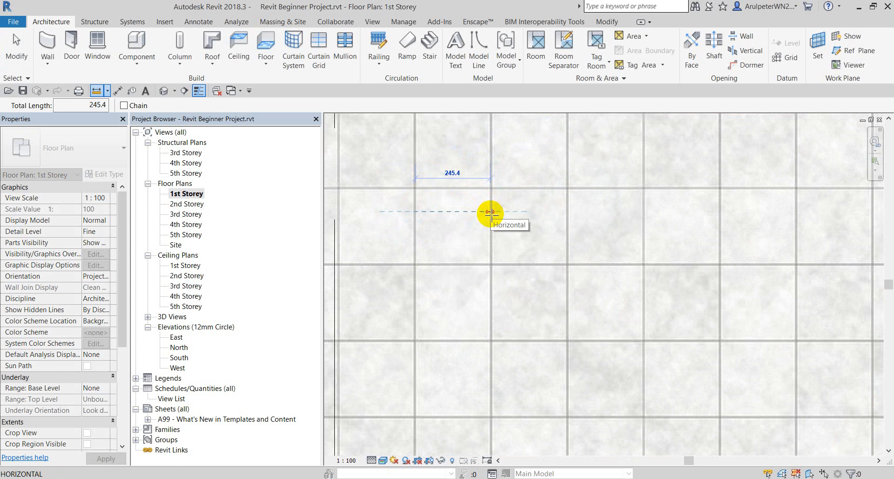
scroll(489, 212, up, 2)
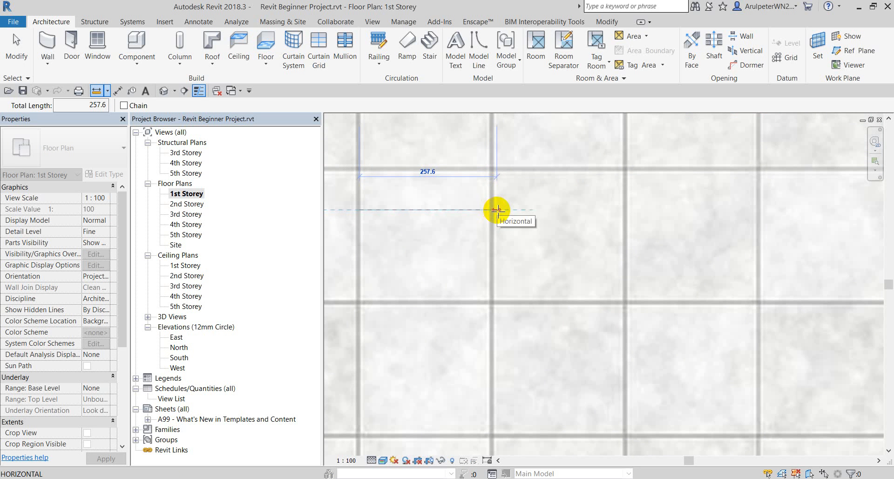
key(Escape)
key(Escape)
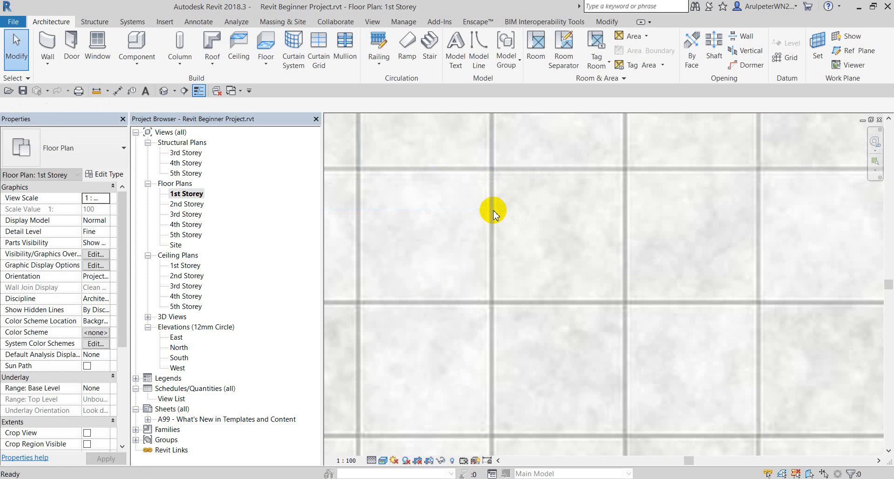
scroll(447, 225, down, 5)
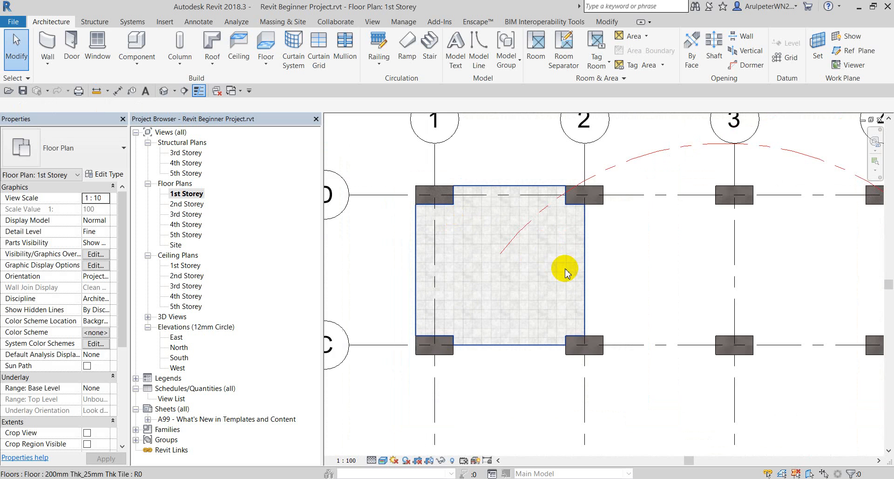
scroll(460, 272, up, 2)
Change the plan's visual style to Shaded, select the floor, and bring Notepad forward.
click(478, 245)
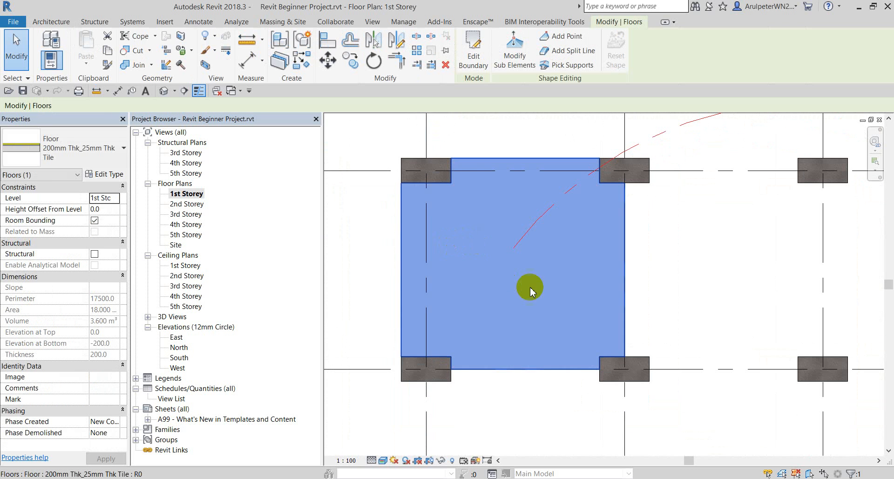
click(665, 244)
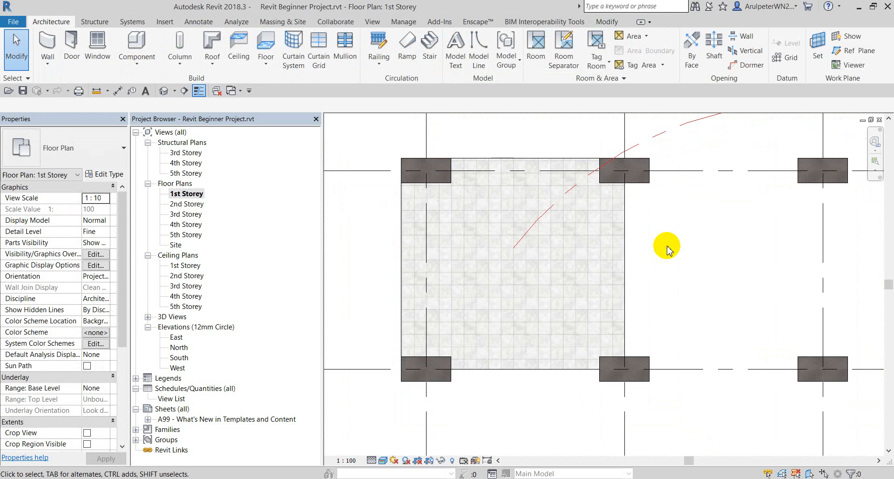
click(383, 460)
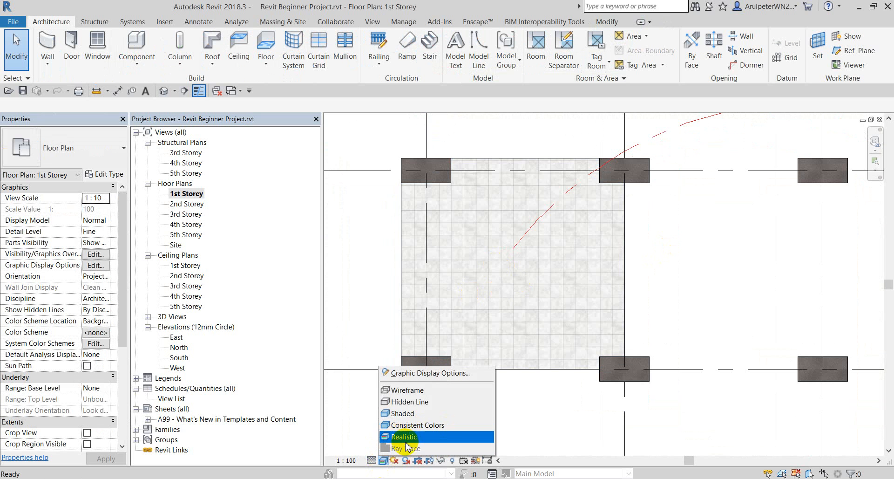
click(576, 423)
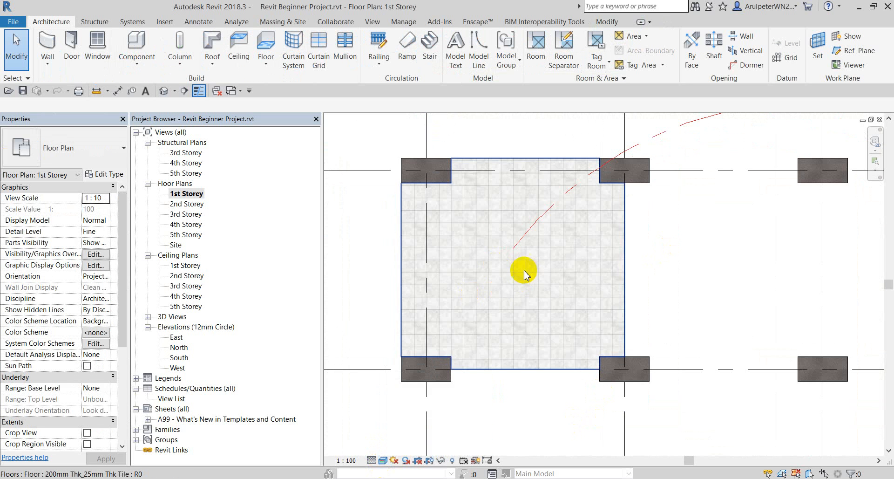
click(383, 461)
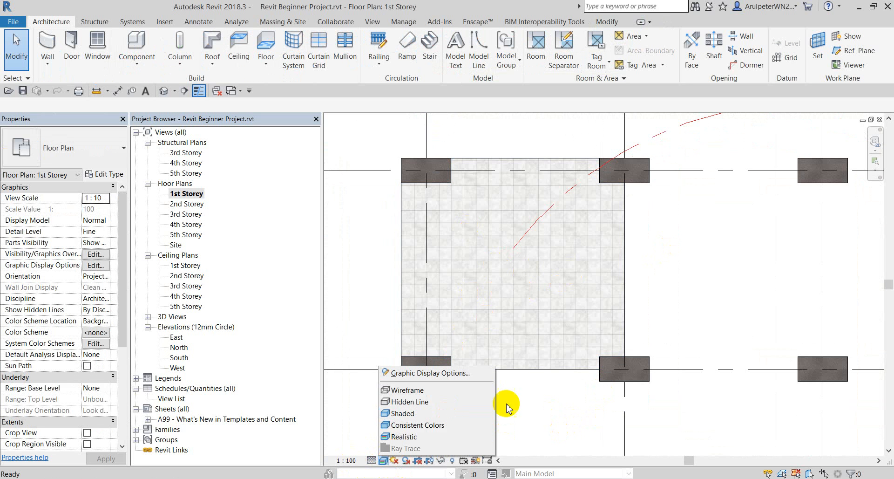
click(402, 413)
click(523, 309)
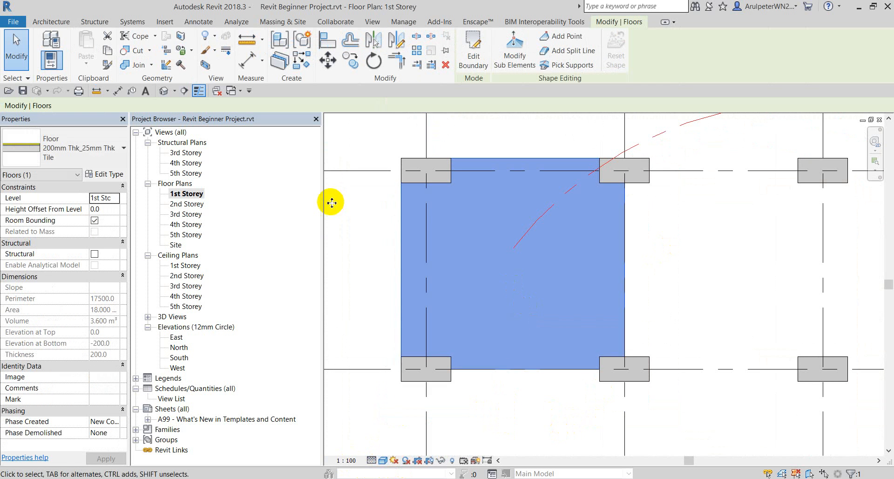
click(566, 478)
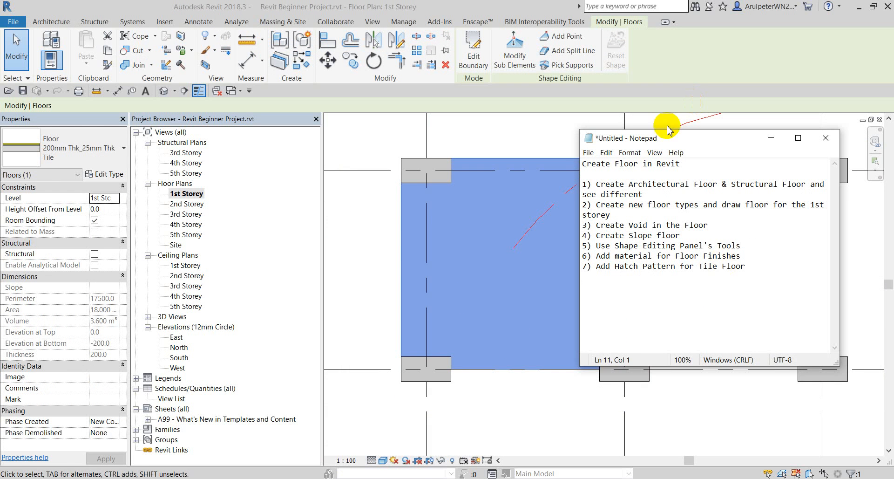
Add '(intend to see tile pattern in the Shaded View)' to note item 7, then minimize Notepad.
drag(669, 138, 617, 120)
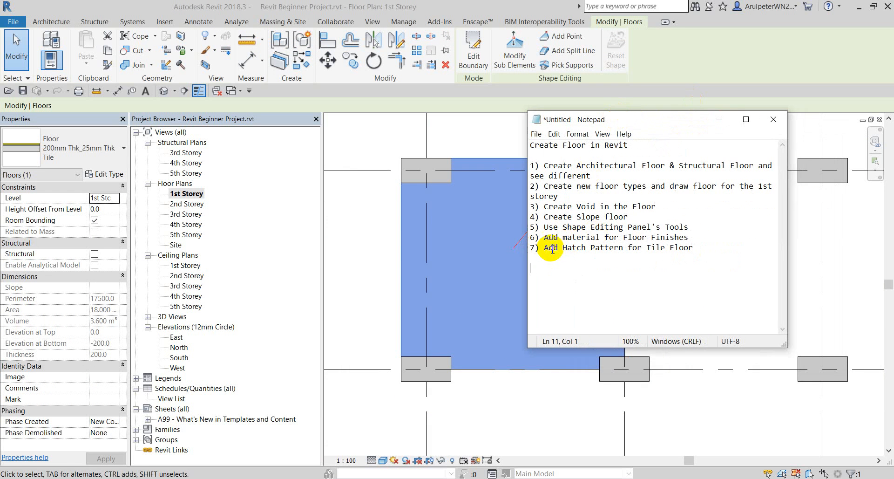
drag(545, 250, 688, 252)
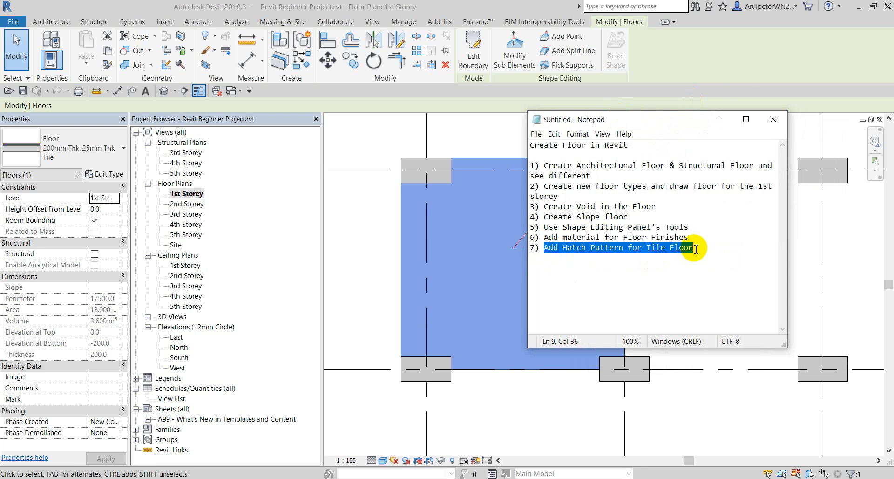
click(684, 268)
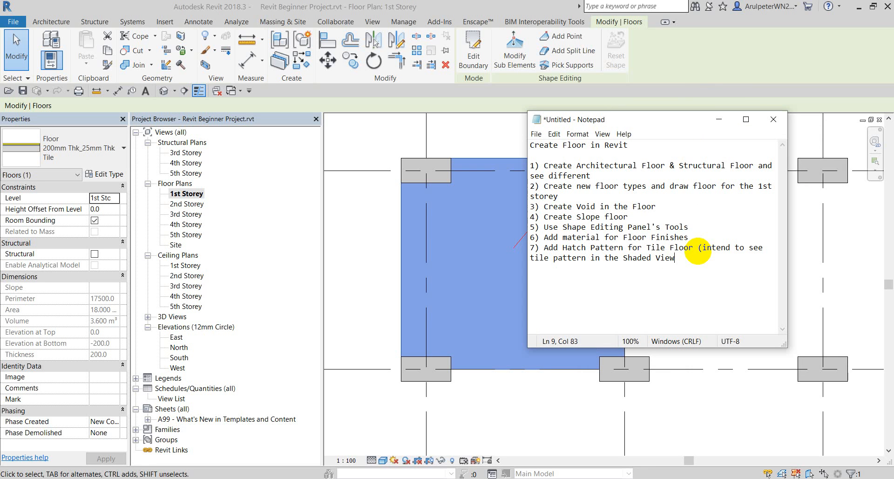
click(719, 120)
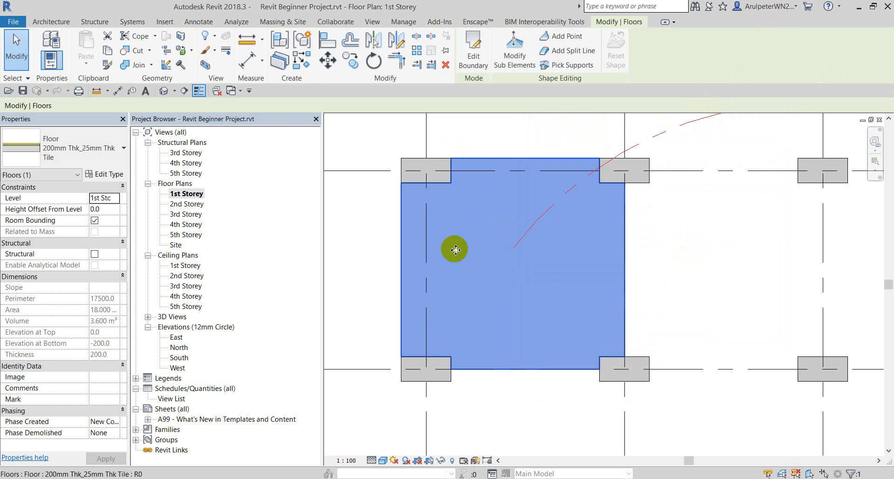
Open the floor type's Finish 2 layer material, Square Tile 25mm Thk, in the Material Browser.
click(97, 175)
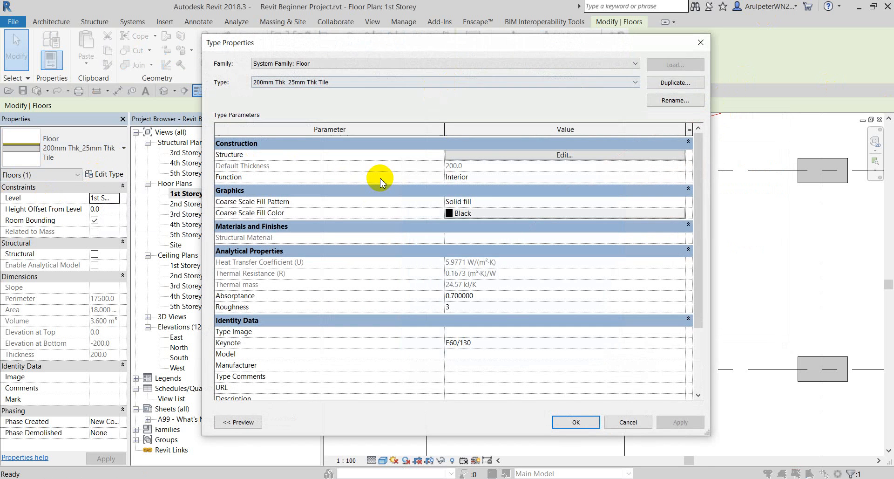
click(533, 156)
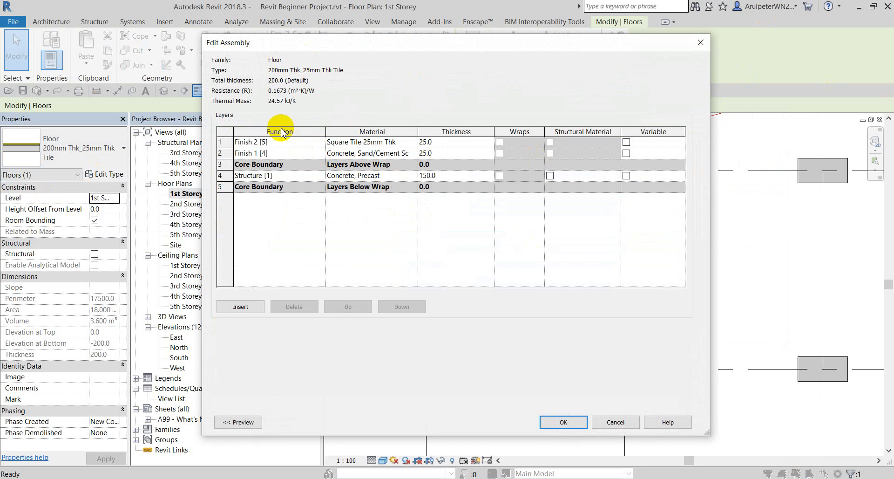
click(400, 142)
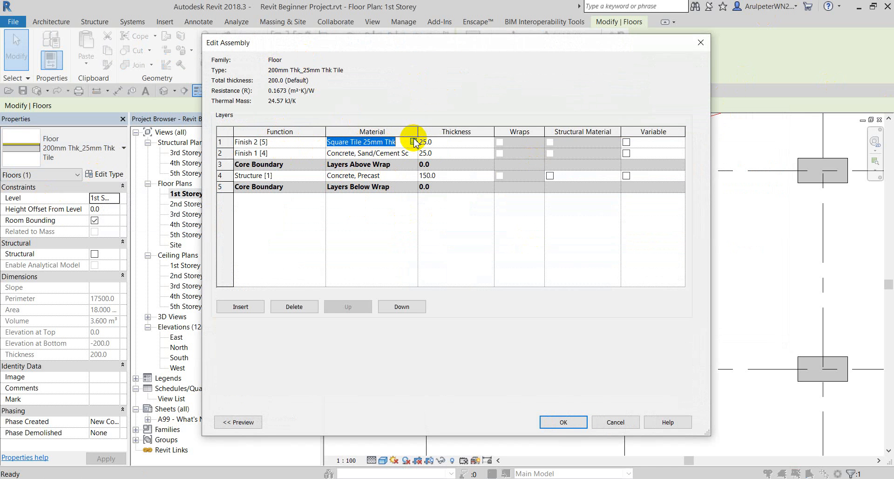
click(413, 141)
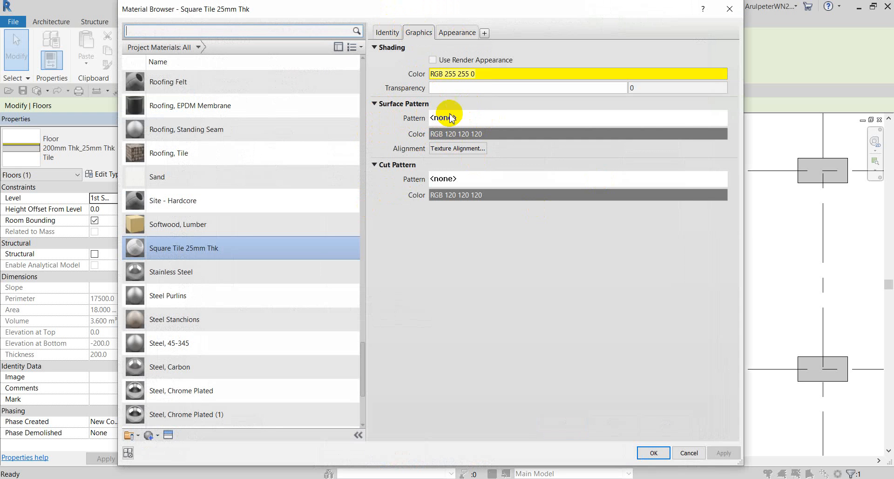
Browse the model fill patterns for the tile material's surface pattern.
click(472, 123)
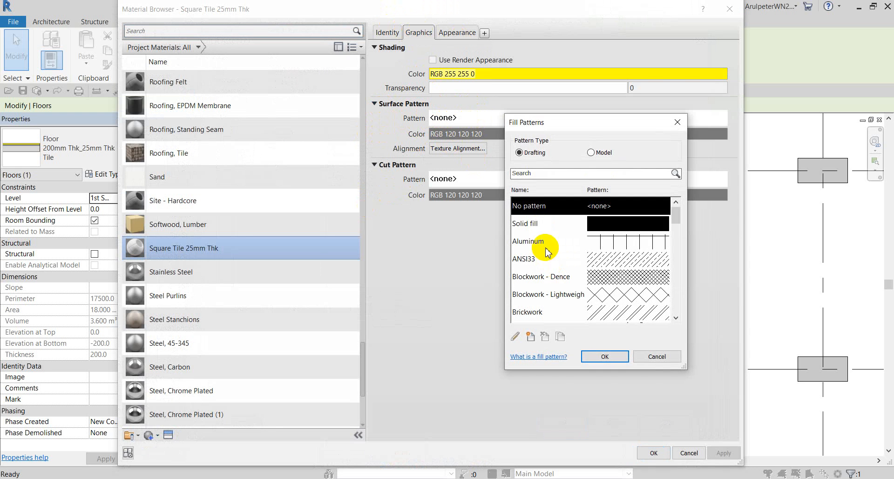
scroll(549, 260, down, 7)
scroll(547, 256, up, 6)
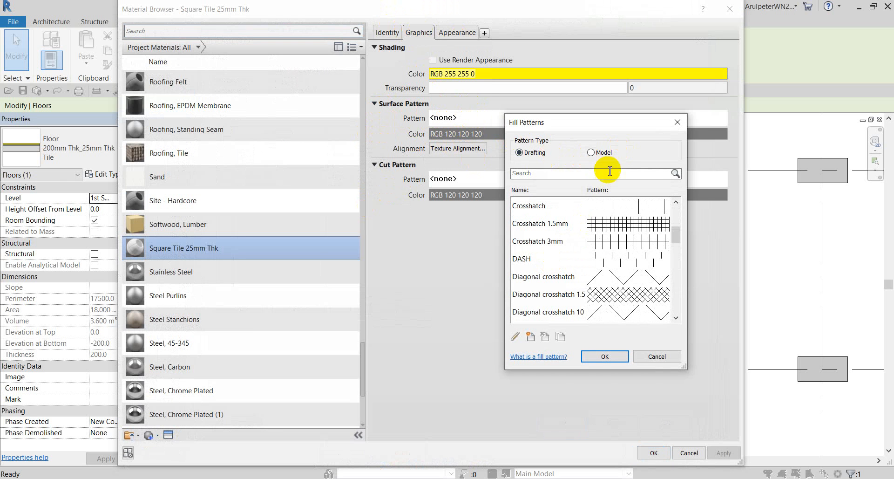
click(591, 153)
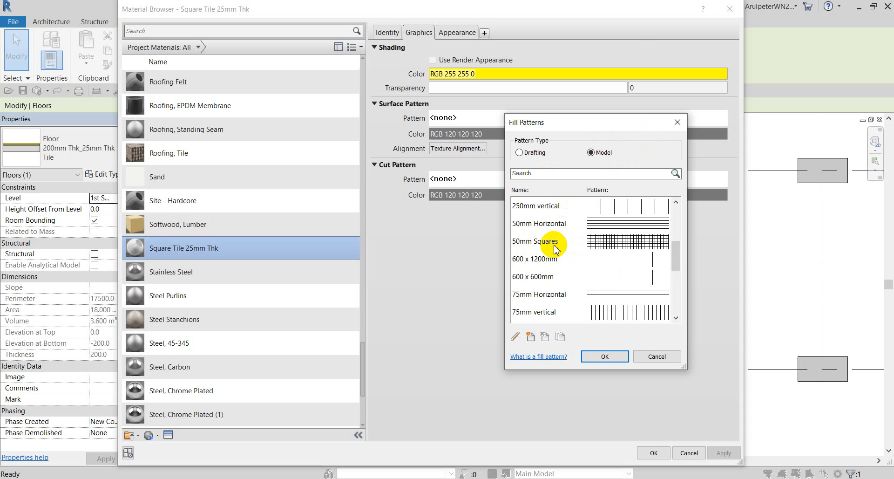
scroll(554, 250, down, 3)
scroll(554, 242, up, 4)
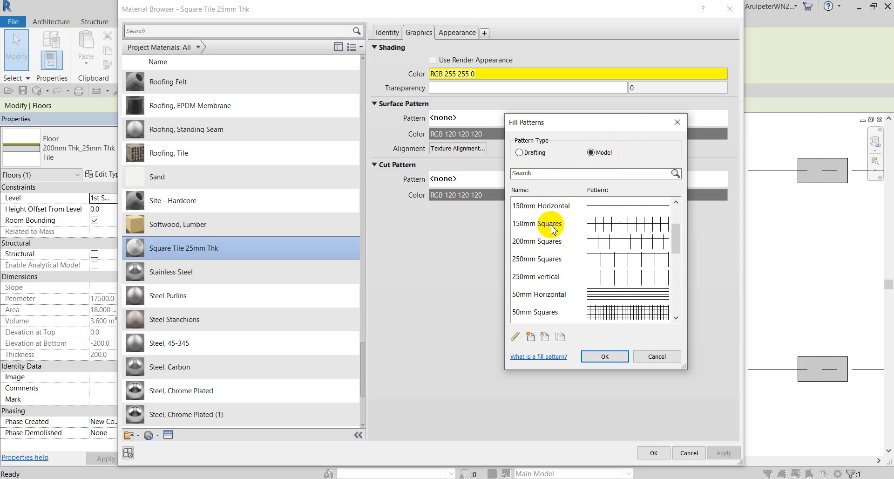
scroll(555, 218, up, 2)
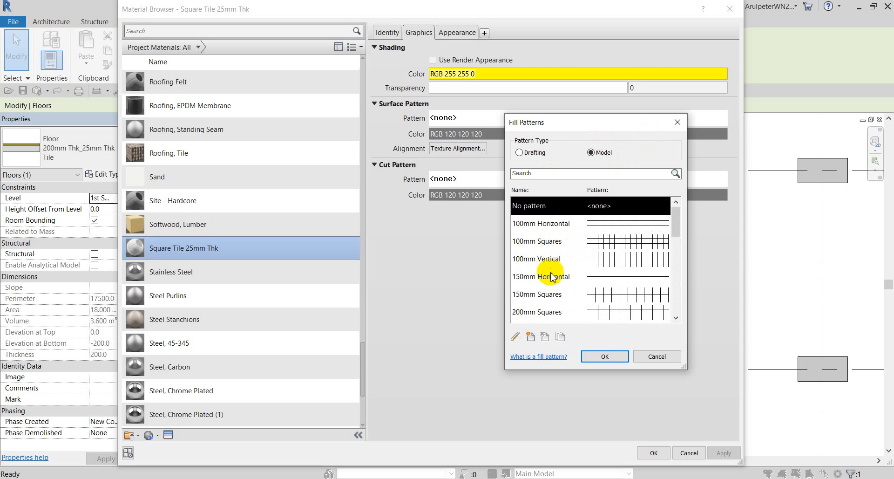
scroll(557, 264, down, 2)
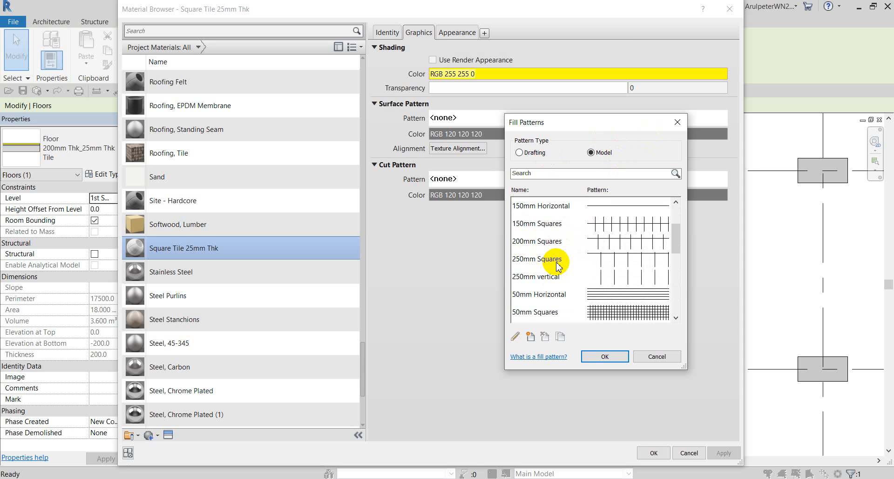
Create a 250mm square model fill pattern by duplicating 150mm Squares.
click(555, 227)
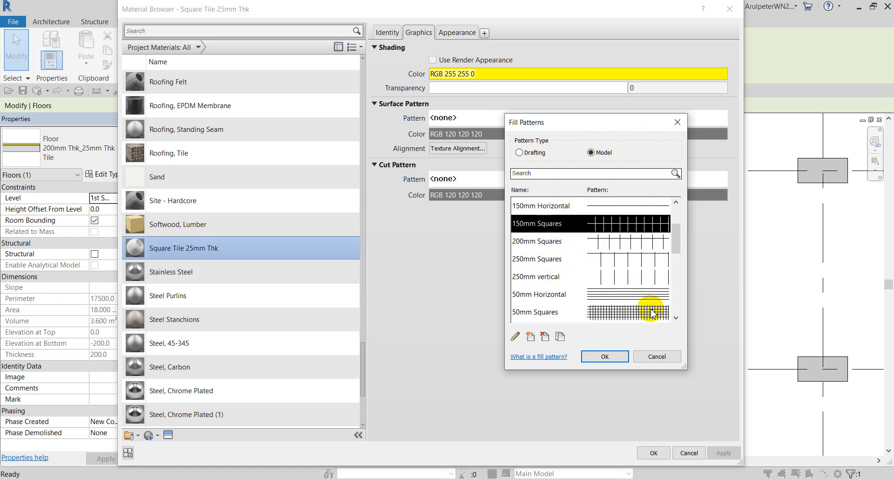
click(532, 337)
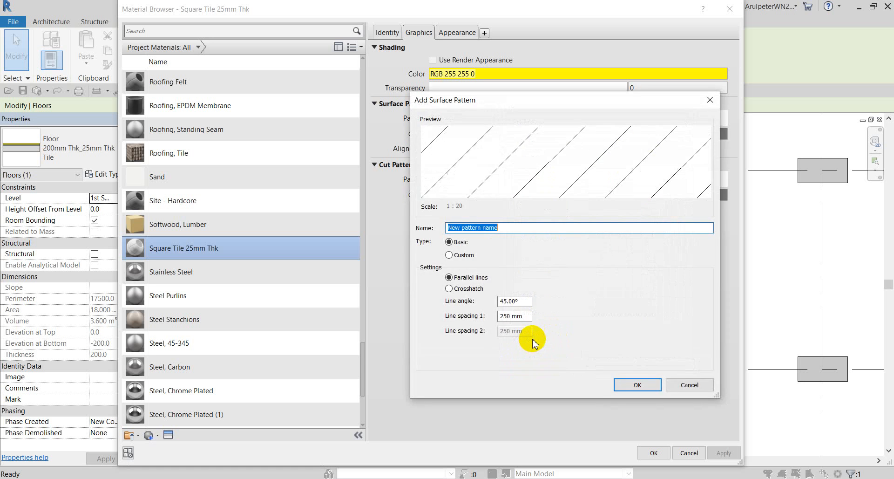
click(710, 99)
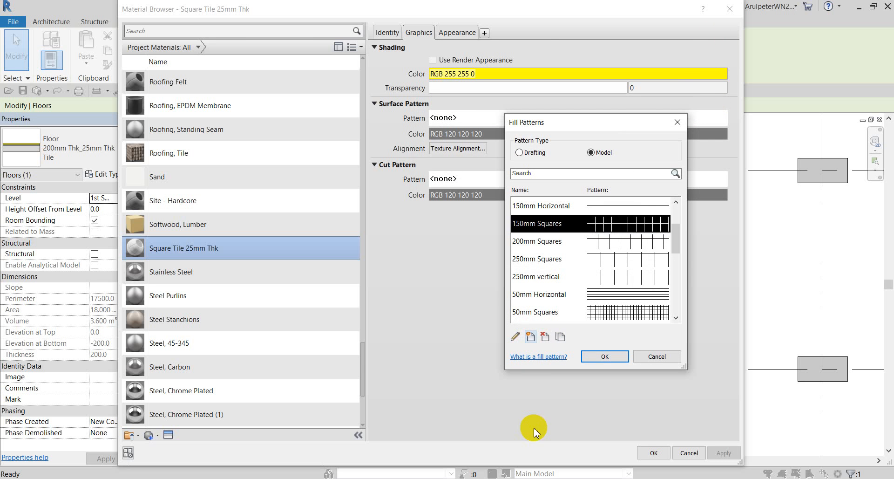
click(560, 337)
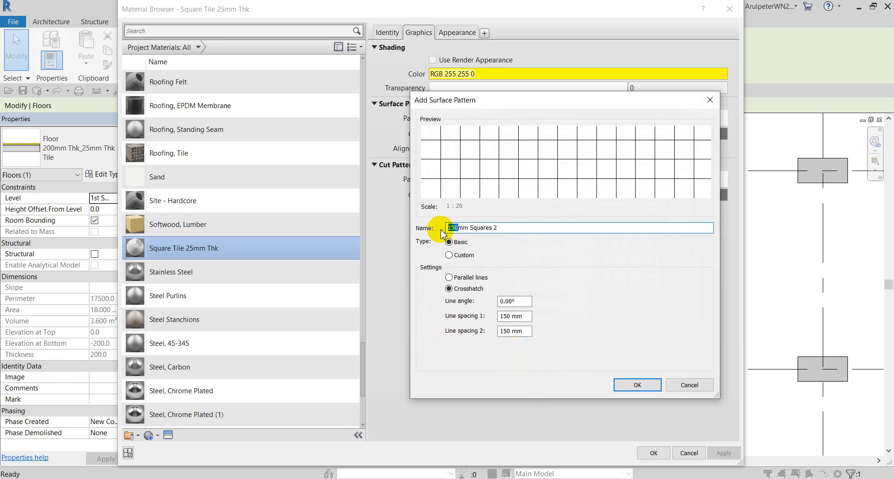
text(250)
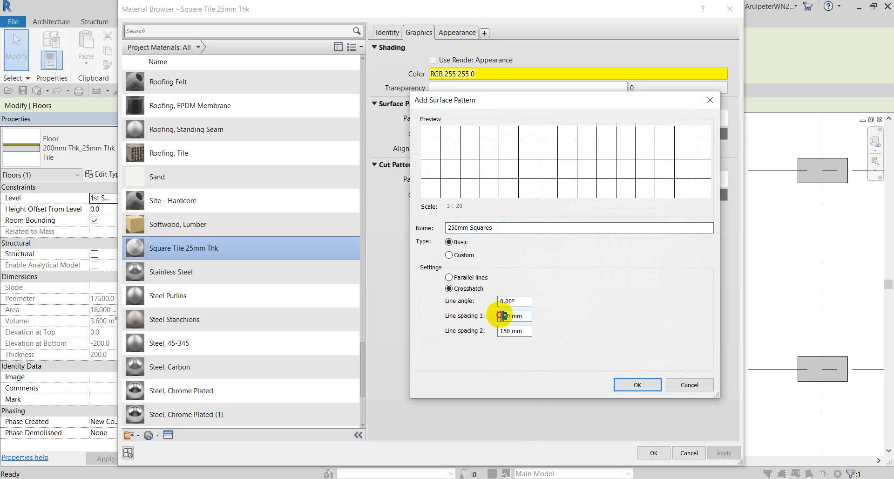
text(25)
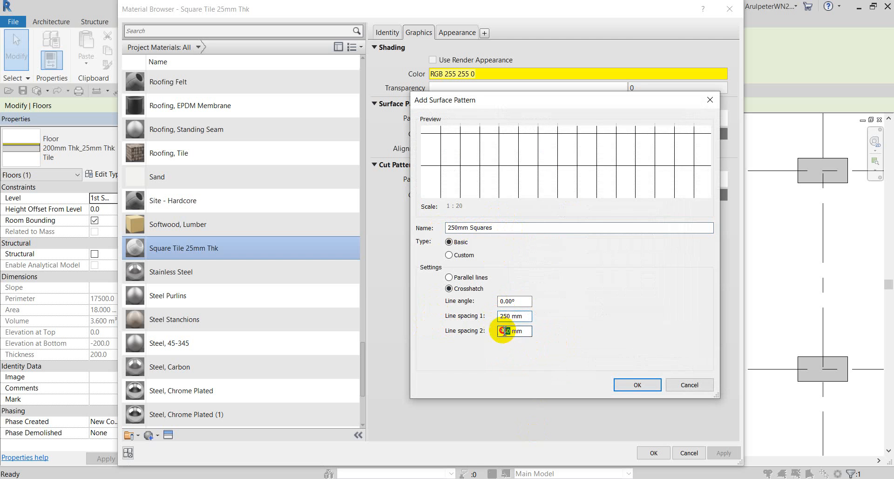
text(250)
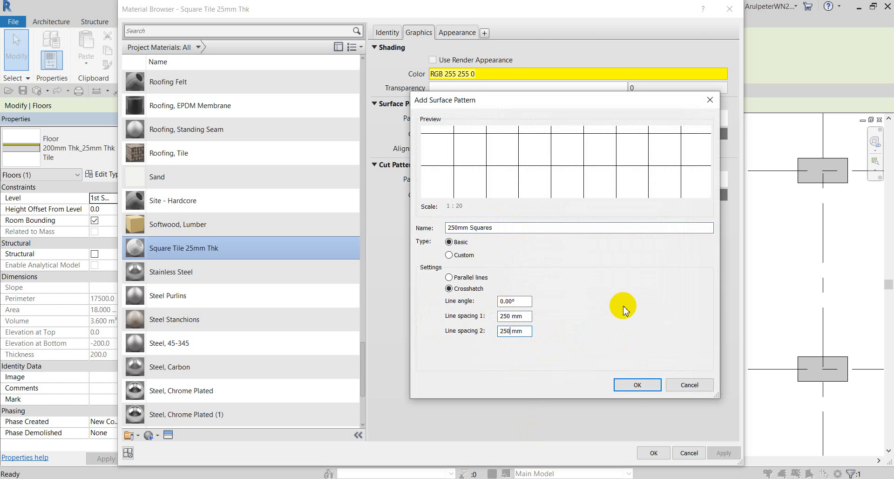
click(632, 388)
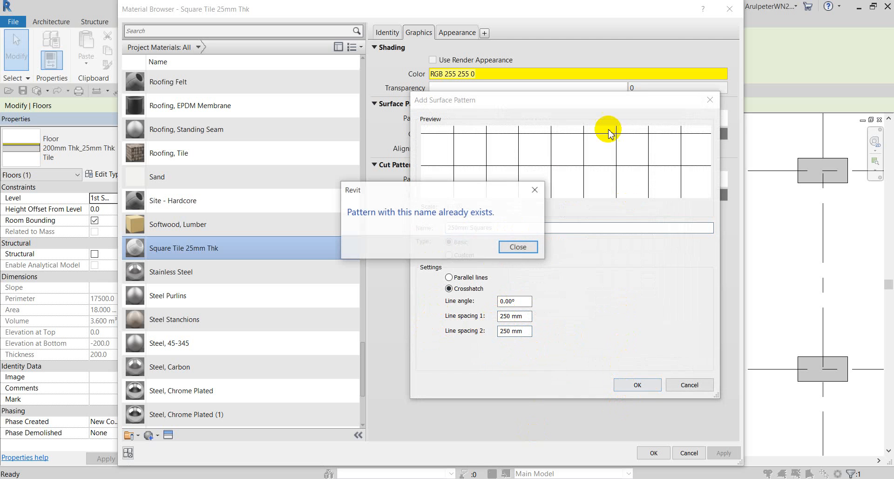
click(515, 244)
click(710, 99)
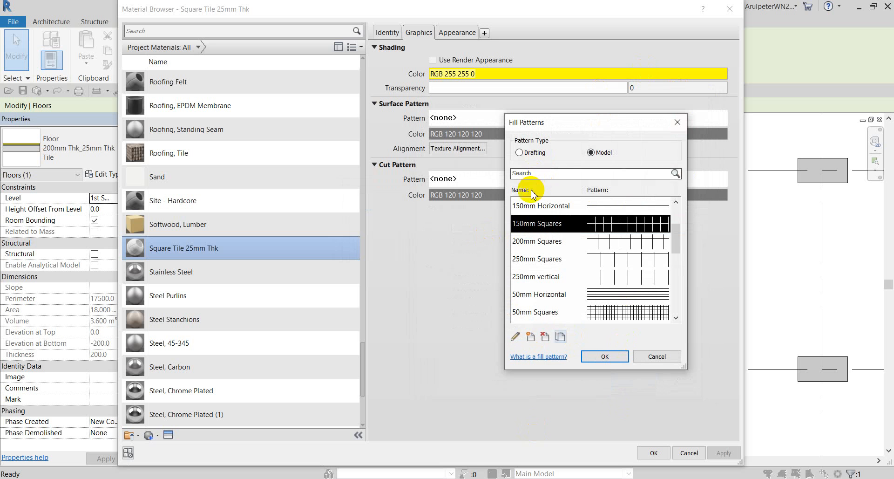
Assign 250mm Squares as the surface pattern, keep grey RGB 120 120 120, and accept.
text(250)
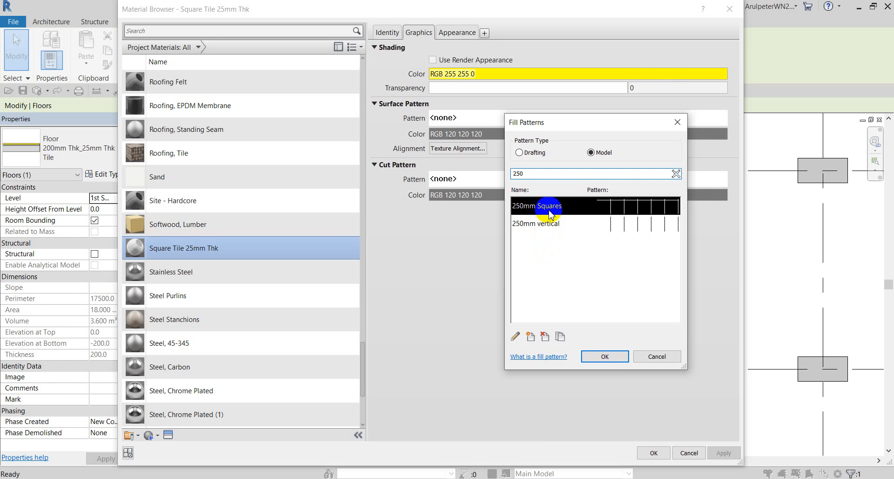
click(604, 357)
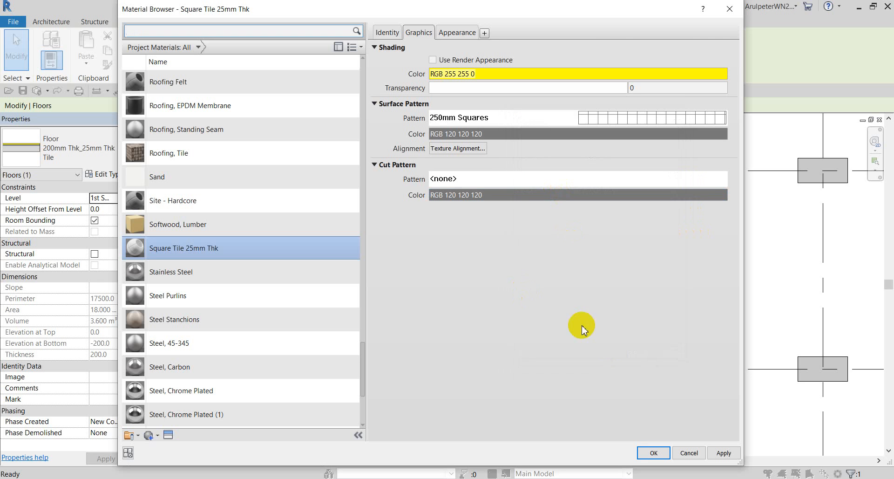
click(464, 134)
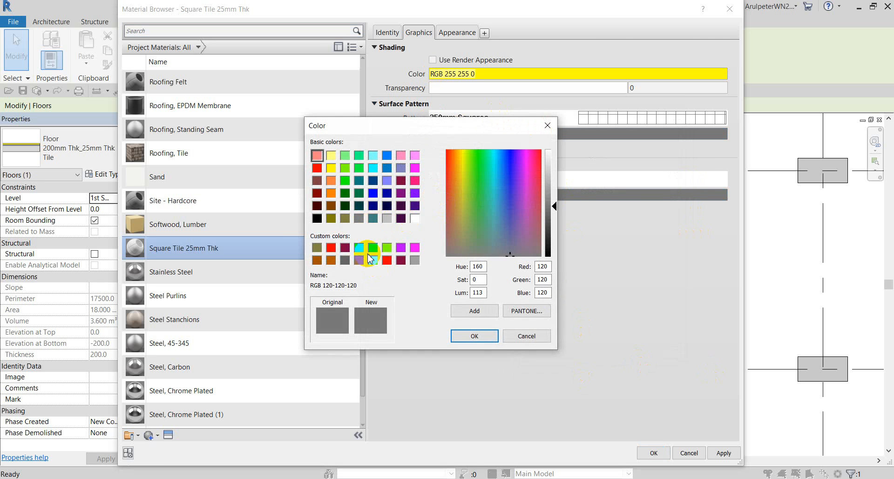
click(462, 335)
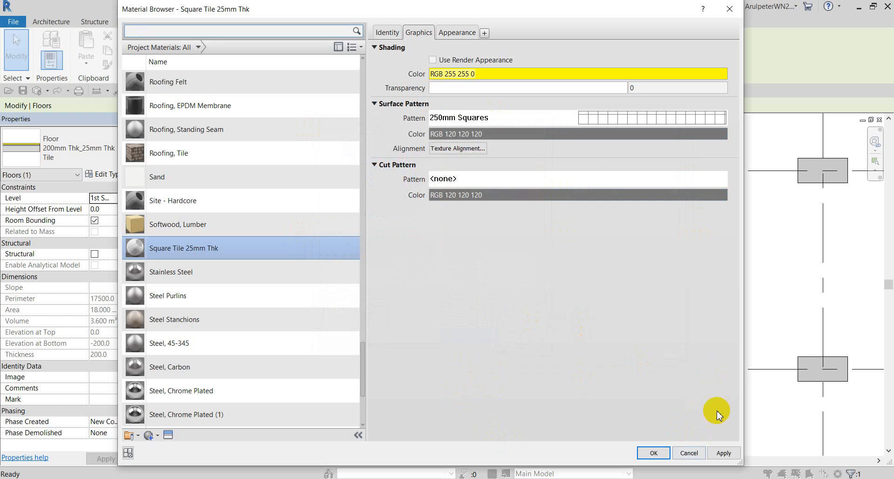
click(652, 452)
Close Edit Assembly and Type Properties to reveal the floor's 250mm tile grid in plan.
click(563, 422)
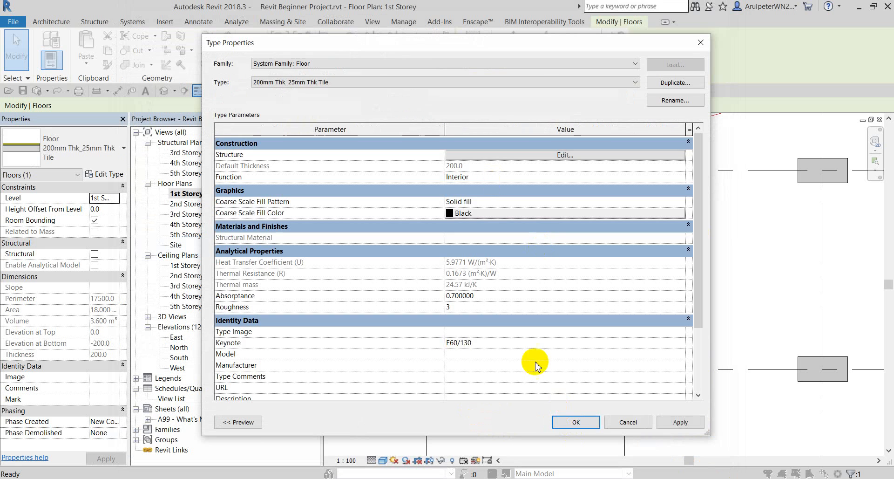
click(573, 422)
click(340, 253)
scroll(443, 194, up, 5)
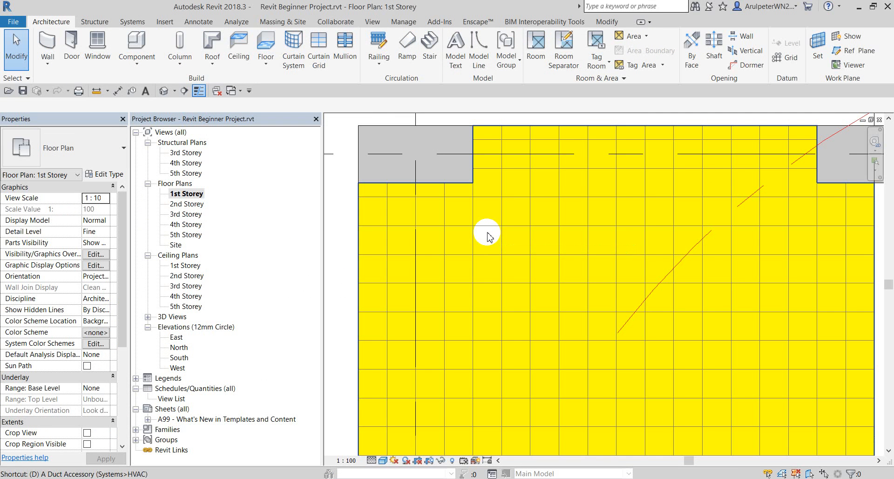
Start an aligned dimension (DI) from a tile line to measure the tile spacing.
key(d)
key(i)
scroll(493, 224, up, 2)
click(509, 209)
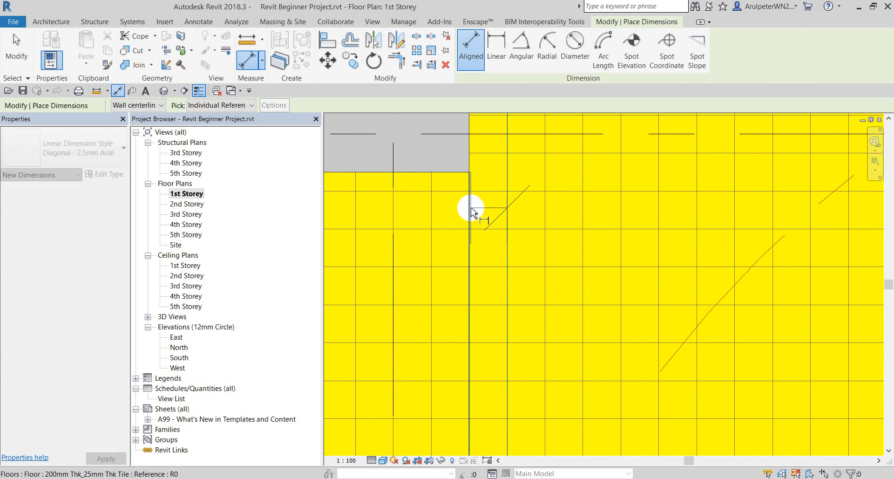
scroll(465, 229, down, 2)
Place vertical and horizontal 250 dimensions between adjacent tile lines.
key(Escape)
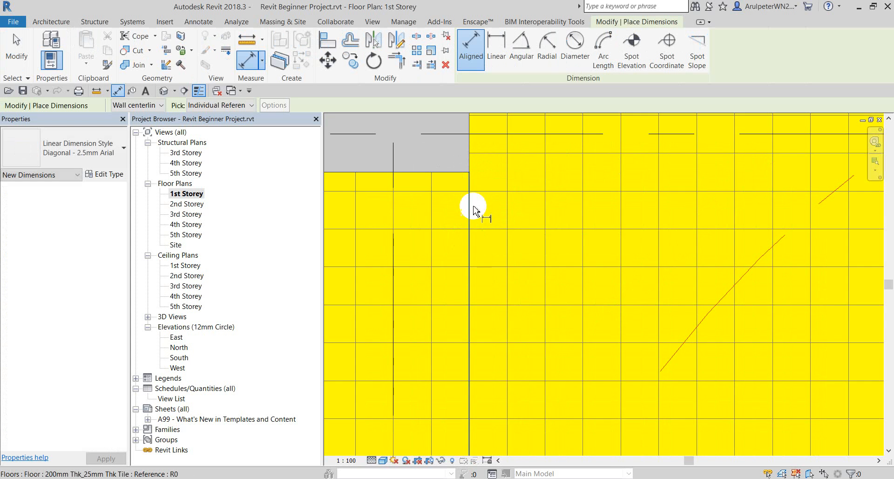
scroll(478, 224, up, 2)
scroll(480, 234, up, 2)
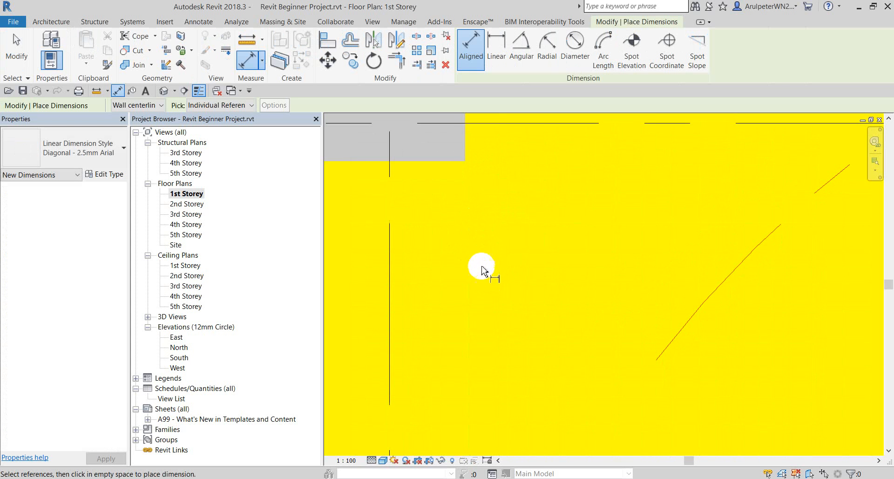
click(485, 256)
scroll(486, 226, down, 3)
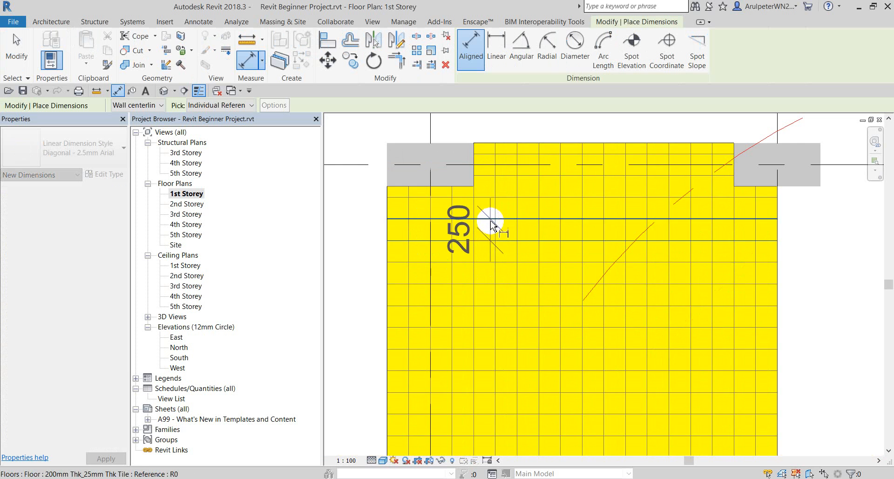
scroll(489, 228, up, 2)
click(511, 219)
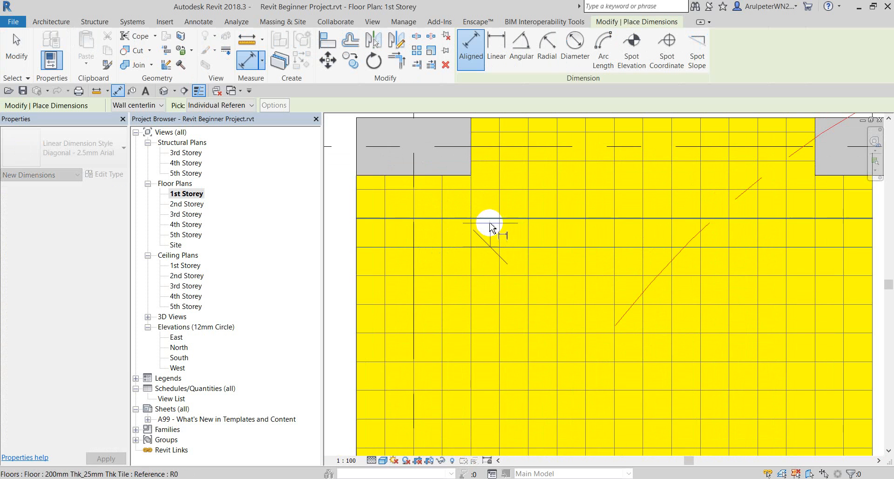
click(459, 235)
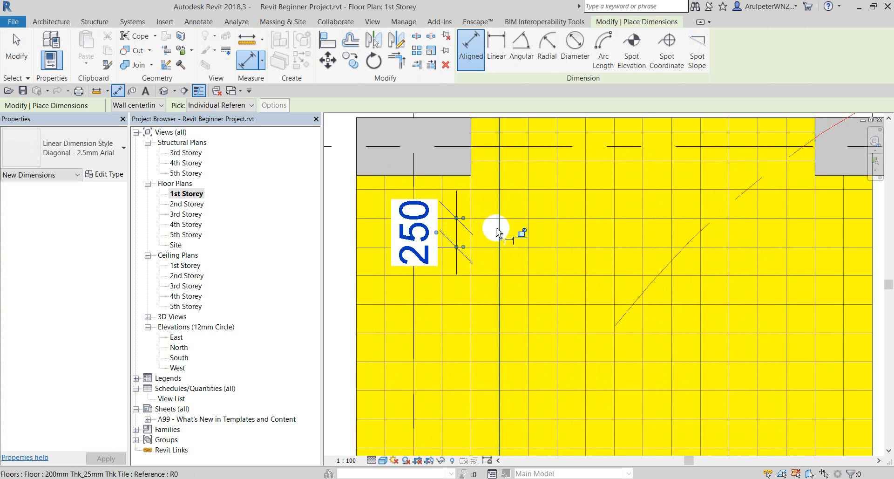
click(499, 230)
scroll(517, 219, up, 2)
click(535, 196)
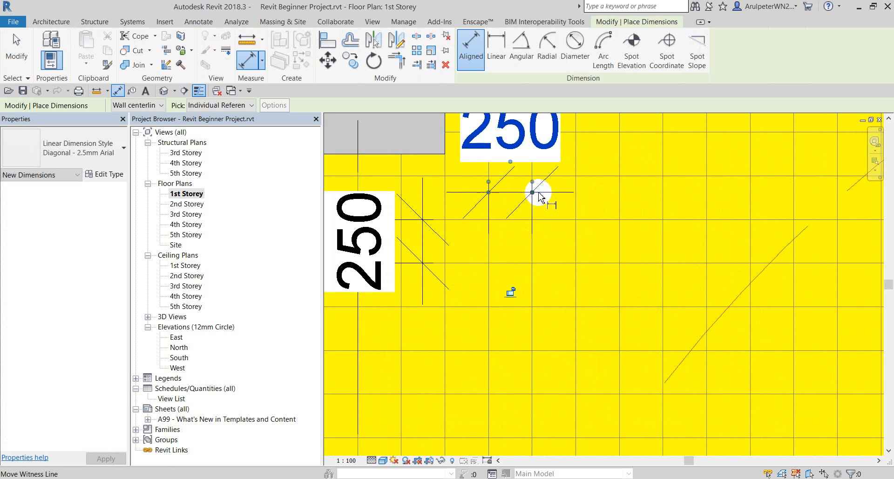
Finish dimensioning and zoom in on the lower-left column.
key(Escape)
scroll(480, 247, down, 3)
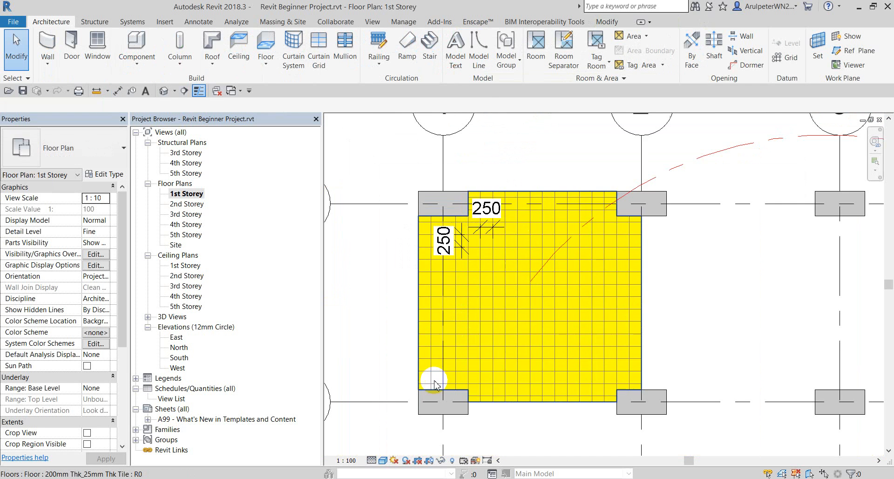
scroll(433, 378, up, 4)
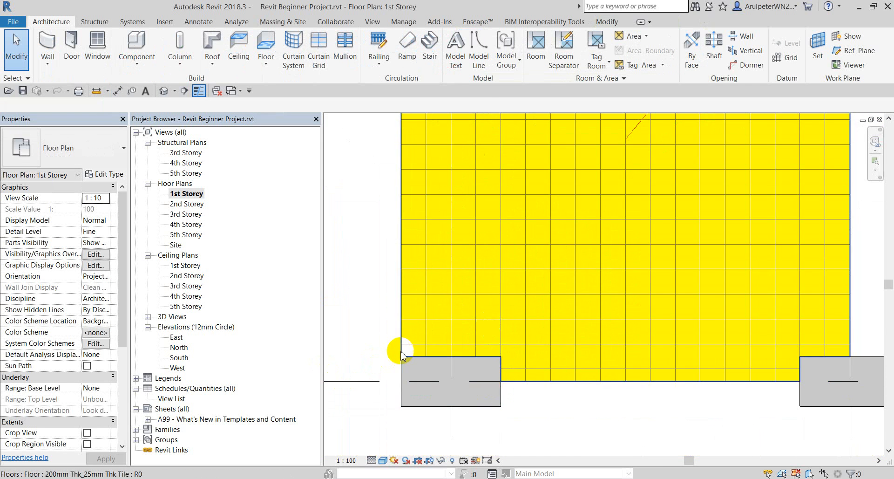
scroll(433, 321, up, 3)
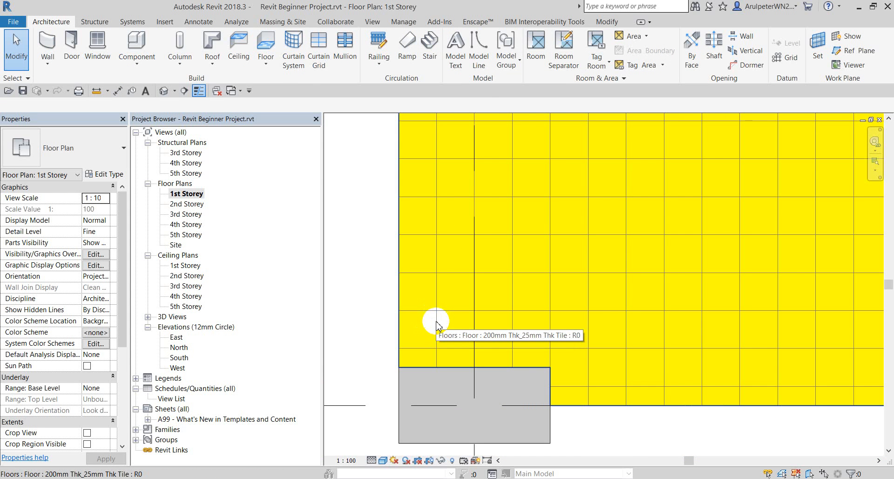
scroll(435, 343, up, 2)
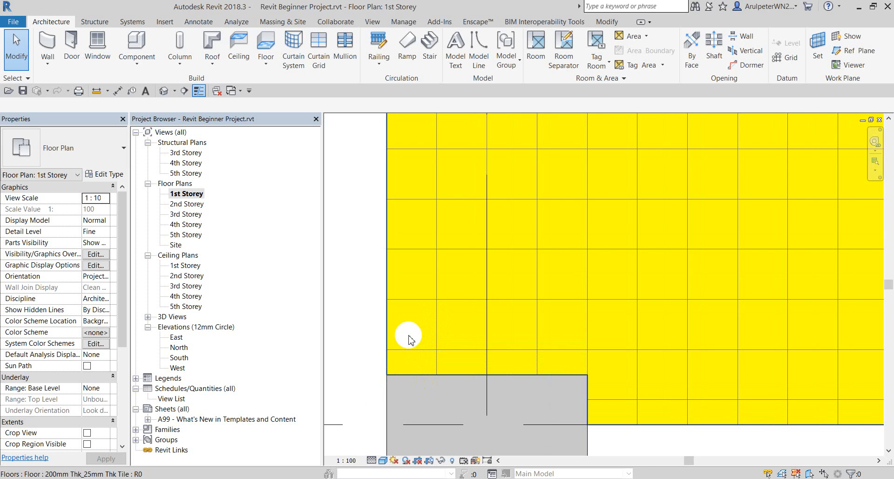
Try moving the tile floor by picking a start and end point at the column edge.
click(428, 355)
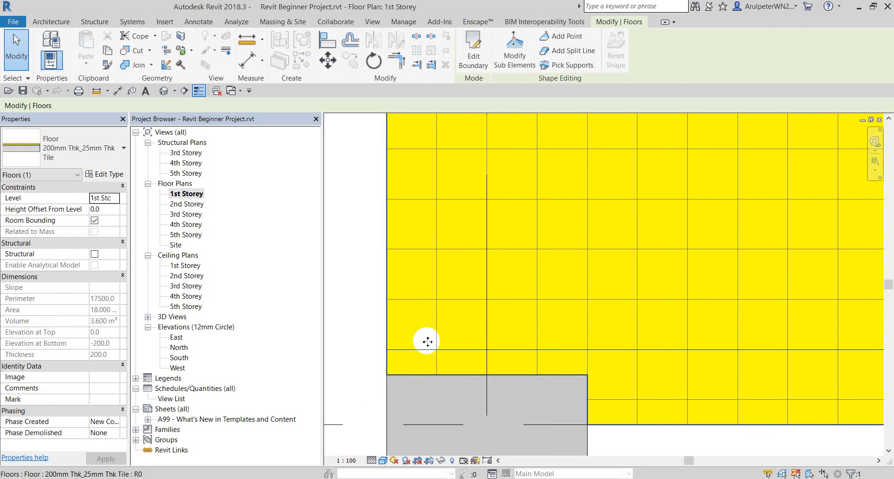
click(328, 61)
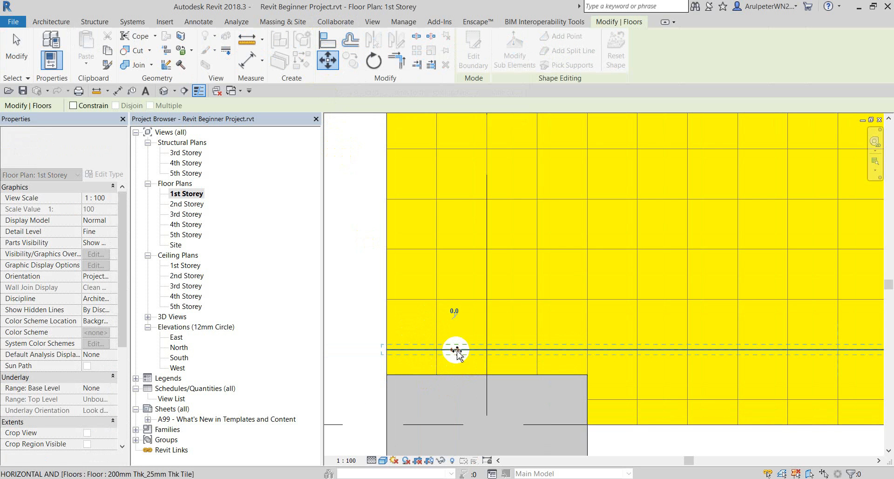
click(455, 375)
click(455, 375)
click(344, 302)
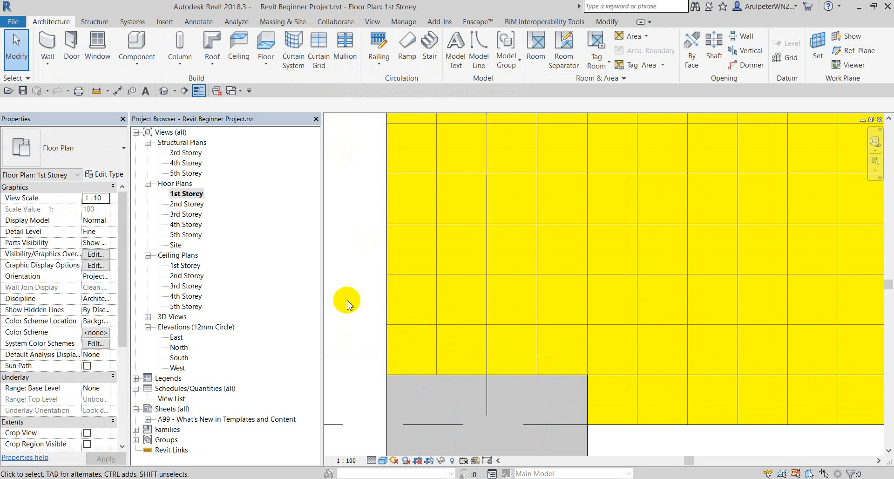
scroll(447, 333, down, 2)
scroll(446, 338, up, 3)
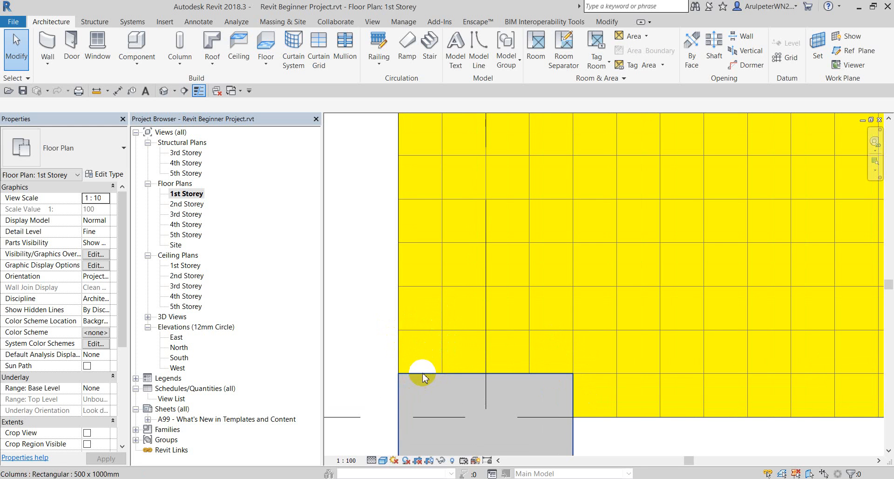
Move the tile floor 125 to the left.
click(441, 315)
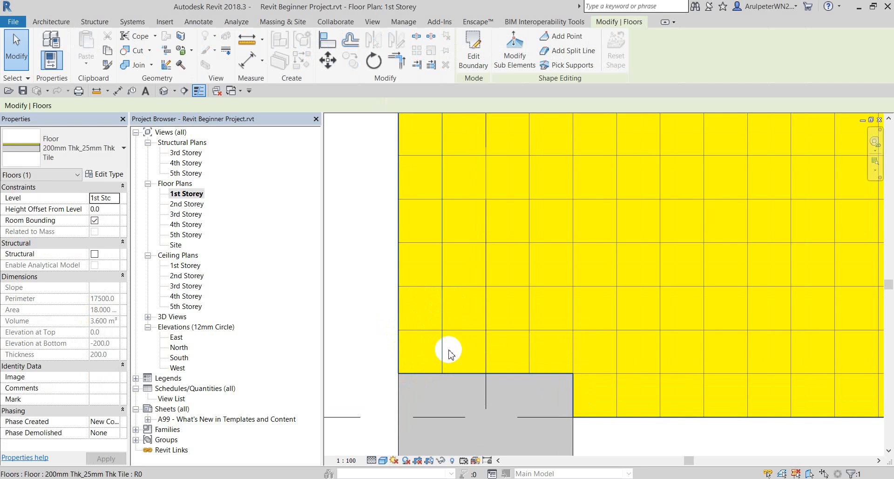
key(Escape)
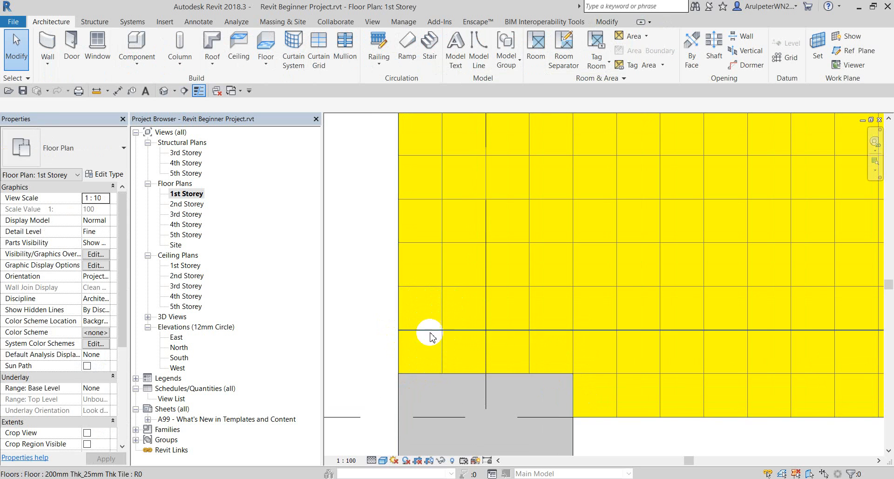
click(445, 300)
click(328, 60)
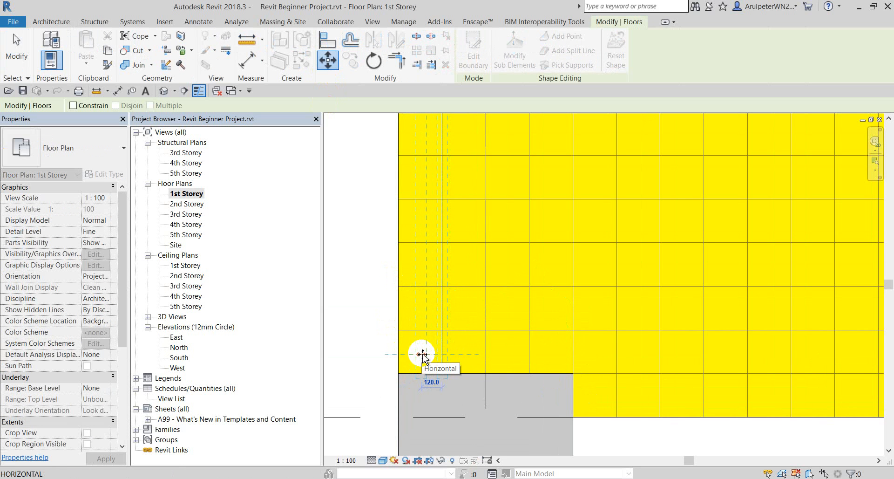
text(125)
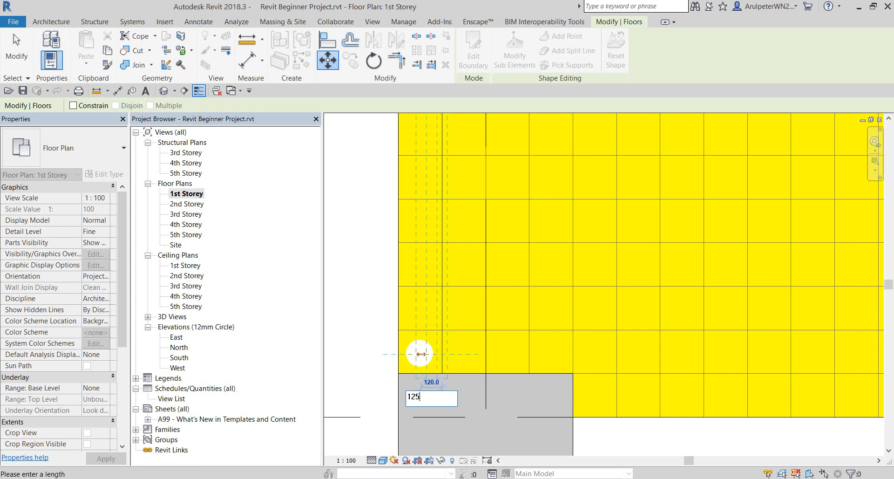
key(Return)
click(355, 300)
scroll(391, 312, up, 3)
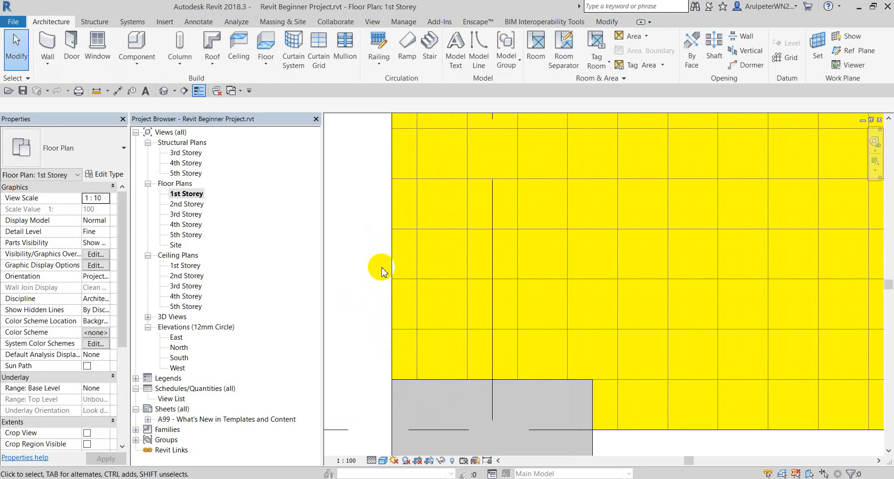
scroll(409, 303, down, 2)
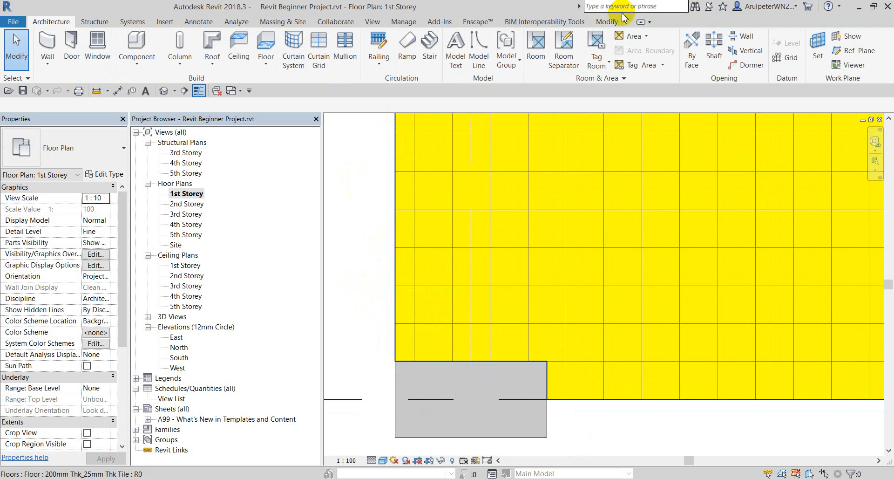
Align a tile grid line to the floor's left edge, then bring the Notepad checklist forward.
click(607, 21)
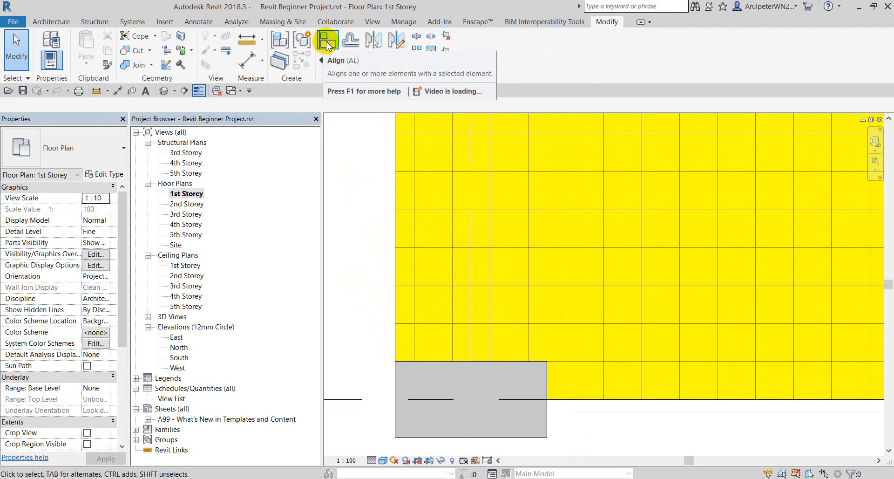
click(327, 42)
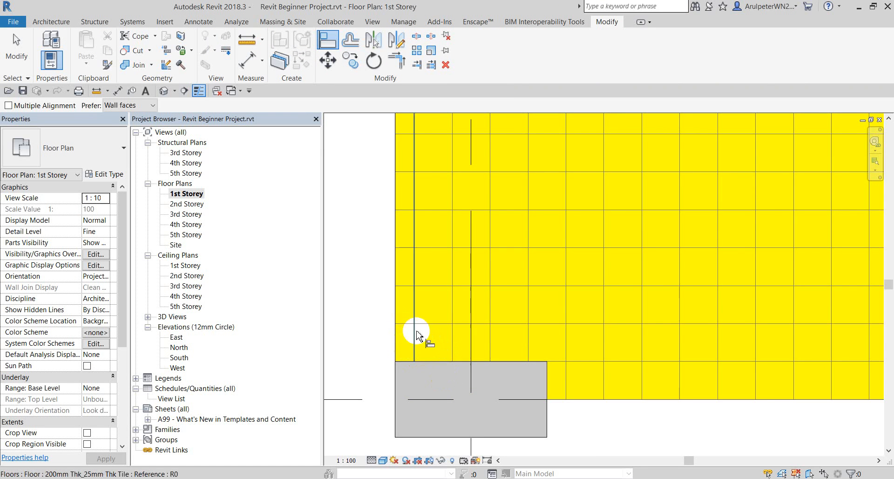
scroll(419, 336, up, 2)
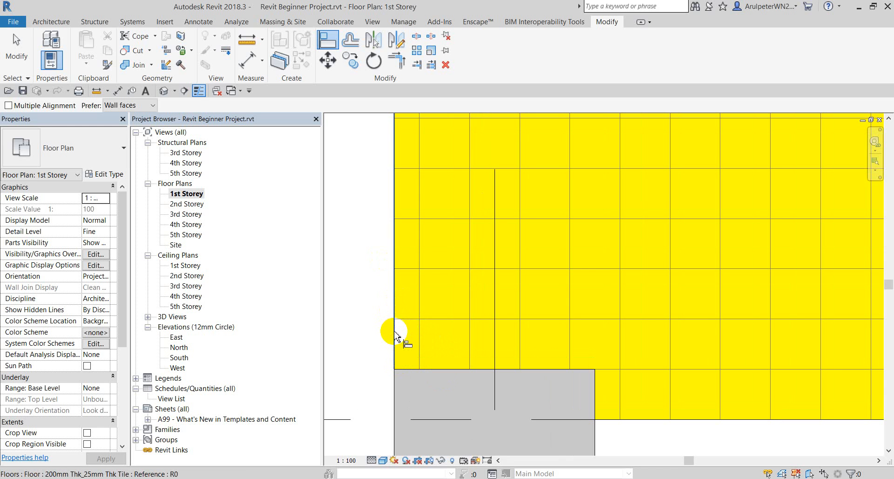
click(394, 331)
click(421, 344)
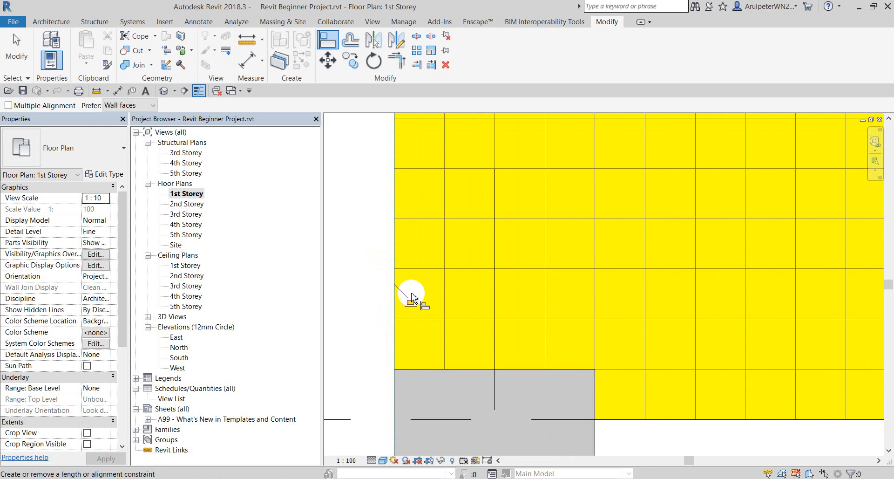
scroll(395, 310, down, 4)
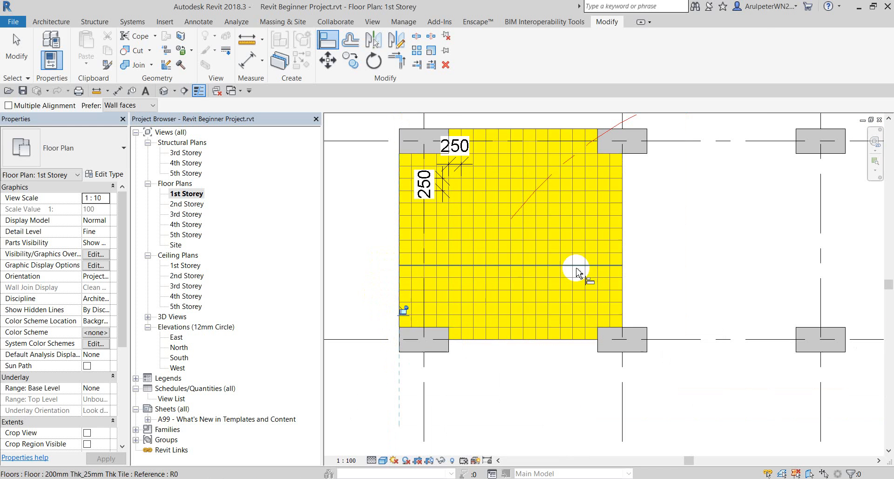
key(Escape)
scroll(579, 269, down, 2)
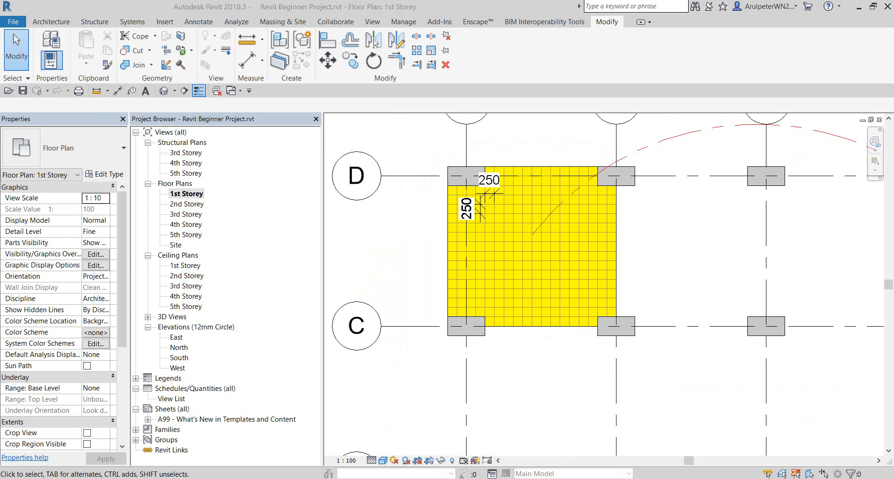
key(alt+Tab)
drag(651, 123, 697, 74)
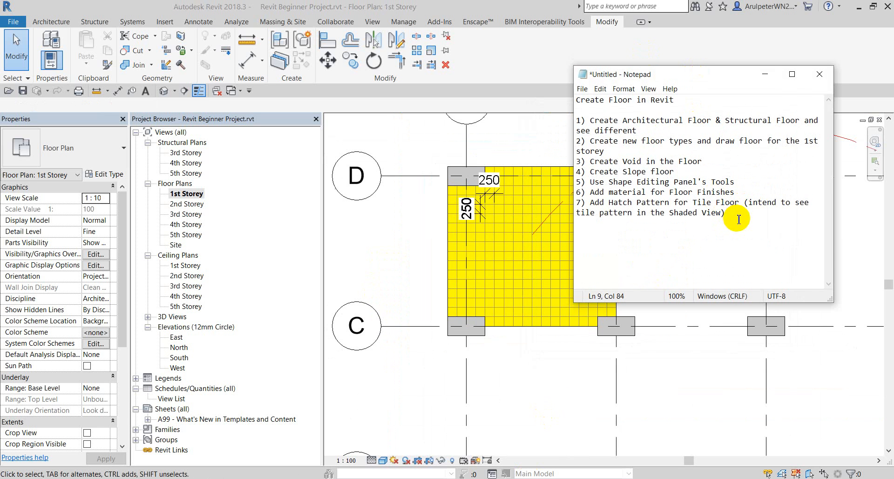
Review the floor-exercise checklist in Notepad, then minimize it.
drag(733, 218, 582, 119)
click(716, 260)
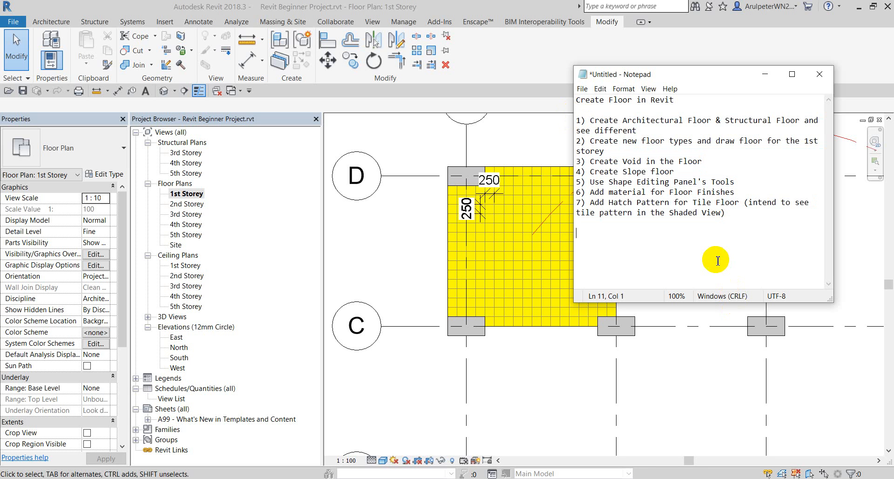
click(764, 75)
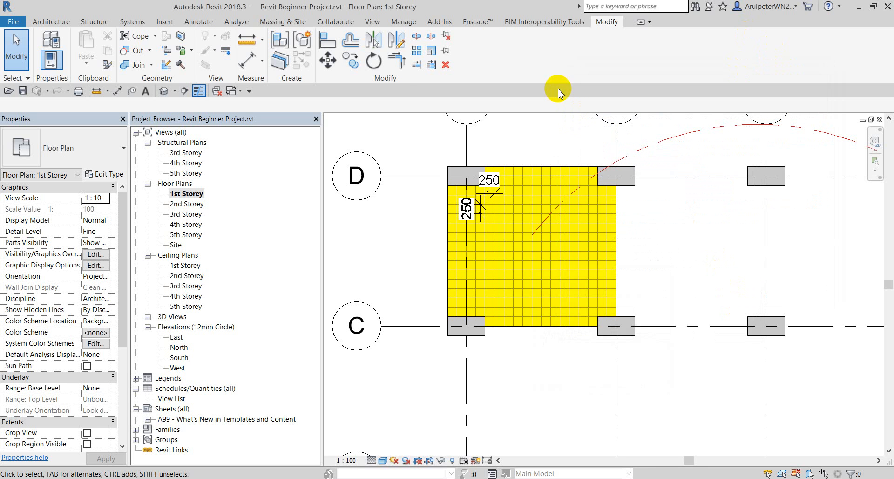
Open the default 3D view and orbit to an isometric view from the front-right.
click(163, 91)
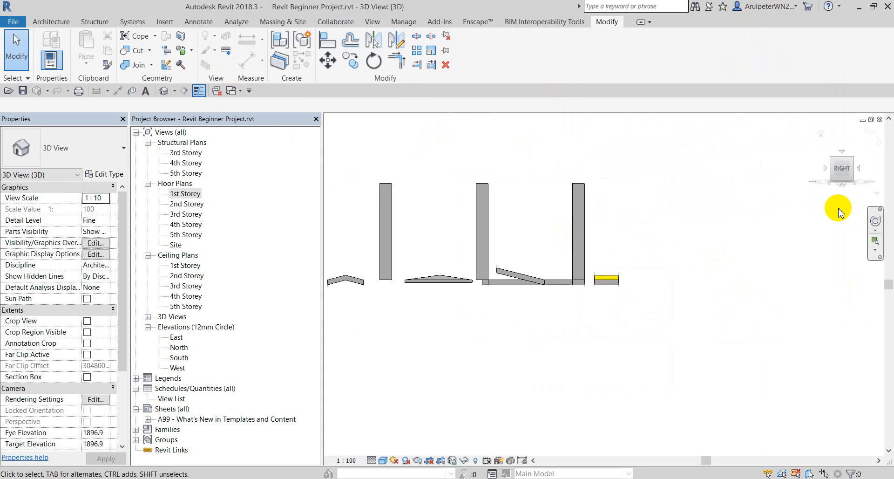
click(832, 160)
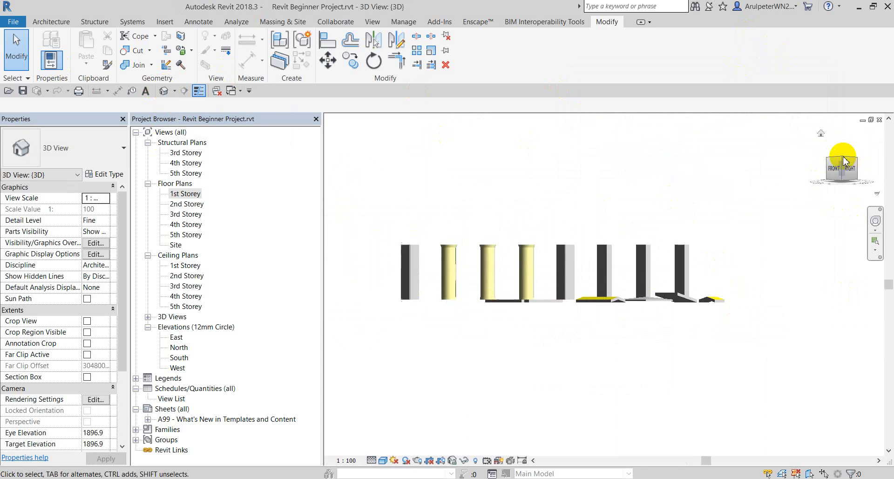
click(845, 158)
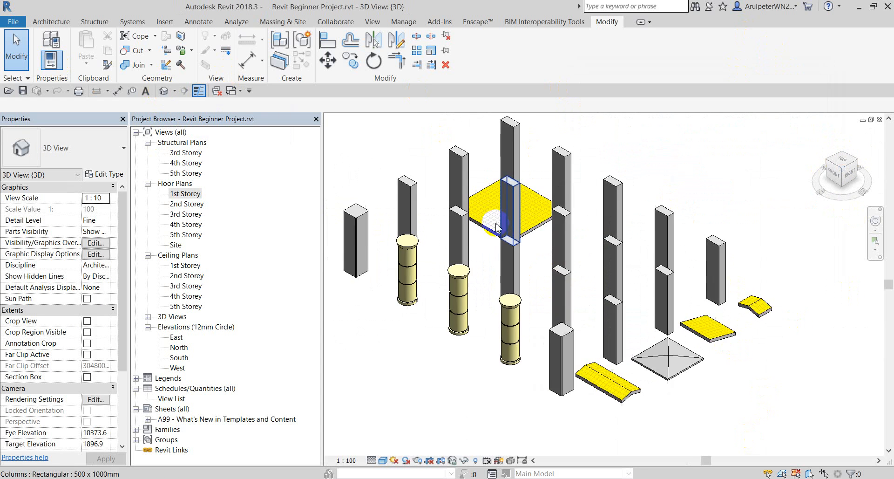
scroll(496, 227, up, 2)
Switch the 3D view to the Realistic visual style to show the floor tile texture.
click(385, 461)
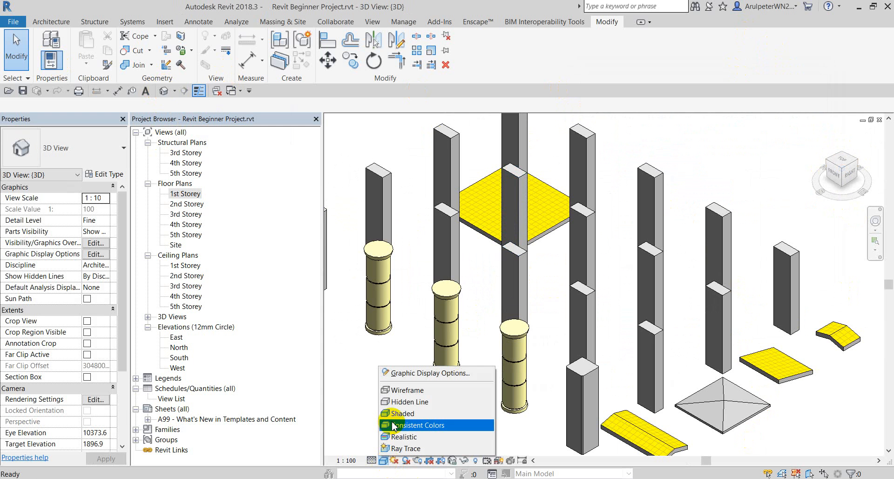
click(394, 437)
scroll(635, 336, down, 3)
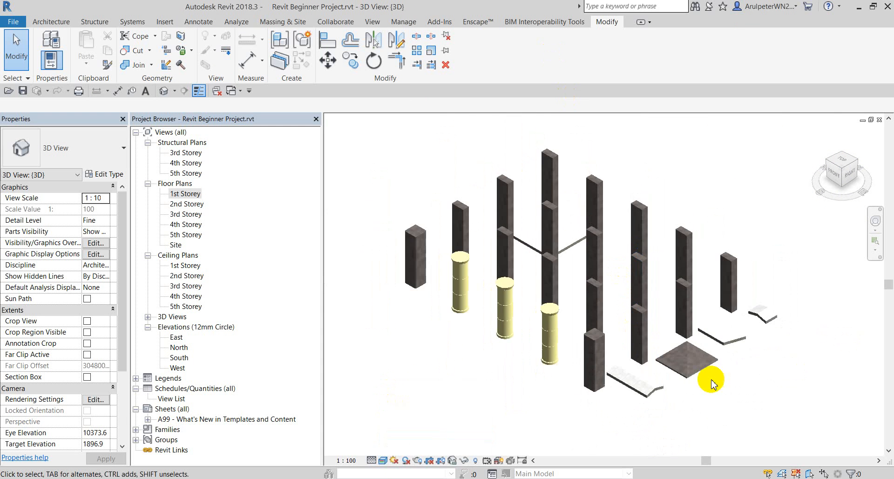
scroll(694, 385, up, 7)
middle_drag(643, 399, 657, 317)
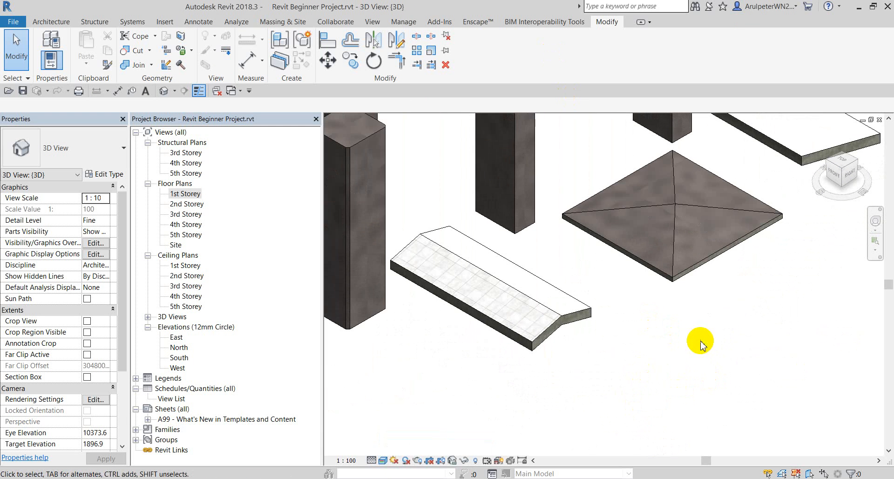
click(468, 23)
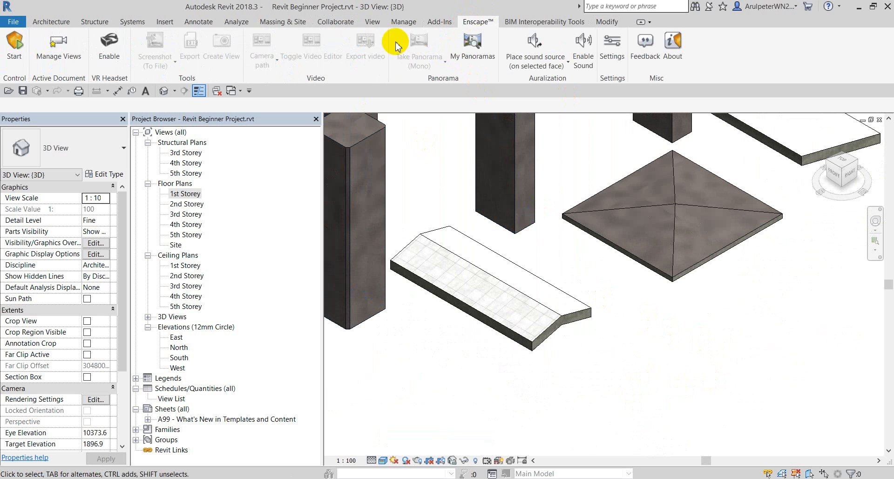
click(14, 44)
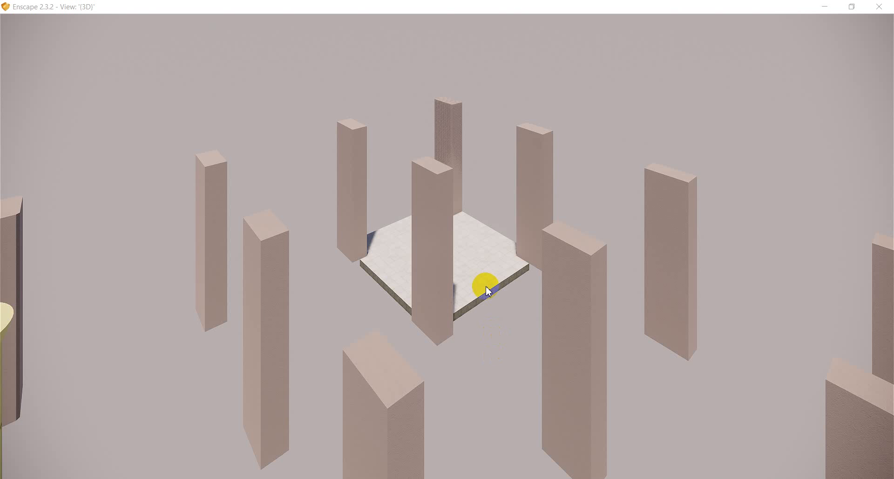
scroll(537, 262, up, 3)
scroll(504, 261, up, 5)
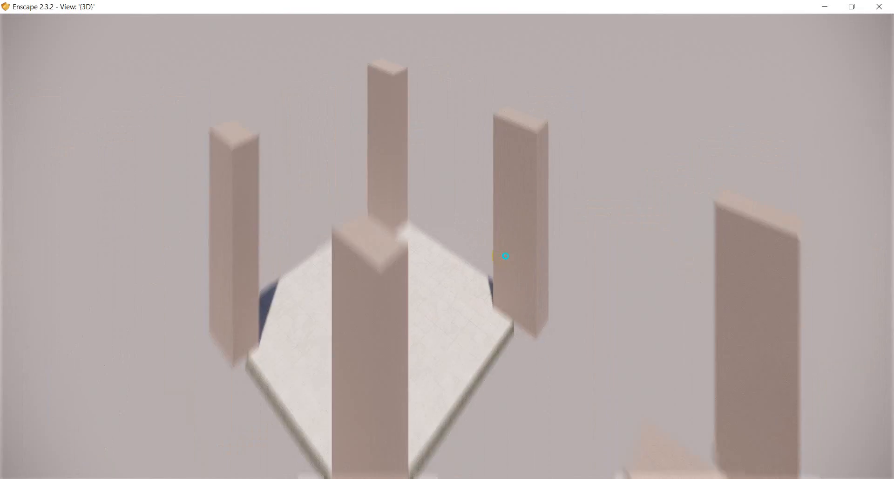
right_drag(505, 256, 505, 257)
scroll(443, 300, up, 6)
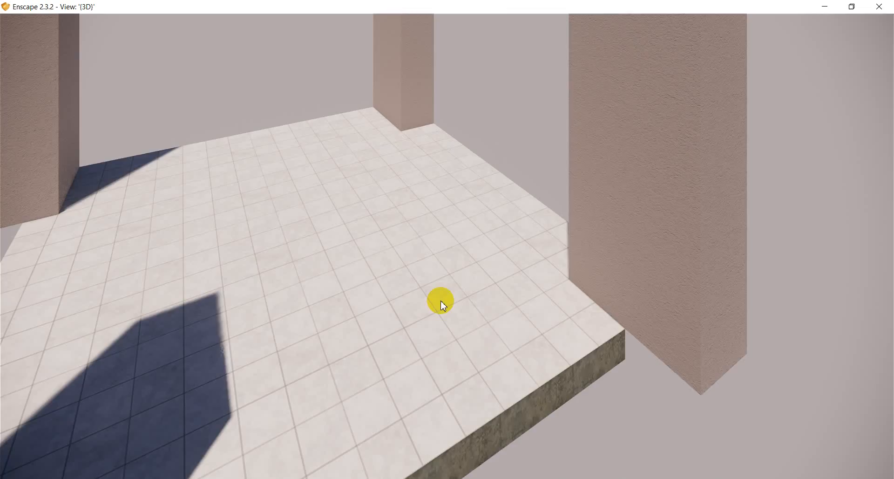
scroll(446, 300, down, 5)
right_drag(507, 315, 507, 316)
scroll(507, 316, down, 5)
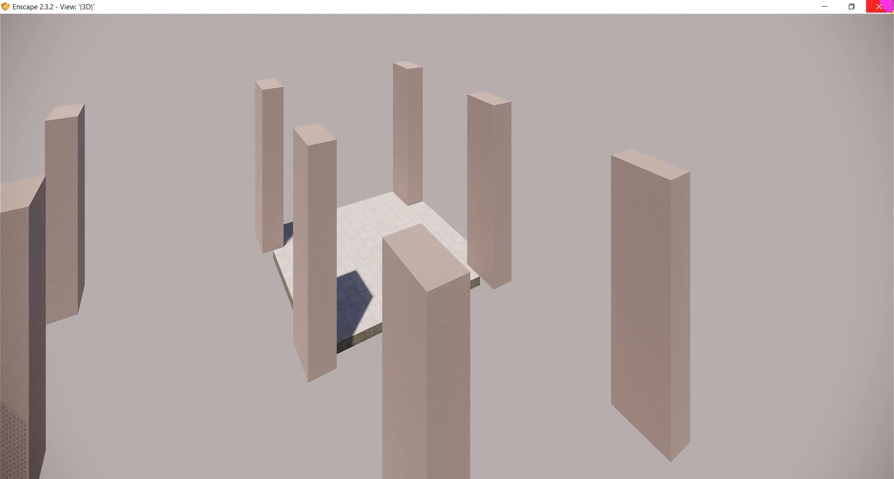
click(880, 7)
scroll(565, 291, down, 6)
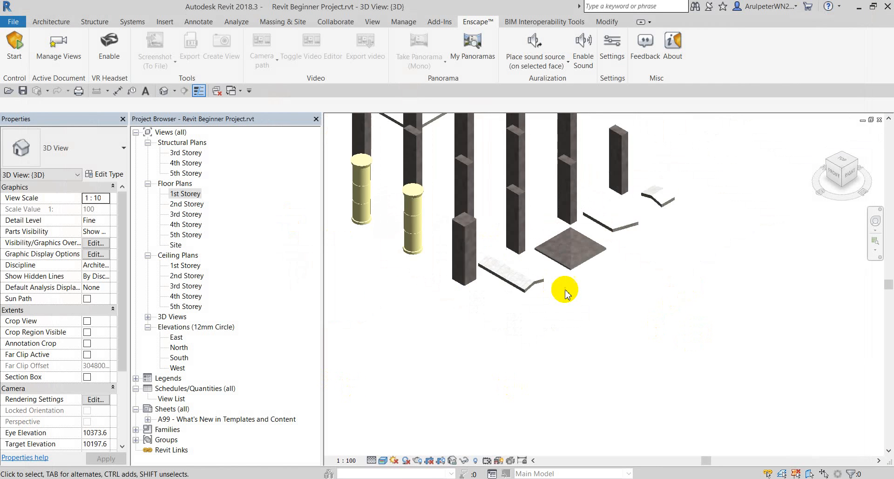
Return to the 1st Storey floor plan showing the yellow tiled floor and its 250 dimensions.
scroll(562, 218, up, 2)
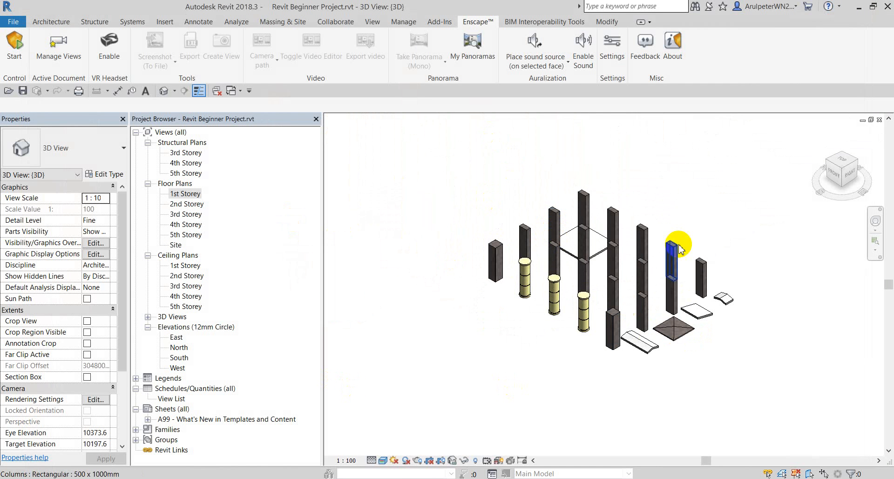
double_click(186, 193)
scroll(561, 299, down, 1)
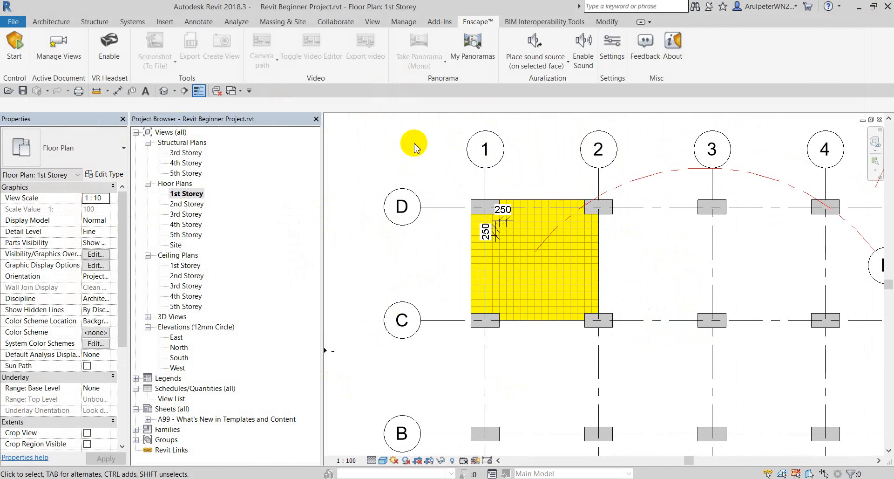
scroll(569, 183, up, 1)
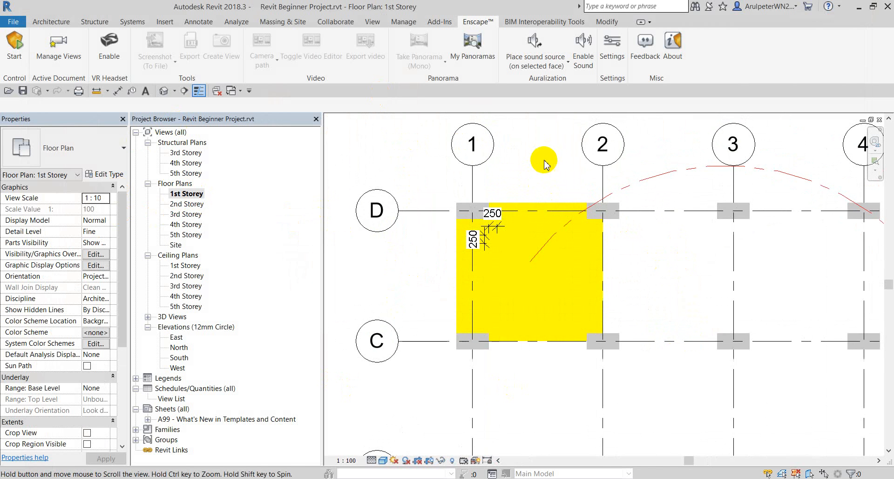
scroll(550, 135, down, 1)
scroll(522, 151, up, 1)
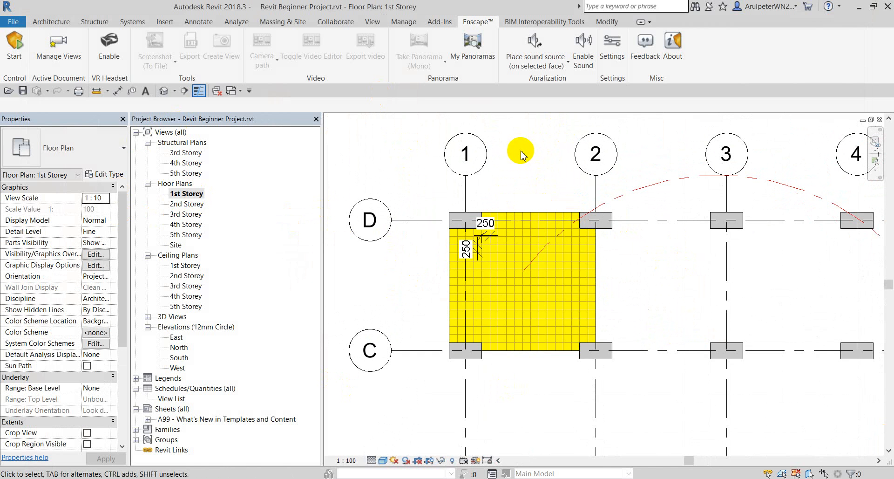